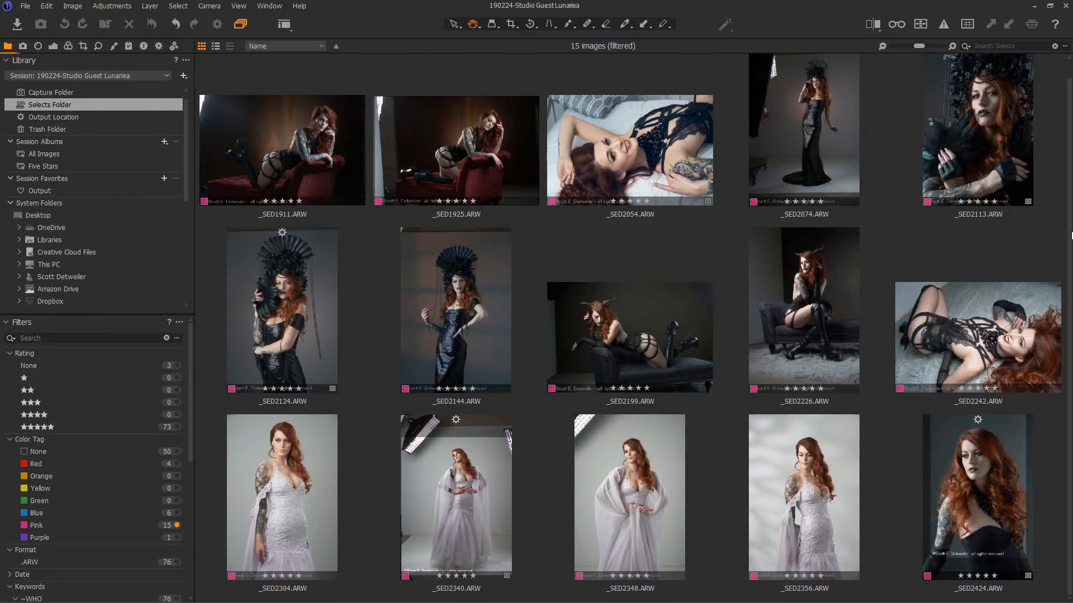
scroll(1071, 234, up, 1)
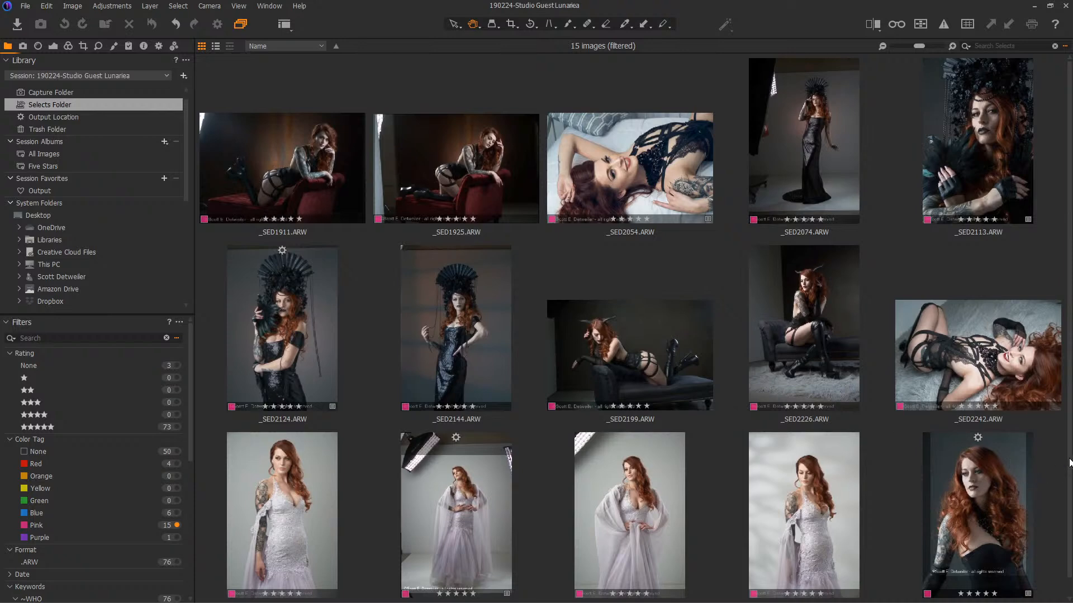
scroll(1071, 474, down, 1)
drag(1071, 472, 1071, 481)
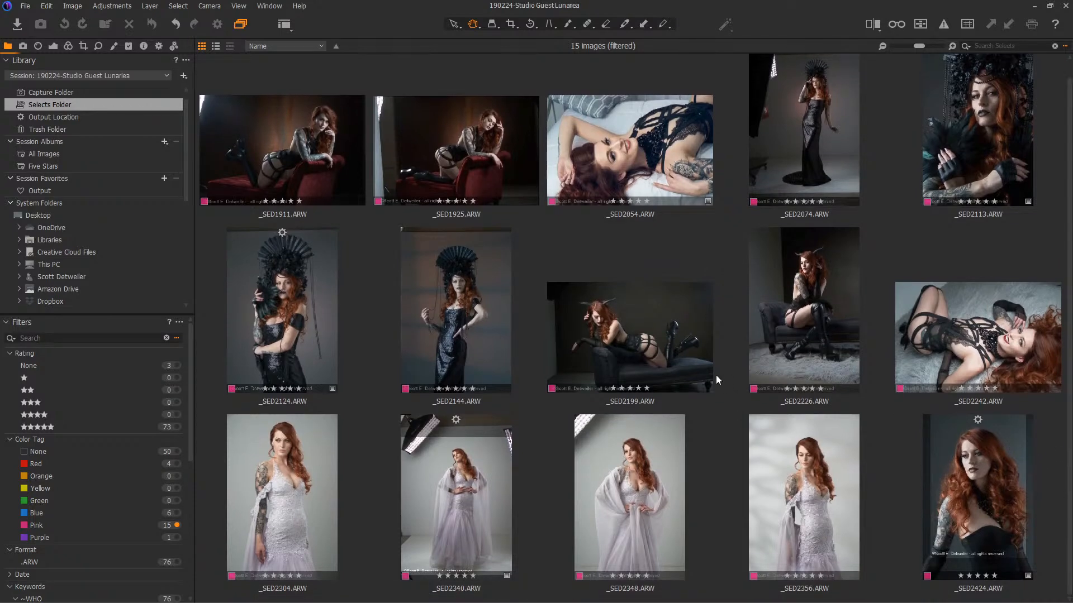
Open the _SED2226.ARW photo of the seated model in the viewer.
click(803, 292)
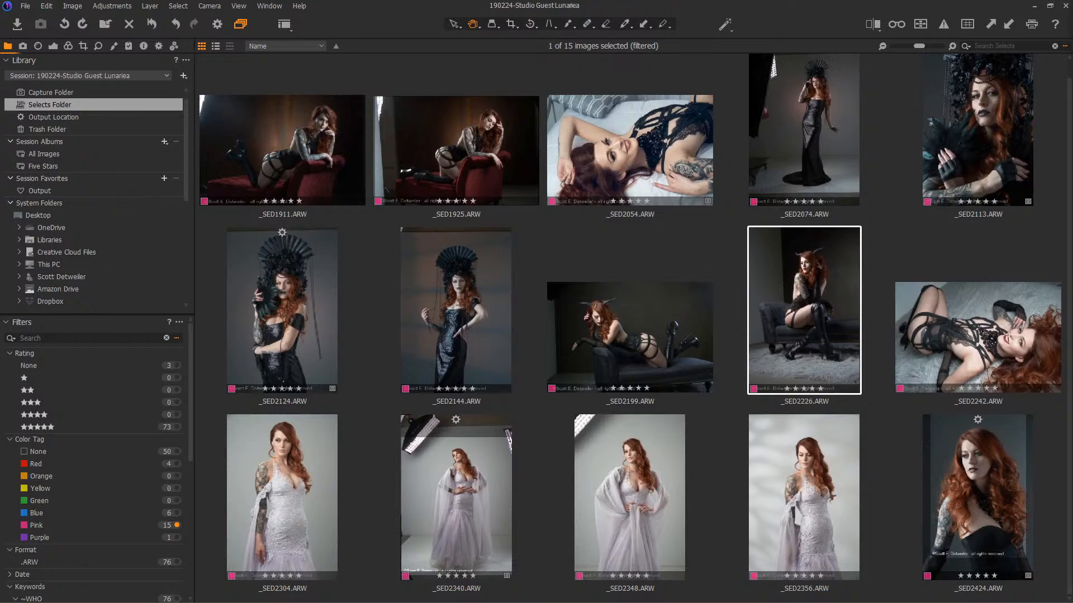
double_click(813, 307)
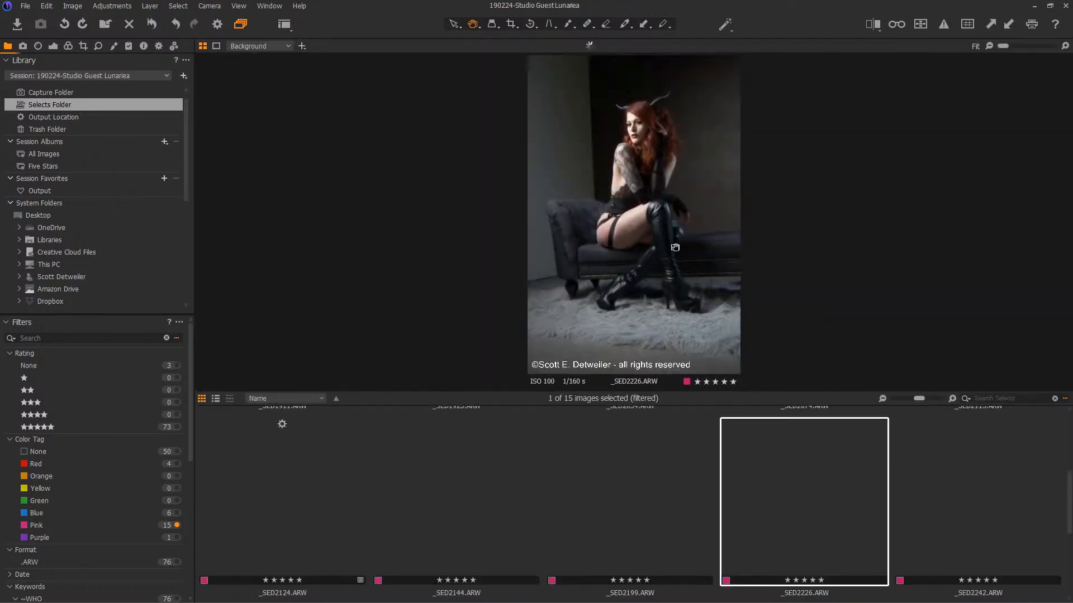
double_click(676, 398)
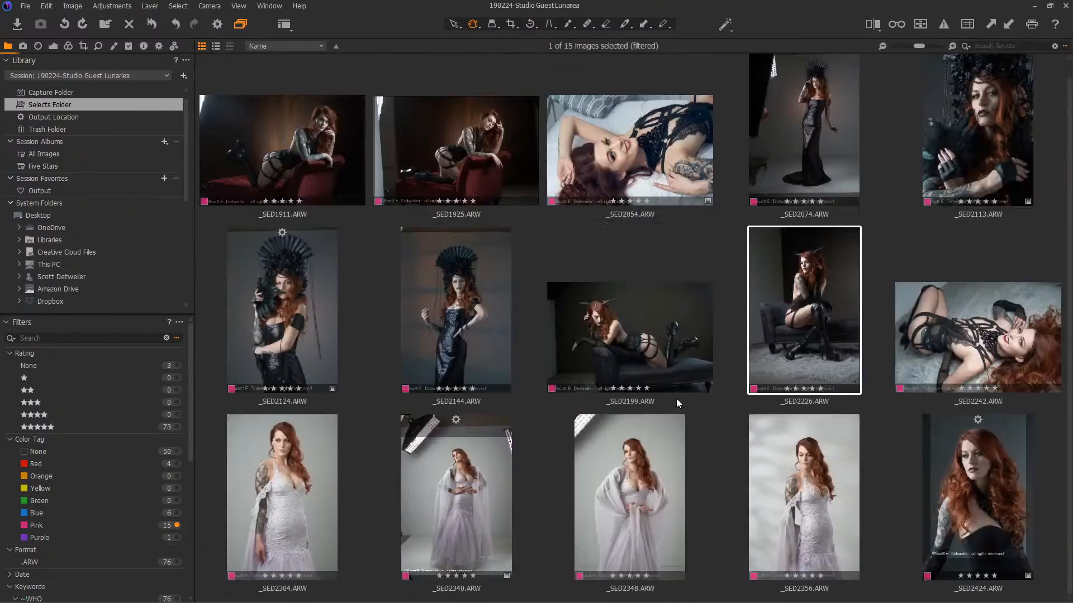
drag(806, 259, 803, 262)
double_click(783, 350)
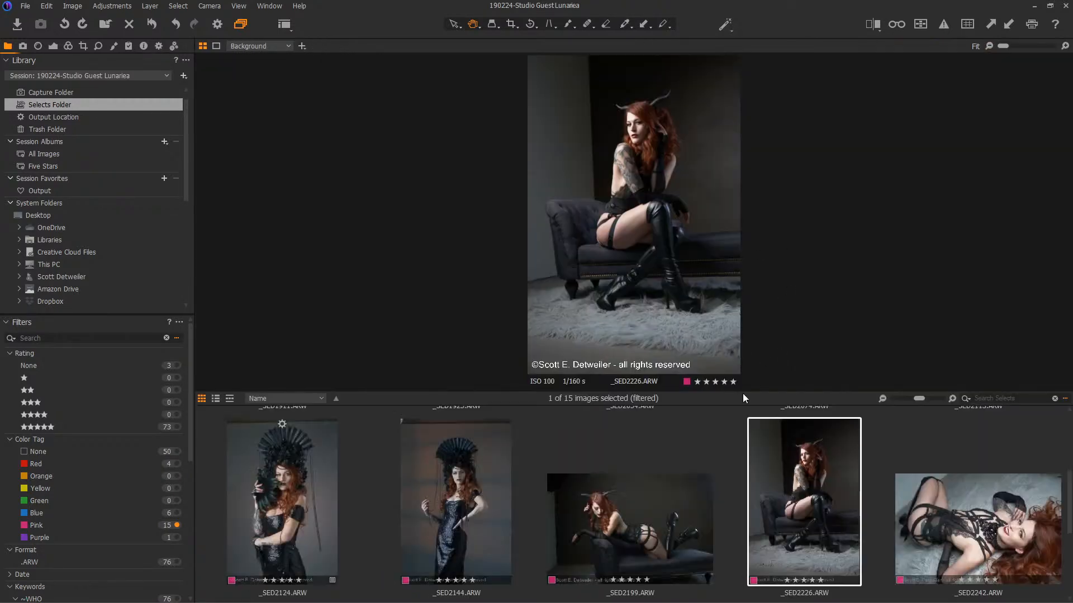
Turn the thumbnail browser into a short filmstrip and hide it so the photo fills the viewer.
click(230, 399)
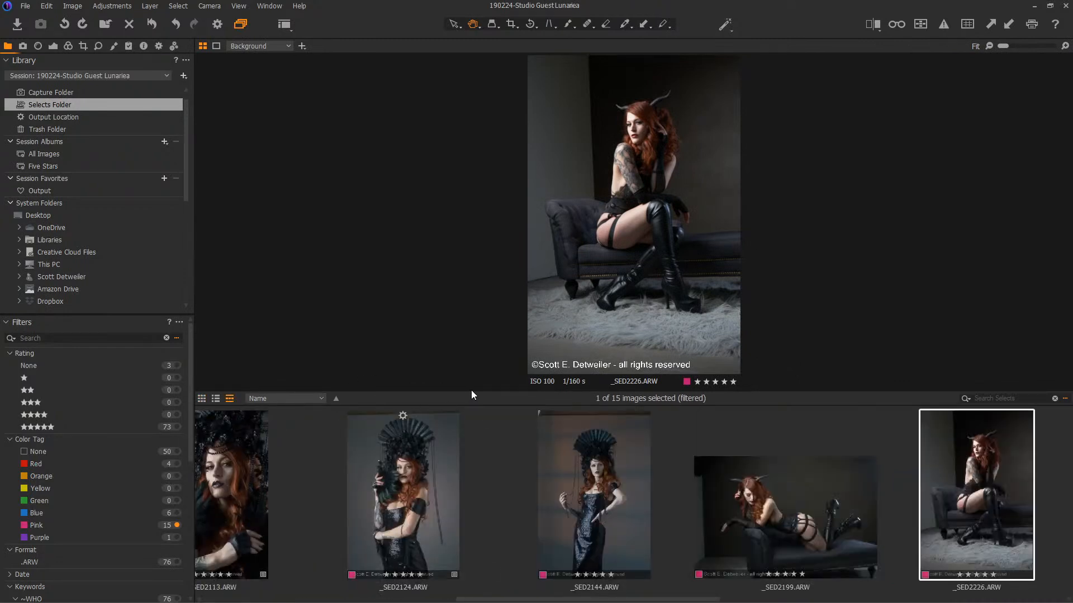
drag(471, 390, 479, 482)
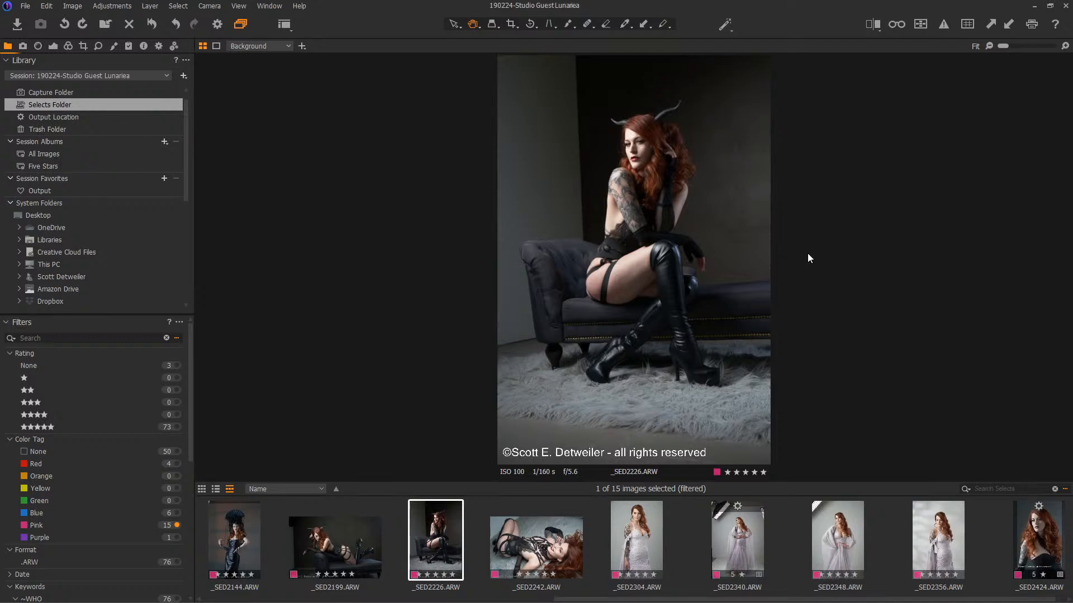
click(752, 255)
key(ctrl+b)
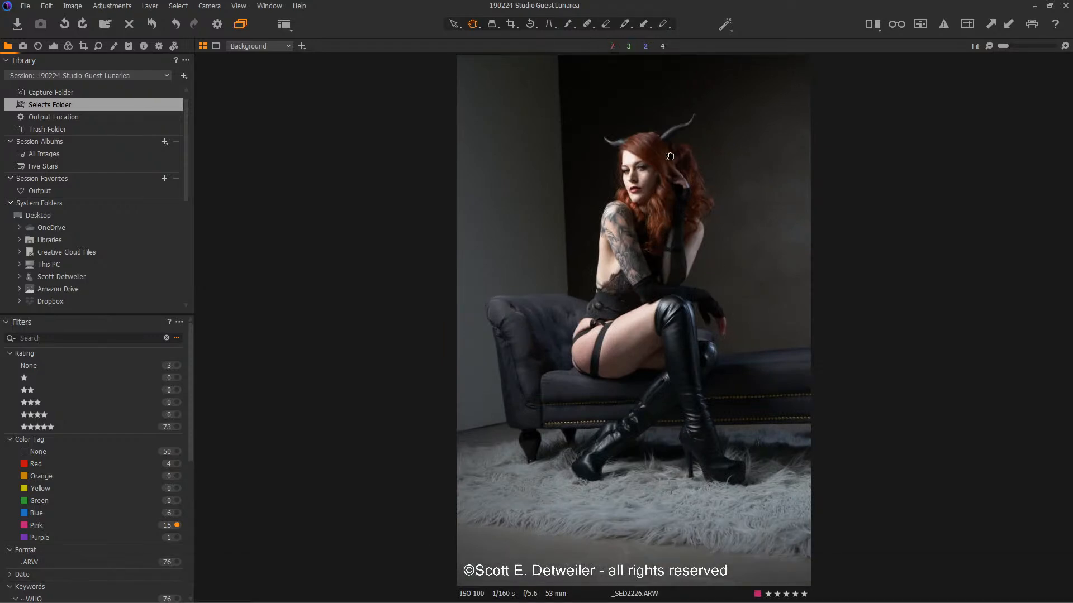
scroll(657, 179, up, 1)
scroll(652, 176, down, 1)
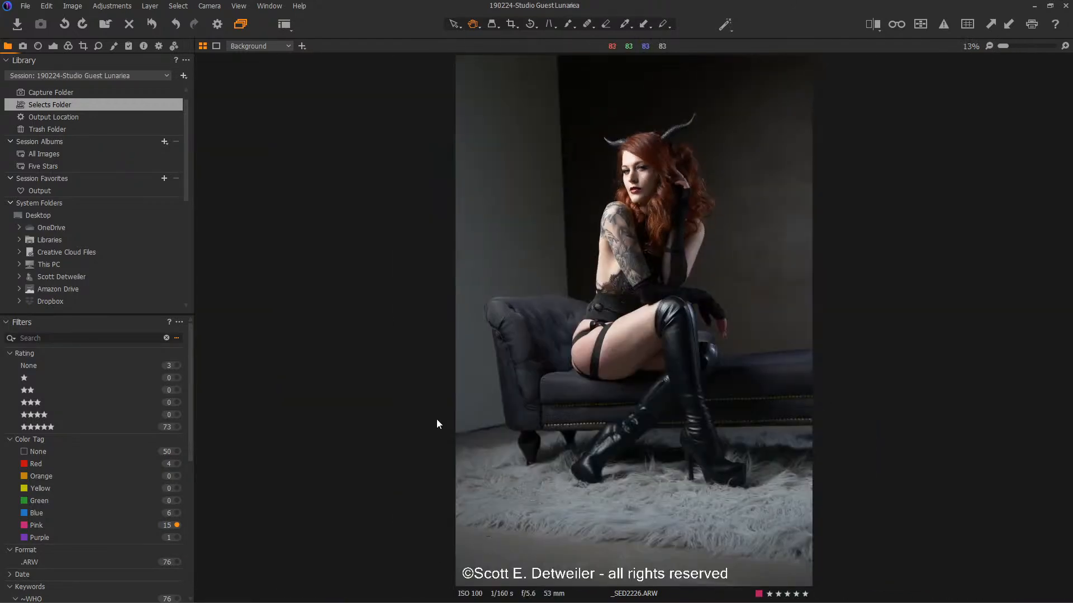
Disable the eCO Export, JPEG 100% Printable FULL SIZE and Portfolio Export recipes, and select the Photoshop - TIFF 16 Bit Full Size recipe.
click(158, 47)
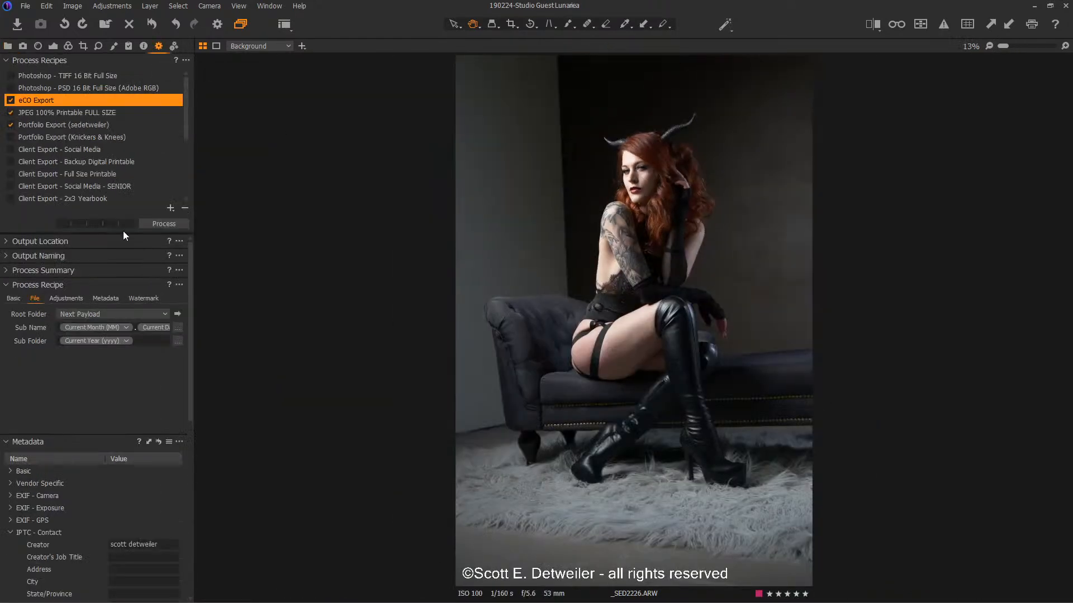
click(10, 100)
click(11, 113)
click(10, 125)
click(49, 76)
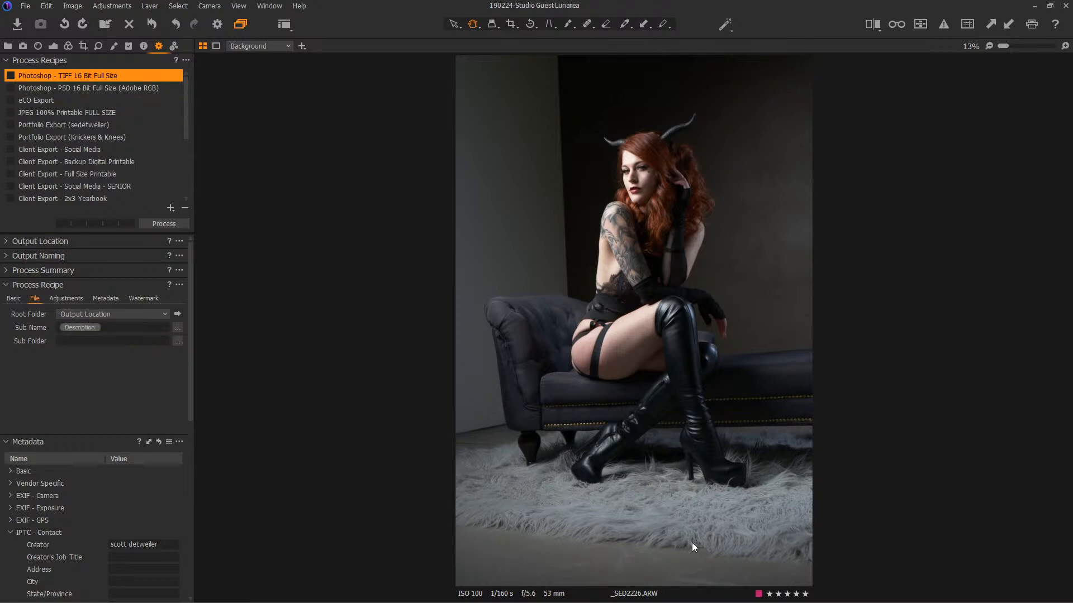
Straighten the photo along the vertical wall edge behind the model.
click(511, 23)
key(Escape)
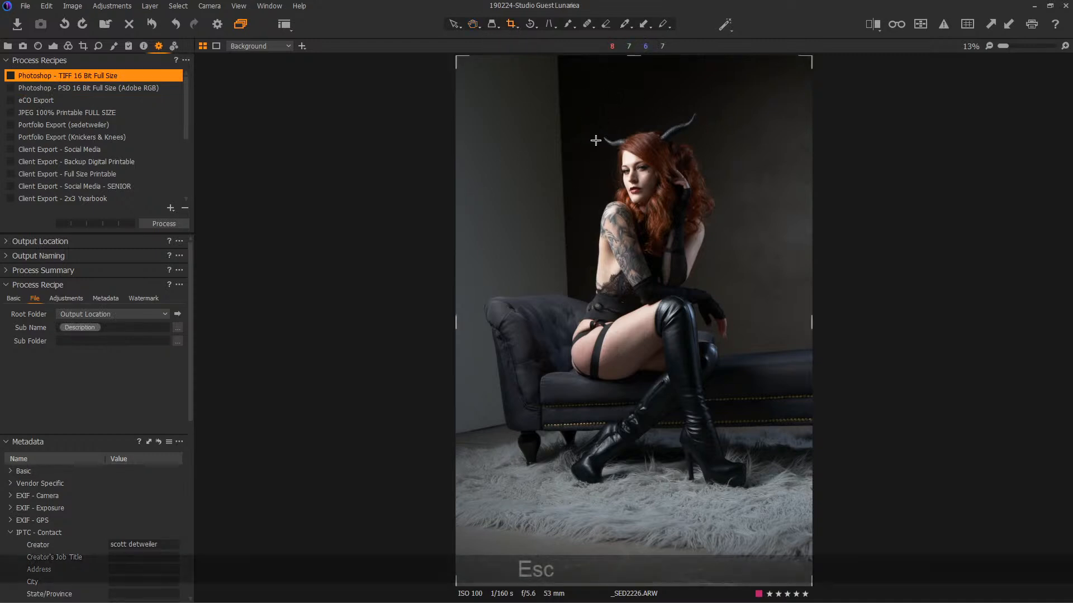
key(r)
drag(557, 66, 577, 494)
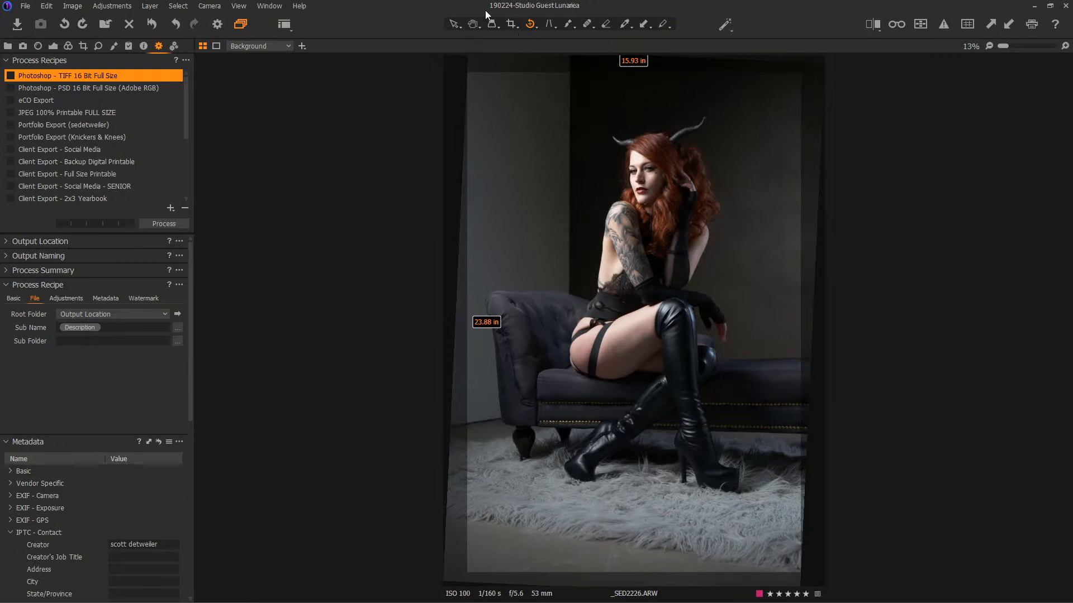
Crop the photo to the 4x5 ratio, about 15.93 by 19.91 in, trimming the empty wall above and the rug below the model.
click(510, 25)
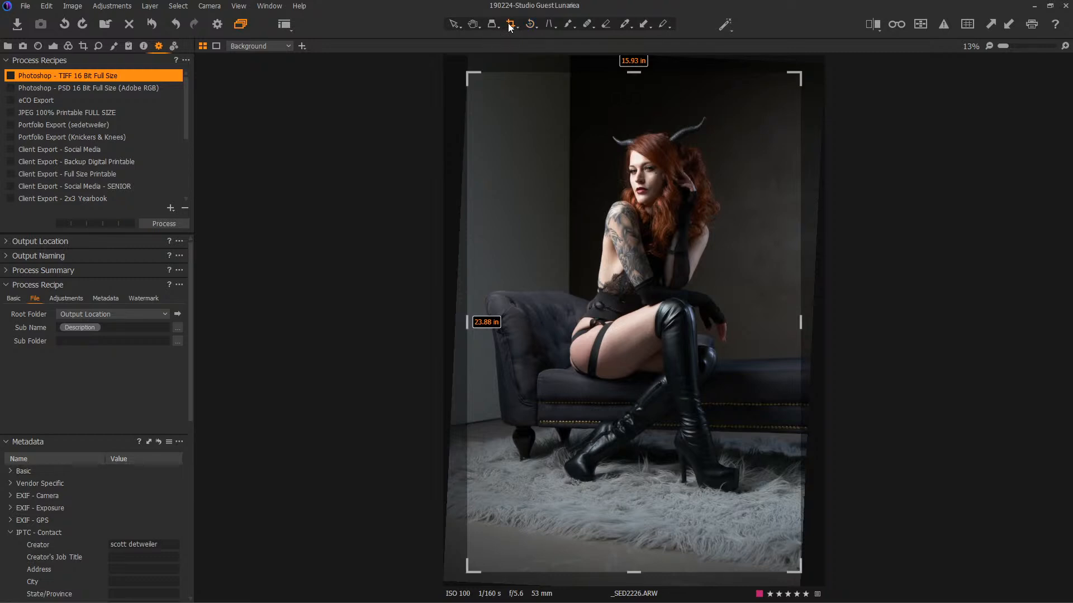
click(511, 26)
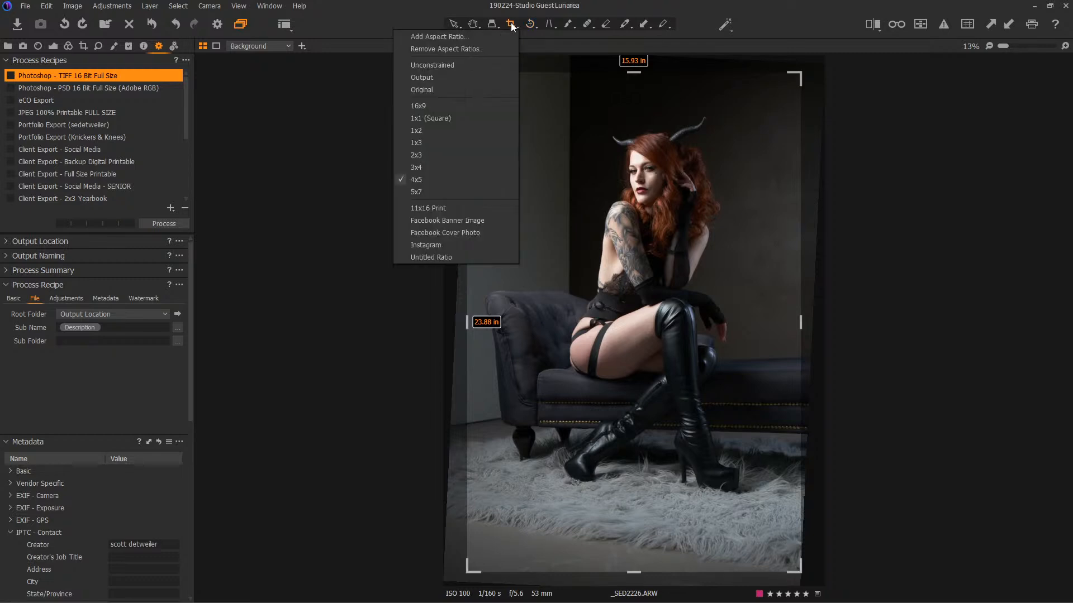
click(416, 179)
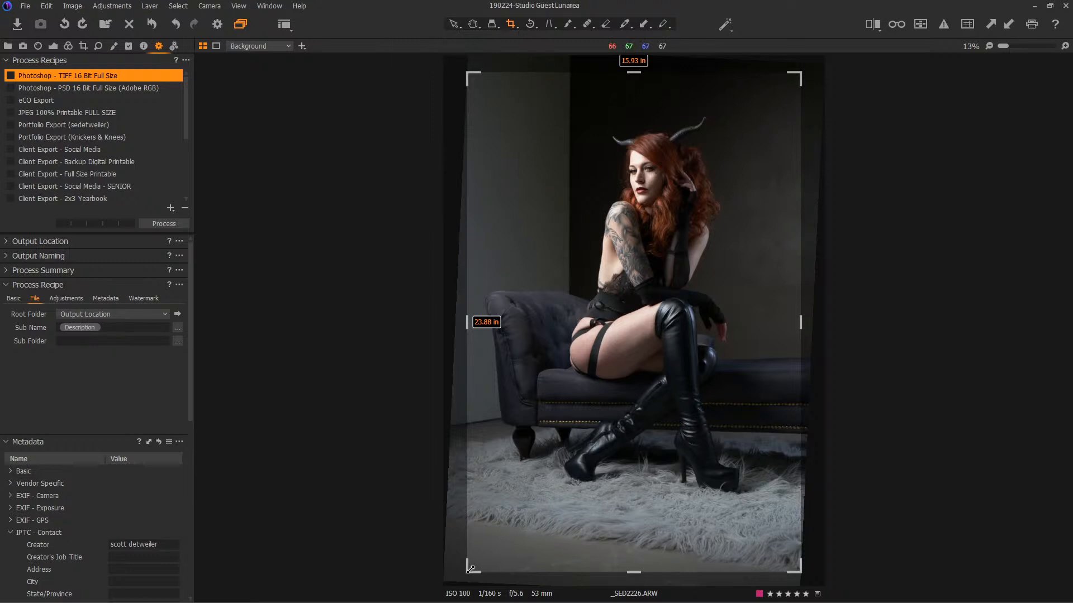
drag(471, 569, 473, 563)
drag(566, 387, 566, 407)
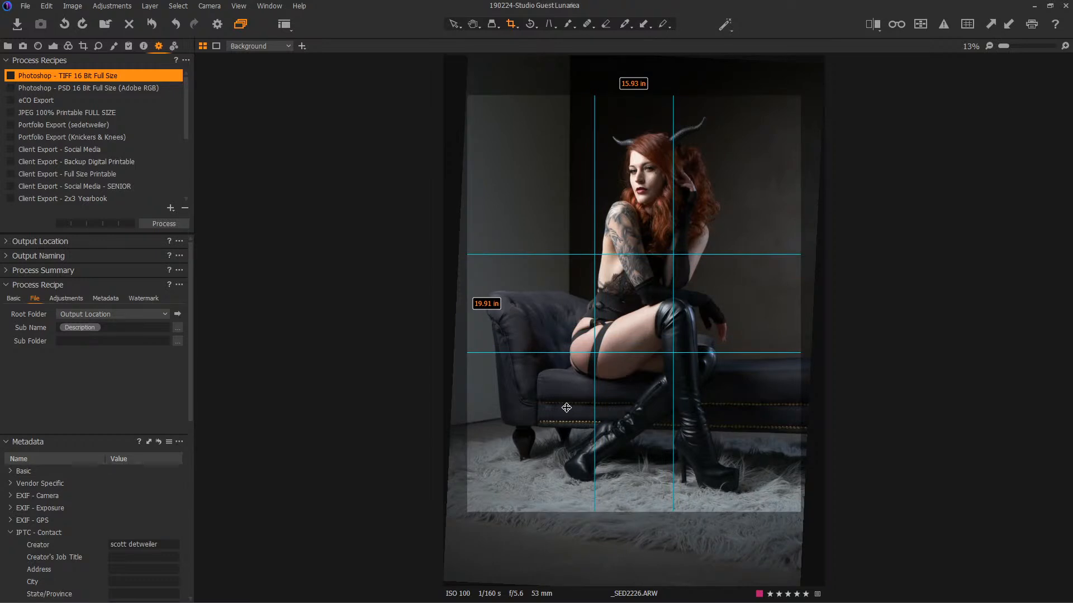
drag(567, 407, 566, 407)
key(XF86AudioLowerVolume)
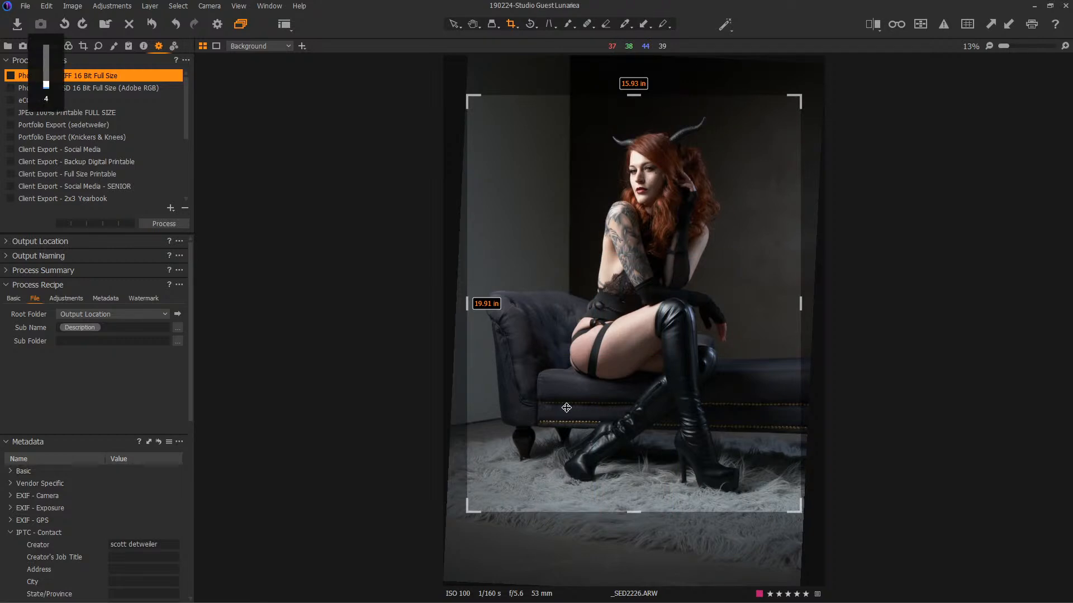
click(455, 24)
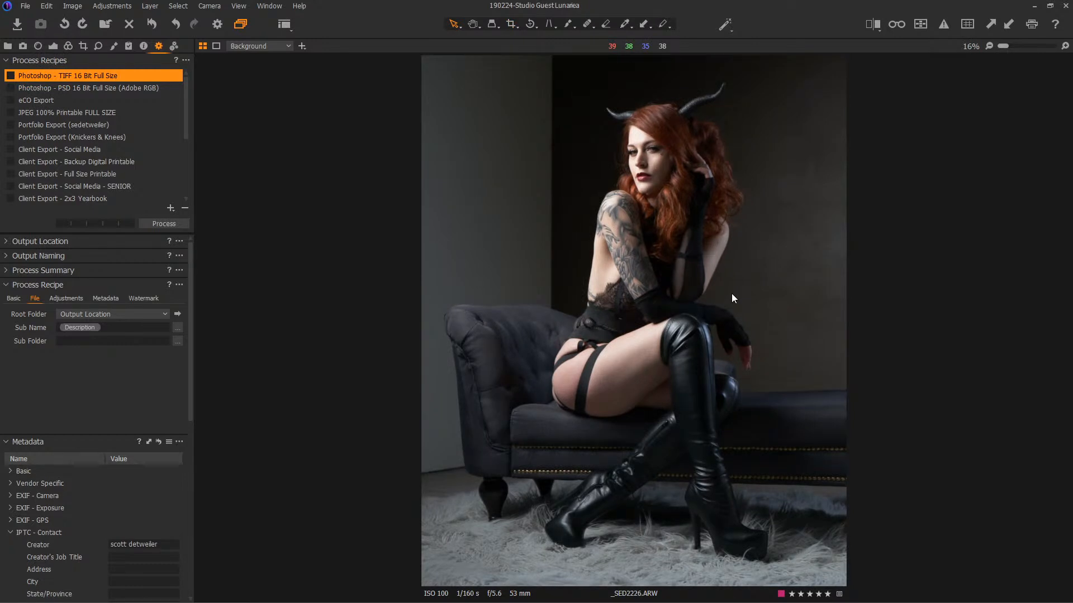
key(XF86AudioLowerVolume)
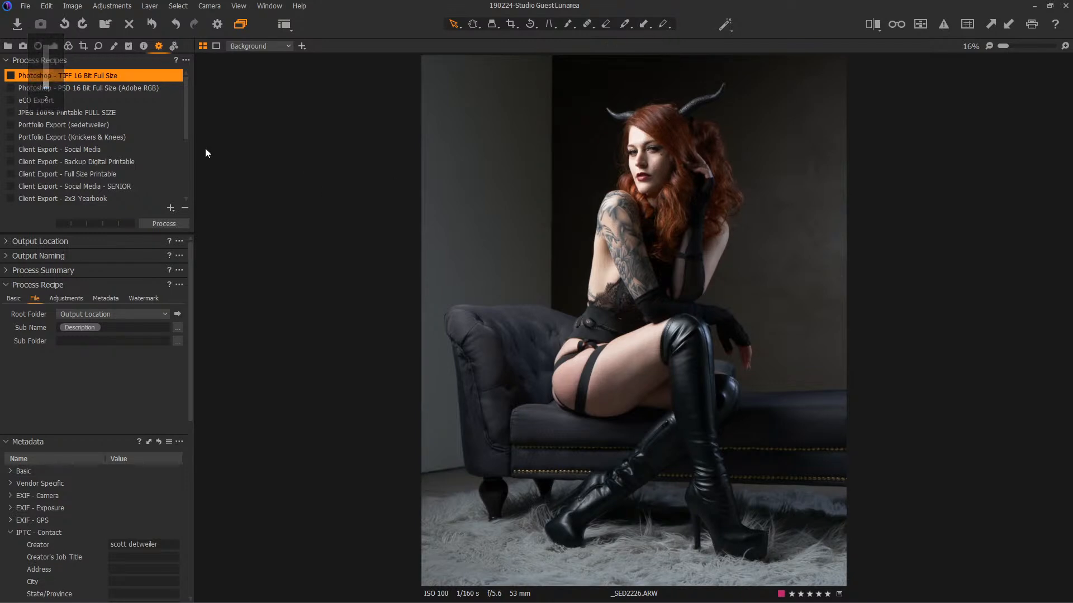
Expand the Curve tool for the background layer and examine the Luma histogram's highlight and shadow ends.
click(54, 46)
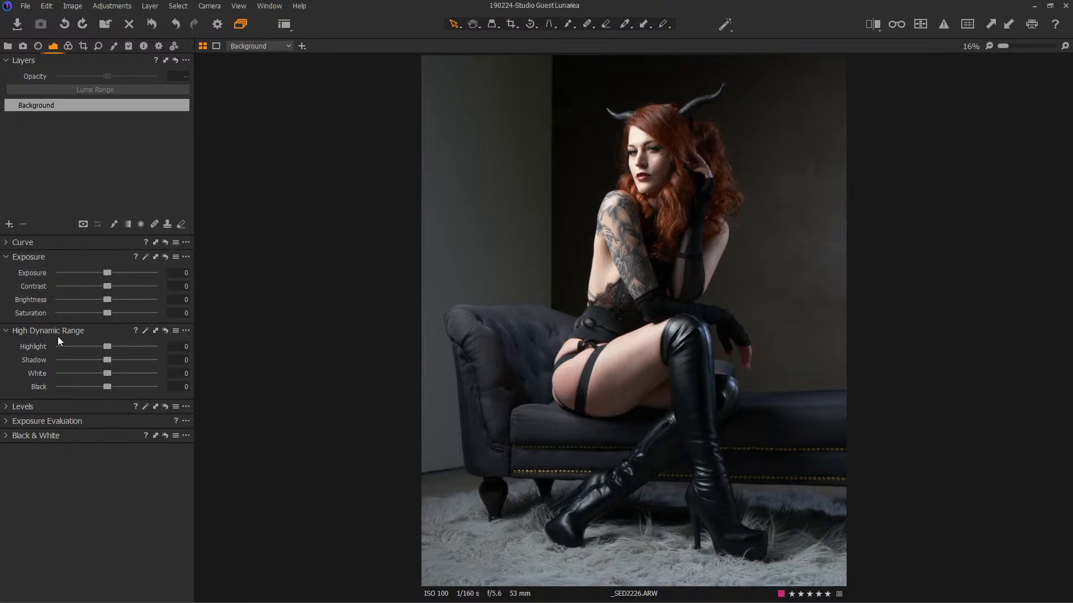
click(11, 242)
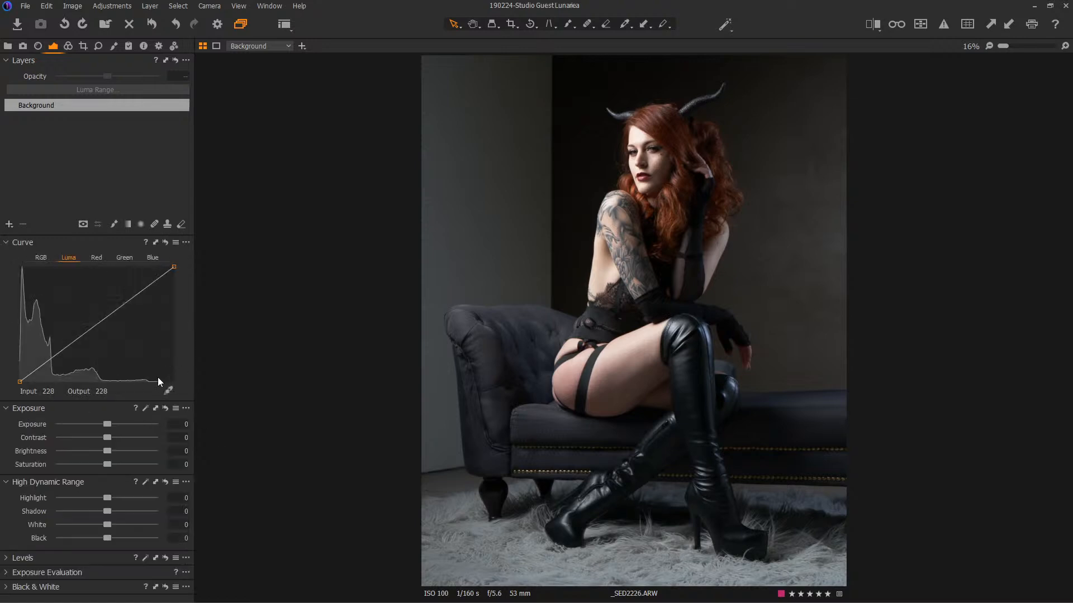
key(F4)
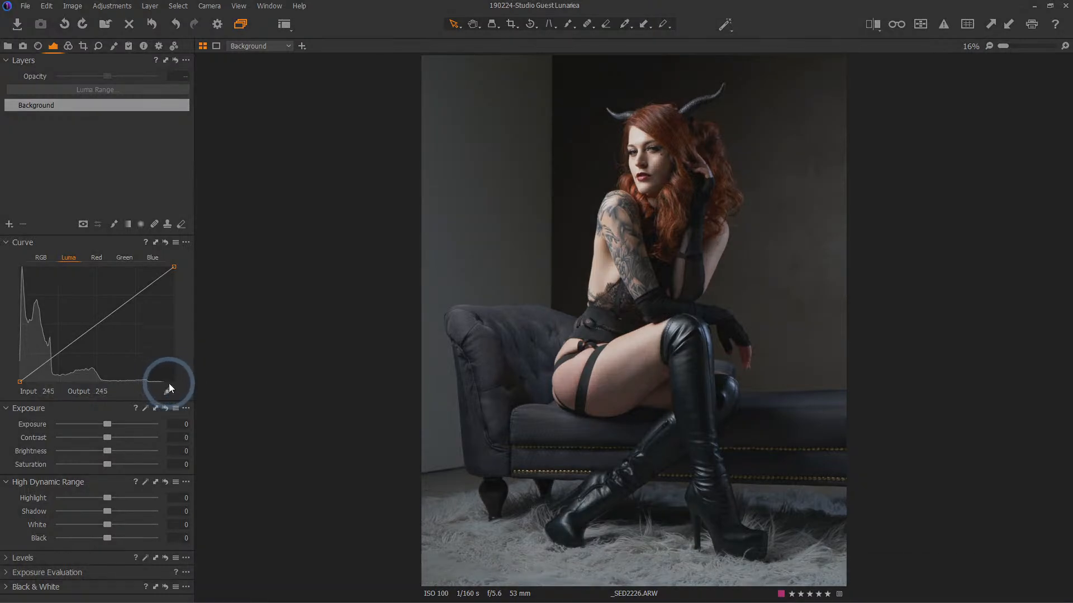
key(F4)
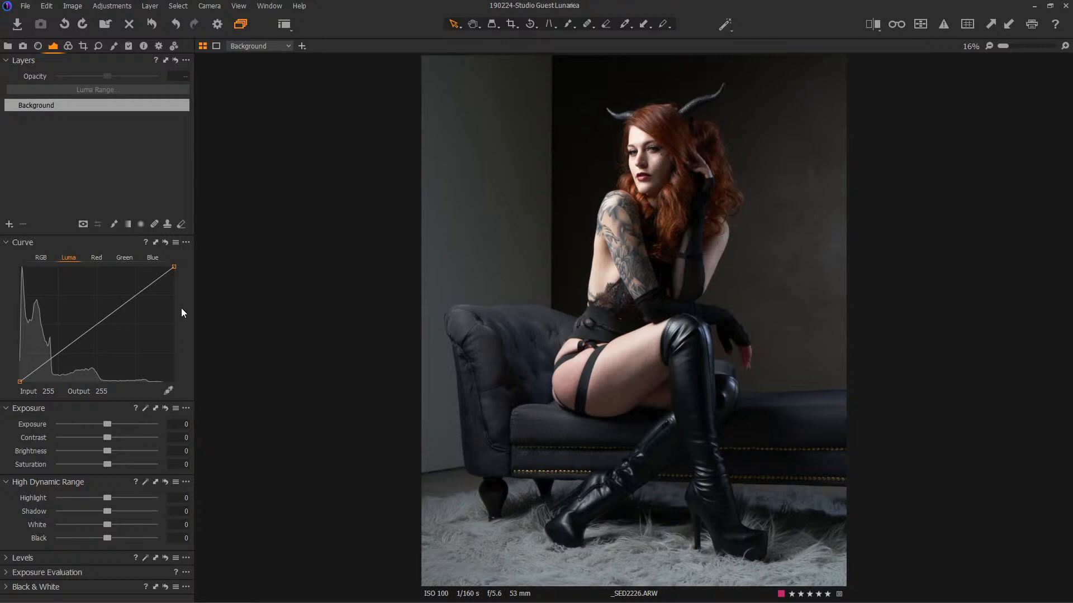
key(F4)
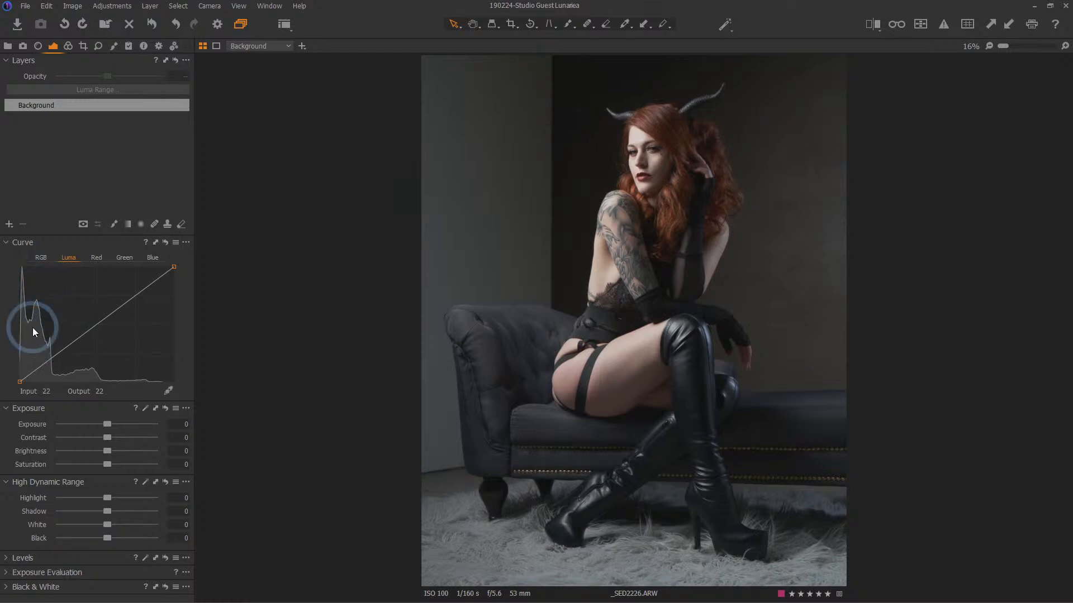
key(F4)
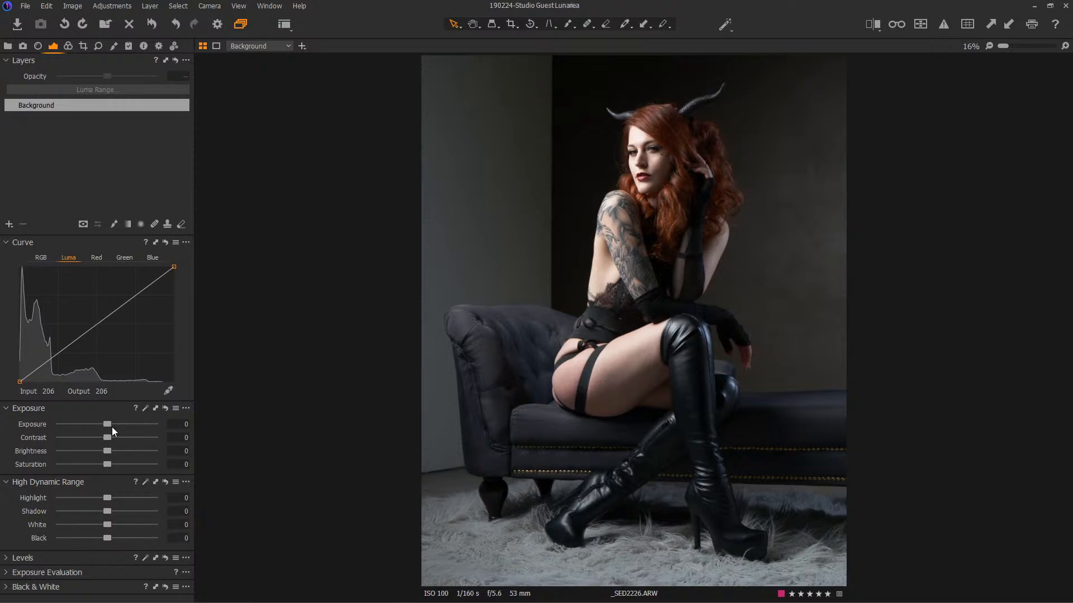
Lower the background layer's Exposure to -0.85 and raise its Shadow value to 8.
drag(110, 424, 98, 427)
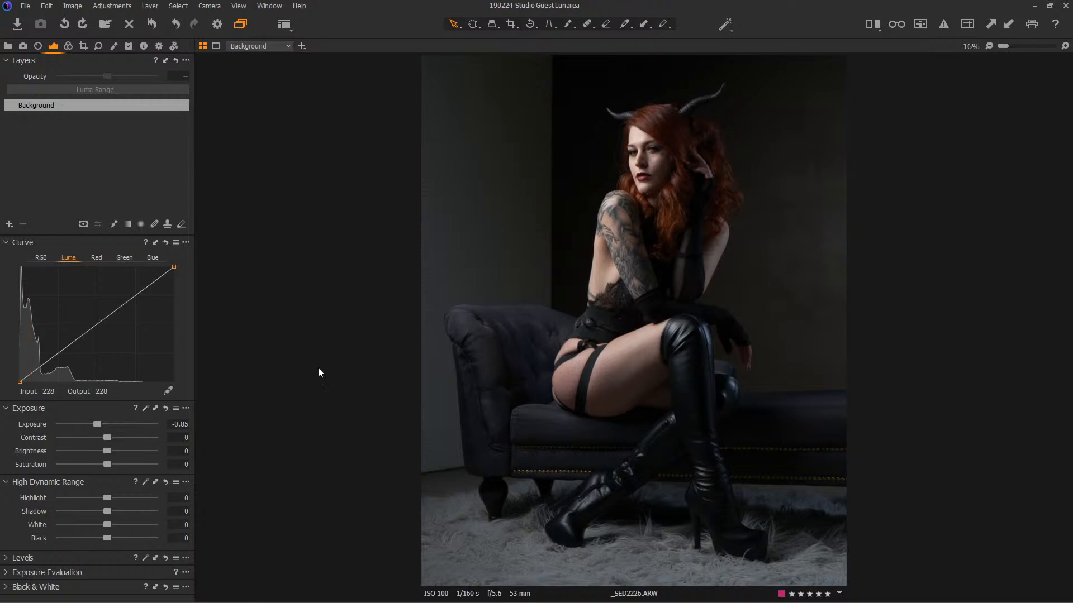
drag(107, 511, 113, 513)
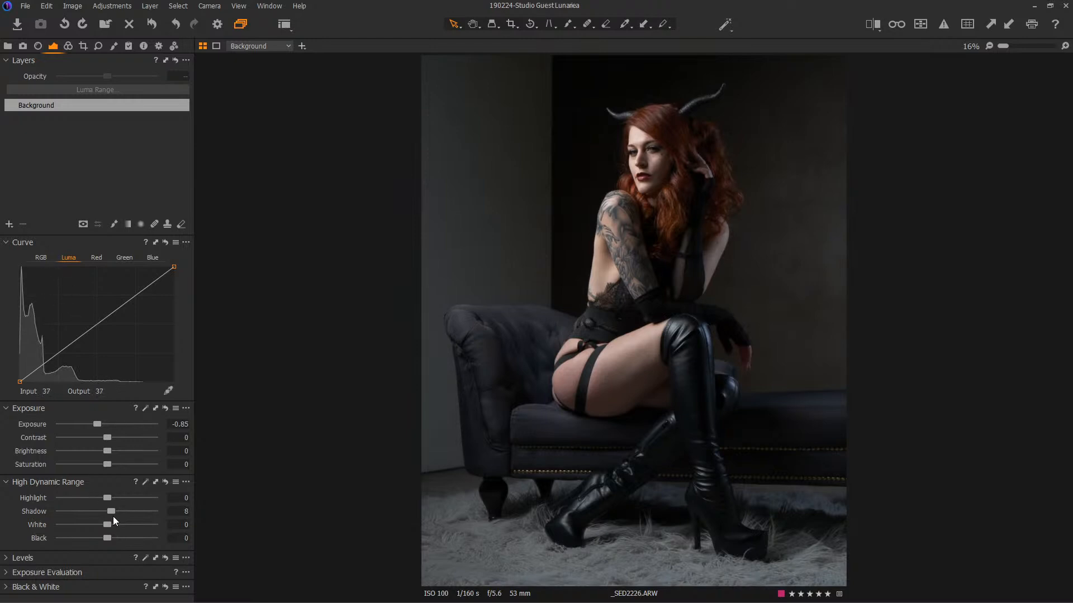
drag(111, 511, 110, 511)
Reduce the background layer's Highlight to -66 and set its Exposure to -0.71.
scroll(648, 132, up, 5)
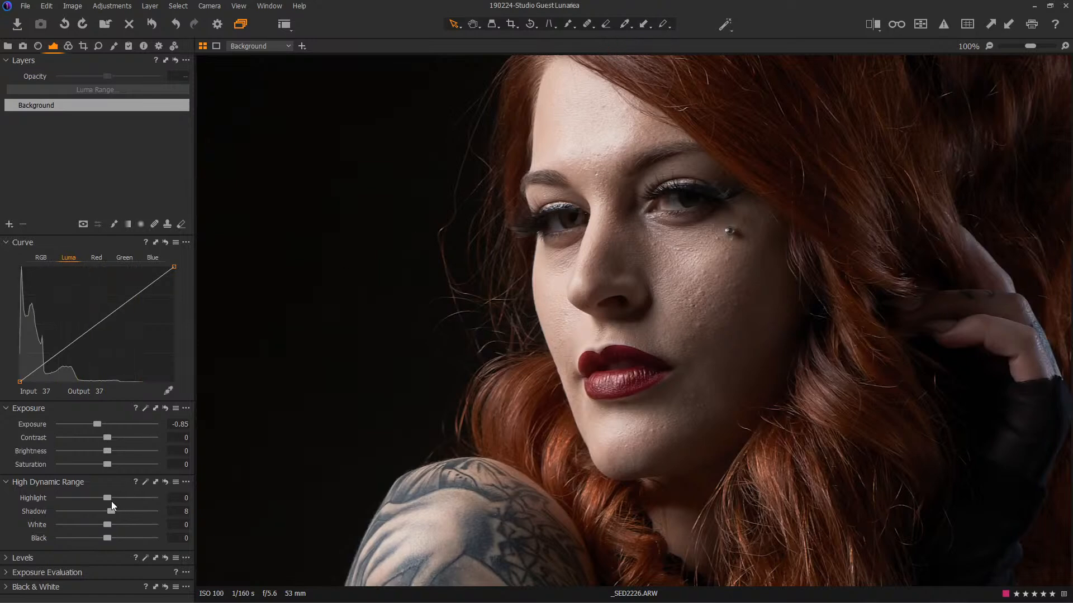
drag(108, 498, 78, 497)
scroll(713, 387, down, 4)
scroll(711, 385, down, 2)
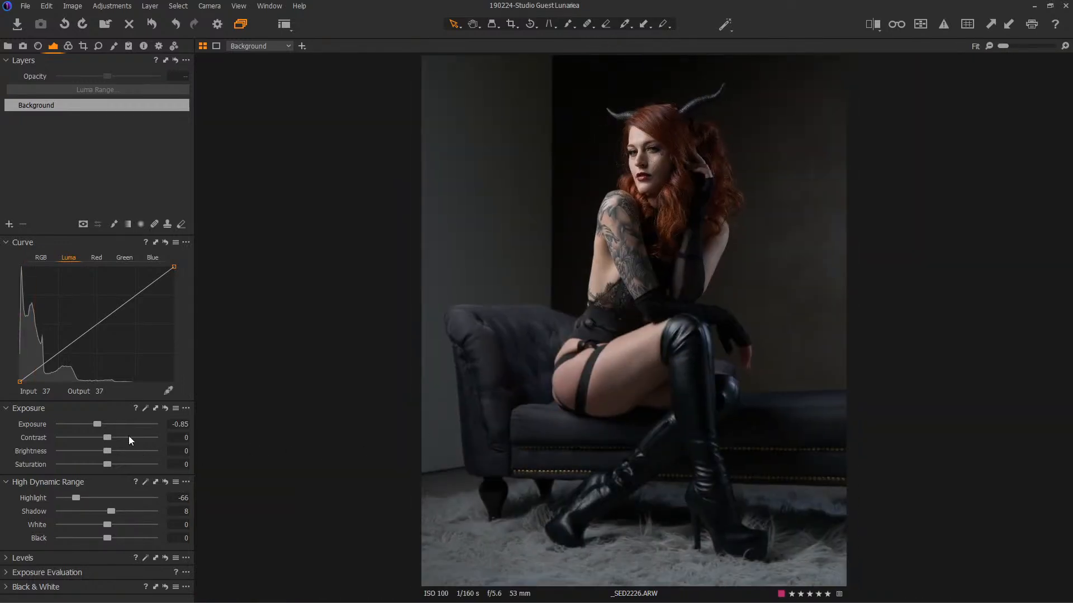
drag(99, 424, 99, 424)
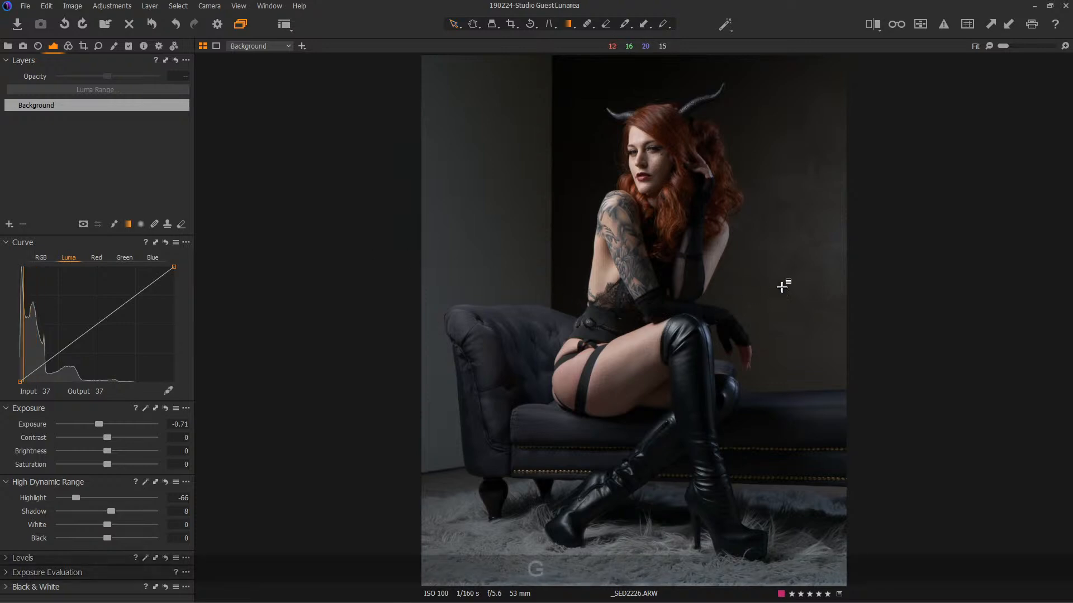
Draw a linear gradient mask from the photo's right edge towards the model on a new layer and set its Brightness to -18.
key(g)
drag(843, 287, 589, 290)
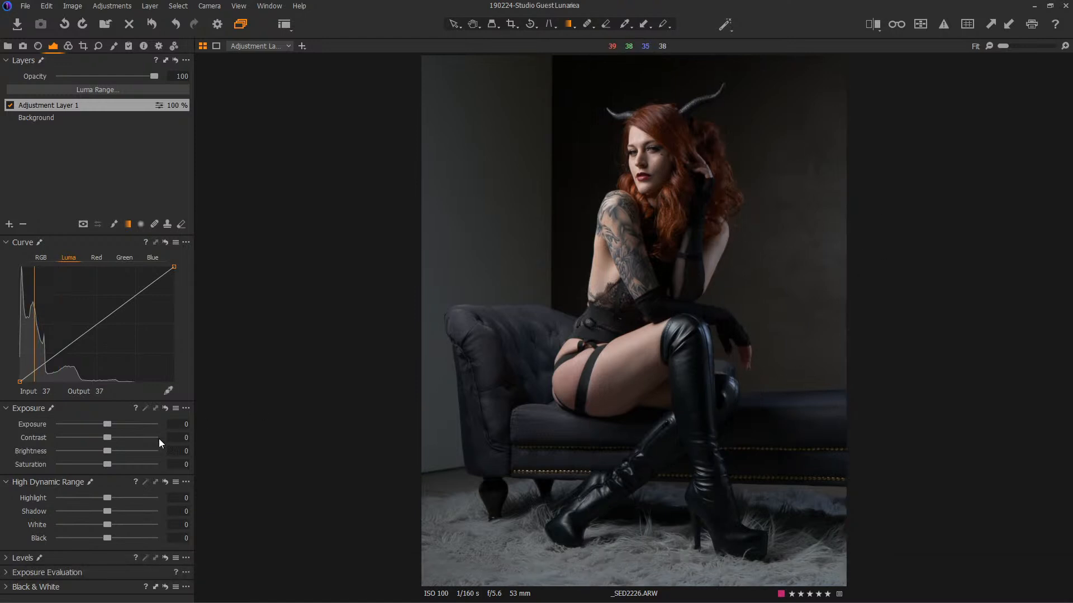
drag(107, 451, 89, 451)
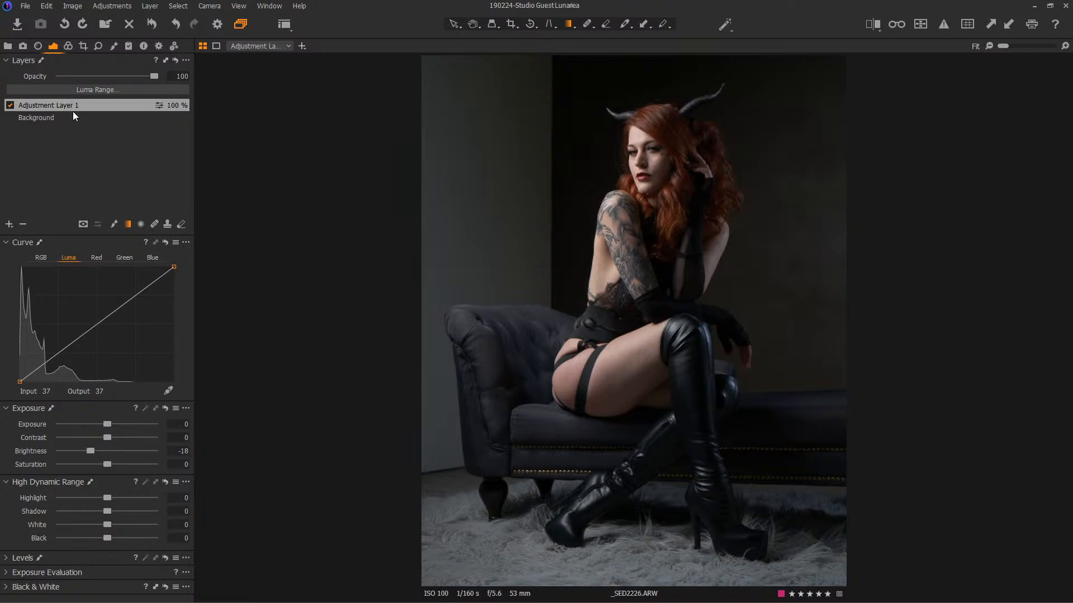
Draw a linear gradient mask from the photo's bottom edge up across the rug on a new layer and set its Brightness to -21.
click(9, 225)
click(62, 231)
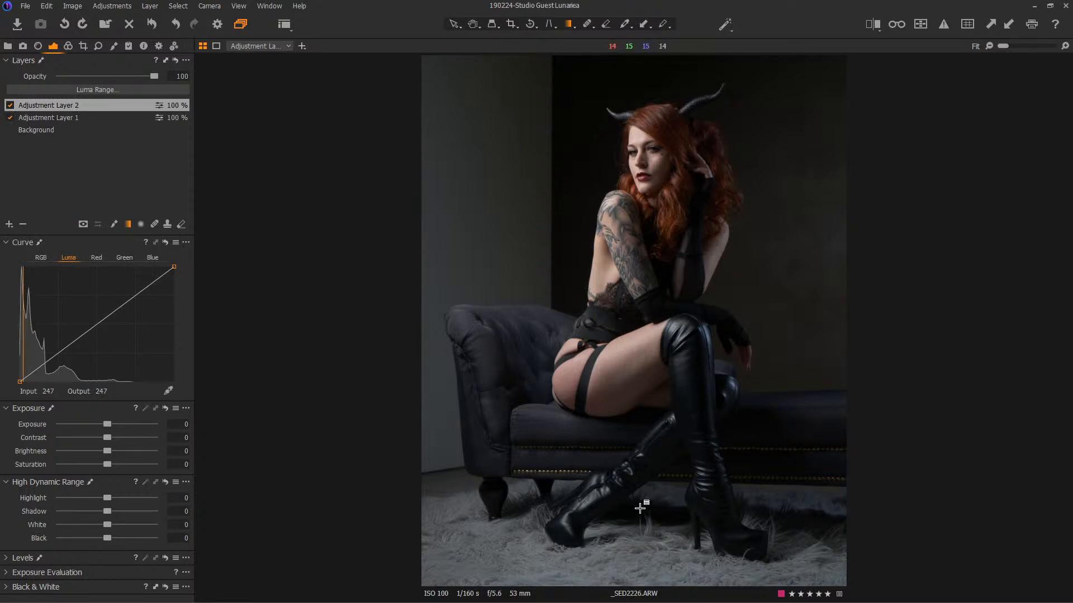
drag(642, 566, 641, 491)
drag(108, 454, 88, 448)
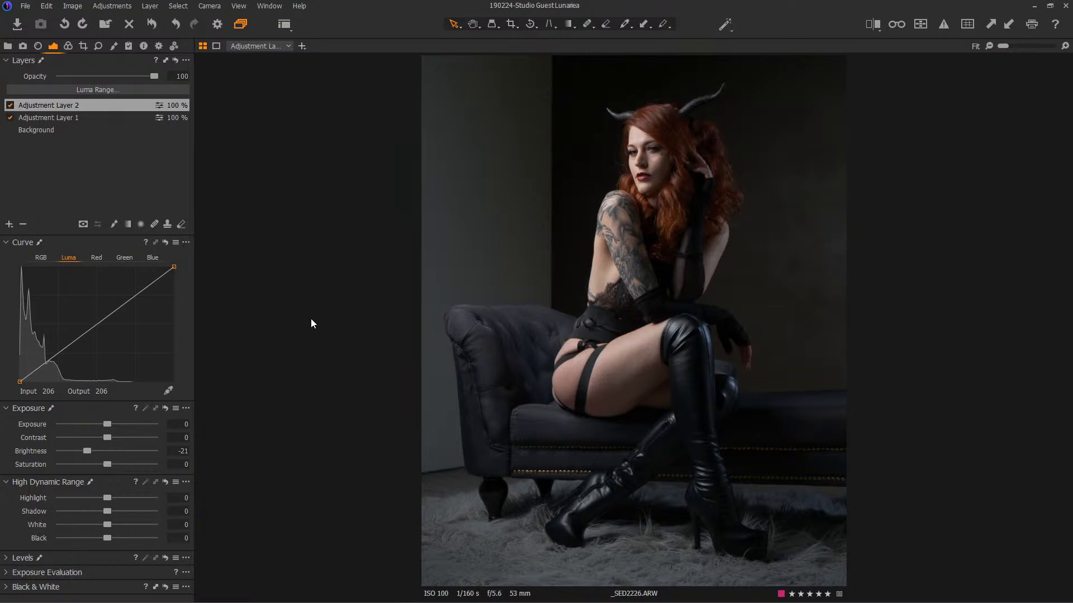
Apply the "sed" user preset to the photo's metadata in the output settings.
click(157, 48)
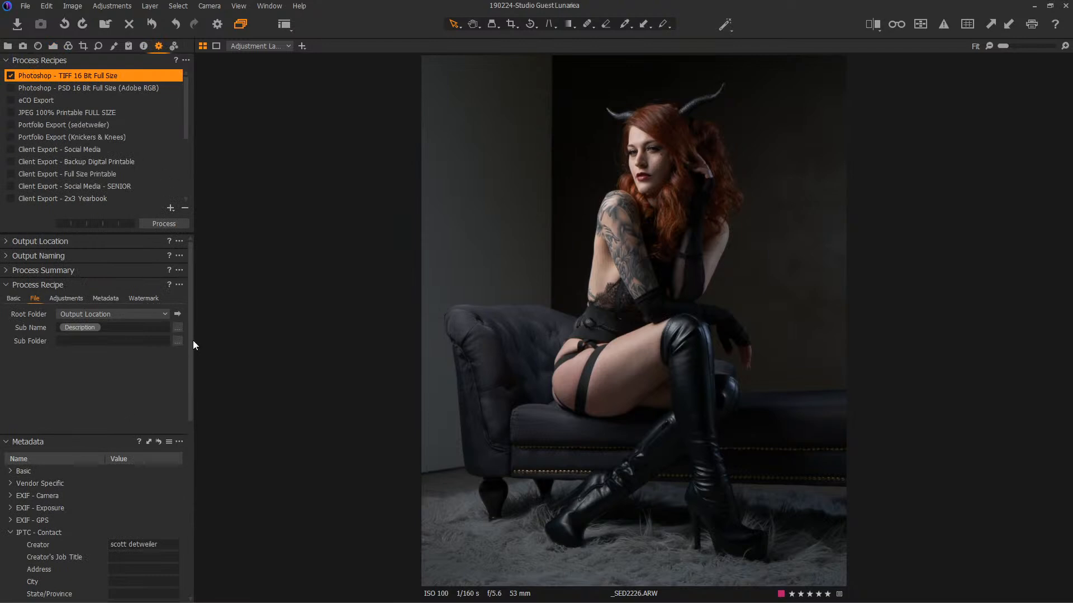
drag(192, 340, 190, 349)
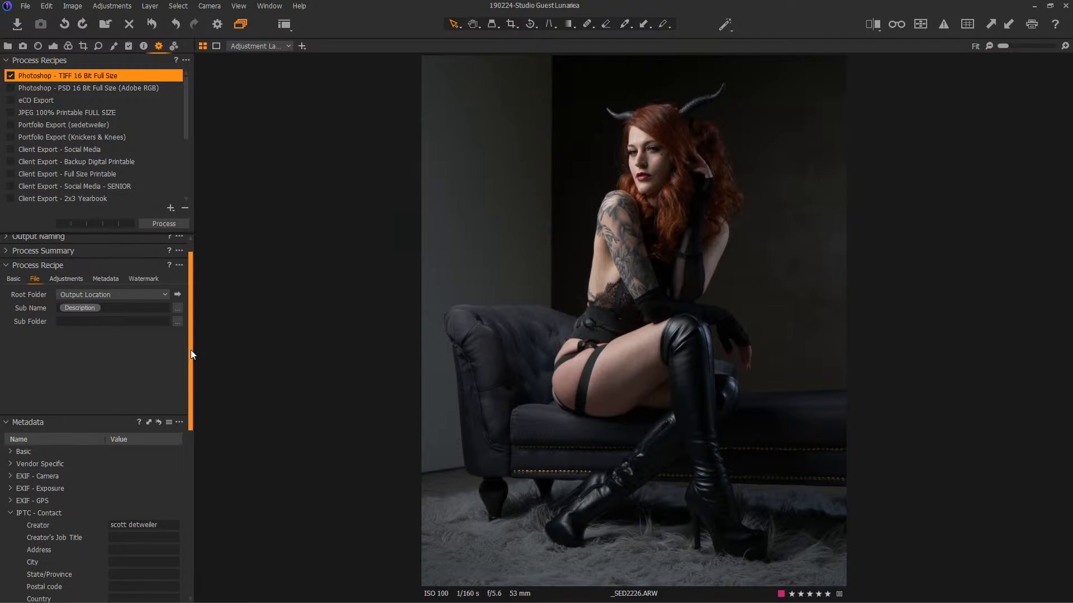
drag(190, 350, 199, 421)
click(168, 274)
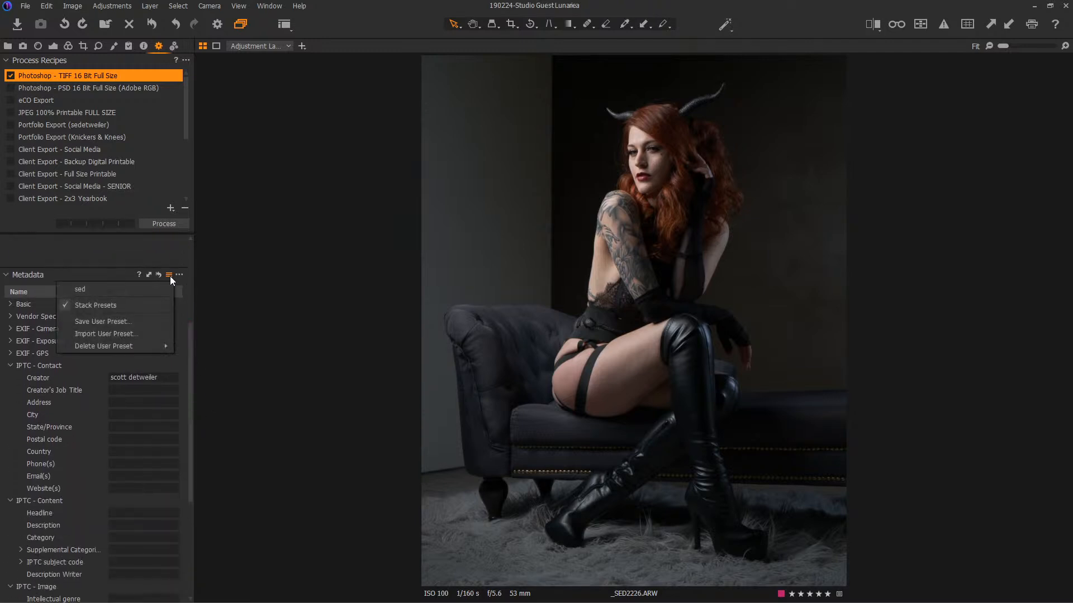
click(155, 291)
Fill in the IPTC content Description with the model's name followed by "in black with horns".
drag(193, 350, 190, 466)
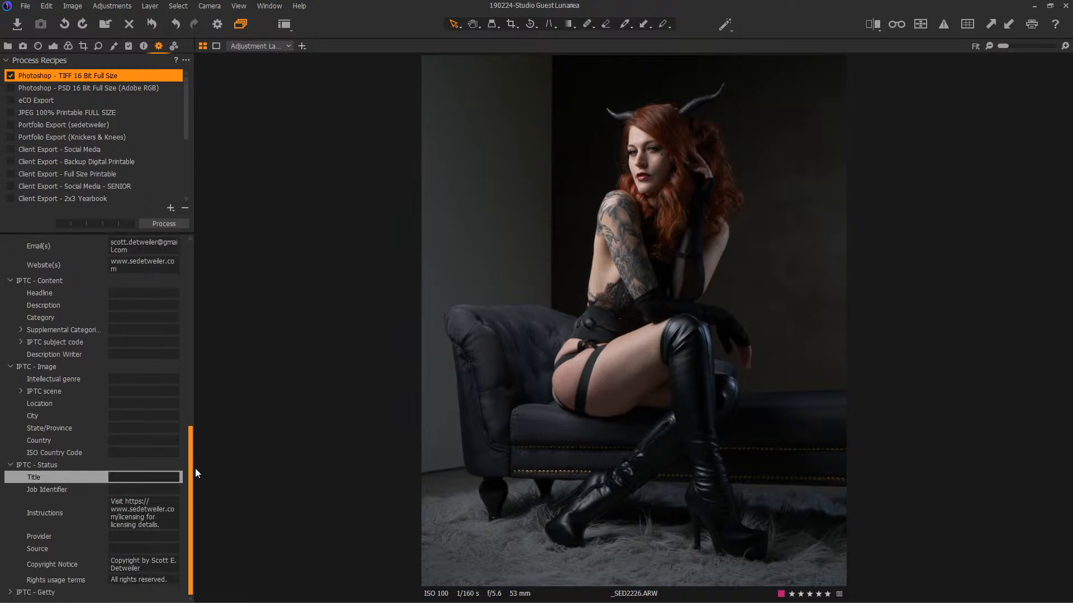
scroll(193, 473, up, 2)
click(139, 343)
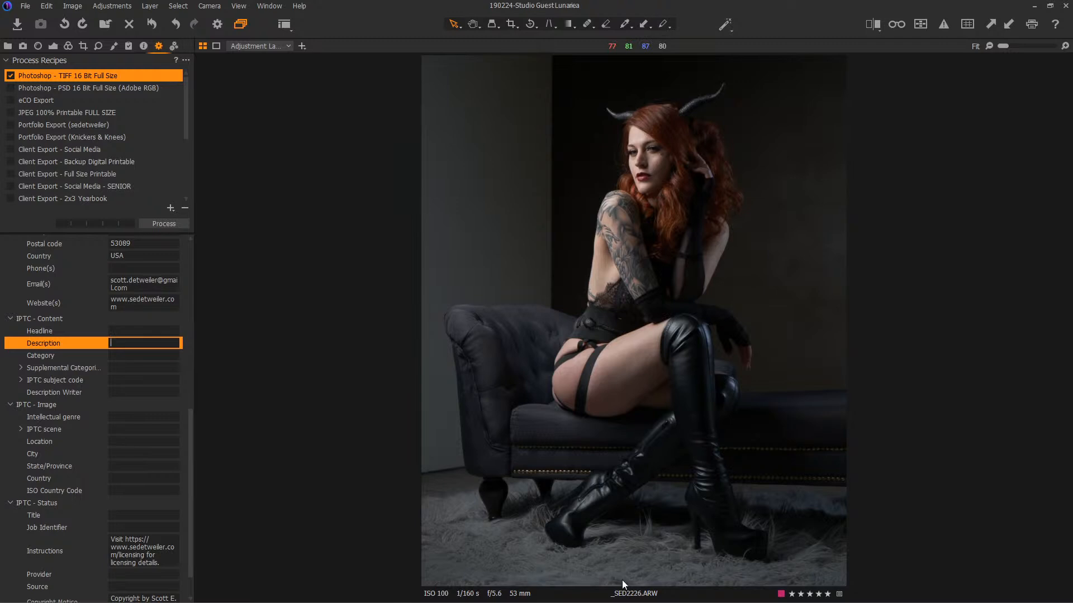
click(643, 596)
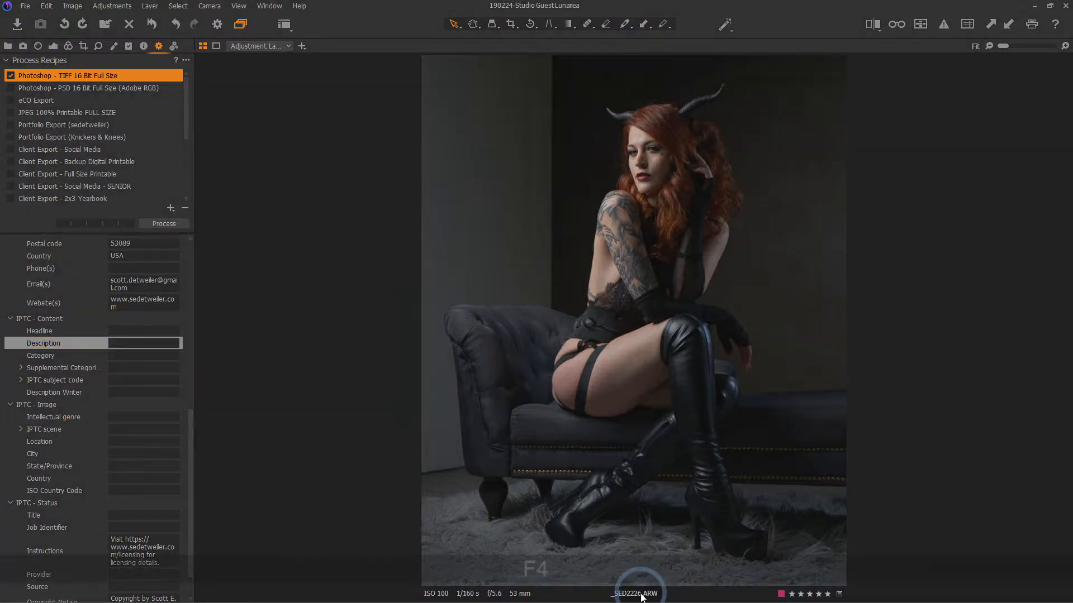
key(F4)
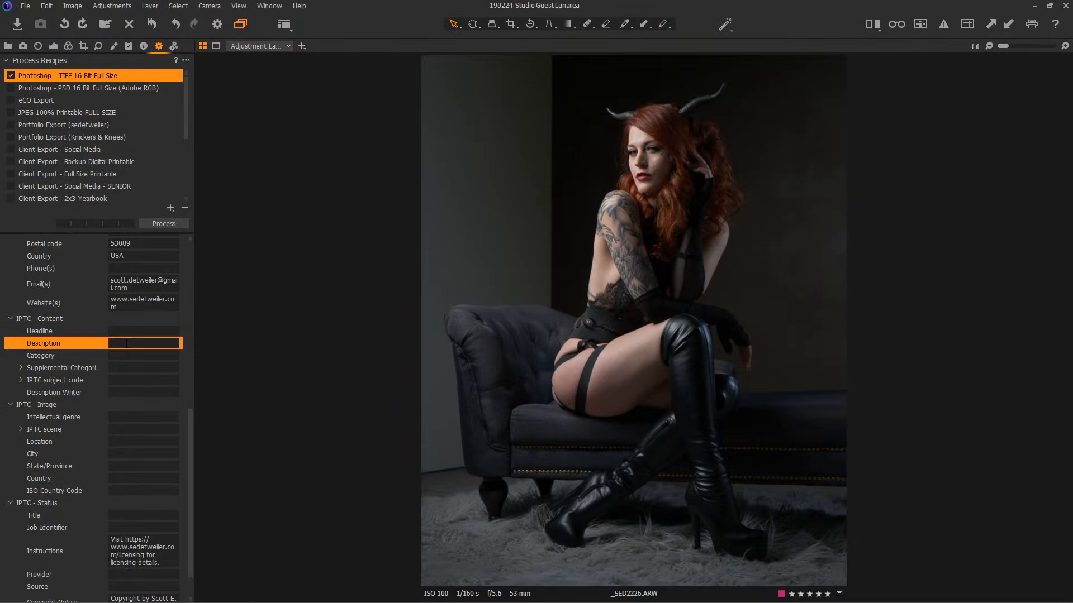
text(Lunariea in bl)
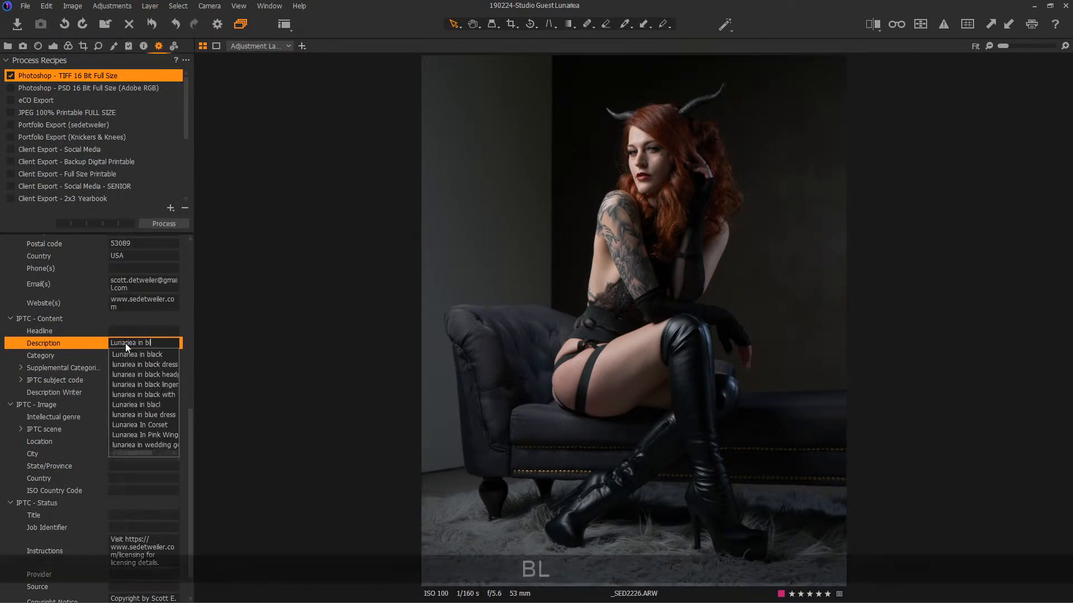
text(ack with )
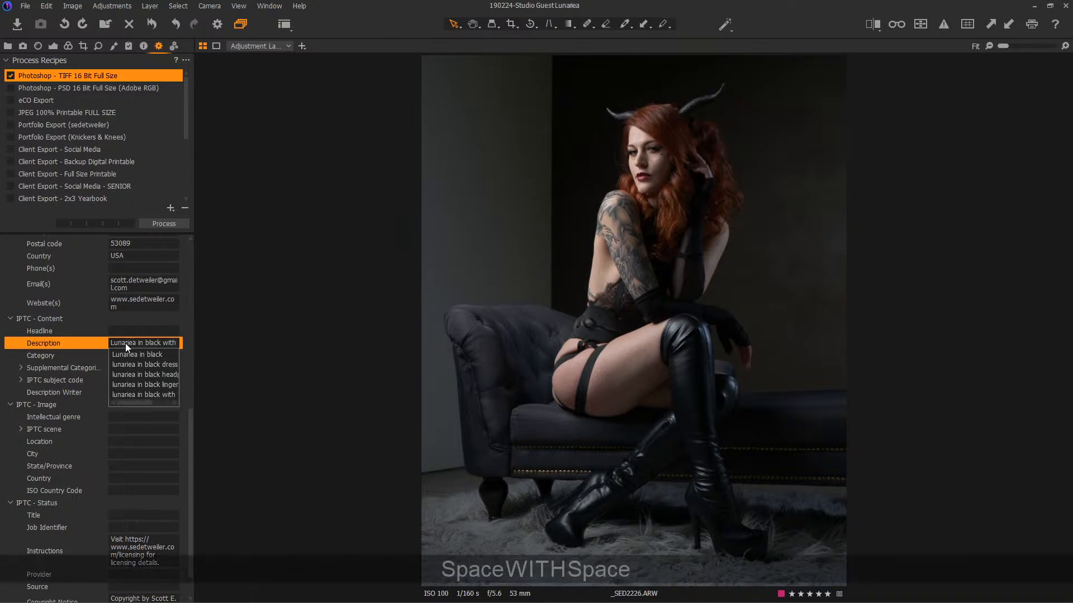
text(horns)
key(Return)
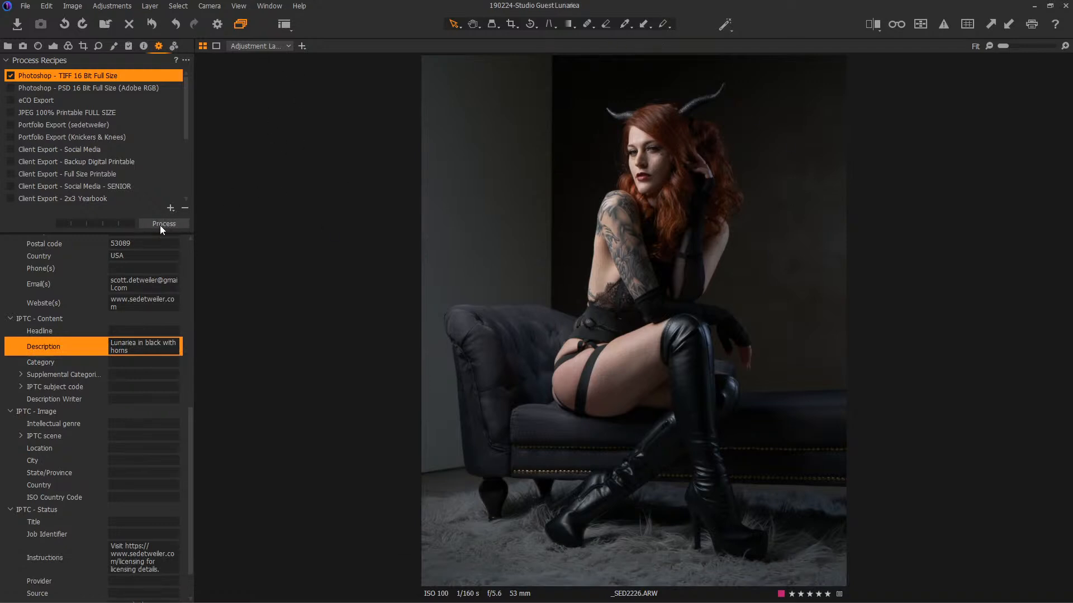
Set the background layer's Highlight to -47 and process the photo with the Photoshop - TIFF 16 Bit Full Size recipe.
click(53, 46)
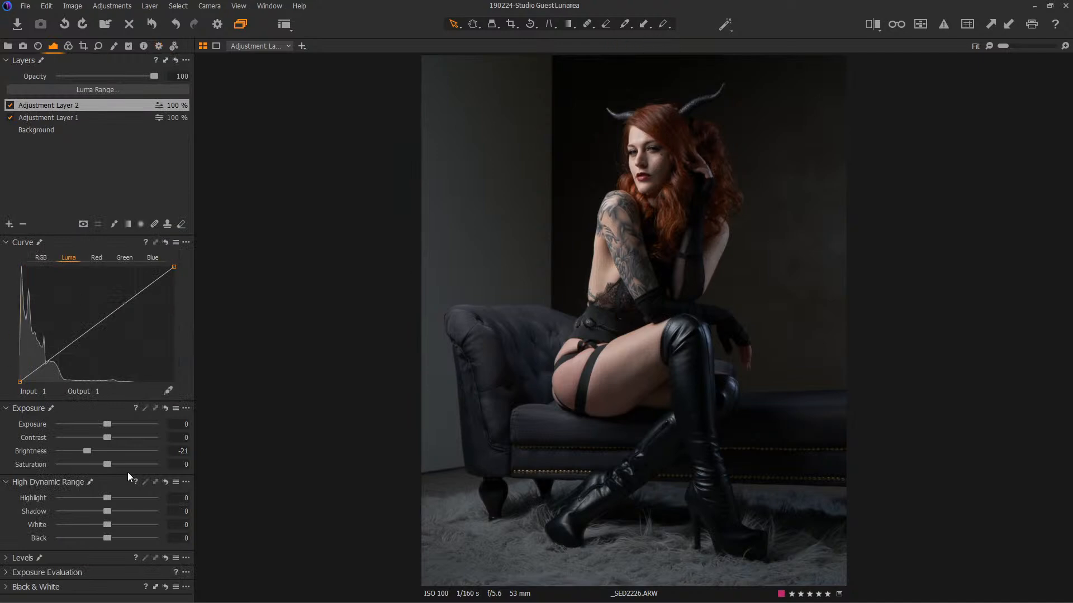
click(71, 130)
drag(76, 498, 87, 495)
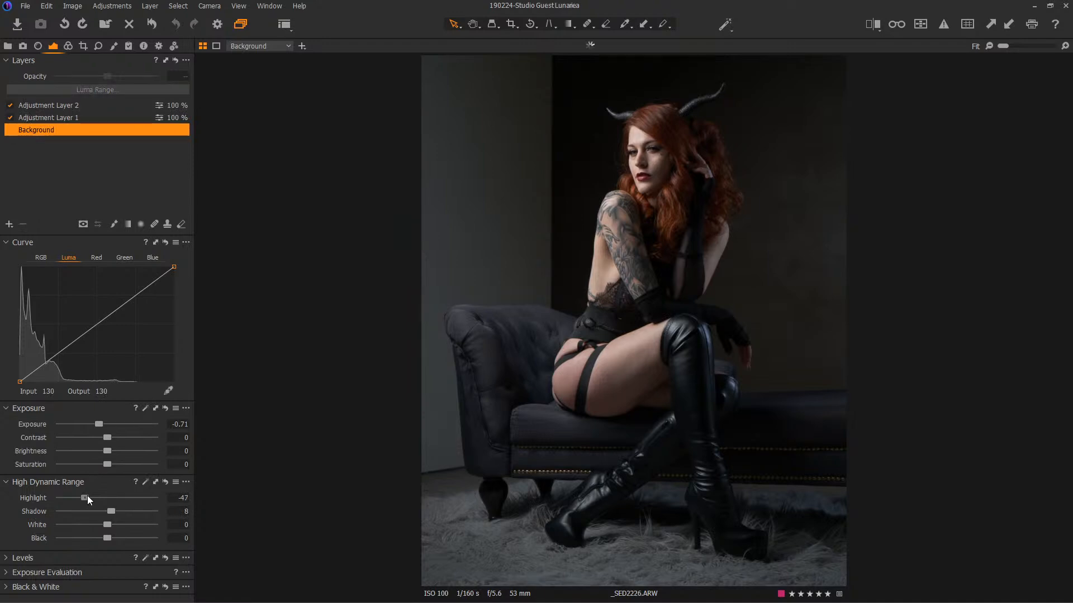
click(159, 46)
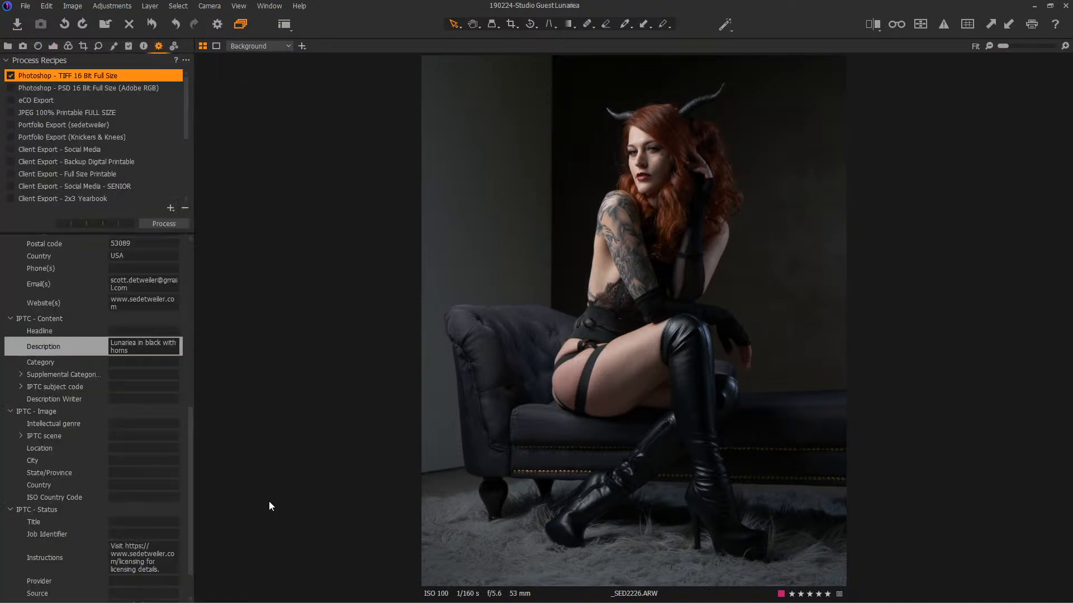
click(165, 223)
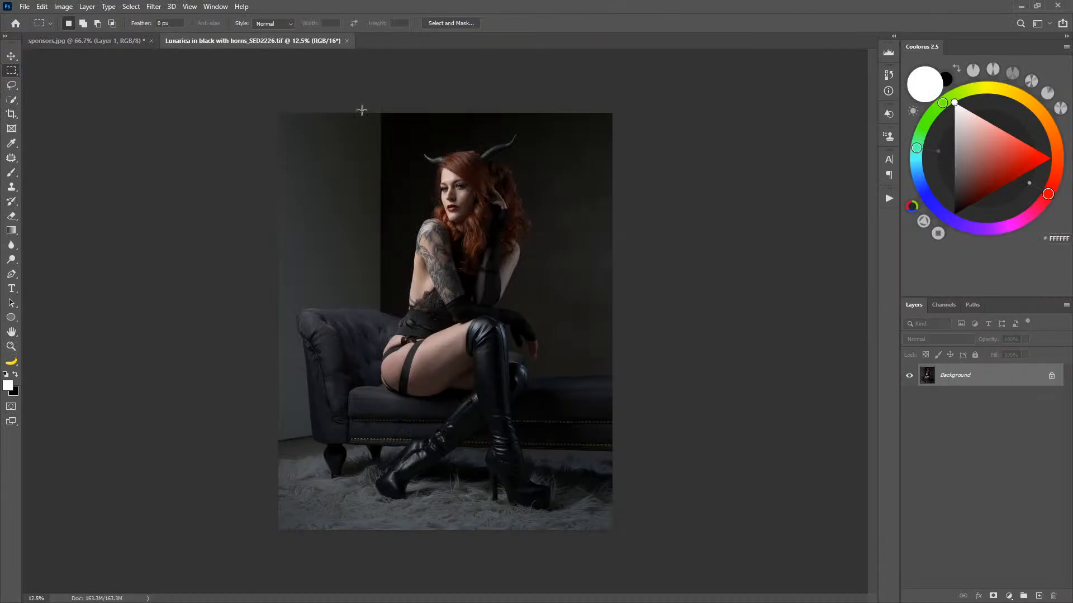
View the channel supporters list in sponsors.jpg and return to the portrait document.
click(112, 39)
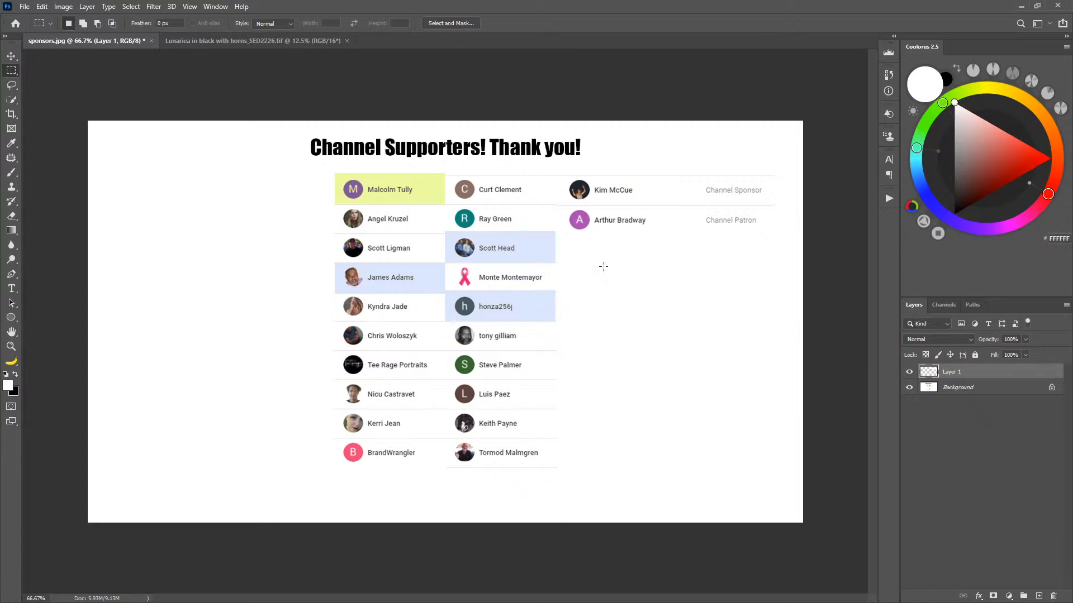
click(241, 41)
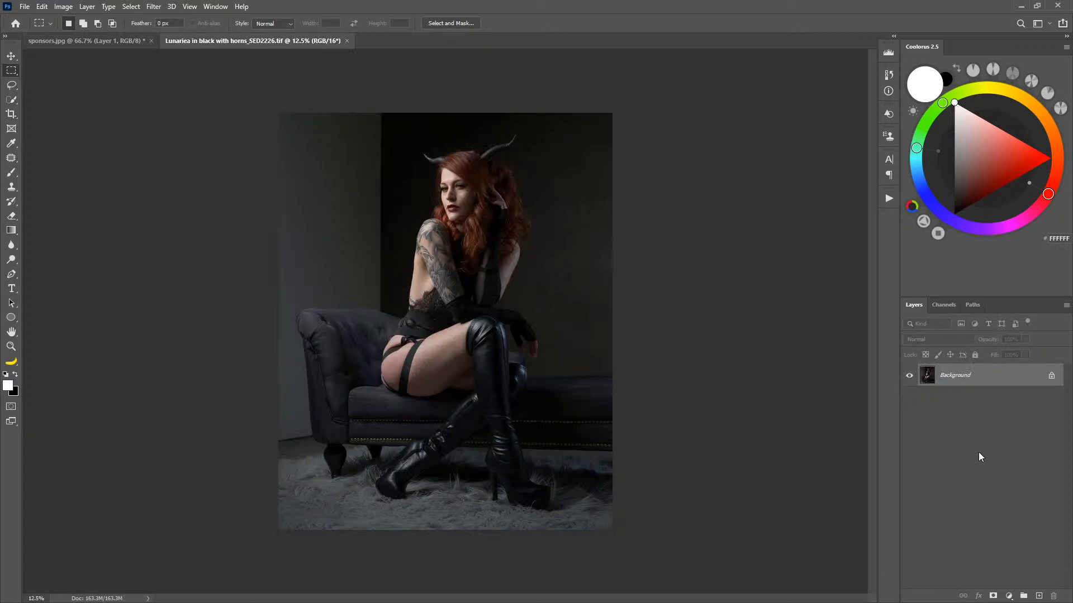
Run the Frequency 16 bit action with a Gaussian Blur radius of 4 pixels and delete the Brush layer from the Frequency group.
click(12, 331)
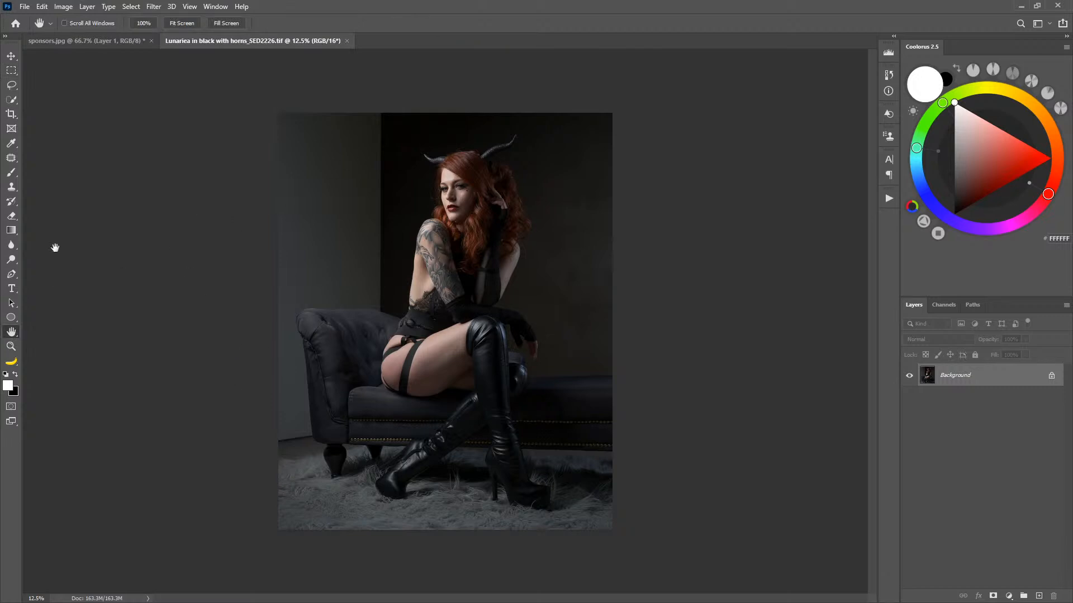
double_click(13, 333)
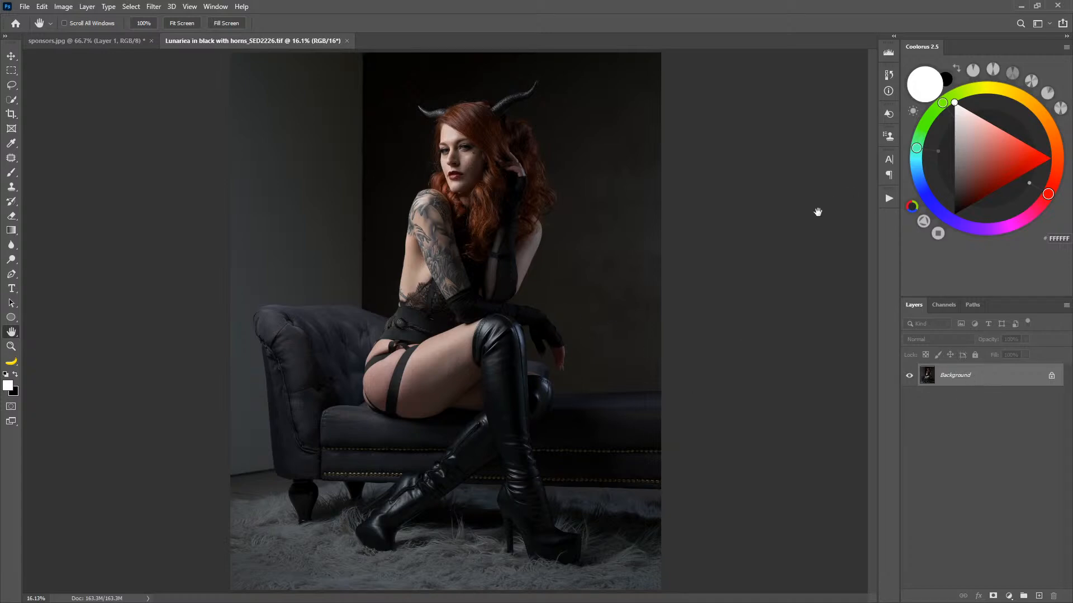
click(887, 199)
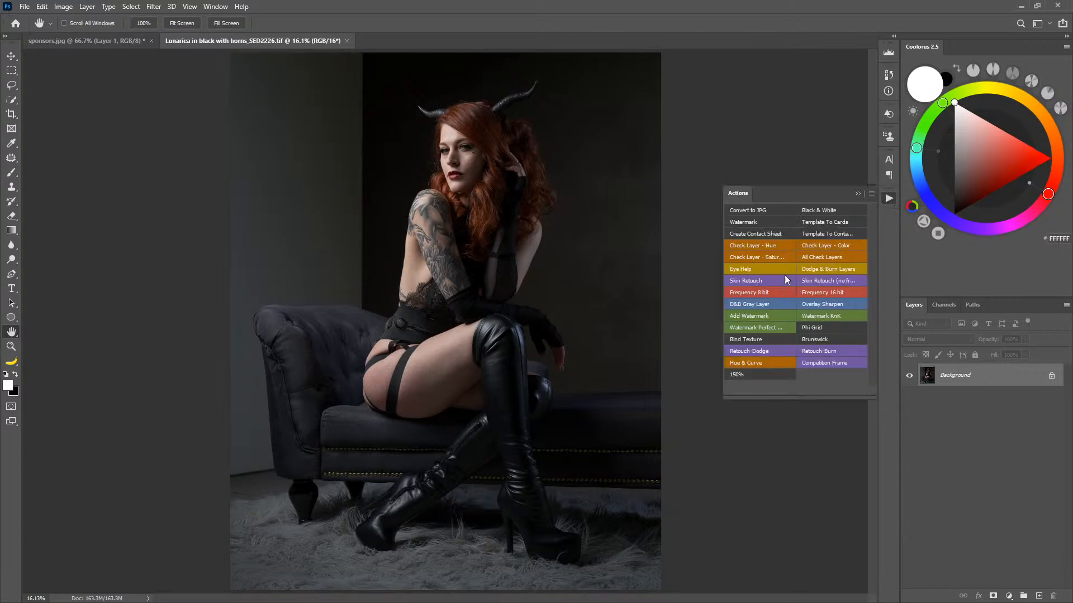
click(828, 293)
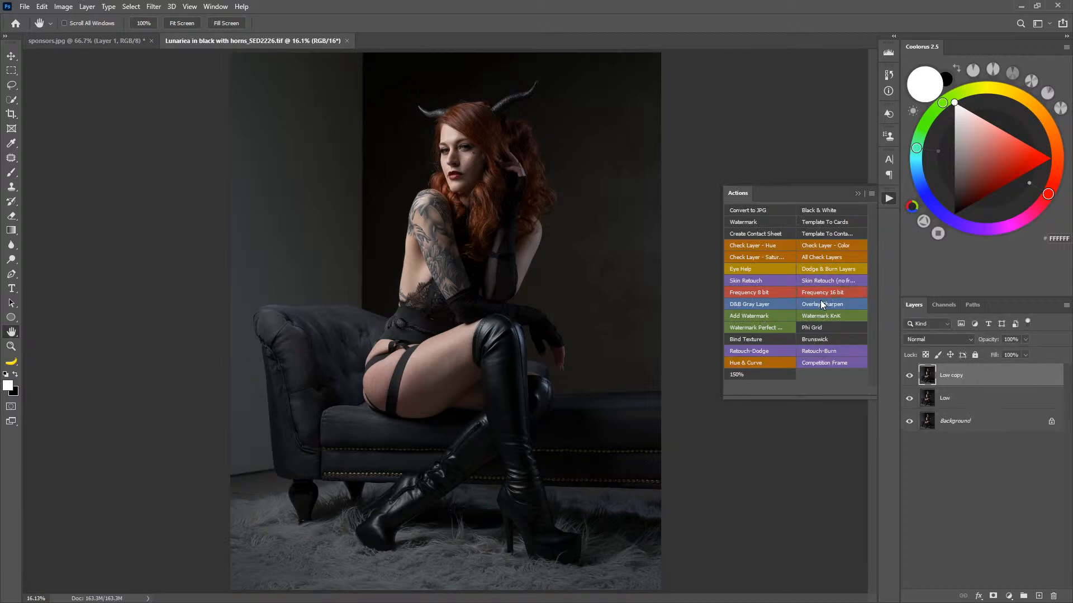
click(463, 149)
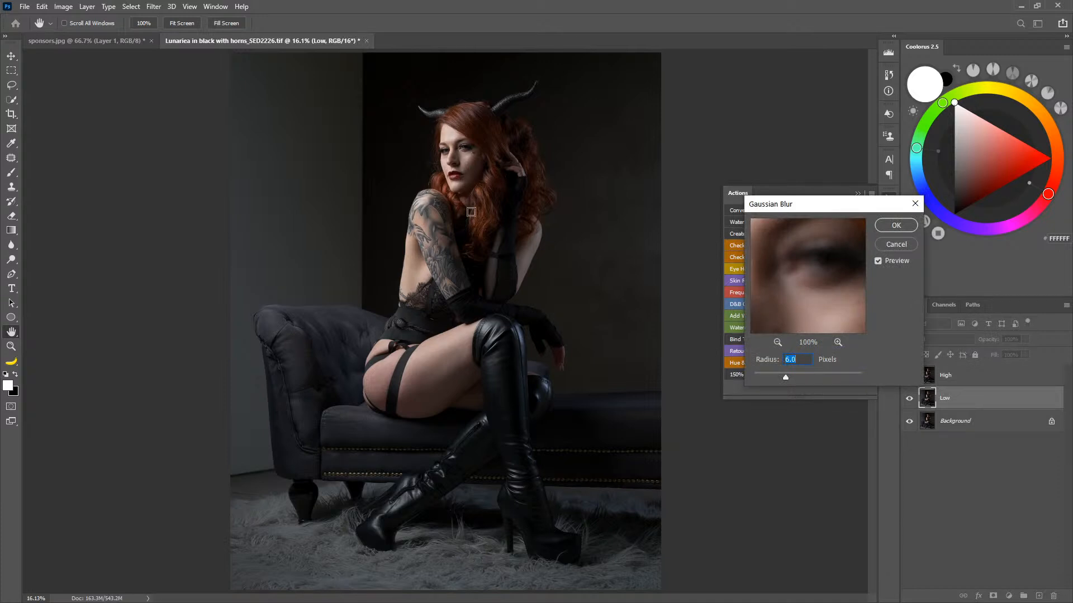
text(4)
click(462, 158)
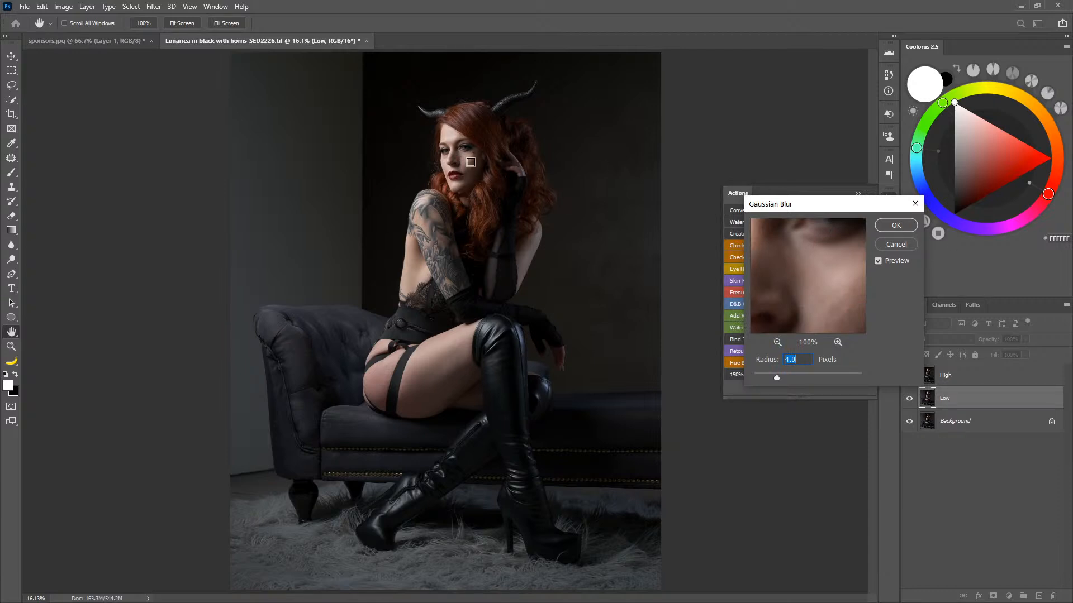
click(894, 231)
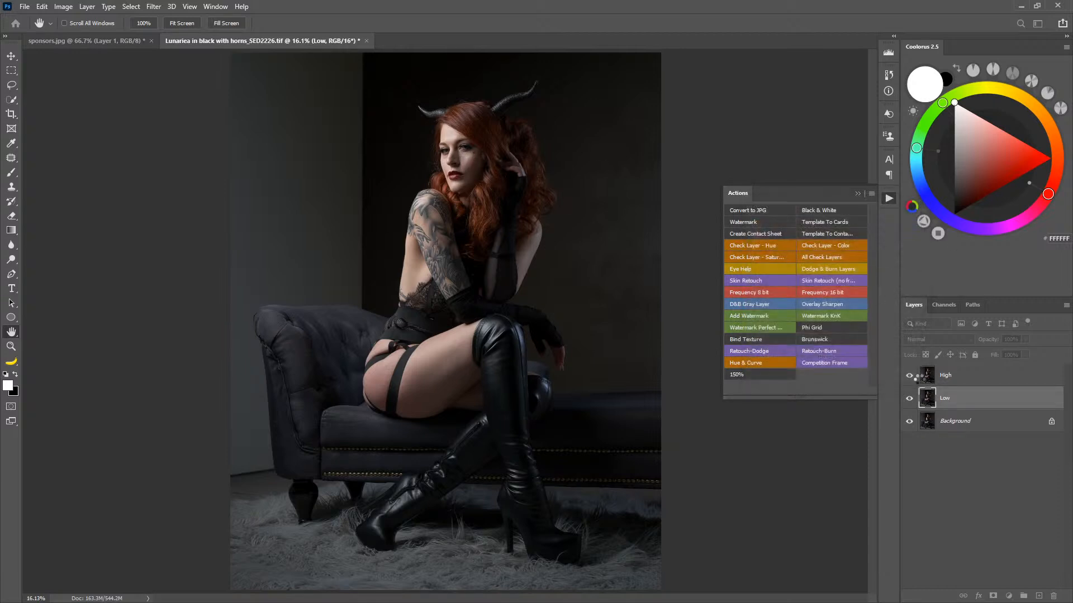
click(858, 193)
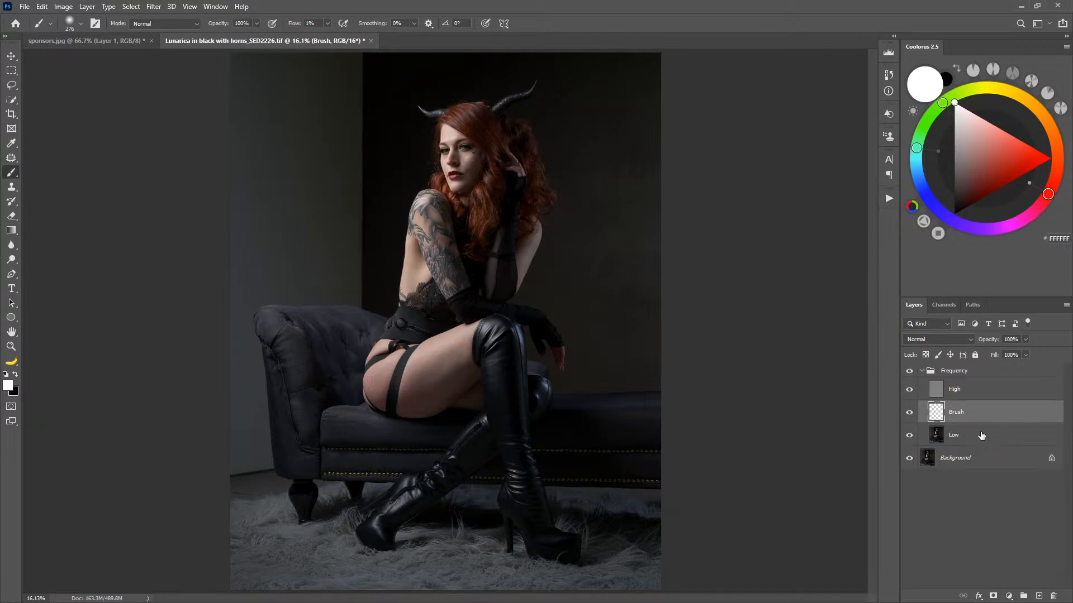
key(Delete)
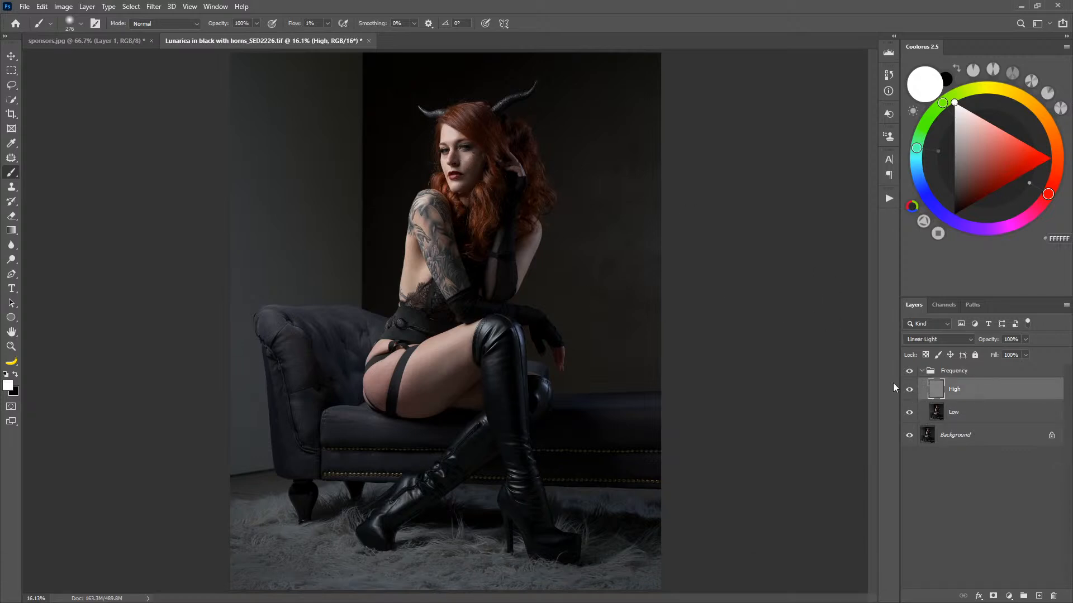
Isolate the High layer to examine the texture detail in the face and hair, and restore the full layer view.
key(z)
mouse_move(452, 150)
mouse_down()
mouse_move(513, 210)
mouse_move(568, 173)
mouse_move(570, 278)
mouse_up()
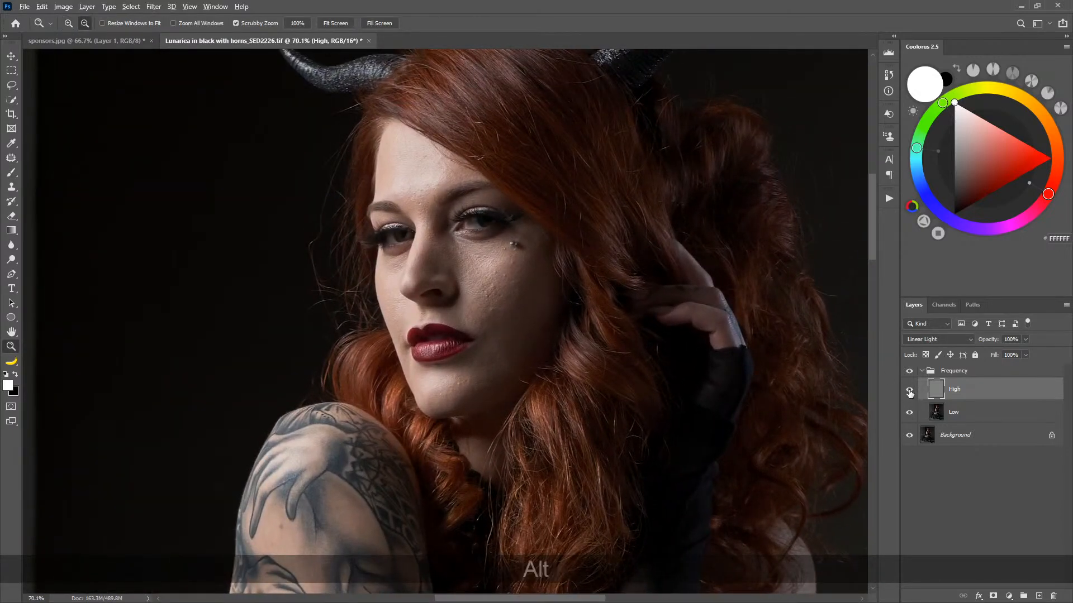
alt+click(910, 391)
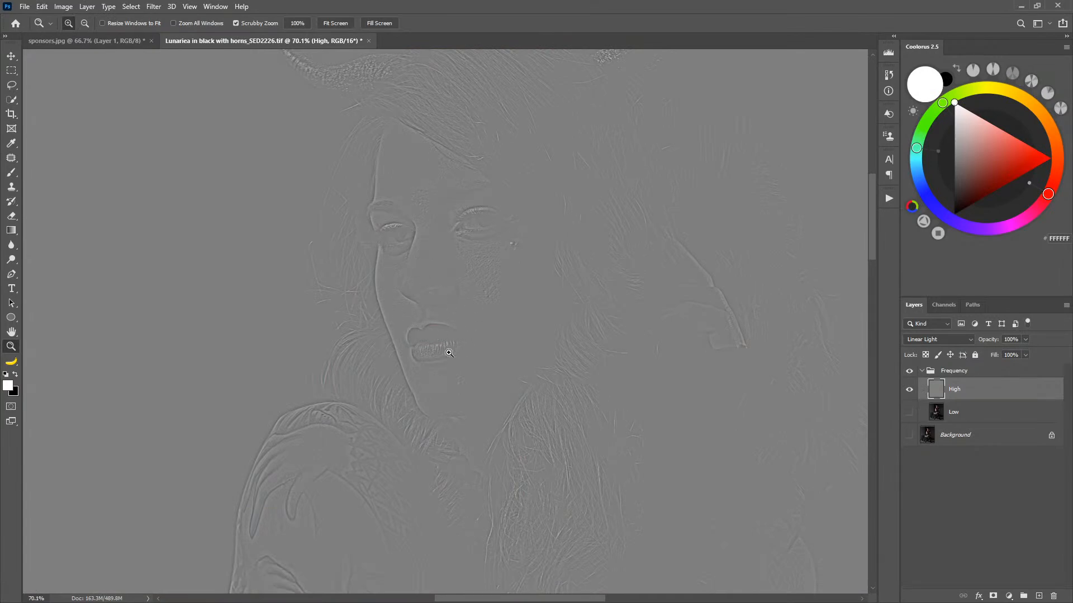
key(z)
mouse_move(450, 351)
mouse_down()
mouse_move(462, 354)
mouse_move(434, 358)
mouse_up()
drag(511, 420, 582, 377)
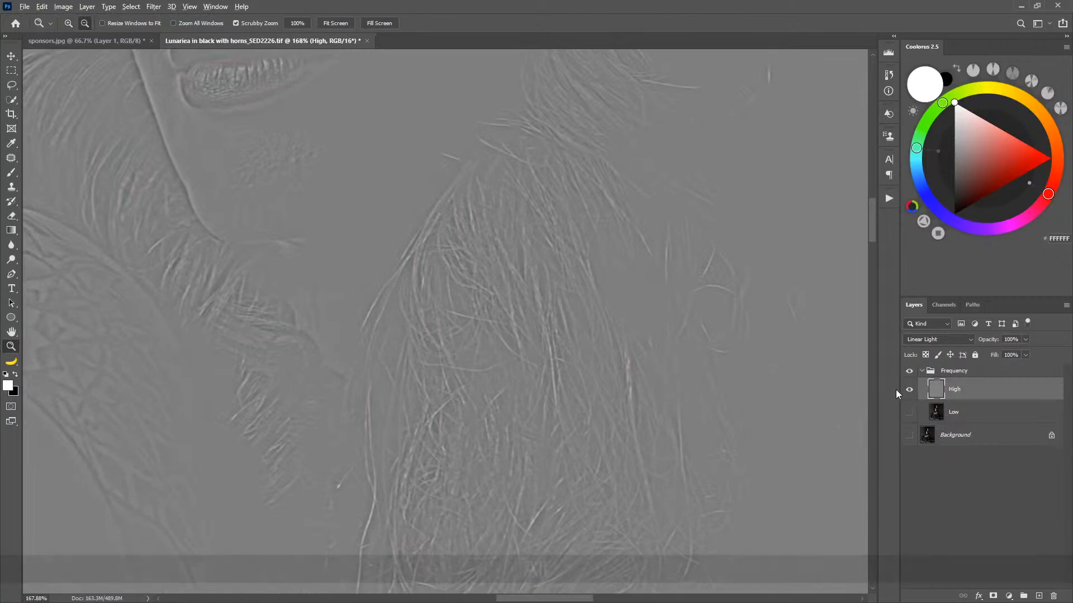
alt+click(908, 390)
key(z)
drag(524, 299, 479, 307)
key(space)
drag(555, 241, 593, 419)
drag(532, 377, 598, 389)
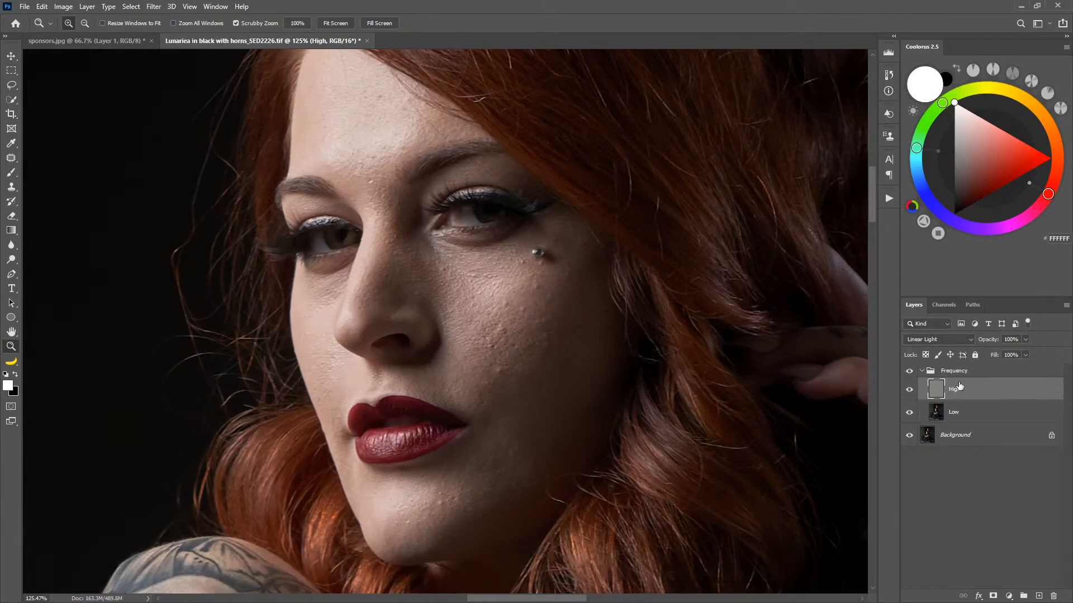
Hide the High layer and even out the forehead tones on the Low layer with the Healing Brush.
click(909, 391)
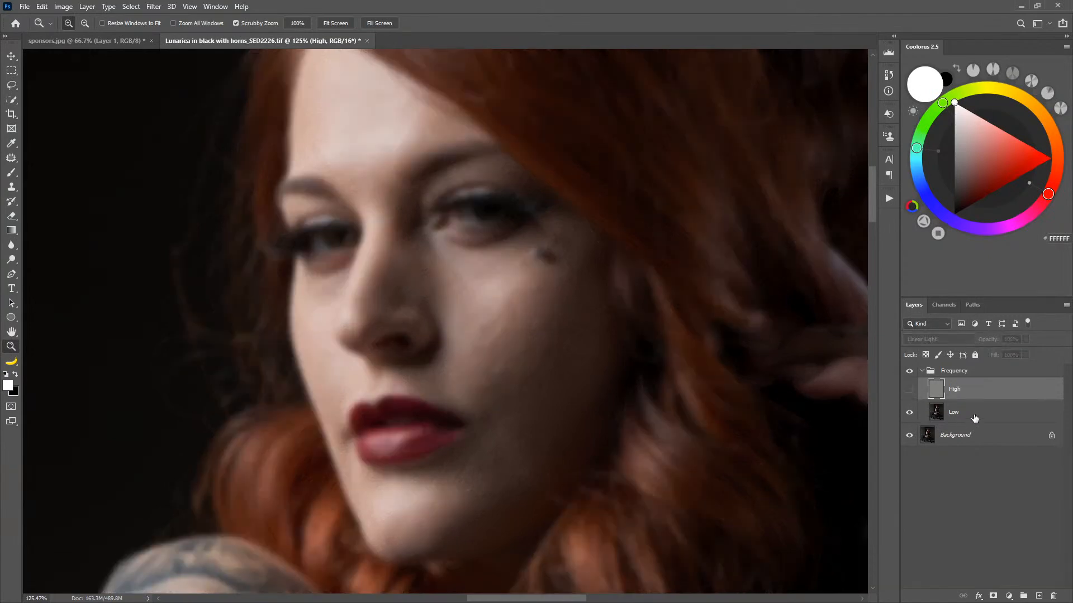
click(957, 421)
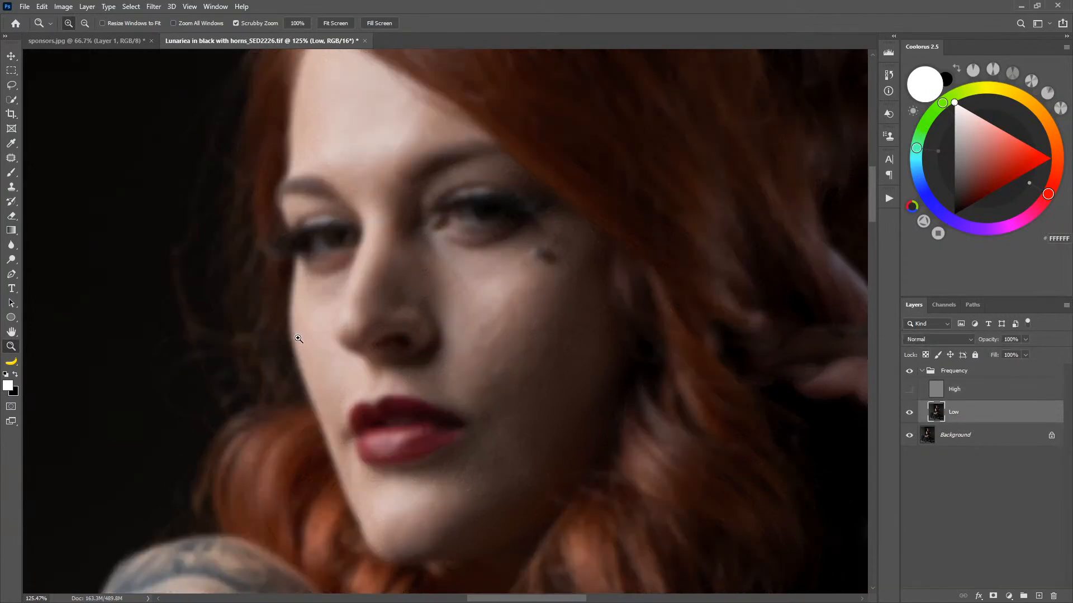
key(j)
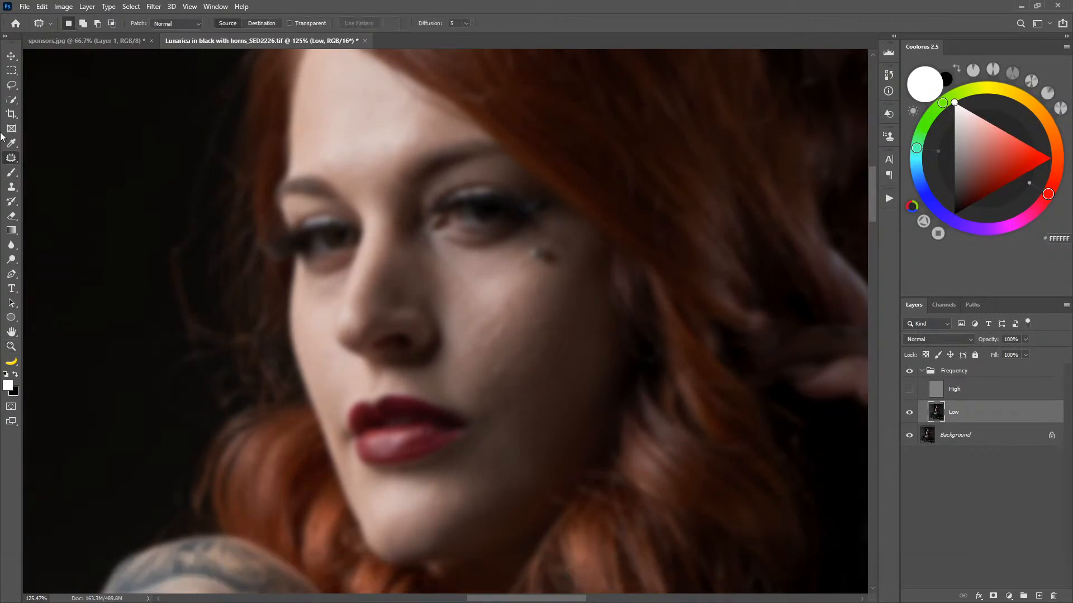
right_click(15, 161)
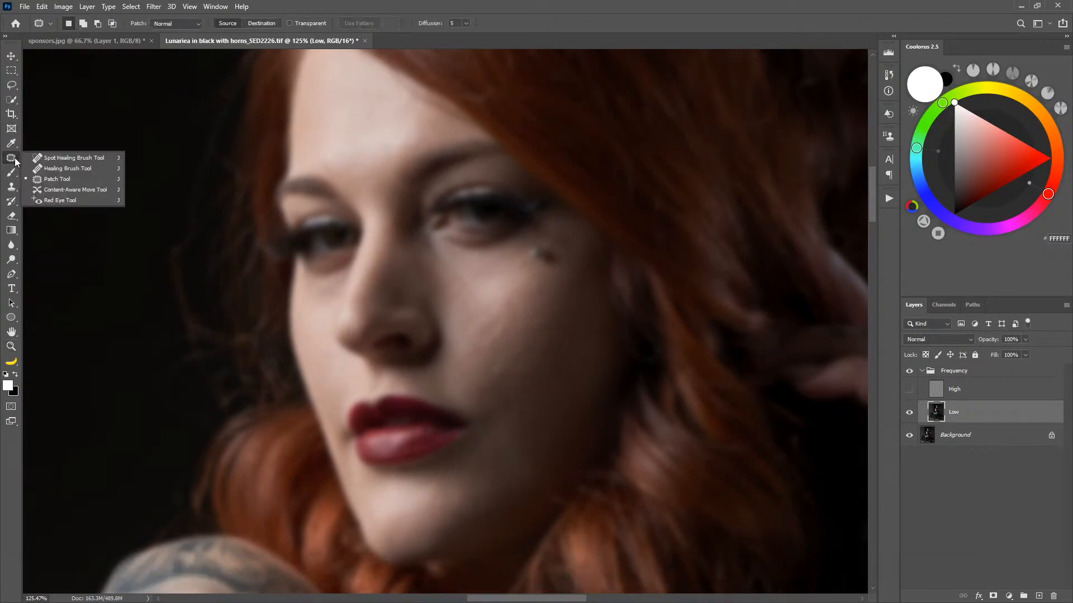
click(57, 169)
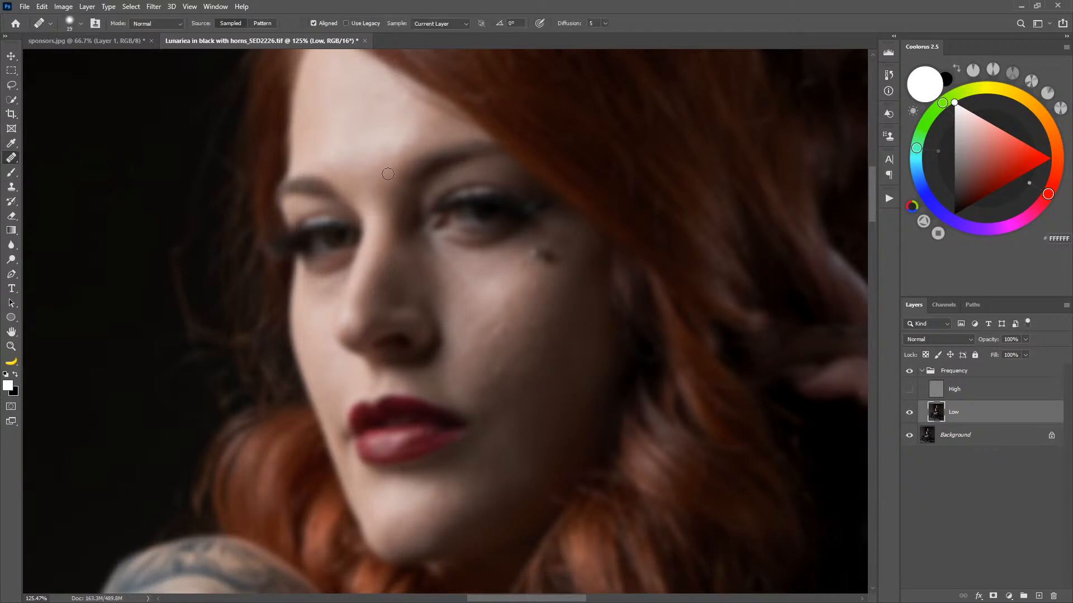
alt+click(359, 113)
mouse_move(378, 99)
mouse_down()
mouse_move(373, 118)
mouse_move(341, 88)
mouse_move(337, 108)
mouse_up()
alt+click(357, 113)
alt+click(339, 113)
drag(334, 145, 326, 166)
Heal the uneven tones across the middle of the shaded cheek on the Low layer.
alt+click(494, 306)
mouse_move(508, 307)
mouse_down()
mouse_move(498, 315)
mouse_move(528, 314)
mouse_move(486, 300)
mouse_move(498, 284)
mouse_move(497, 330)
mouse_move(529, 327)
mouse_move(540, 289)
mouse_up()
alt+right_click(524, 315)
alt+click(522, 305)
alt+click(510, 291)
alt+click(519, 294)
alt+click(494, 301)
alt+click(507, 318)
alt+click(535, 306)
alt+click(500, 319)
Smooth the remaining tone patches on the lower shaded cheek, beside the nose and under both eyes.
mouse_move(489, 335)
mouse_down()
mouse_move(460, 302)
mouse_move(464, 329)
mouse_move(492, 339)
mouse_move(484, 328)
mouse_move(516, 393)
mouse_move(500, 329)
mouse_move(493, 371)
mouse_move(519, 389)
mouse_up()
alt+click(460, 302)
alt+click(500, 319)
alt+click(501, 342)
drag(466, 355, 464, 367)
alt+click(500, 335)
drag(500, 329, 502, 322)
alt+click(484, 318)
alt+click(504, 357)
drag(467, 279, 481, 283)
drag(335, 289, 327, 289)
Try painting sampled skin tones over both cheeks on a new layer above Low, using the Brush at 1% flow.
key(b)
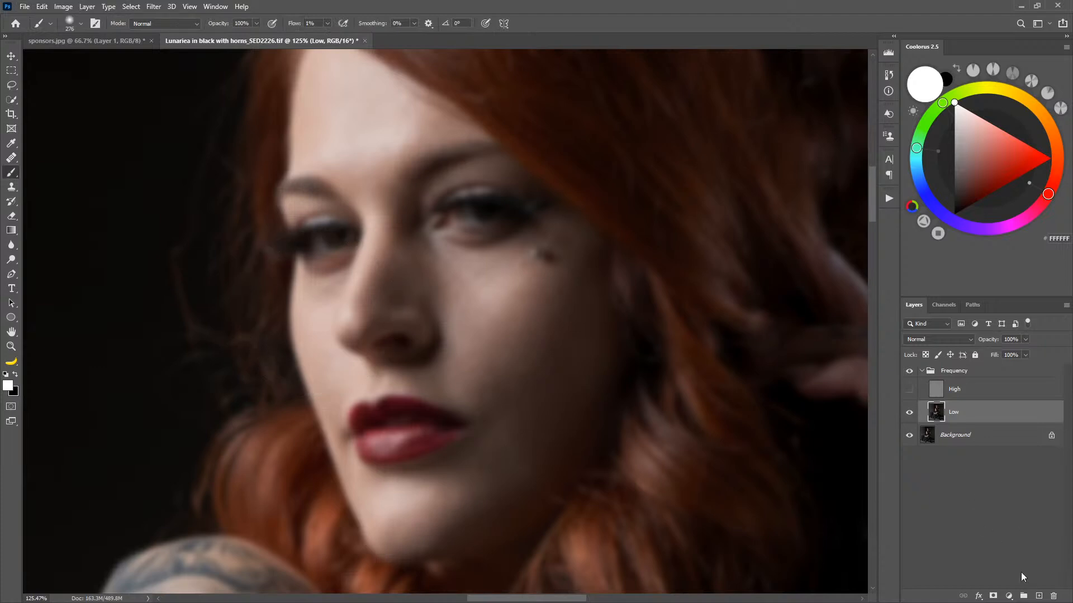
click(1038, 596)
drag(277, 251, 202, 278)
mouse_move(328, 311)
mouse_down()
mouse_move(312, 288)
mouse_move(328, 291)
mouse_up()
alt+click(315, 307)
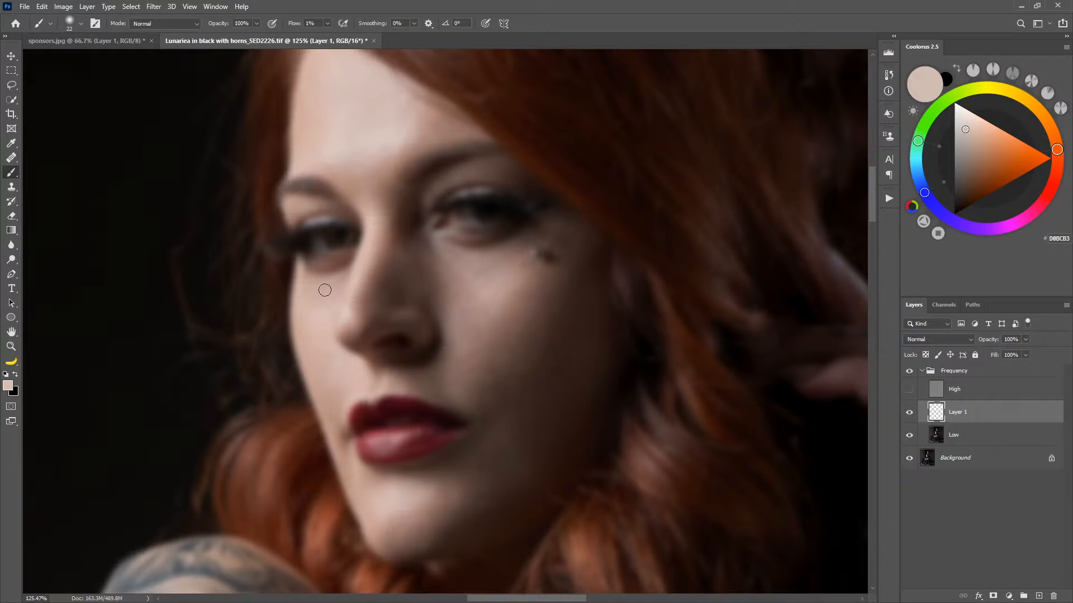
mouse_move(484, 275)
mouse_down()
mouse_move(495, 275)
mouse_move(456, 258)
mouse_move(495, 265)
mouse_up()
drag(544, 306, 486, 280)
alt+click(363, 107)
drag(433, 290, 546, 287)
key(ctrl+z)
mouse_move(522, 293)
mouse_down()
mouse_move(470, 299)
mouse_move(465, 286)
mouse_up()
alt+click(336, 361)
Delete the painted layer above Low and return to the Healing Brush on the Low layer.
key(j)
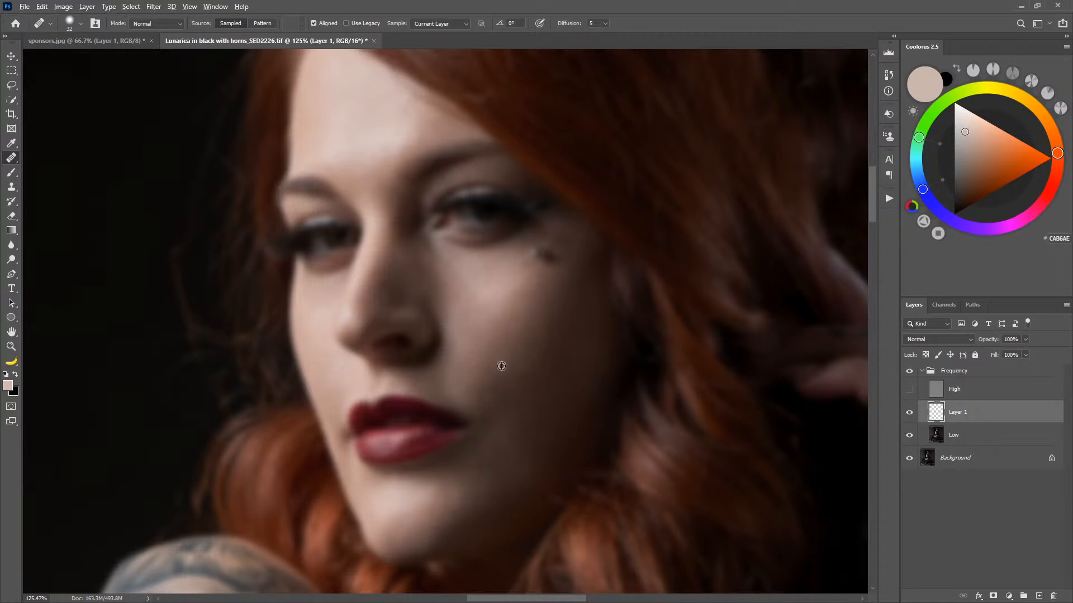
click(963, 436)
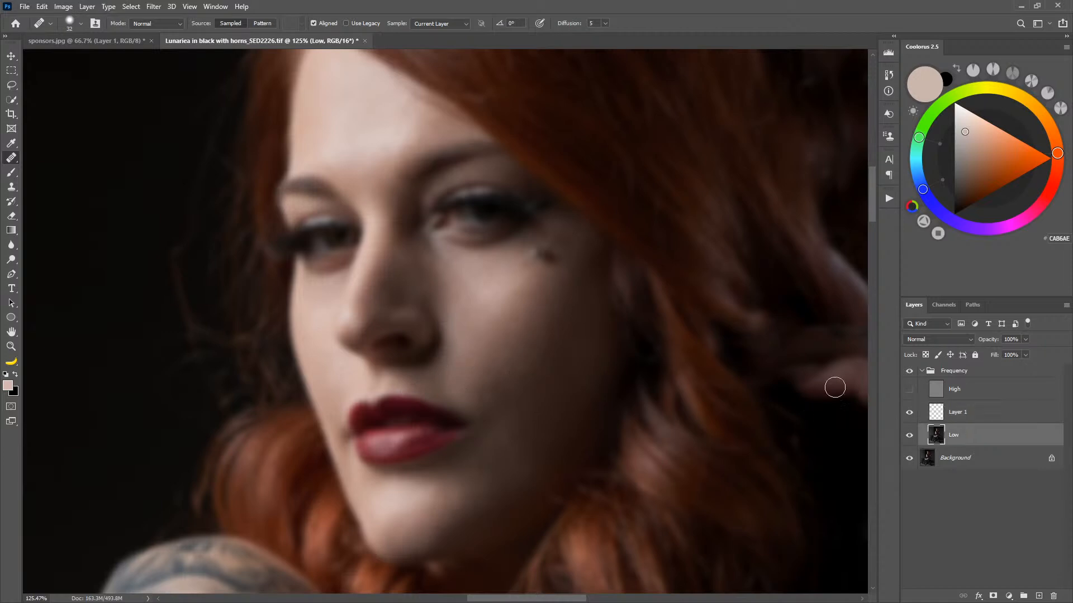
click(986, 421)
key(Delete)
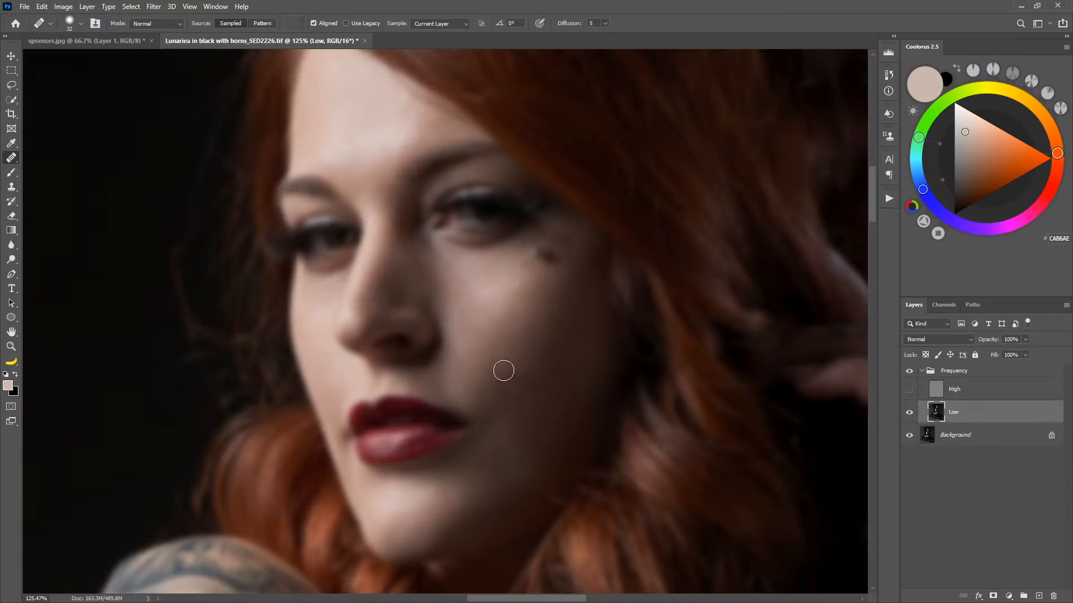
Heal tone blemishes on the tattooed shoulder and on the skin of the side above the lace.
drag(486, 490, 637, 244)
drag(485, 461, 505, 275)
drag(311, 333, 304, 341)
alt+click(308, 348)
click(295, 325)
drag(376, 445, 501, 209)
drag(454, 479, 477, 319)
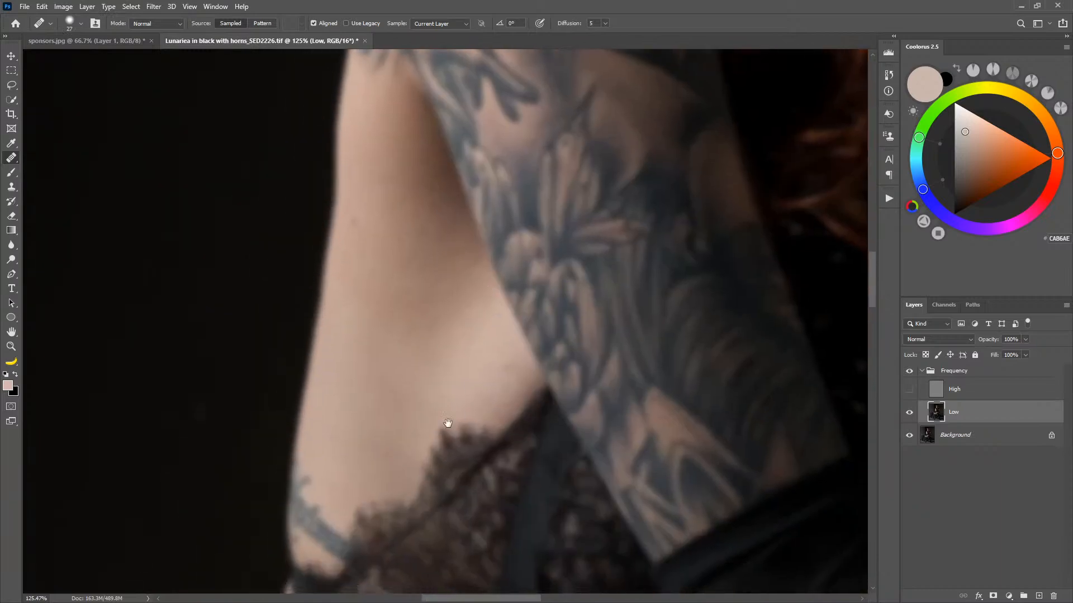
drag(446, 440, 442, 396)
alt+click(473, 352)
click(493, 347)
Heal the colour blotches on the upper thigh near the leather boot on the Low layer.
drag(532, 509, 478, 273)
mouse_move(435, 571)
mouse_down()
mouse_move(328, 335)
mouse_move(285, 304)
mouse_up()
drag(460, 407, 416, 316)
drag(474, 273, 480, 273)
alt+click(501, 248)
click(541, 217)
alt+click(445, 275)
click(469, 245)
alt+click(407, 341)
drag(444, 347, 443, 364)
alt+click(454, 333)
click(490, 345)
alt+click(465, 306)
click(513, 310)
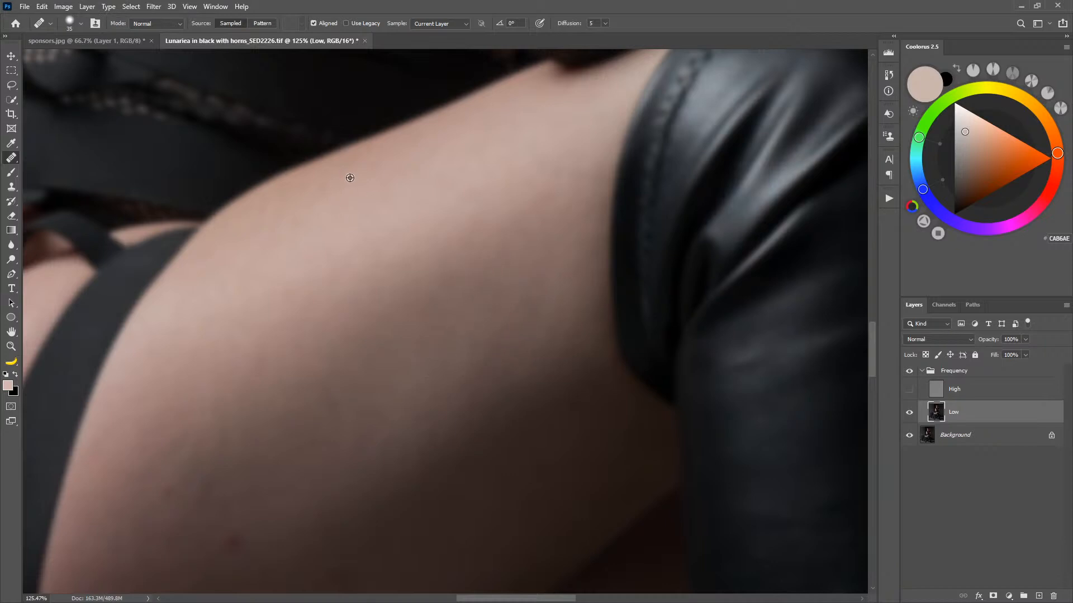
Heal the spots and blotches along the shaded lower part of the thigh.
drag(323, 333, 403, 210)
alt+click(348, 375)
click(317, 389)
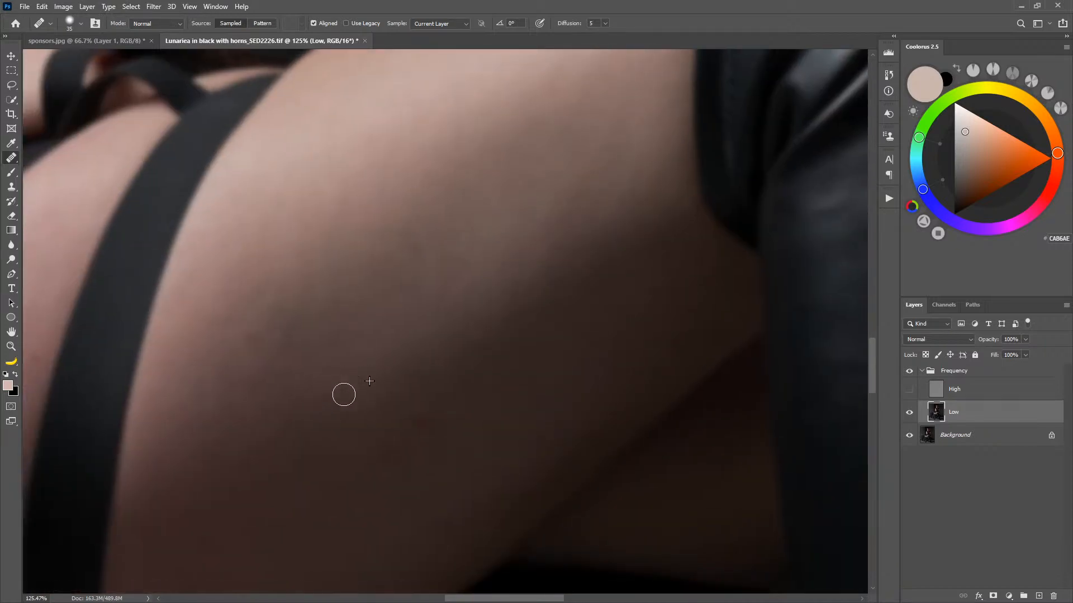
alt+click(462, 384)
click(423, 423)
alt+click(471, 494)
click(437, 535)
alt+click(573, 380)
mouse_move(608, 353)
mouse_down()
mouse_move(581, 370)
mouse_move(658, 351)
mouse_up()
Heal the uneven skin tone above the black strap at the hip on the Low layer.
drag(520, 473, 531, 230)
drag(283, 331, 667, 475)
drag(511, 311, 482, 393)
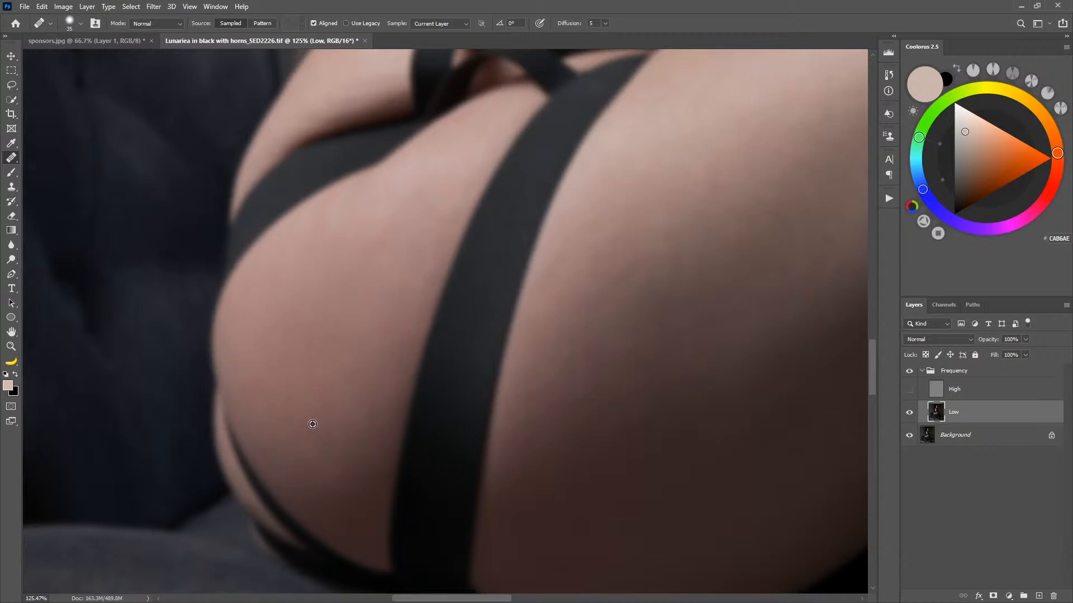
mouse_move(502, 267)
mouse_down()
mouse_move(335, 515)
mouse_move(342, 510)
mouse_up()
alt+click(192, 316)
drag(204, 332, 201, 334)
Inspect the leather boots and platform heels on the Low layer for blemishes and return to the face.
drag(545, 391, 218, 234)
drag(575, 553, 446, 211)
drag(372, 564, 496, 355)
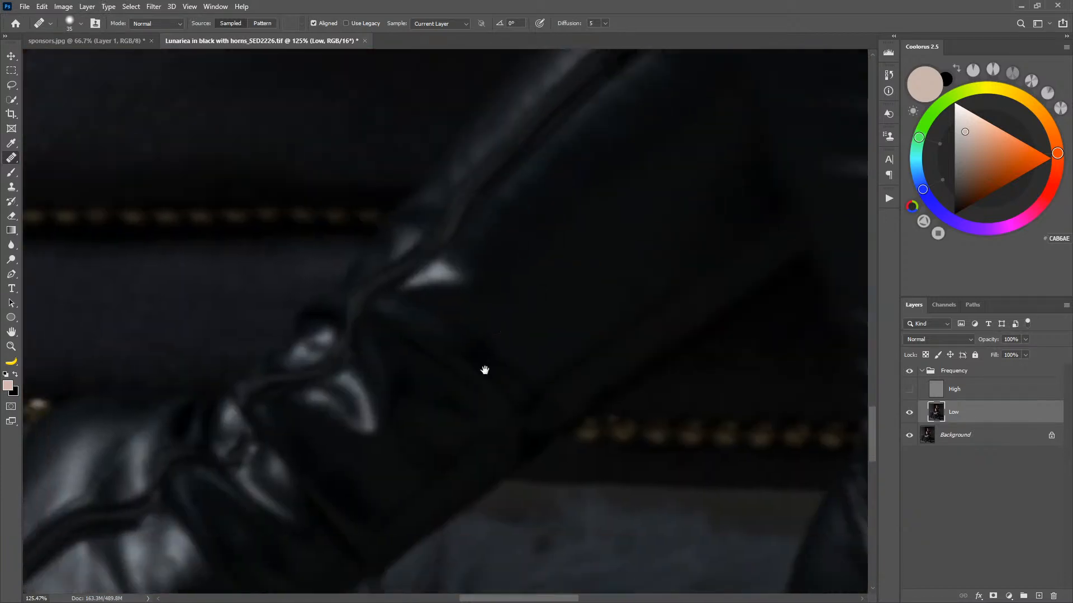
drag(391, 479, 598, 273)
drag(358, 525, 668, 263)
mouse_move(701, 310)
mouse_down()
mouse_move(374, 271)
mouse_move(457, 335)
mouse_up()
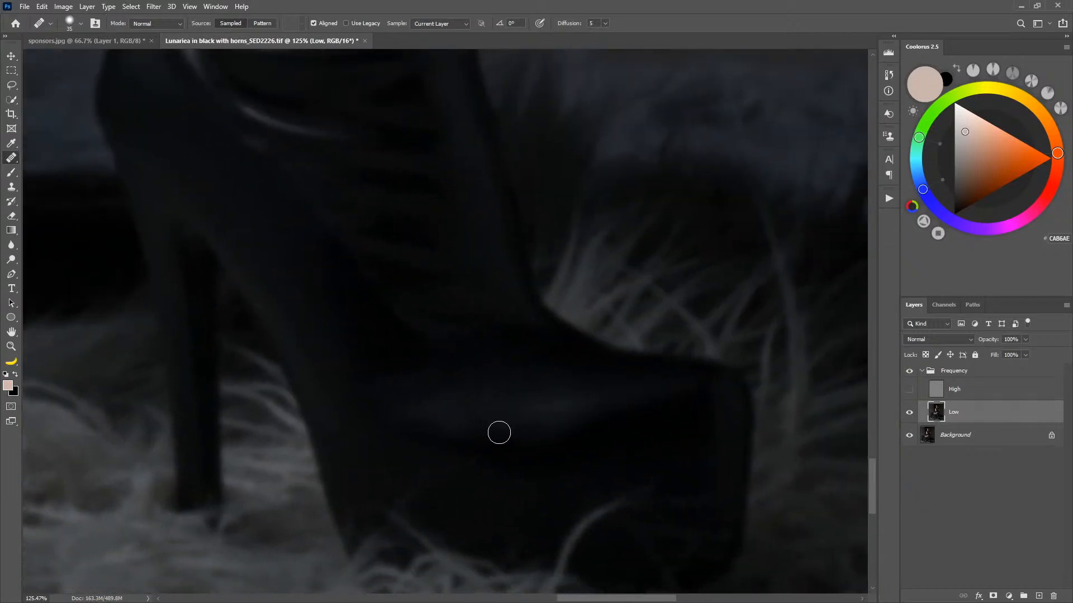
drag(500, 226, 501, 414)
mouse_move(475, 184)
mouse_down()
mouse_move(505, 411)
mouse_move(603, 387)
mouse_move(568, 304)
mouse_move(591, 375)
mouse_move(409, 388)
mouse_move(479, 363)
mouse_move(424, 319)
mouse_move(611, 294)
mouse_move(639, 352)
mouse_up()
Heal the last tone transitions on the shaded cheek beside the mouth on the Low layer.
alt+click(513, 338)
mouse_move(516, 358)
mouse_down()
mouse_move(522, 376)
mouse_move(543, 379)
mouse_move(542, 356)
mouse_move(551, 359)
mouse_up()
alt+click(510, 347)
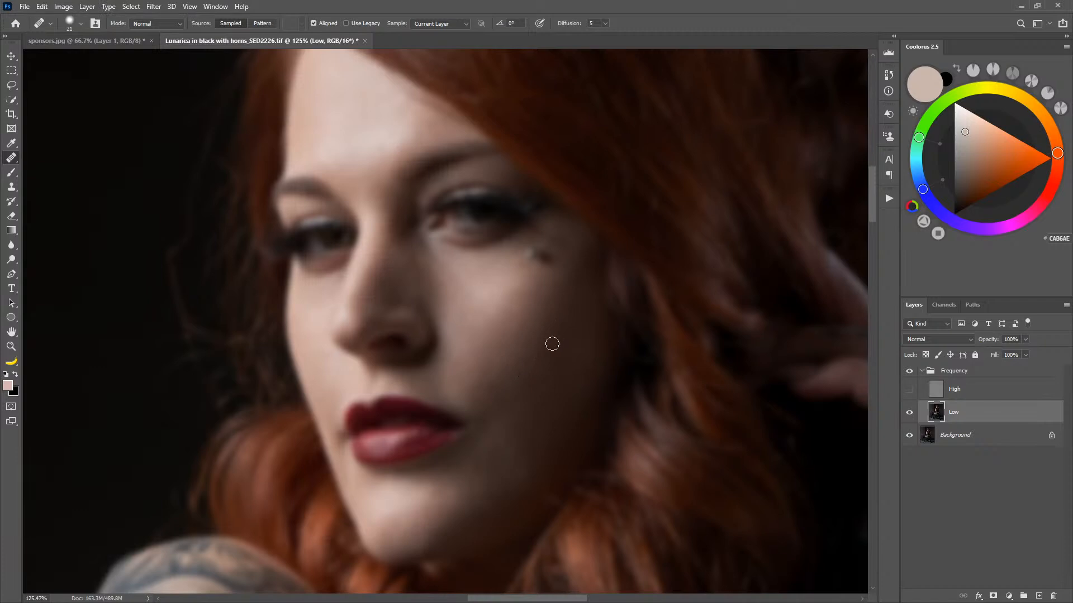
alt+click(503, 371)
drag(494, 381, 496, 385)
key(XF86AudioLowerVolume)
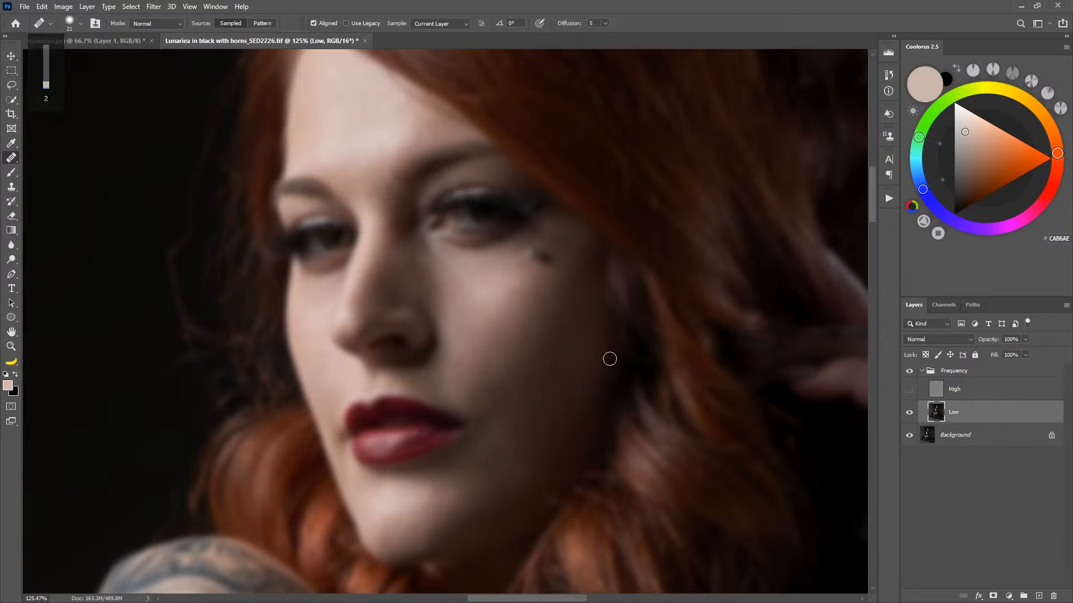
Show and select the High layer and clone clean skin texture over forehead and nose blemishes with the Clone Stamp.
click(909, 389)
click(965, 394)
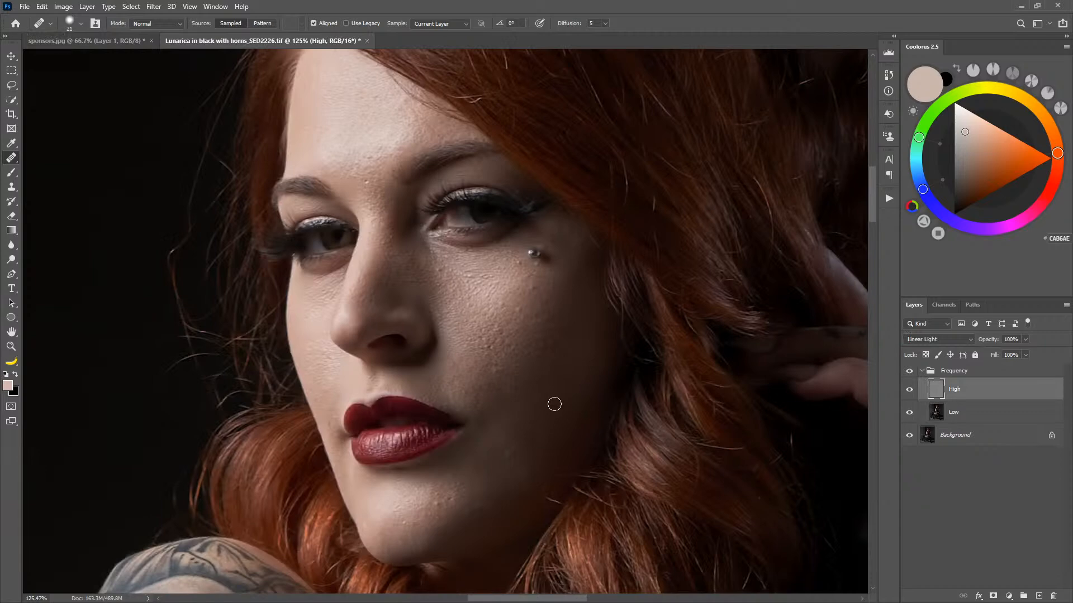
key(s)
mouse_move(488, 294)
mouse_down()
mouse_move(468, 413)
mouse_move(506, 443)
mouse_up()
drag(575, 297, 485, 320)
drag(564, 269, 687, 411)
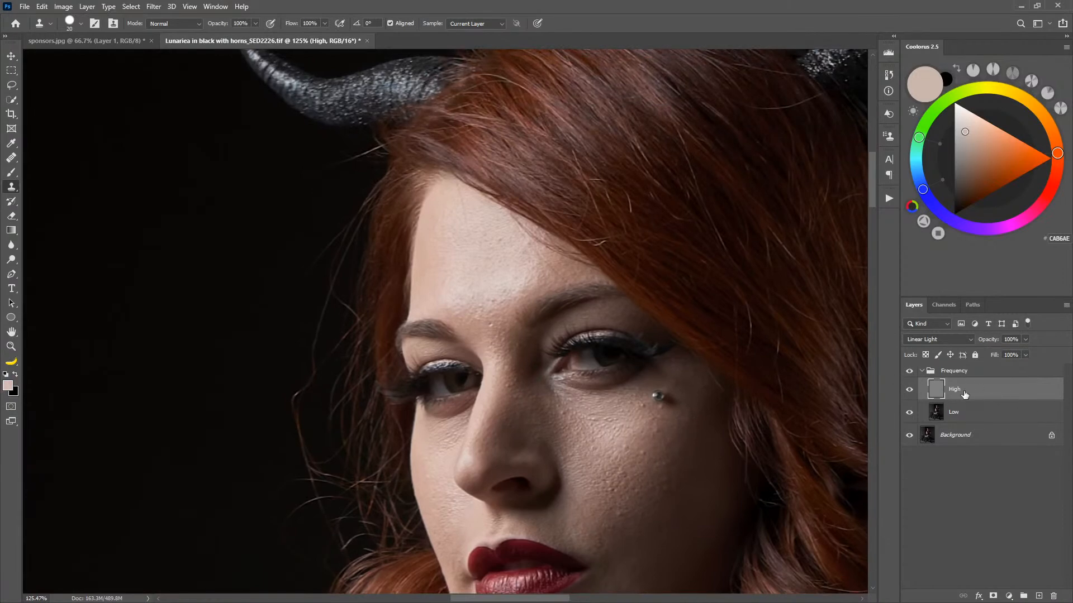
drag(520, 245, 515, 257)
drag(501, 401, 456, 304)
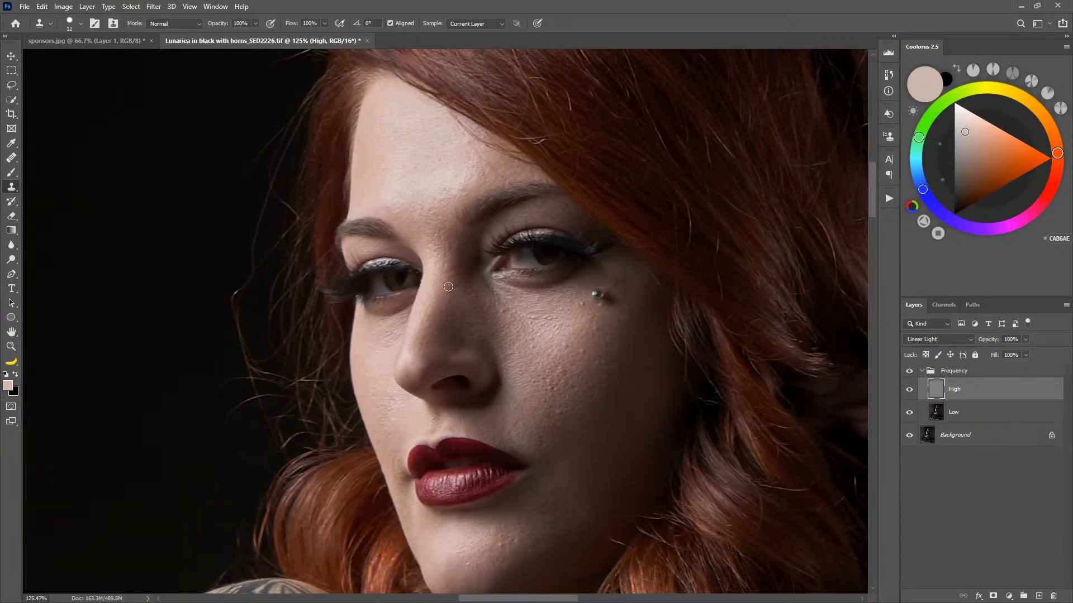
drag(478, 350, 465, 285)
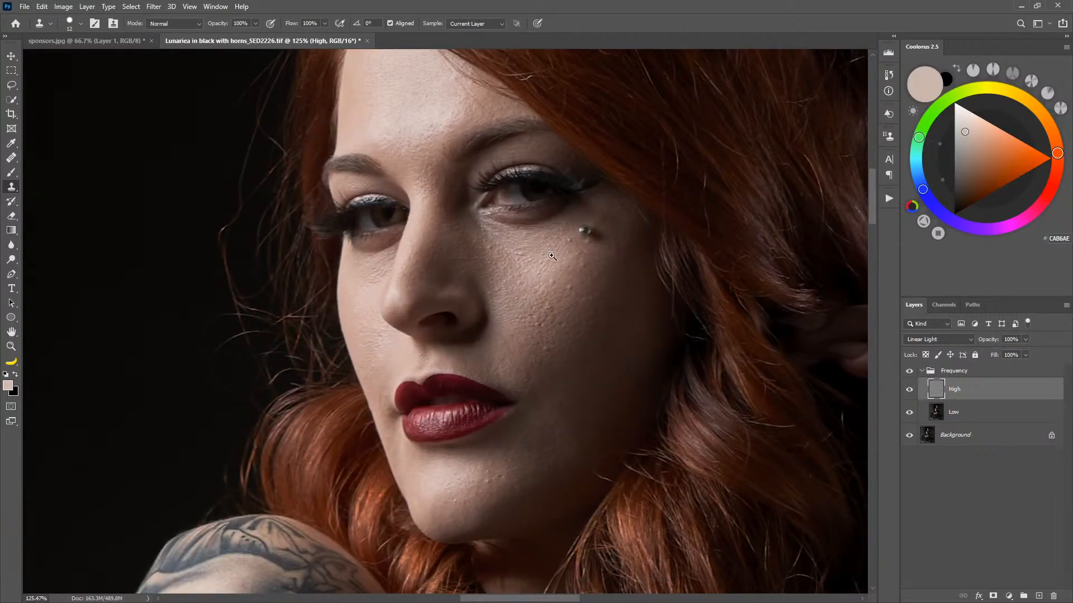
drag(531, 244, 561, 263)
key(s)
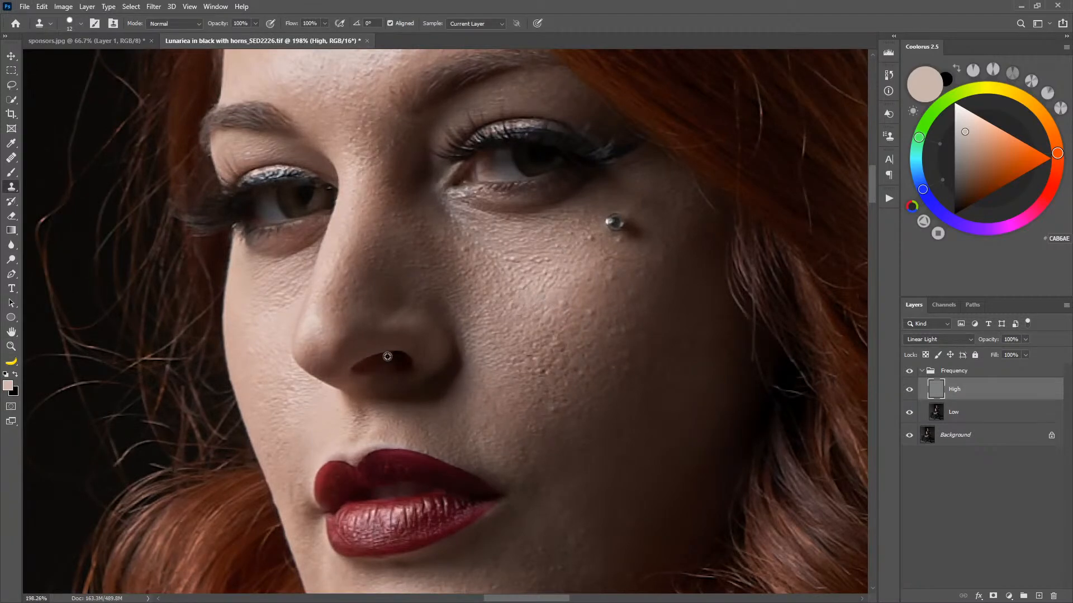
drag(311, 291, 320, 292)
Try cloning skin texture on the side of the nose and the upper cheek, and undo both strokes.
alt+click(390, 265)
mouse_move(544, 257)
mouse_down()
mouse_move(559, 259)
mouse_move(552, 271)
mouse_up()
key(ctrl+z)
alt+click(547, 271)
drag(377, 262, 396, 267)
key(ctrl+z)
Clone clean texture over the bumps on the outer cheek below the piercing with a resized Clone Stamp.
alt+right_click(486, 272)
alt+click(608, 297)
click(611, 303)
alt+right_click(583, 286)
alt+click(560, 254)
drag(585, 290, 589, 305)
alt+right_click(570, 270)
Clone away the small bumps in the middle of the cheek under the eye on the High layer.
alt+right_click(561, 295)
click(562, 295)
click(554, 304)
alt+click(562, 314)
click(589, 311)
alt+right_click(579, 277)
alt+click(527, 316)
click(524, 285)
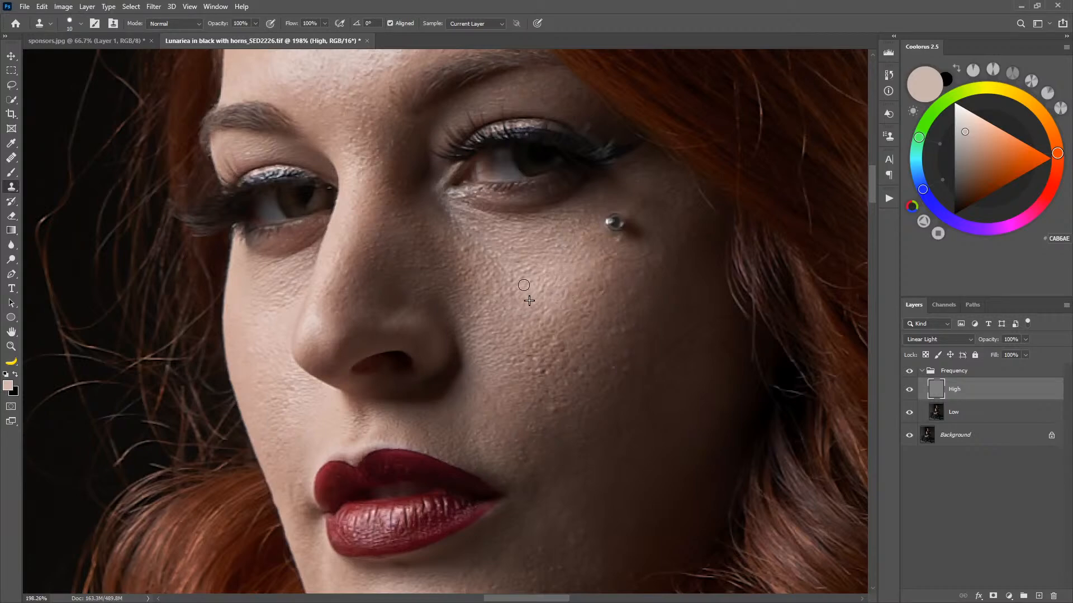
click(510, 294)
Clone away the texture bumps on the lower cheek above the corner of the mouth.
drag(584, 347, 536, 288)
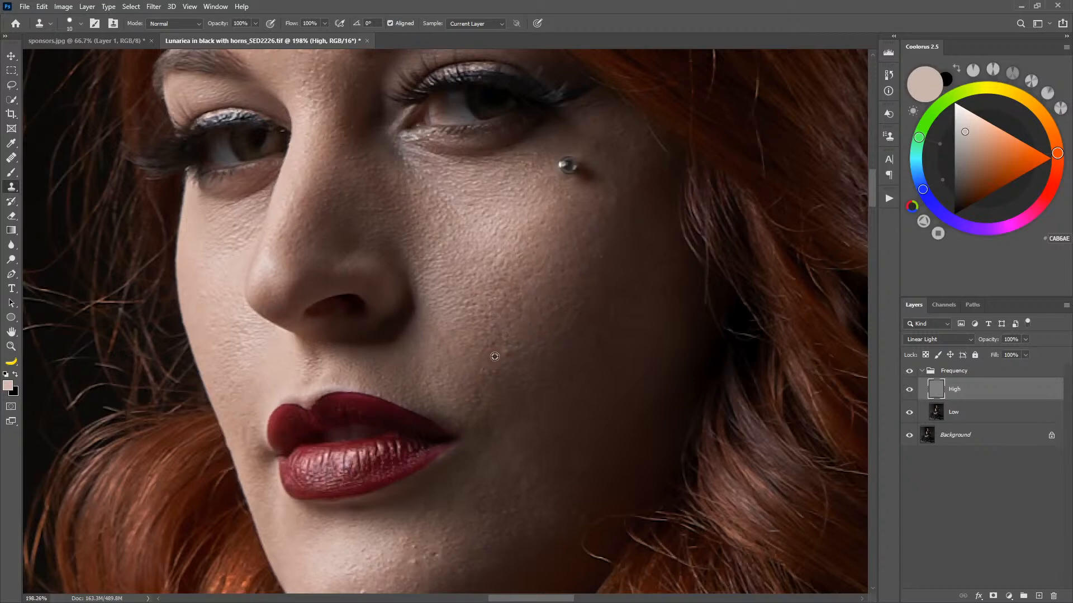
alt+click(504, 375)
drag(493, 373, 483, 377)
drag(474, 392, 475, 395)
alt+click(533, 334)
drag(525, 346, 519, 349)
Clone clean texture over the bumps on the chin below the lower lip on the High layer.
drag(611, 327, 631, 299)
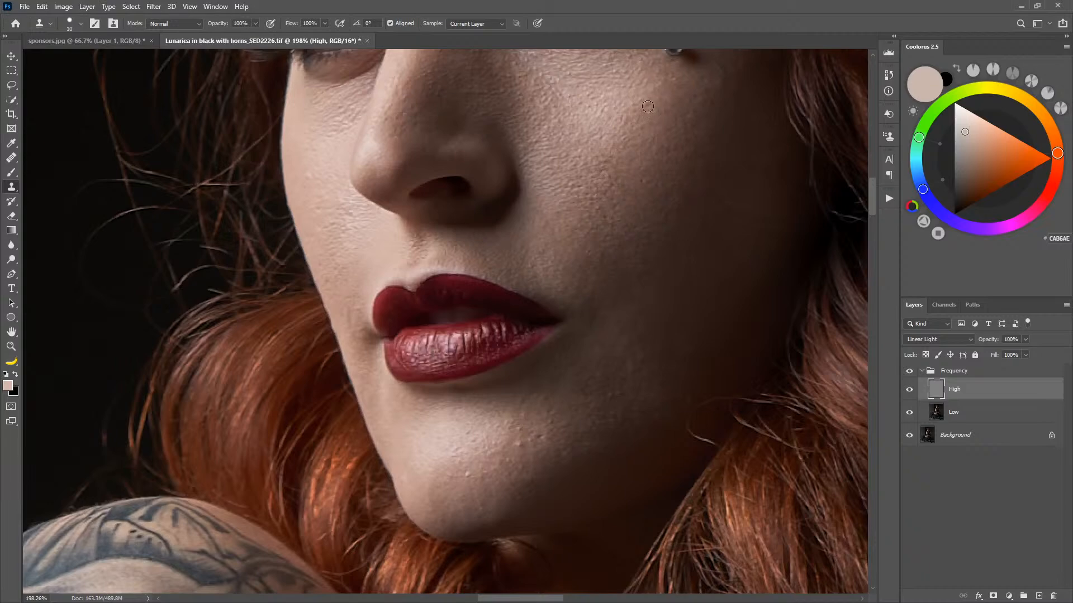
drag(549, 399, 556, 315)
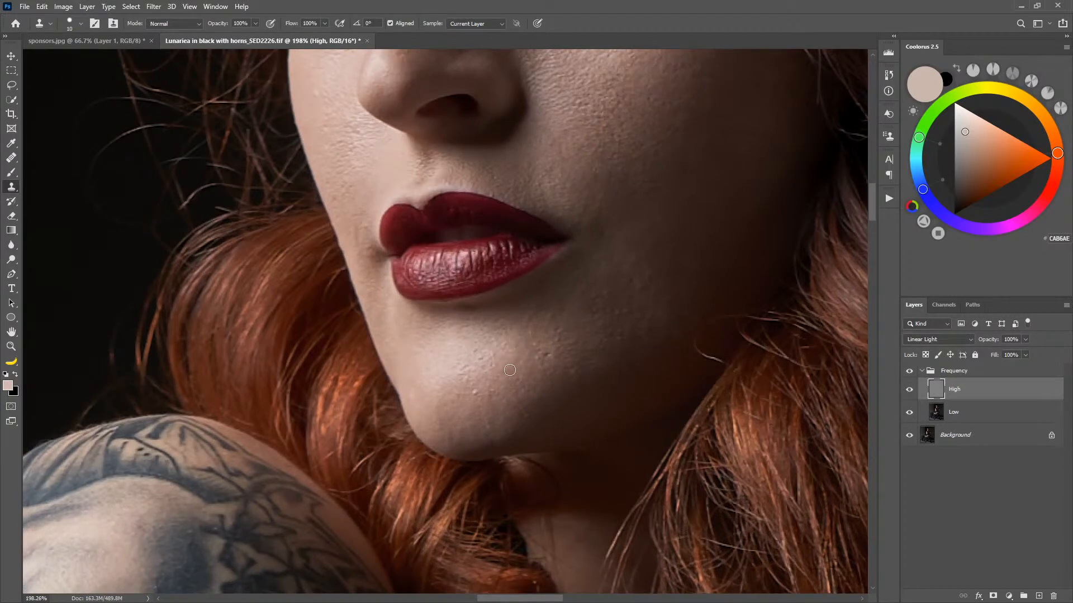
alt+click(470, 354)
mouse_move(481, 357)
mouse_down()
mouse_move(474, 351)
mouse_move(455, 379)
mouse_move(468, 377)
mouse_up()
alt+click(453, 366)
alt+click(467, 387)
alt+click(491, 377)
click(492, 392)
alt+click(552, 368)
drag(521, 400, 520, 391)
Clone clean texture over the small spots on the tattooed arm with the Clone Stamp on the High layer.
drag(588, 353, 541, 371)
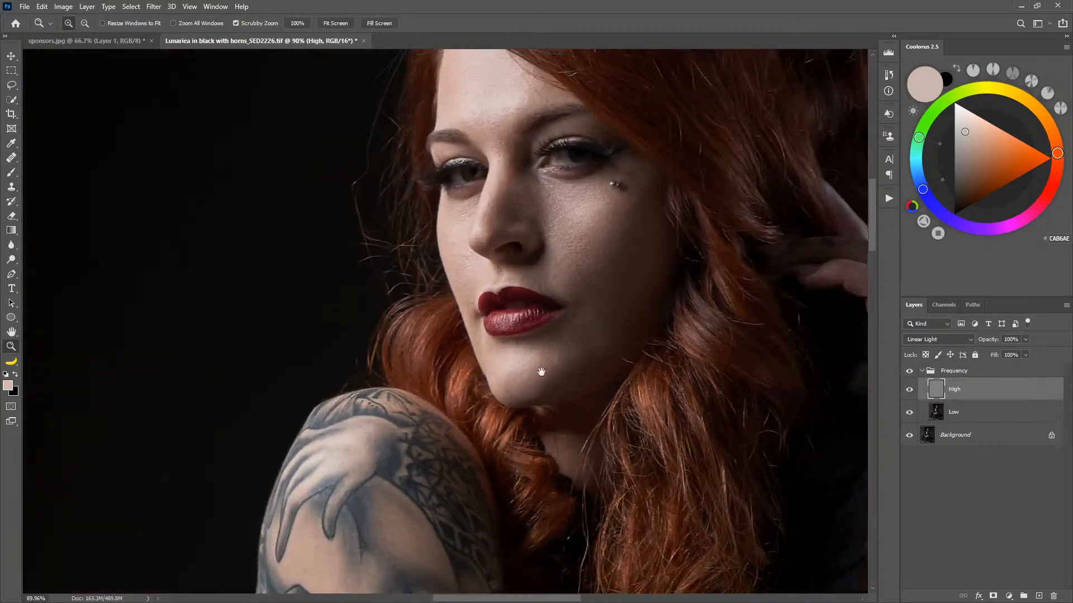
drag(637, 295, 542, 347)
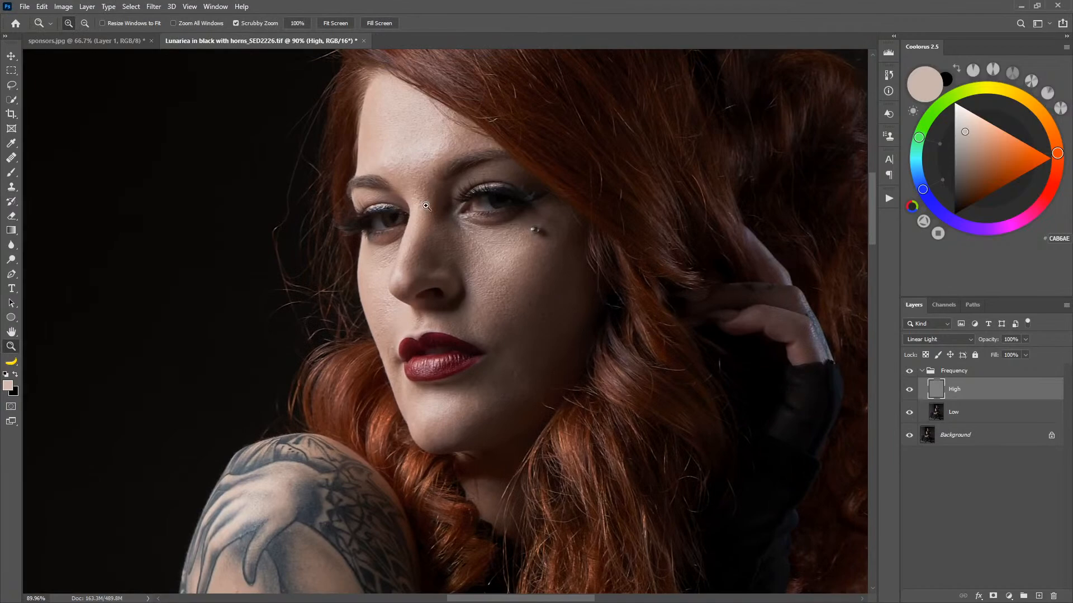
drag(502, 438, 553, 246)
drag(461, 492, 541, 282)
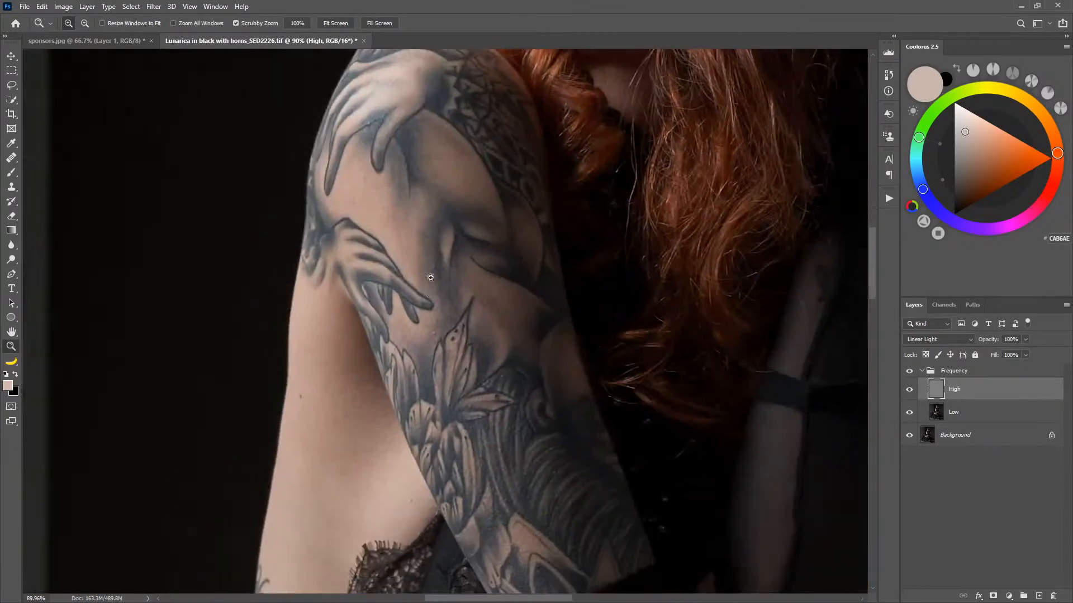
drag(450, 268, 475, 276)
key(s)
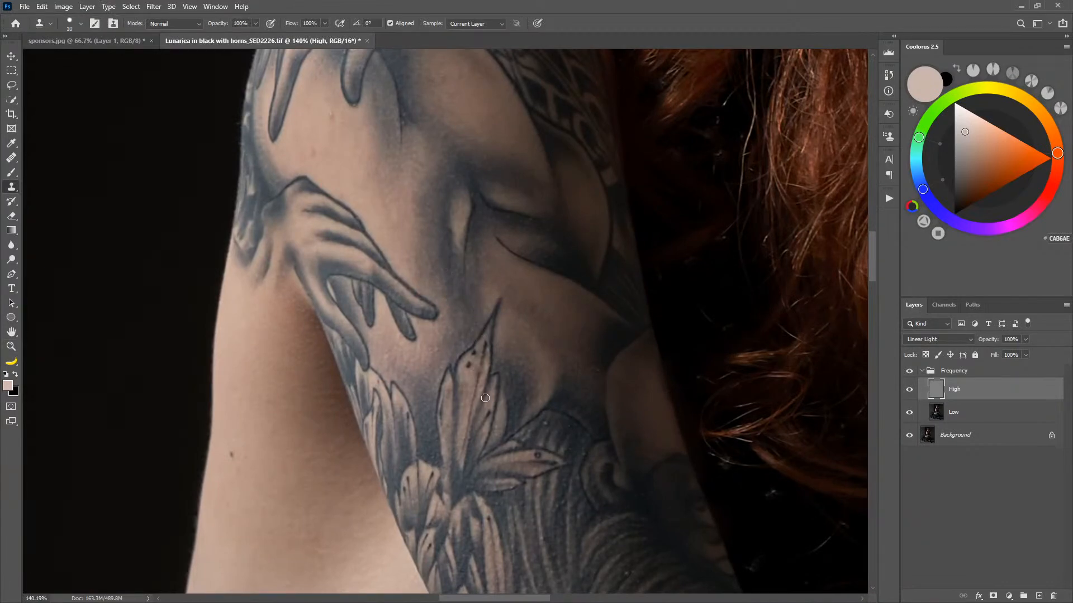
scroll(547, 424, down, 5)
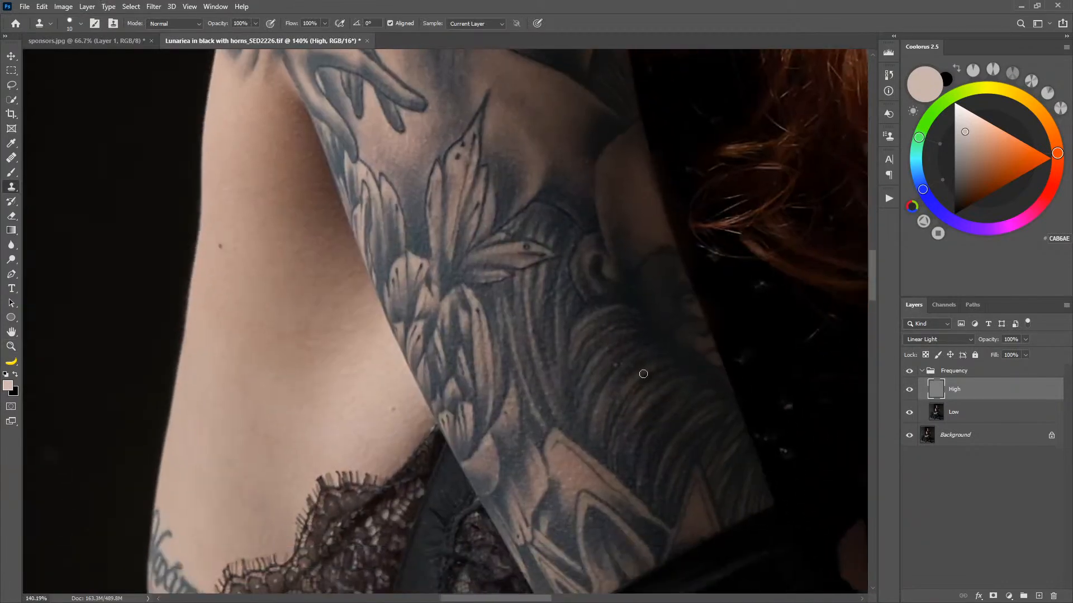
alt+click(607, 375)
drag(307, 497, 303, 413)
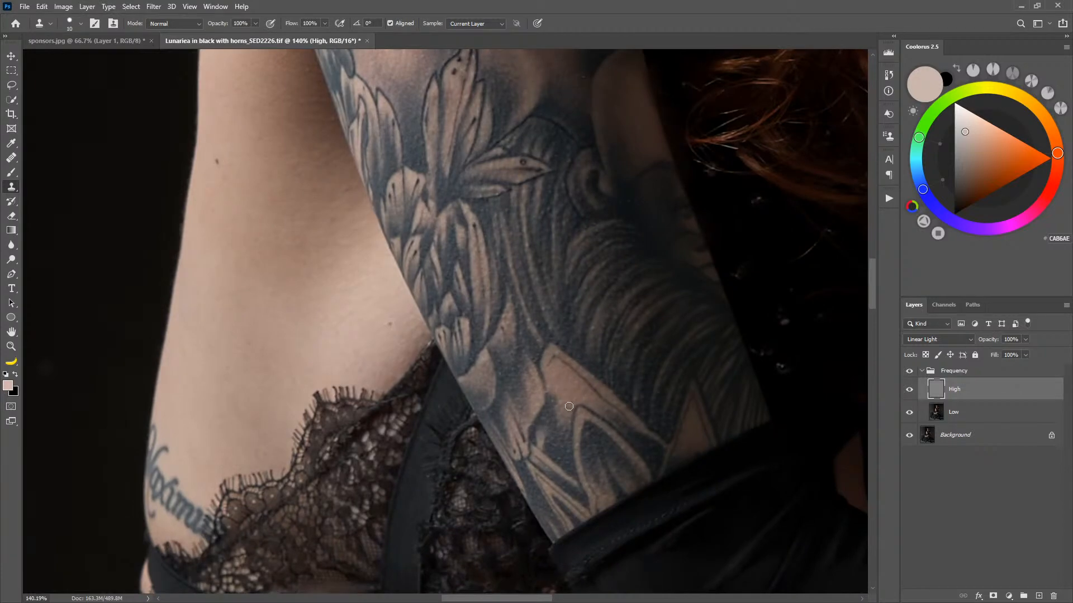
Clone clean texture over the small marks on the bare thigh using a larger Clone Stamp on the High layer.
drag(471, 484, 368, 237)
mouse_move(376, 526)
mouse_down()
mouse_move(361, 409)
mouse_move(404, 341)
mouse_up()
drag(358, 257, 366, 258)
mouse_move(536, 458)
mouse_down()
mouse_move(442, 254)
mouse_move(450, 240)
mouse_up()
click(534, 262)
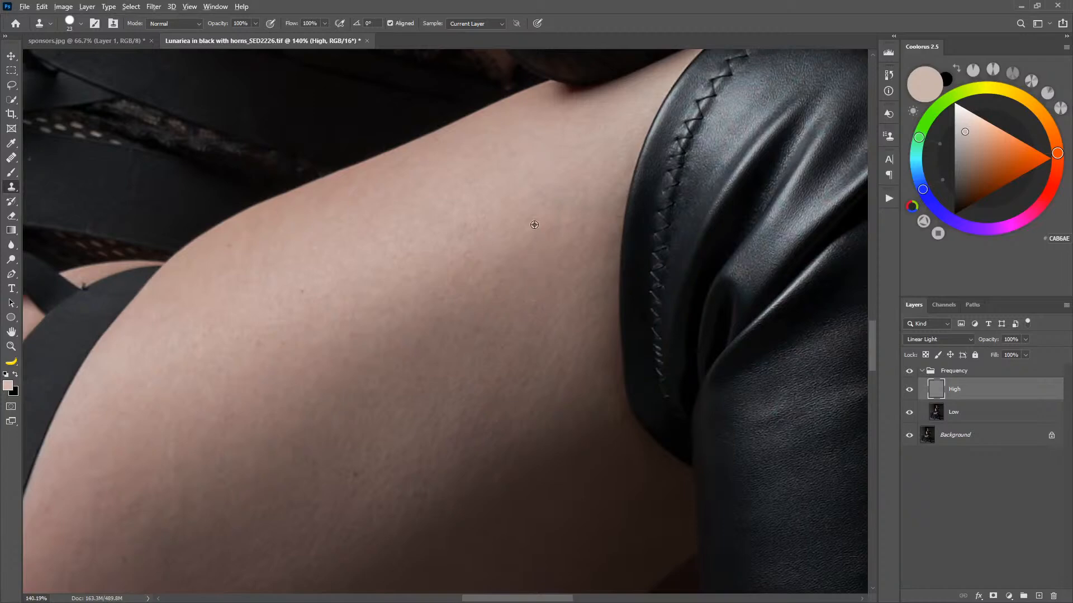
drag(477, 469, 592, 311)
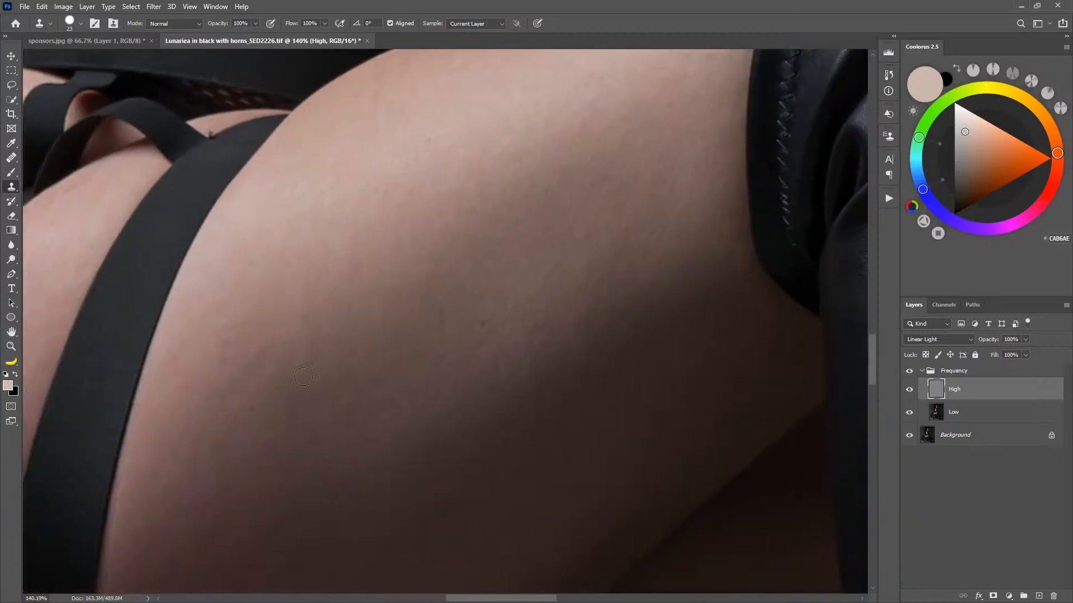
drag(444, 371, 472, 269)
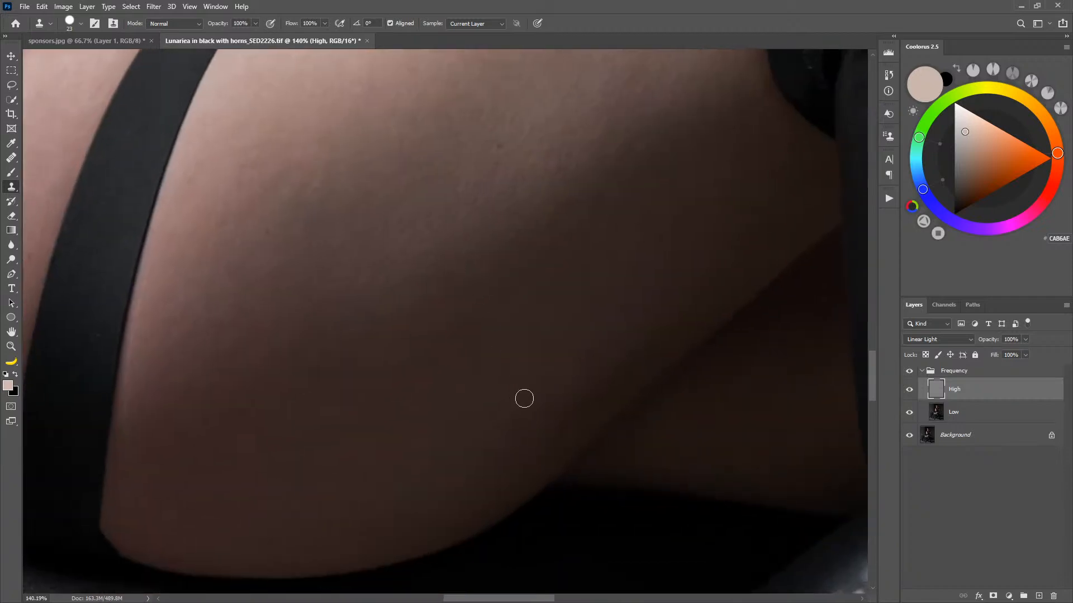
mouse_move(572, 383)
mouse_down()
mouse_move(543, 357)
mouse_move(594, 350)
mouse_move(661, 385)
mouse_move(376, 378)
mouse_move(642, 373)
mouse_move(510, 330)
mouse_move(578, 395)
mouse_up()
Clone smooth texture over the skin creases on the outer hip above the black strap.
mouse_move(751, 274)
mouse_down()
mouse_move(505, 337)
mouse_move(371, 305)
mouse_up()
mouse_move(626, 386)
mouse_down()
mouse_move(549, 391)
mouse_move(563, 349)
mouse_move(519, 319)
mouse_up()
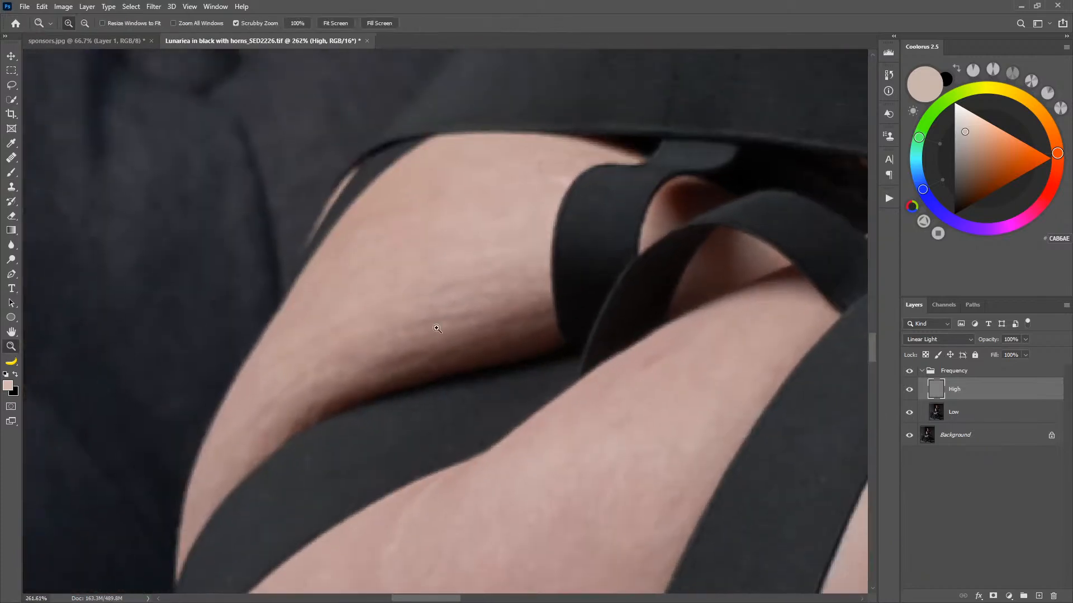
mouse_move(453, 250)
mouse_down()
mouse_move(462, 285)
mouse_move(393, 301)
mouse_move(415, 331)
mouse_up()
alt+click(474, 251)
alt+click(461, 260)
drag(447, 322, 477, 315)
alt+click(467, 278)
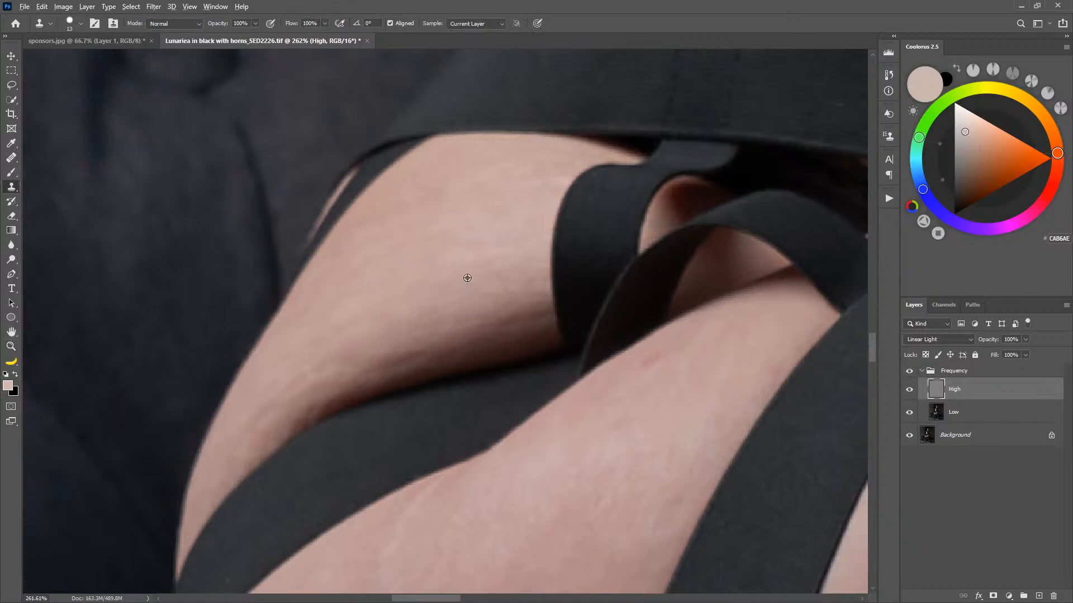
alt+click(443, 294)
mouse_move(449, 339)
mouse_down()
mouse_move(498, 329)
mouse_move(471, 328)
mouse_move(450, 305)
mouse_up()
alt+click(450, 298)
Clone away the reddish mark and uneven texture on the skin between the black thigh straps.
alt+click(623, 396)
drag(659, 359, 654, 362)
mouse_move(575, 420)
mouse_down()
mouse_move(524, 333)
mouse_move(502, 319)
mouse_up()
click(525, 285)
alt+click(419, 325)
click(473, 292)
click(490, 229)
Examine the legs, the boots and the upper body for remaining texture flaws.
drag(509, 391, 352, 422)
drag(515, 432, 335, 347)
drag(513, 338, 472, 350)
drag(584, 396, 375, 205)
drag(545, 479, 358, 271)
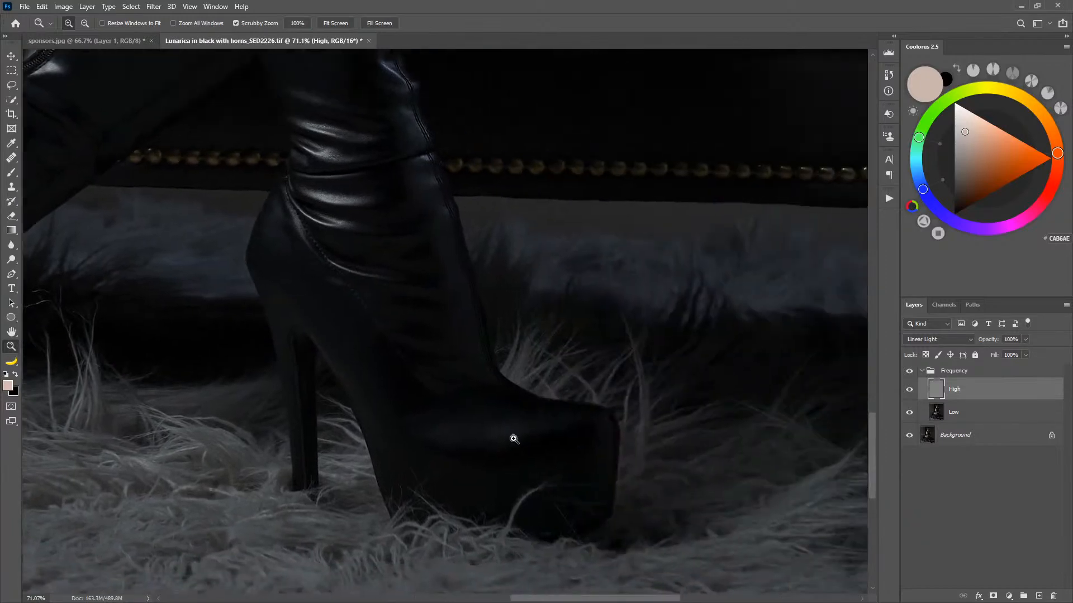
drag(499, 413, 615, 391)
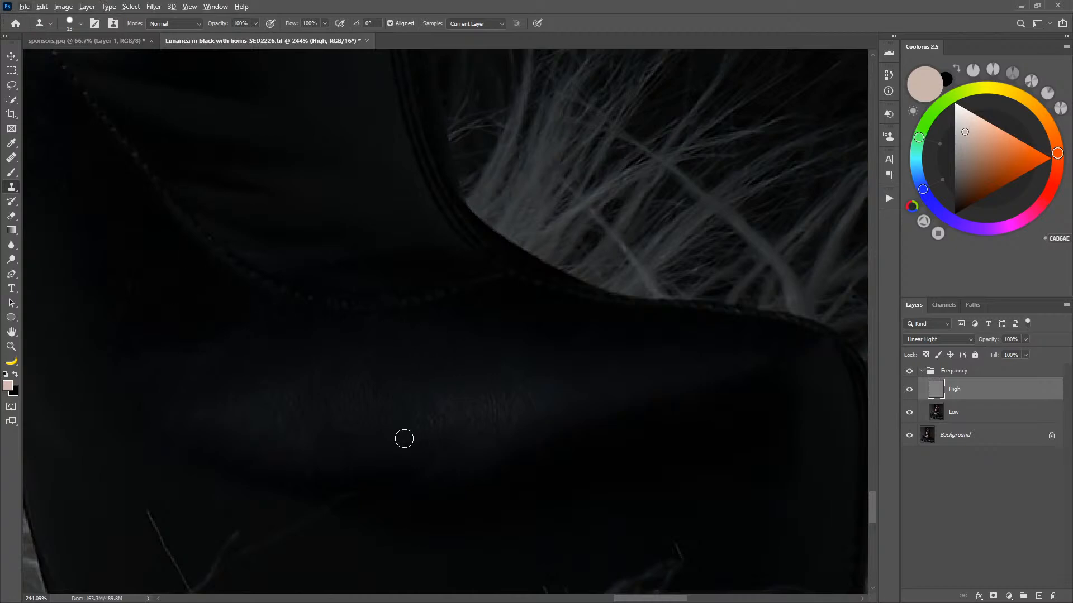
drag(575, 426, 539, 460)
drag(544, 335, 506, 522)
drag(389, 296, 529, 454)
drag(510, 313, 508, 462)
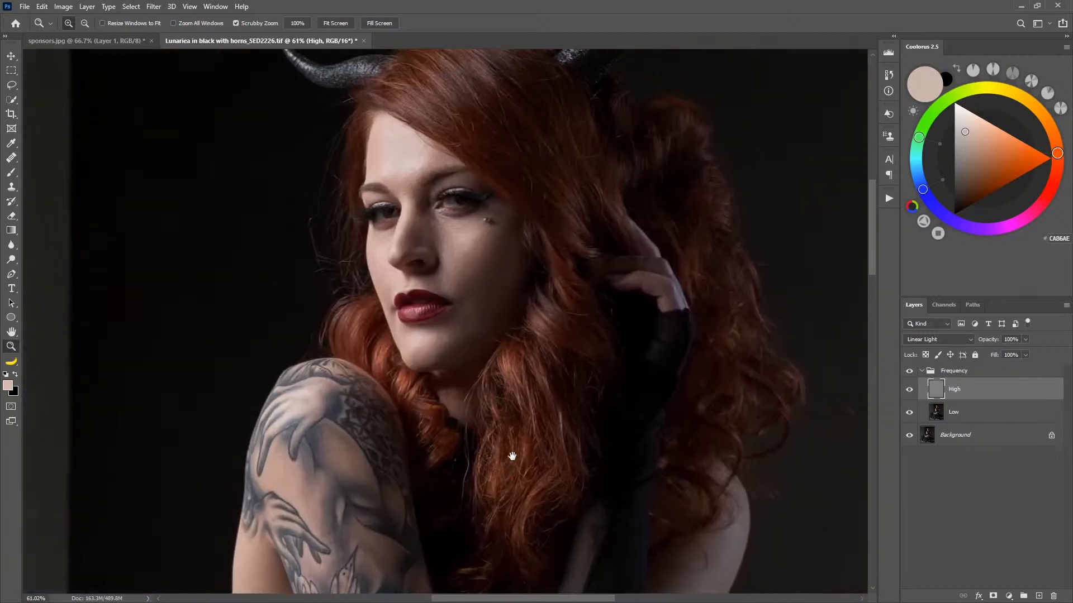
drag(566, 249, 622, 276)
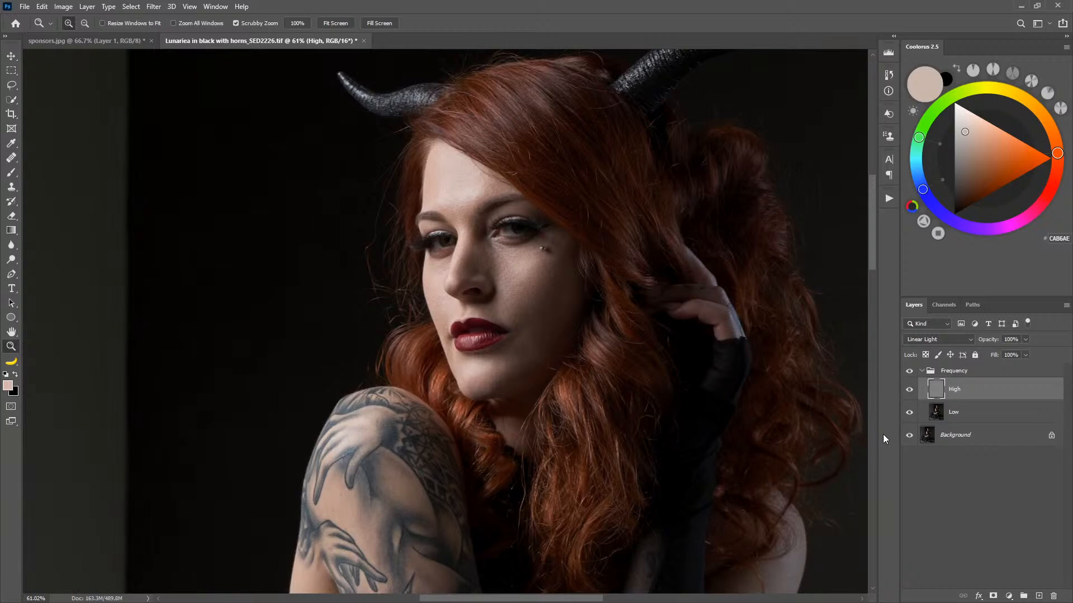
Clone away flyaway hairs against the dark background above the head using an enlarged Clone Stamp.
drag(562, 320, 561, 321)
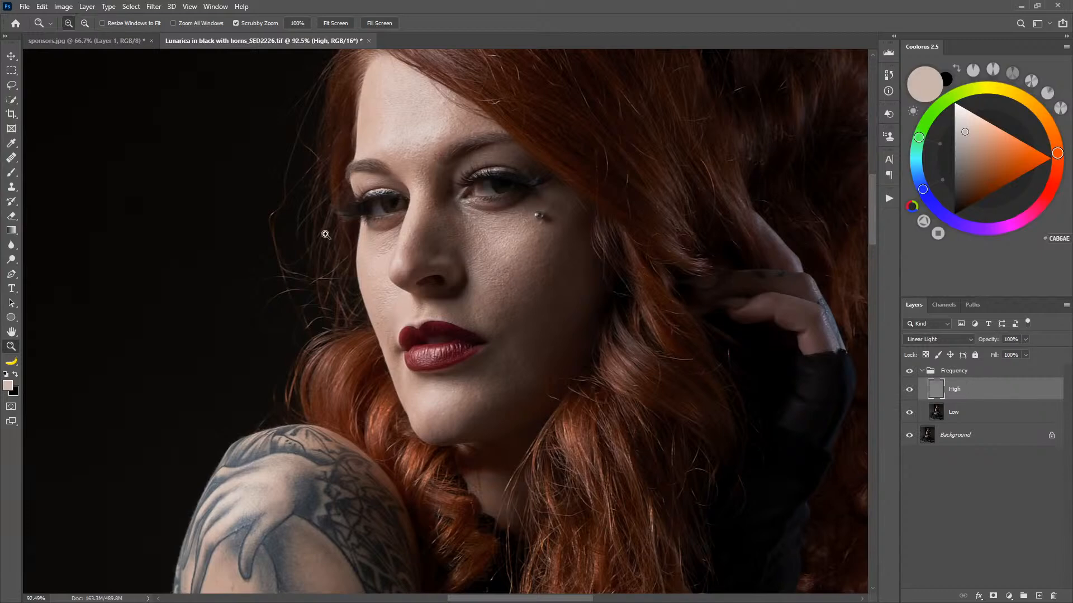
drag(411, 231, 328, 414)
drag(375, 320, 551, 298)
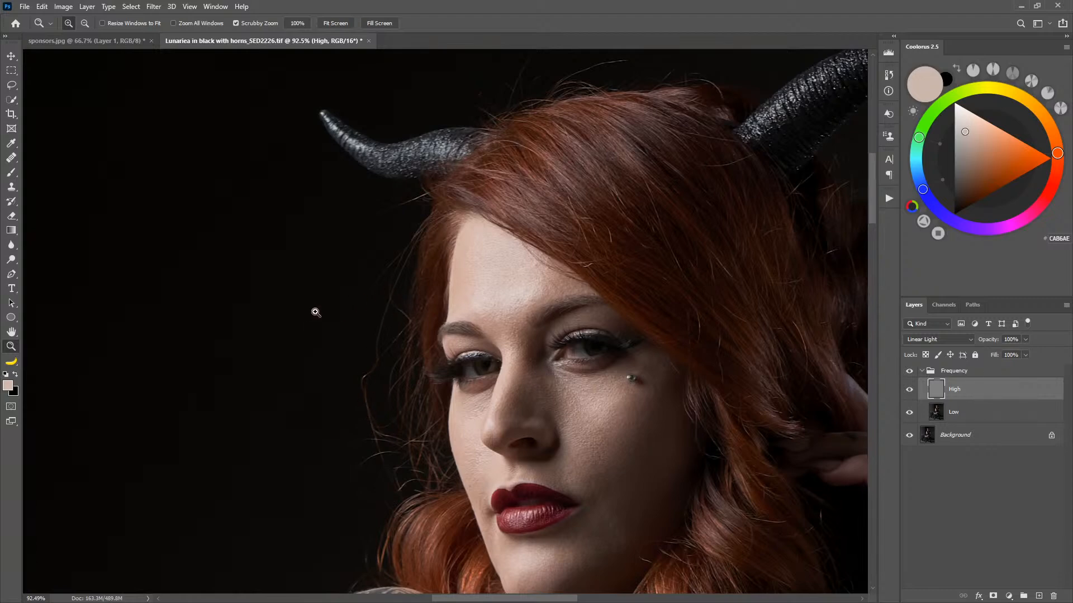
key(s)
drag(510, 290, 370, 441)
drag(479, 193, 495, 194)
mouse_move(665, 327)
mouse_down()
mouse_move(476, 320)
mouse_move(427, 296)
mouse_up()
drag(623, 412, 615, 294)
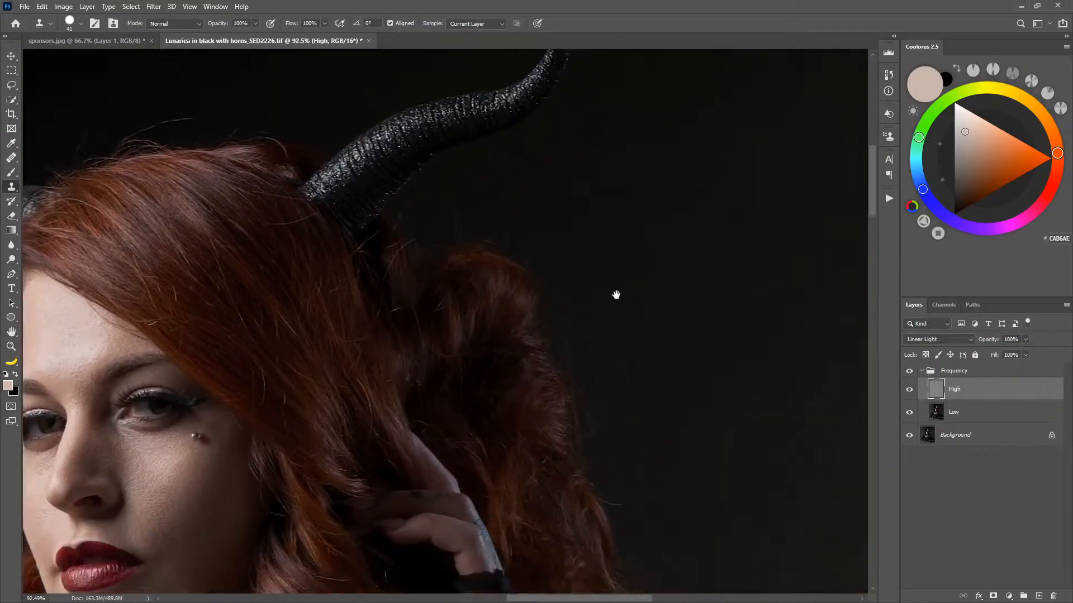
Clone background texture over the loose hairs beside the voluminous hair behind the larger horn and raised hand.
drag(532, 213, 622, 264)
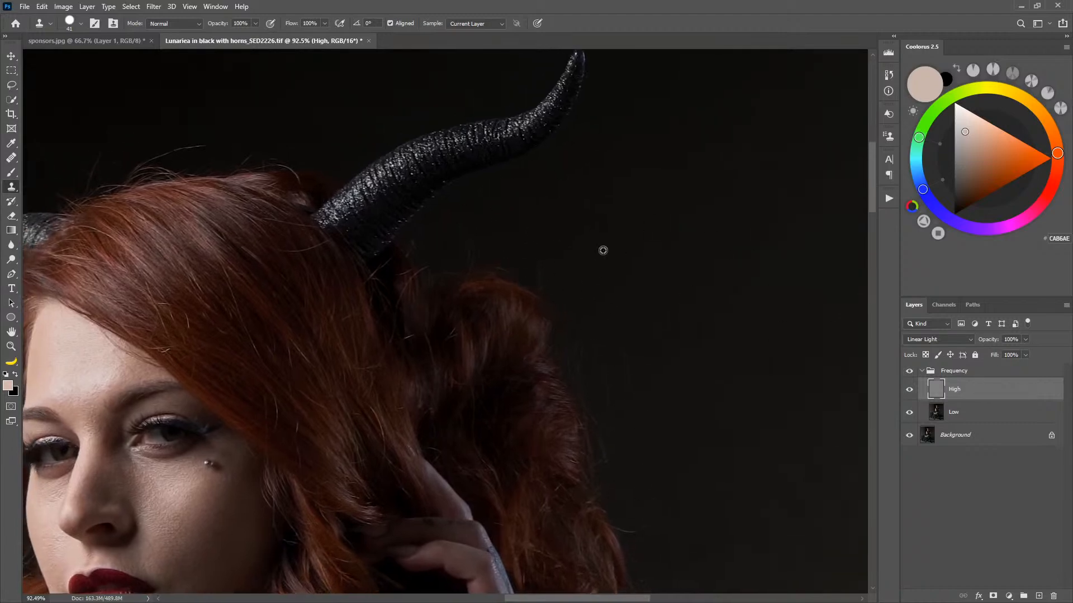
alt+click(567, 246)
mouse_move(523, 248)
mouse_down()
mouse_move(543, 280)
mouse_move(527, 243)
mouse_up()
alt+click(535, 227)
click(608, 420)
drag(648, 439, 585, 302)
alt+click(629, 357)
click(597, 369)
mouse_move(597, 368)
mouse_down()
mouse_move(565, 394)
mouse_move(589, 408)
mouse_move(584, 433)
mouse_move(623, 449)
mouse_move(590, 438)
mouse_move(601, 464)
mouse_up()
alt+click(629, 449)
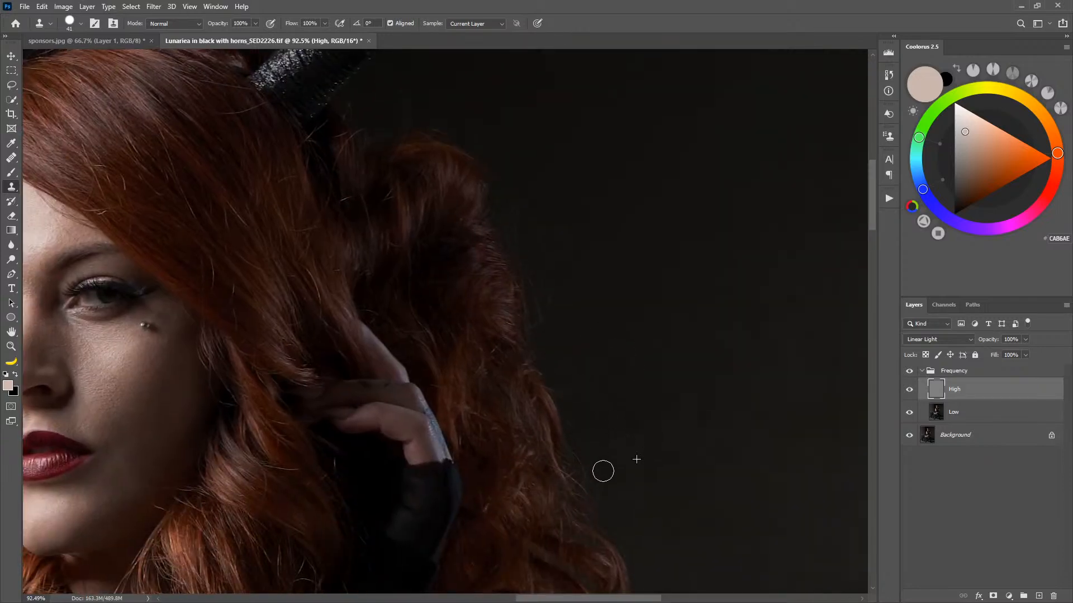
Clone background texture over the flyaway strands beside the outer curls above the shoulder.
drag(654, 518, 635, 278)
alt+click(680, 284)
mouse_move(632, 341)
mouse_down()
mouse_move(650, 328)
mouse_move(670, 363)
mouse_move(668, 401)
mouse_move(643, 439)
mouse_move(639, 389)
mouse_move(603, 467)
mouse_move(569, 429)
mouse_move(563, 479)
mouse_move(529, 467)
mouse_up()
alt+click(708, 419)
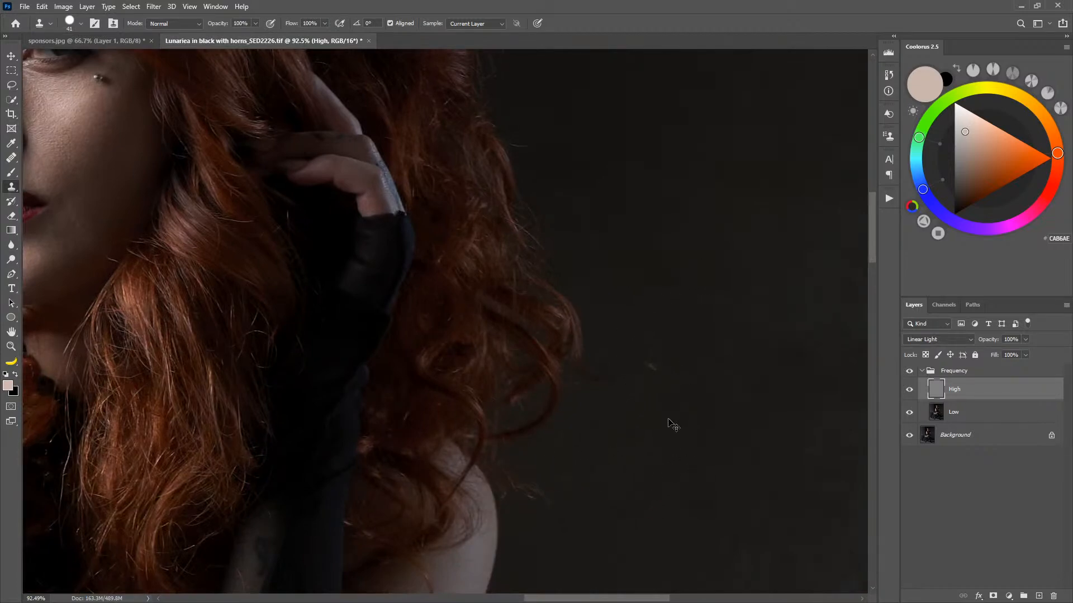
Compare the face and hair before and after the retouch by hiding and showing the Frequency group.
drag(637, 185, 646, 489)
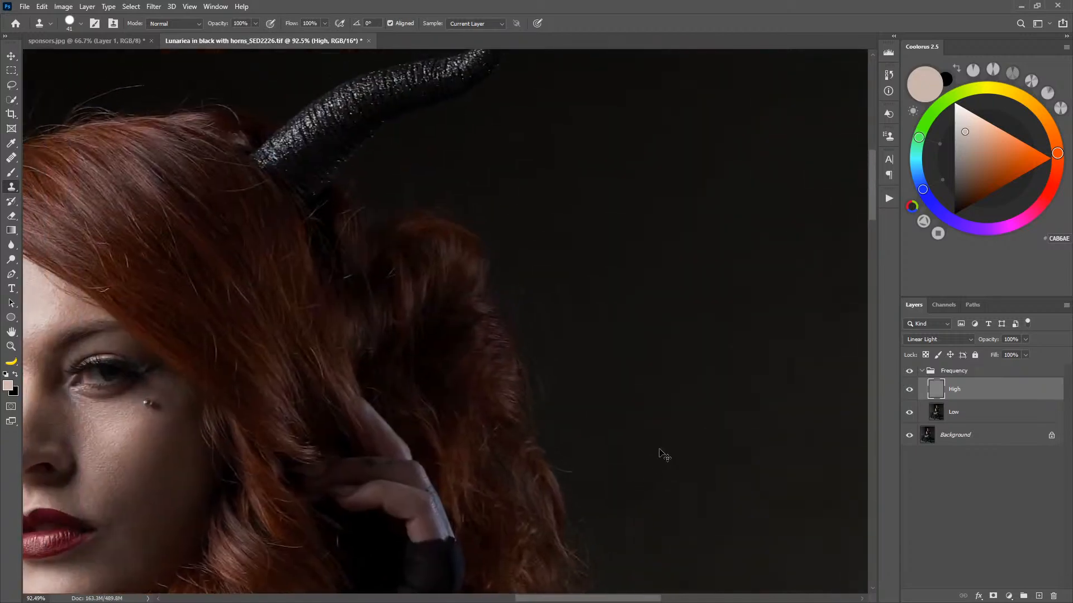
key(ctrl+comma)
drag(352, 262, 757, 362)
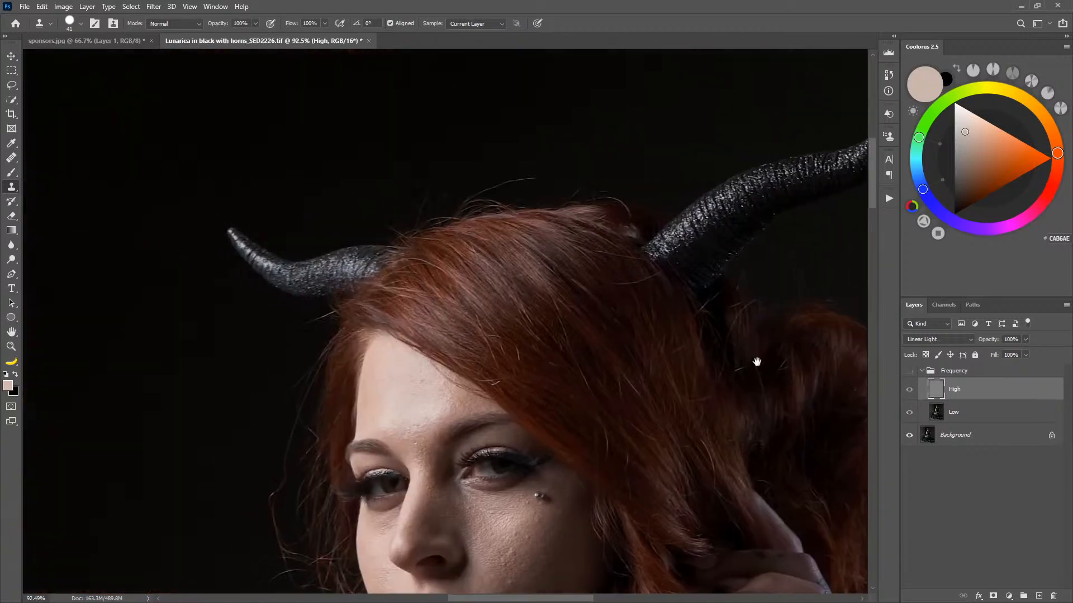
drag(509, 486, 553, 313)
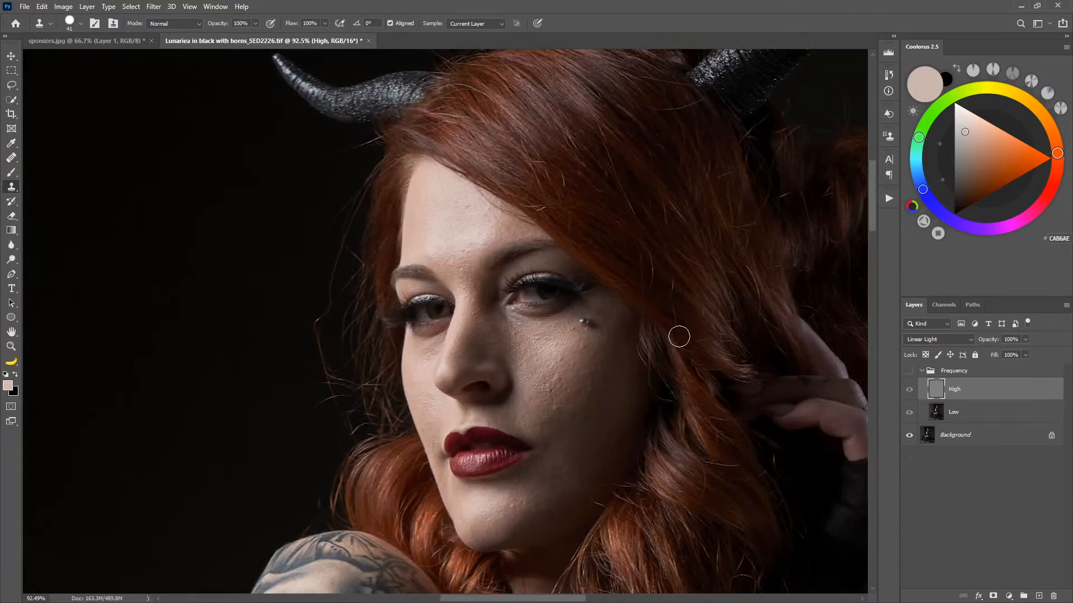
click(912, 371)
drag(749, 397, 663, 327)
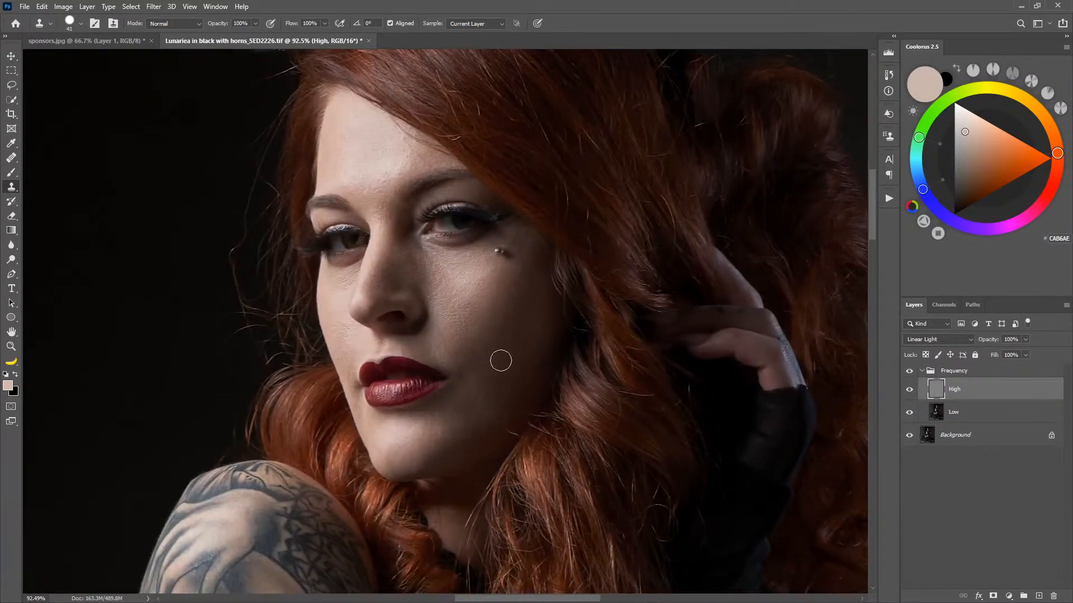
Stamp all visible layers into a new layer above the Frequency group, delete the group, and select the merged layer.
double_click(11, 332)
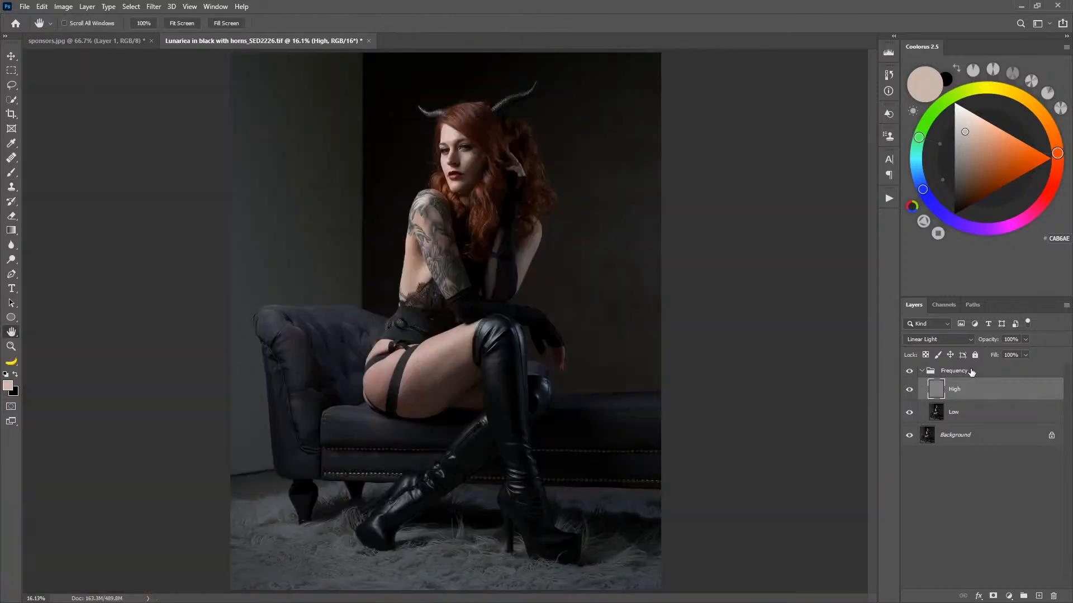
click(966, 372)
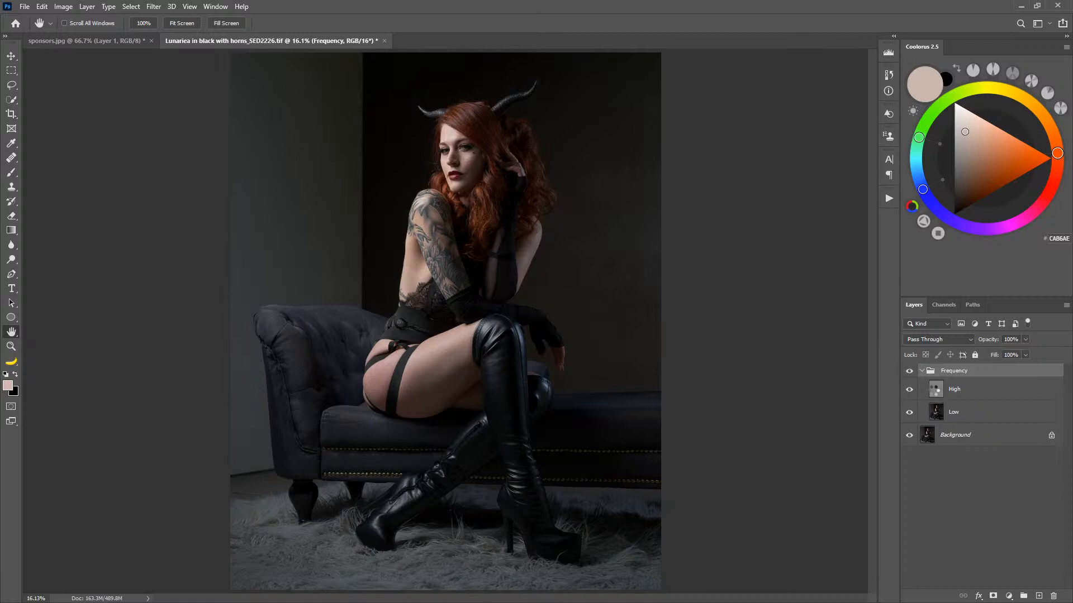
key(ctrl+shift+alt+e)
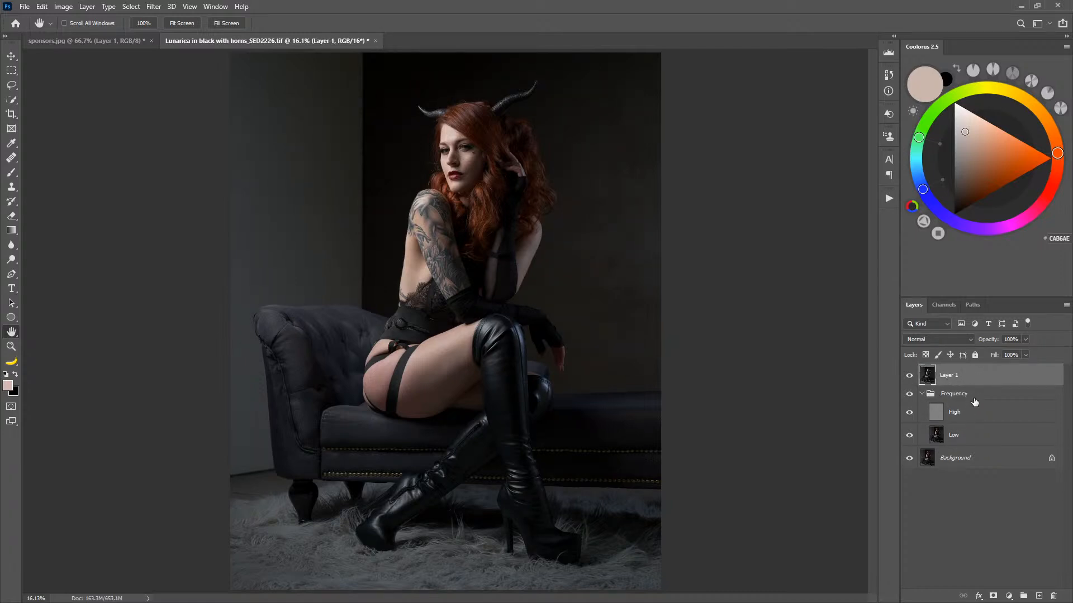
click(985, 395)
key(Delete)
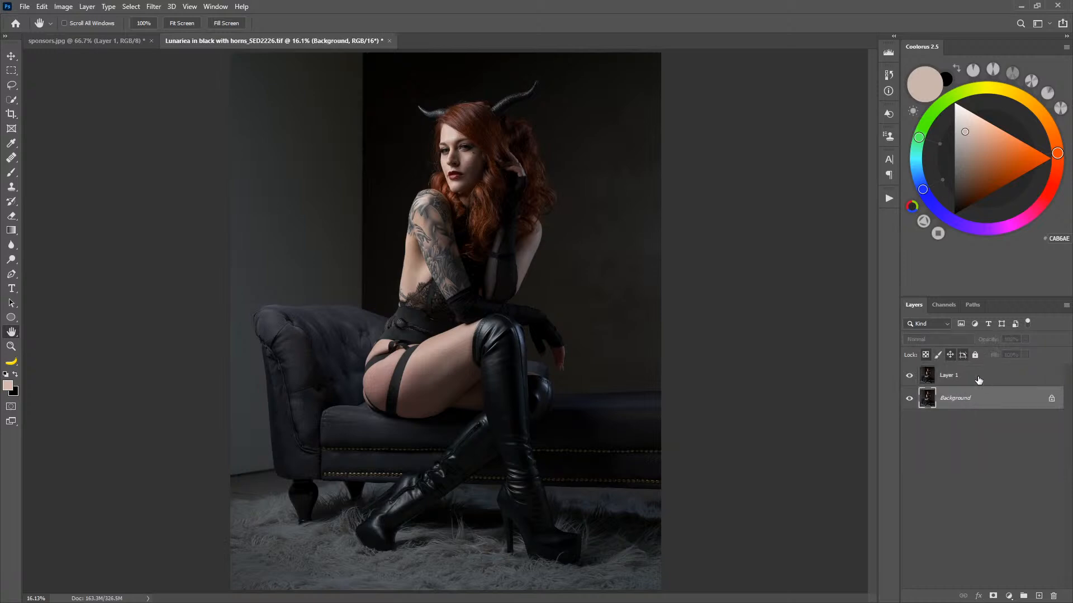
click(972, 379)
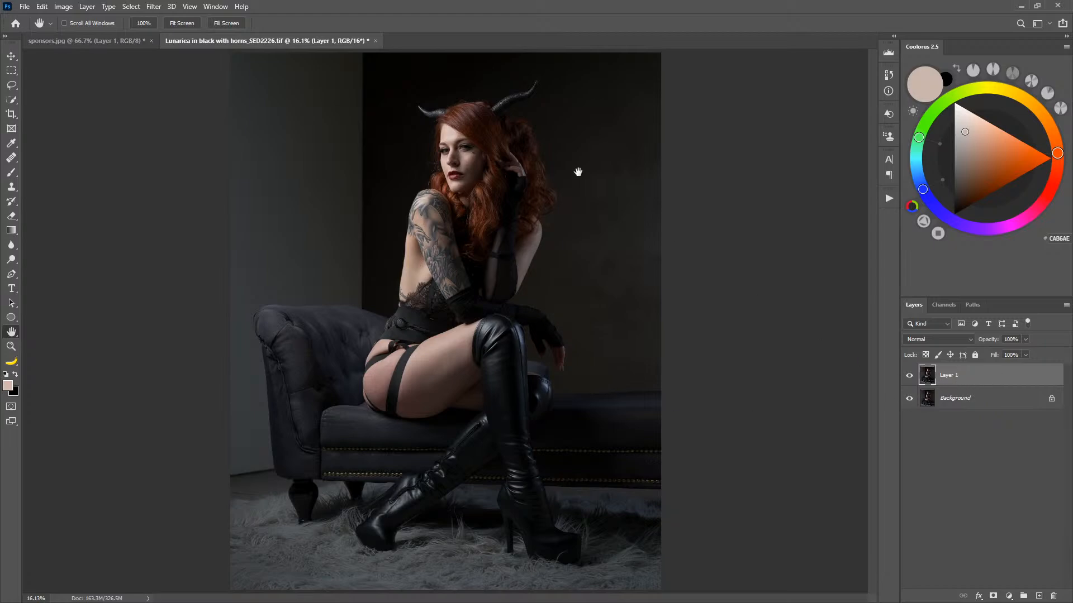
Heal the stray strands against the background beside the curls above the shoulder with the Healing Brush on the merged layer.
key(z)
drag(537, 162, 599, 175)
drag(588, 263, 670, 312)
key(j)
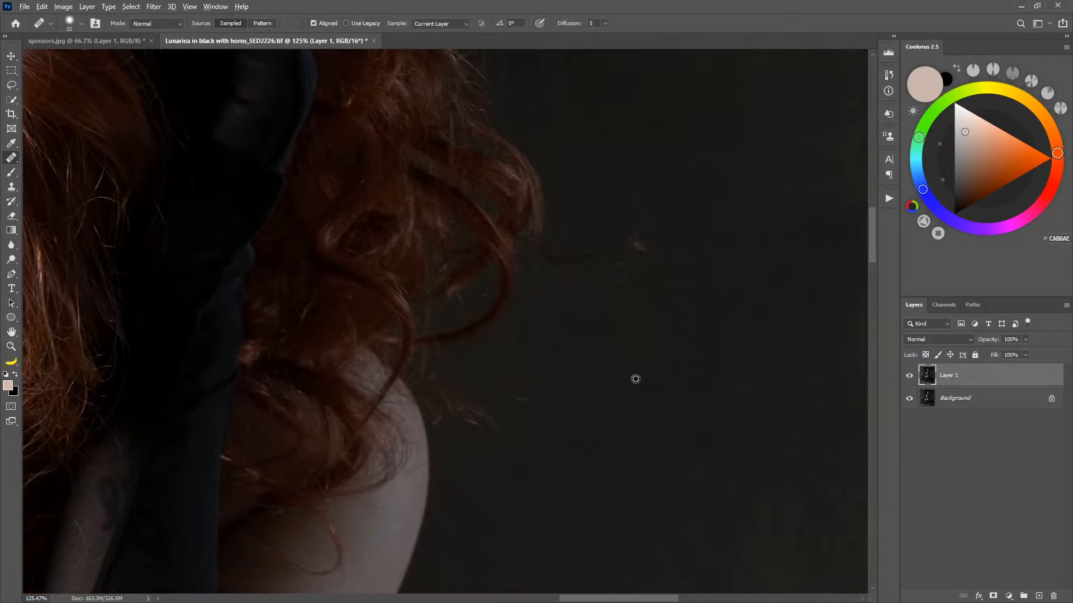
mouse_move(512, 344)
mouse_down()
mouse_move(517, 380)
mouse_move(581, 424)
mouse_up()
alt+click(579, 455)
drag(485, 446, 477, 444)
Heal the stray strands along the outer edge of the hair beside the raised hand, sampling the nearby dark background.
drag(715, 266, 686, 371)
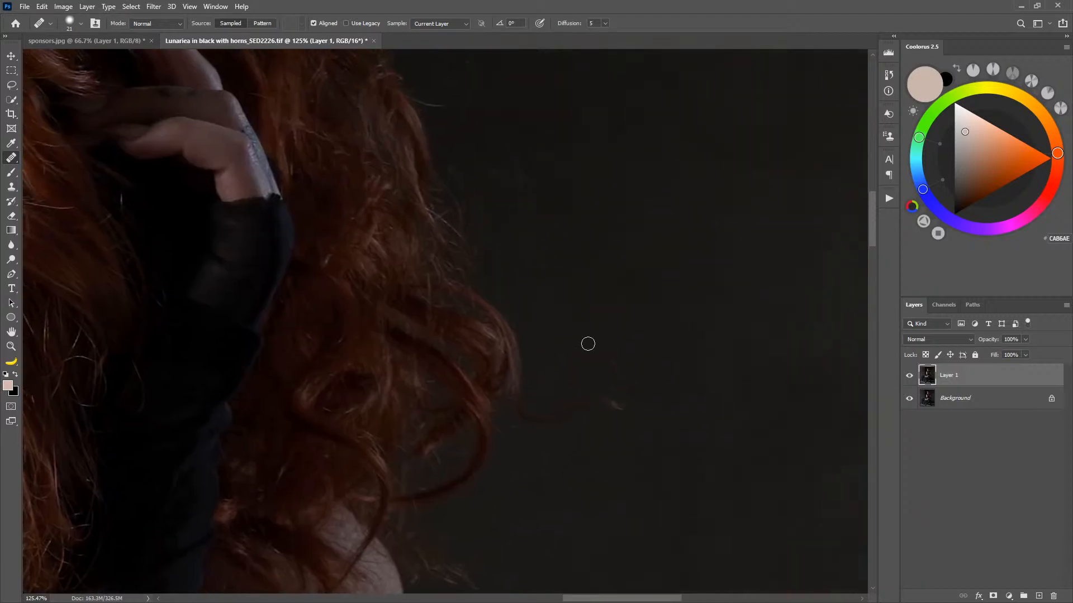
drag(601, 247, 670, 397)
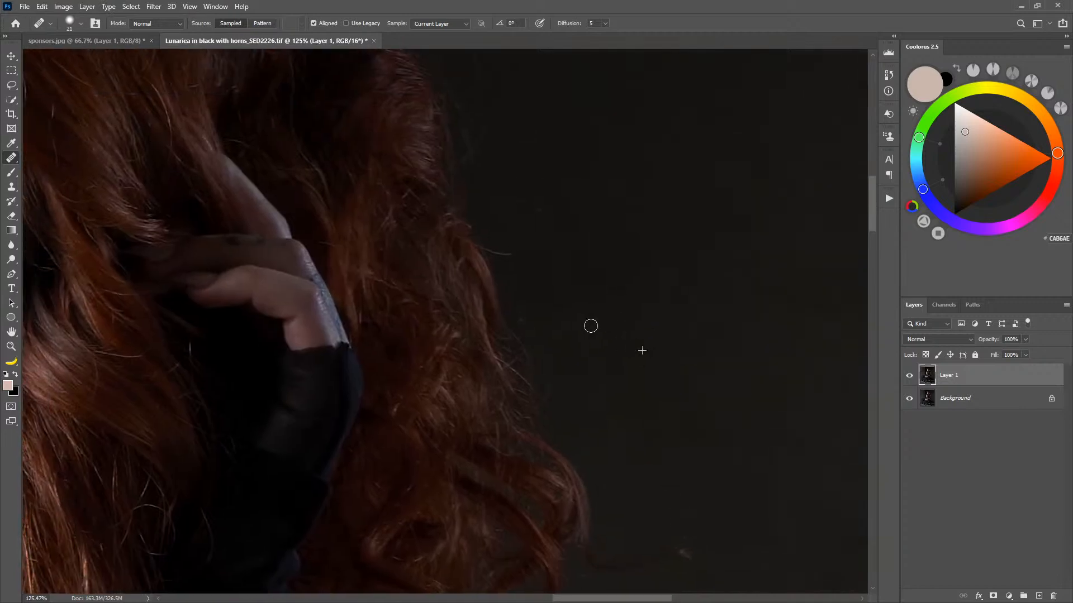
drag(606, 233, 638, 324)
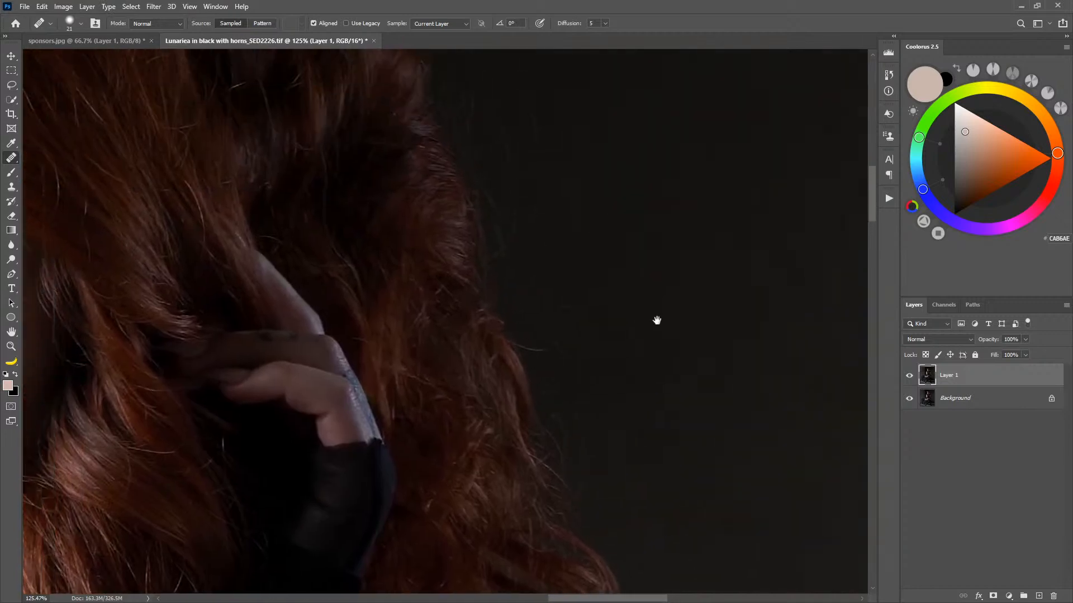
drag(542, 315, 543, 316)
drag(600, 263, 606, 366)
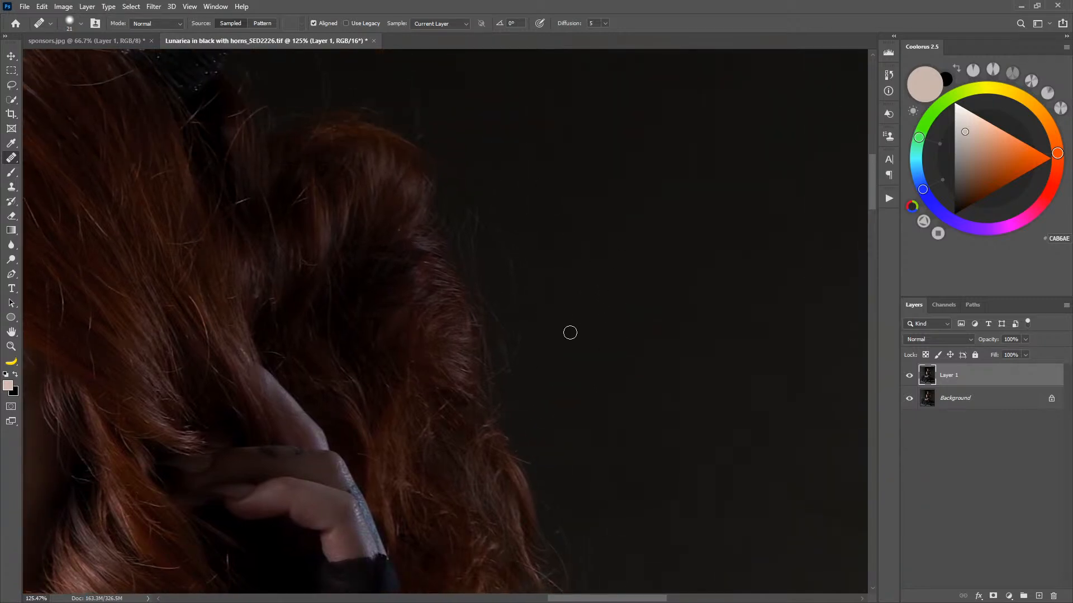
alt+click(553, 254)
mouse_move(505, 230)
mouse_down()
mouse_move(517, 285)
mouse_move(498, 220)
mouse_up()
alt+click(582, 327)
click(517, 318)
drag(511, 359, 521, 360)
Heal the flyaway hairs rising above the curls under the larger horn, sampling the clean background nearby.
drag(540, 261, 652, 482)
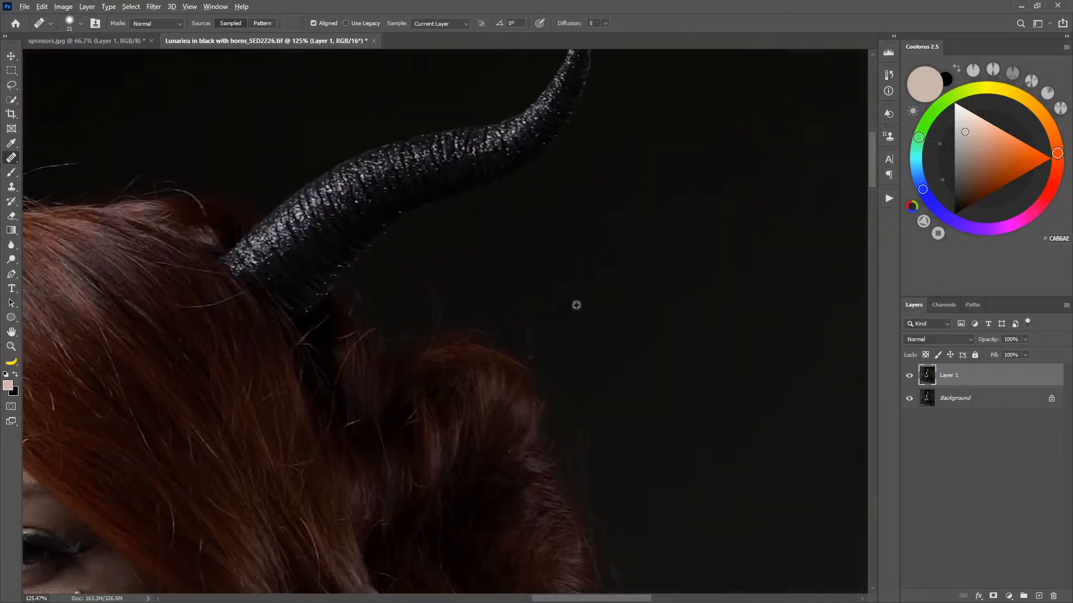
drag(537, 353, 541, 346)
alt+click(459, 258)
mouse_move(435, 290)
mouse_down()
mouse_move(433, 312)
mouse_move(417, 258)
mouse_up()
alt+click(494, 279)
drag(435, 314, 435, 322)
alt+click(398, 284)
drag(372, 281, 359, 297)
Heal the flyaway strands sticking out above the crown of the head between the two horns.
drag(383, 240, 820, 364)
alt+click(594, 236)
drag(561, 290, 549, 295)
drag(518, 205, 601, 161)
alt+click(577, 191)
mouse_move(596, 230)
mouse_down()
mouse_move(508, 237)
mouse_move(473, 258)
mouse_move(423, 254)
mouse_move(457, 261)
mouse_move(393, 287)
mouse_up()
alt+click(483, 203)
alt+click(429, 212)
Heal loose strands against the dark background beside the face, from the smaller horn down towards the tattooed shoulder.
drag(328, 399, 527, 205)
drag(428, 366, 440, 283)
alt+click(368, 207)
mouse_move(446, 206)
mouse_down()
mouse_move(400, 276)
mouse_move(438, 244)
mouse_move(433, 261)
mouse_move(452, 231)
mouse_move(426, 297)
mouse_move(442, 256)
mouse_move(448, 265)
mouse_move(430, 252)
mouse_move(416, 318)
mouse_move(429, 318)
mouse_move(408, 359)
mouse_move(415, 410)
mouse_up()
drag(387, 454, 408, 313)
mouse_move(442, 275)
mouse_down()
mouse_move(446, 330)
mouse_move(454, 319)
mouse_move(431, 338)
mouse_move(401, 317)
mouse_move(412, 363)
mouse_move(449, 377)
mouse_move(444, 345)
mouse_move(448, 369)
mouse_up()
mouse_move(405, 335)
mouse_down()
mouse_move(469, 300)
mouse_move(433, 330)
mouse_move(442, 293)
mouse_move(447, 302)
mouse_up()
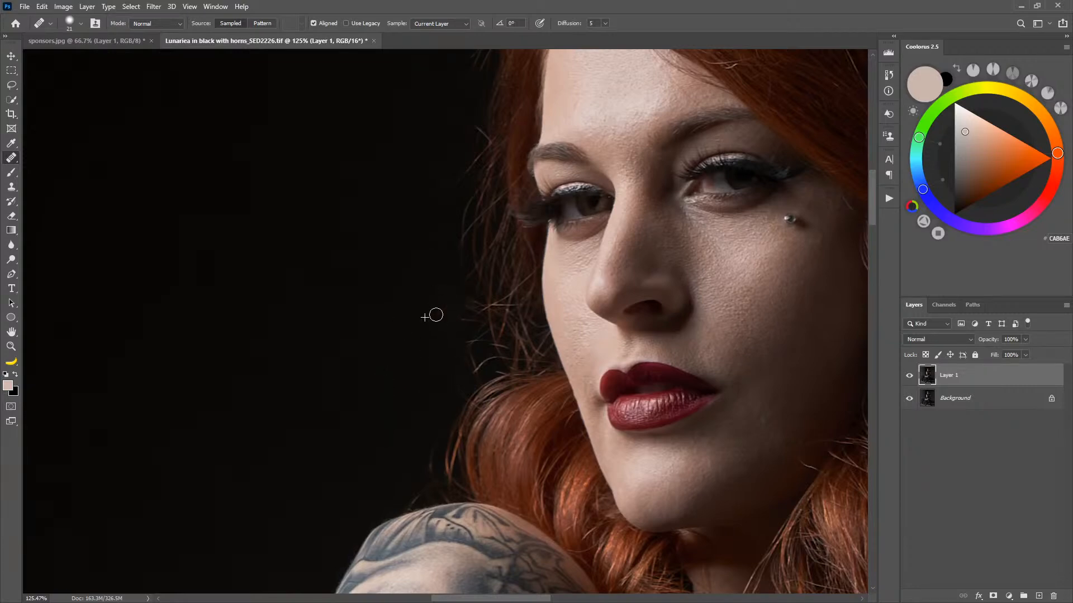
mouse_move(454, 426)
mouse_down()
mouse_move(443, 304)
mouse_move(382, 378)
mouse_up()
drag(488, 373, 466, 405)
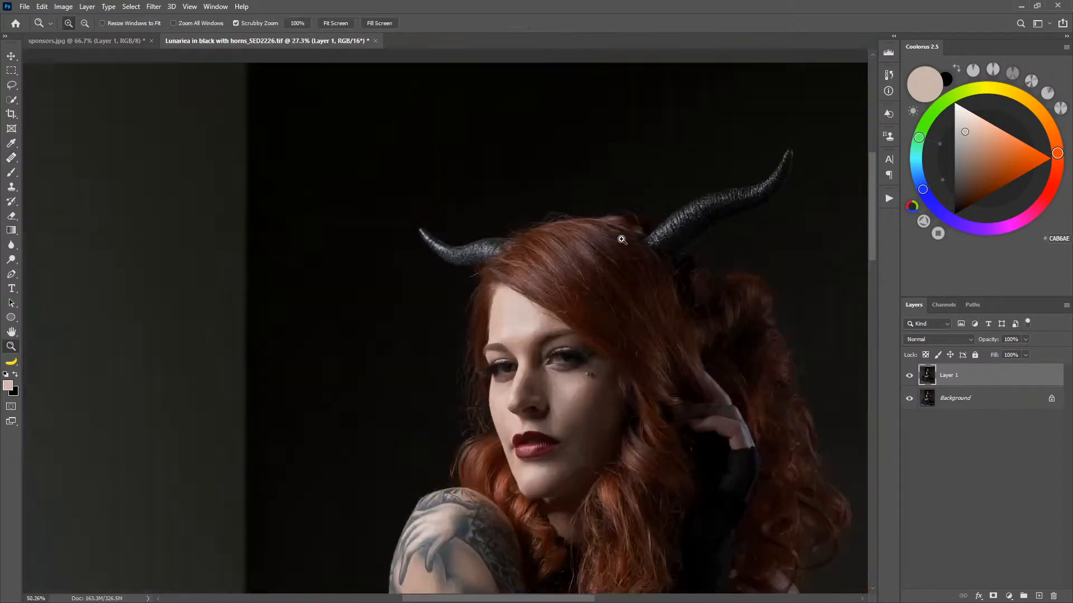
Remove the curved light strand crossing the hair near the larger horn's base with the Spot Healing Brush.
drag(589, 219, 624, 237)
drag(612, 331, 564, 273)
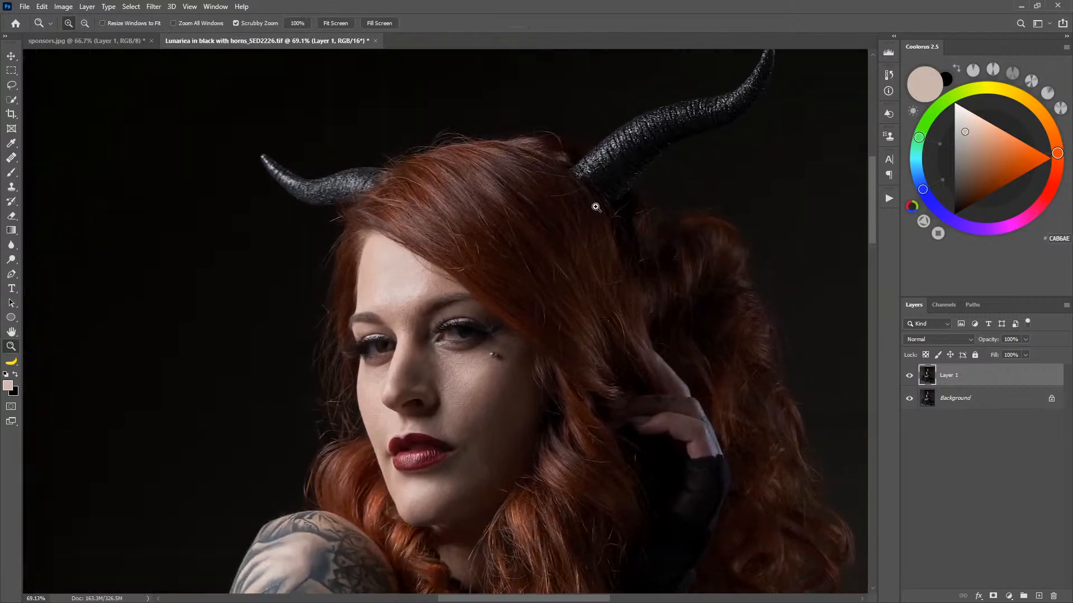
drag(561, 186, 634, 192)
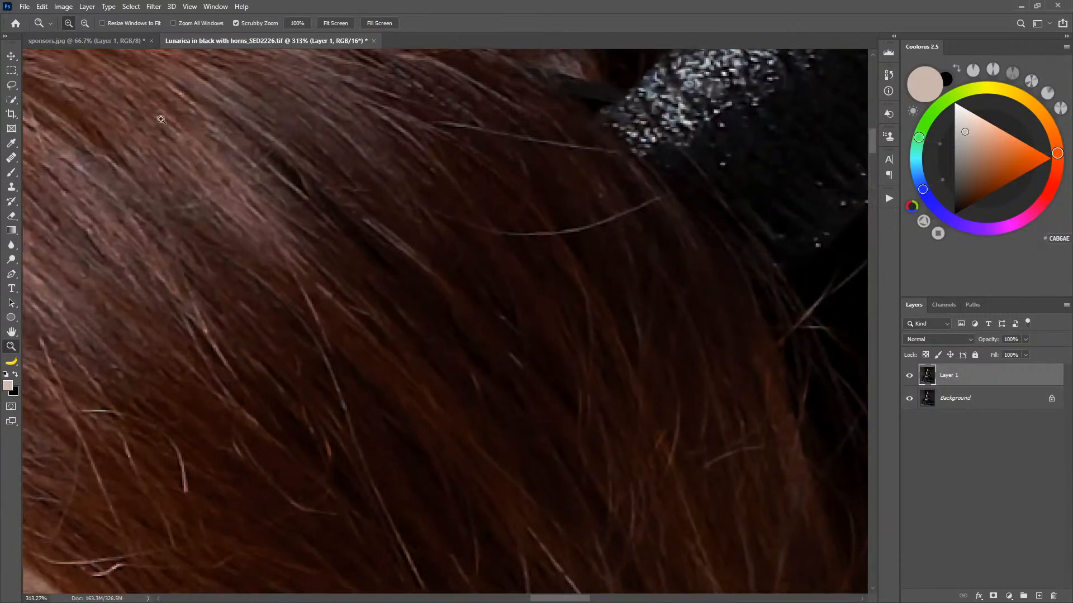
click(12, 159)
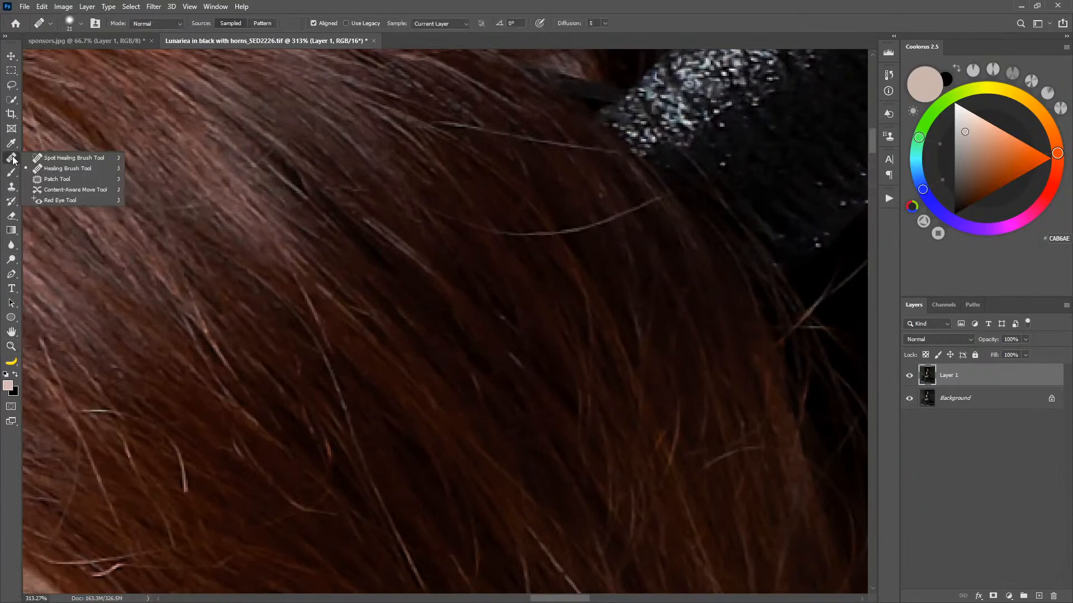
click(62, 157)
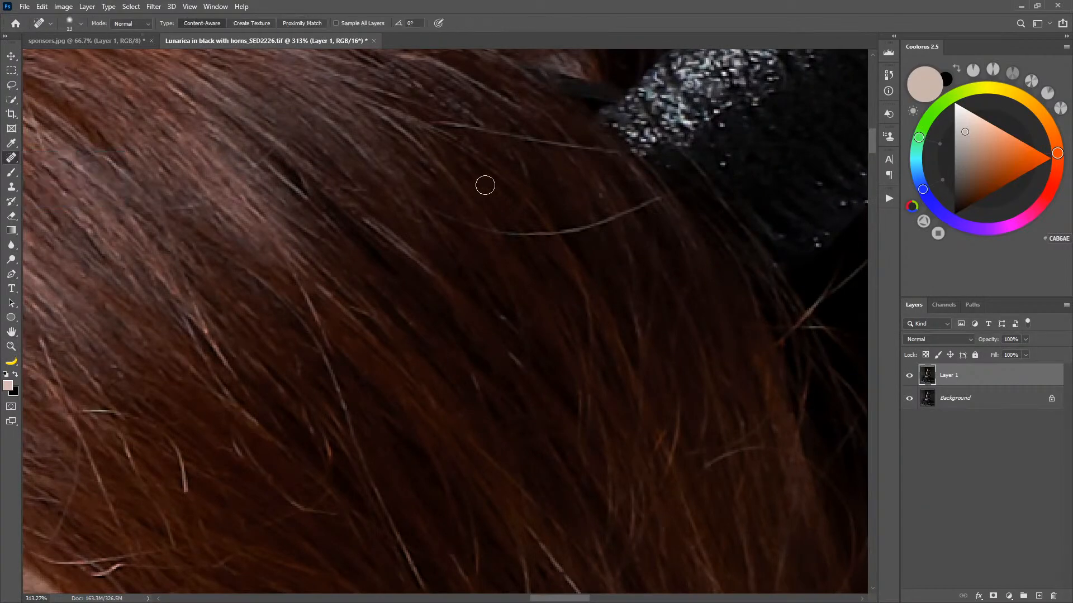
drag(576, 253, 564, 259)
drag(671, 195, 633, 209)
mouse_move(487, 232)
mouse_down()
mouse_move(475, 260)
mouse_move(505, 243)
mouse_move(438, 213)
mouse_move(502, 232)
mouse_move(609, 225)
mouse_up()
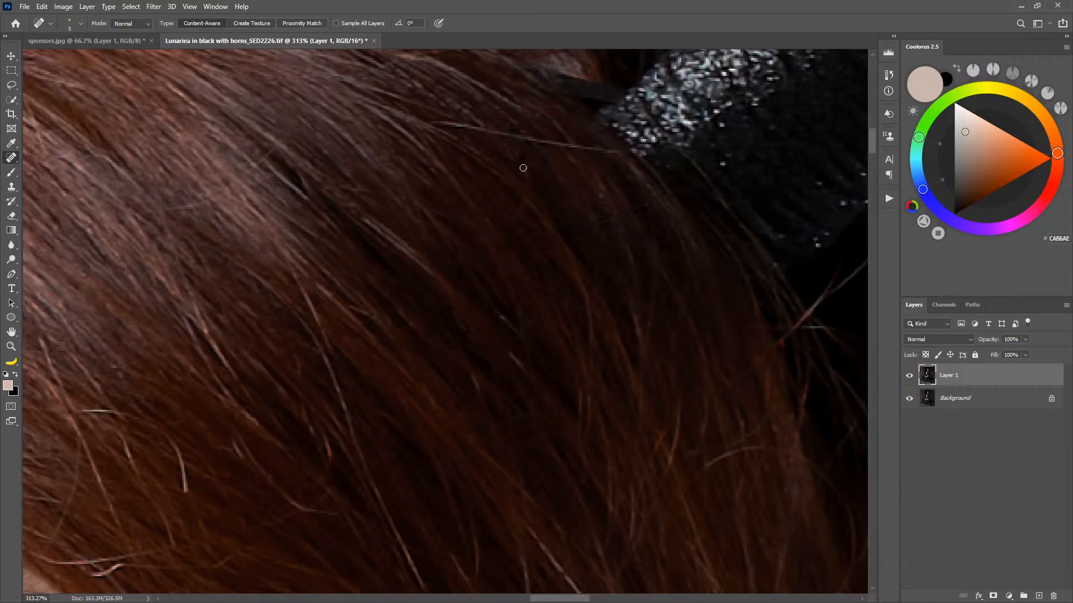
Remove the straight light strand running across the hair to the larger horn's base.
mouse_move(442, 124)
mouse_down()
mouse_move(476, 128)
mouse_move(435, 122)
mouse_up()
drag(616, 152, 616, 158)
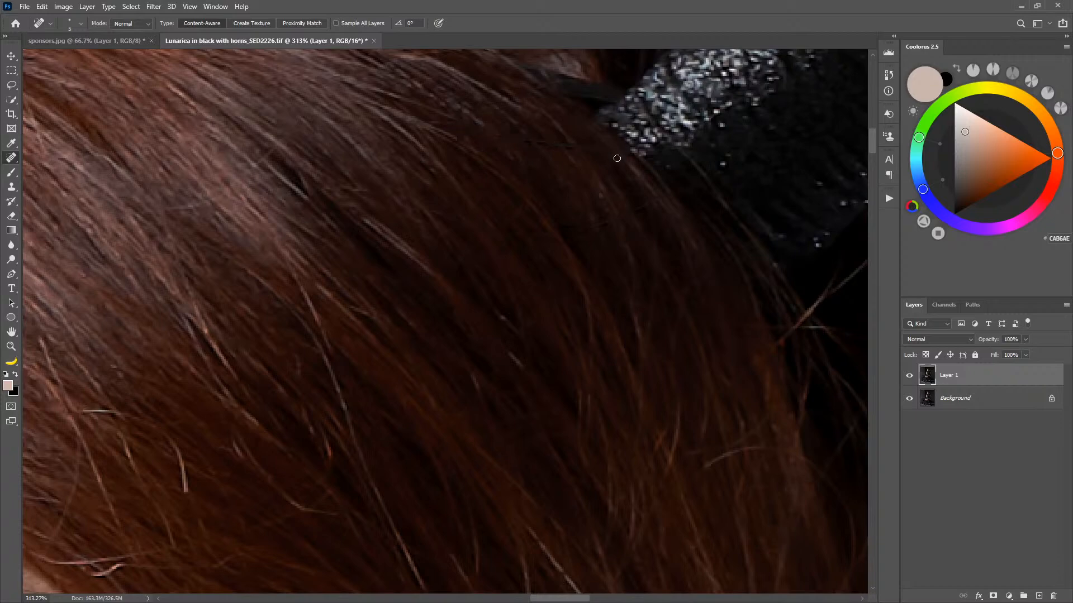
drag(529, 139, 600, 150)
Remove the long light strand running down through the dark hair above the forehead with the Spot Healing Brush.
drag(687, 407, 530, 256)
drag(586, 307, 625, 299)
drag(417, 255, 707, 274)
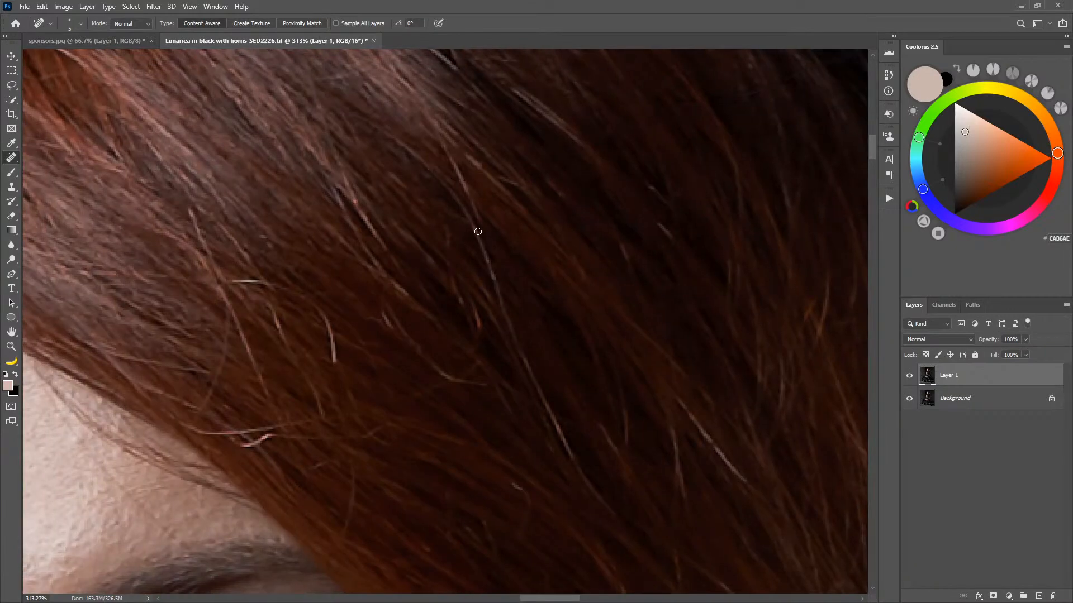
drag(505, 316, 509, 322)
drag(545, 404, 546, 408)
mouse_move(568, 451)
mouse_down()
mouse_move(594, 497)
mouse_move(558, 491)
mouse_move(547, 342)
mouse_up()
Remove the short bright strands crossing the fringe above the forehead with the Spot Healing Brush.
key(z)
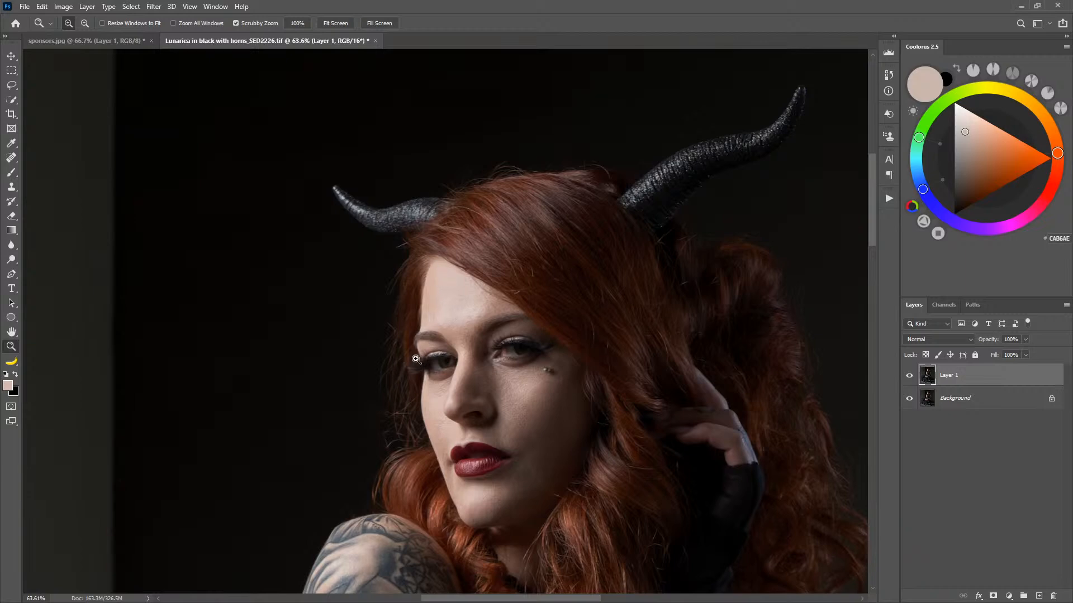
drag(391, 338, 427, 336)
mouse_move(625, 188)
mouse_down()
mouse_move(658, 179)
mouse_move(589, 266)
mouse_up()
key(j)
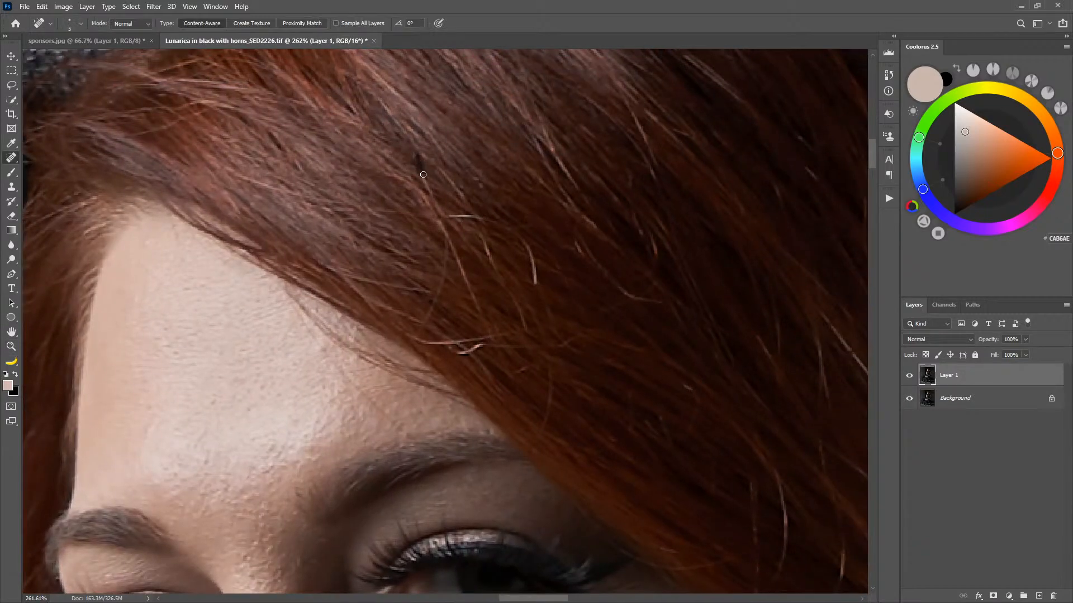
drag(431, 196, 441, 212)
mouse_move(441, 166)
mouse_down()
mouse_move(473, 206)
mouse_move(457, 216)
mouse_move(479, 219)
mouse_up()
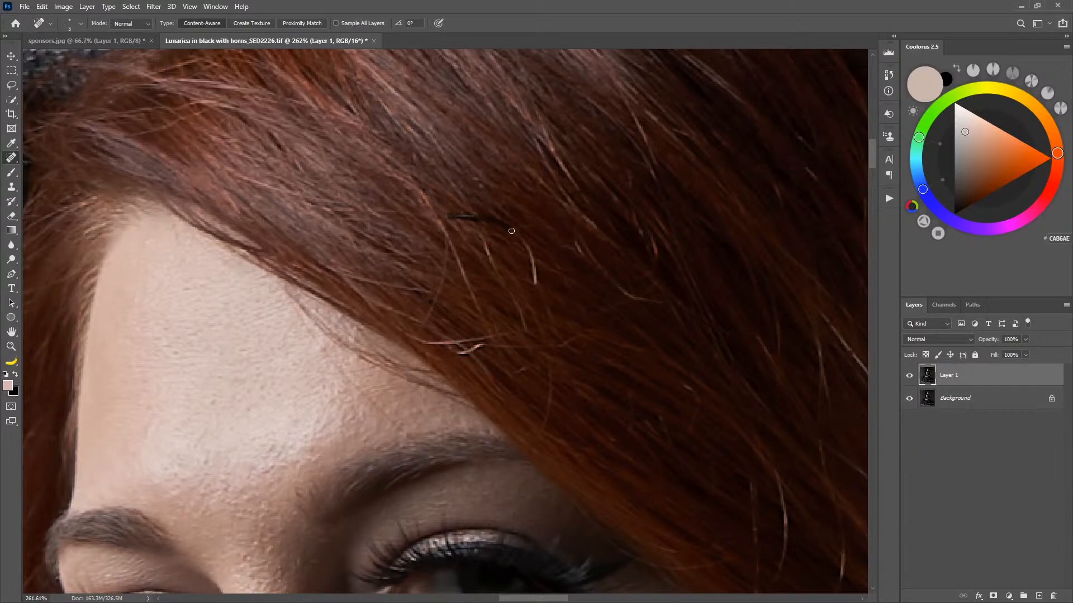
drag(534, 284, 535, 284)
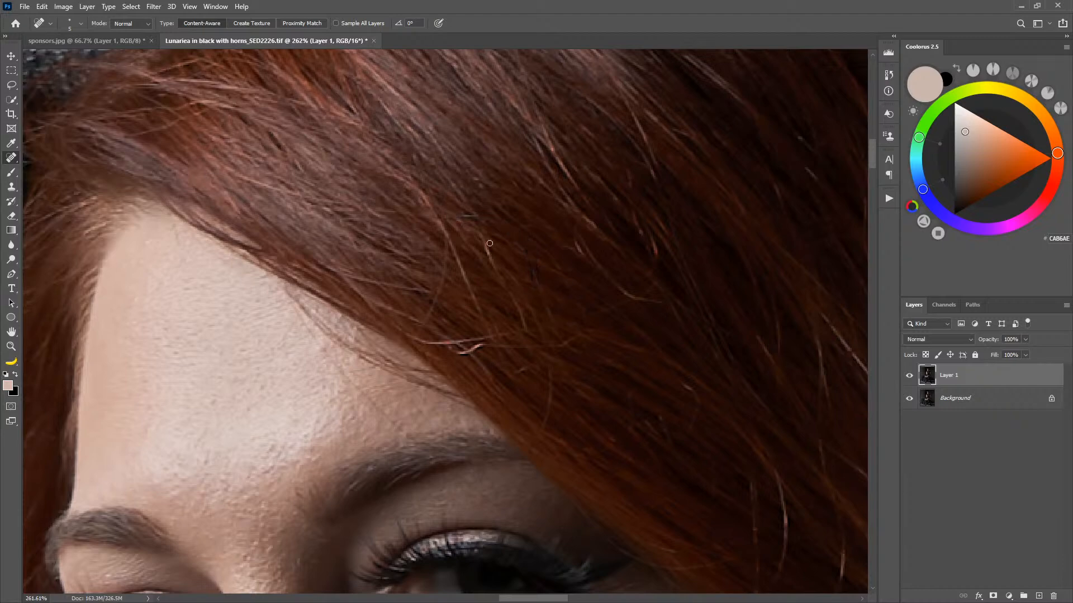
mouse_move(478, 238)
mouse_down()
mouse_move(496, 267)
mouse_move(444, 231)
mouse_move(480, 321)
mouse_up()
Remove the bright crossing strands at the fringe's edge above the eyebrow and the vertical strand beside the eye.
drag(479, 345, 511, 346)
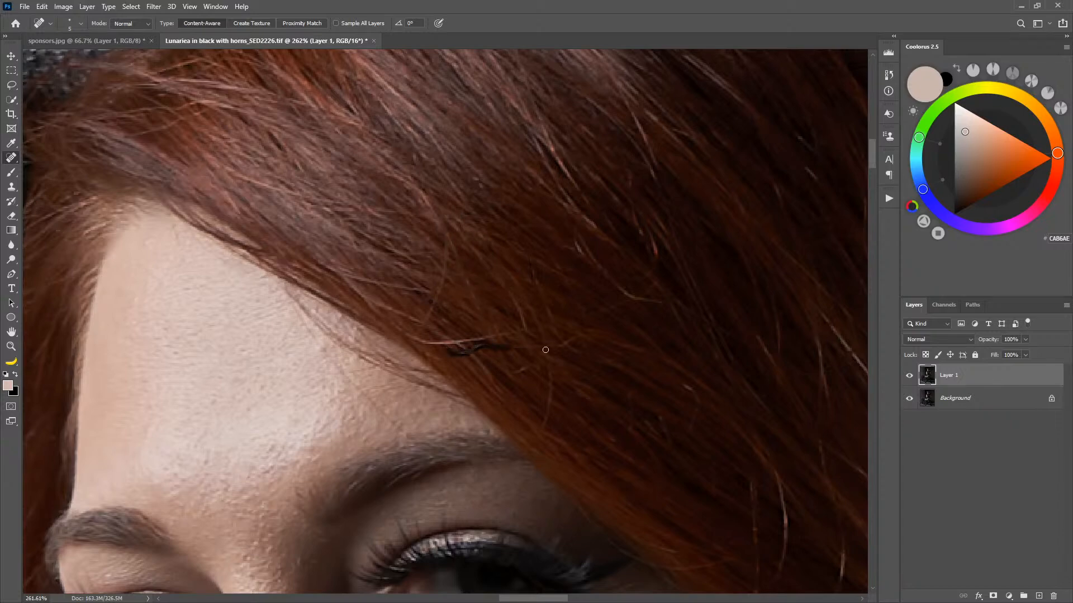
drag(420, 339, 496, 337)
drag(556, 371, 476, 290)
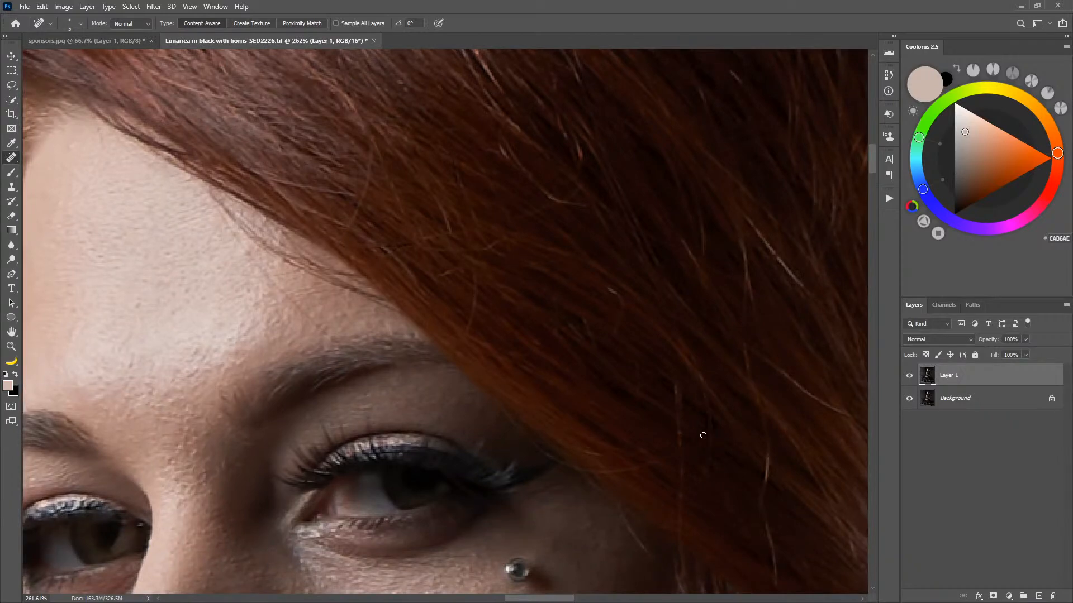
drag(677, 395, 681, 505)
drag(451, 243, 373, 309)
key(z)
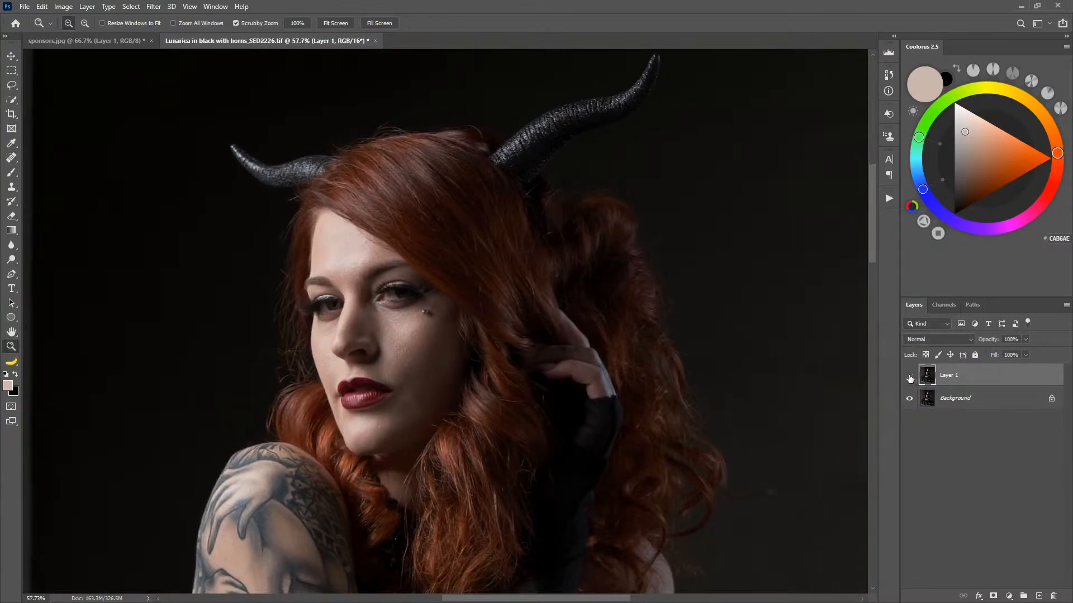
drag(476, 300, 560, 301)
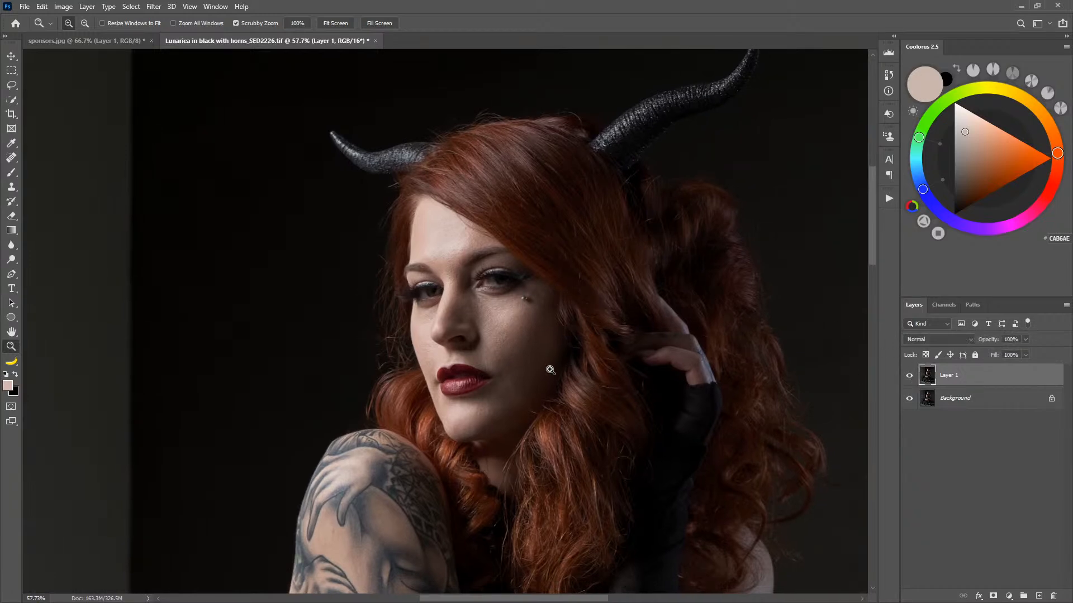
Remove the thin dark line on the floor above the fur rug beside the sofa leg with the Healing Brush.
double_click(11, 331)
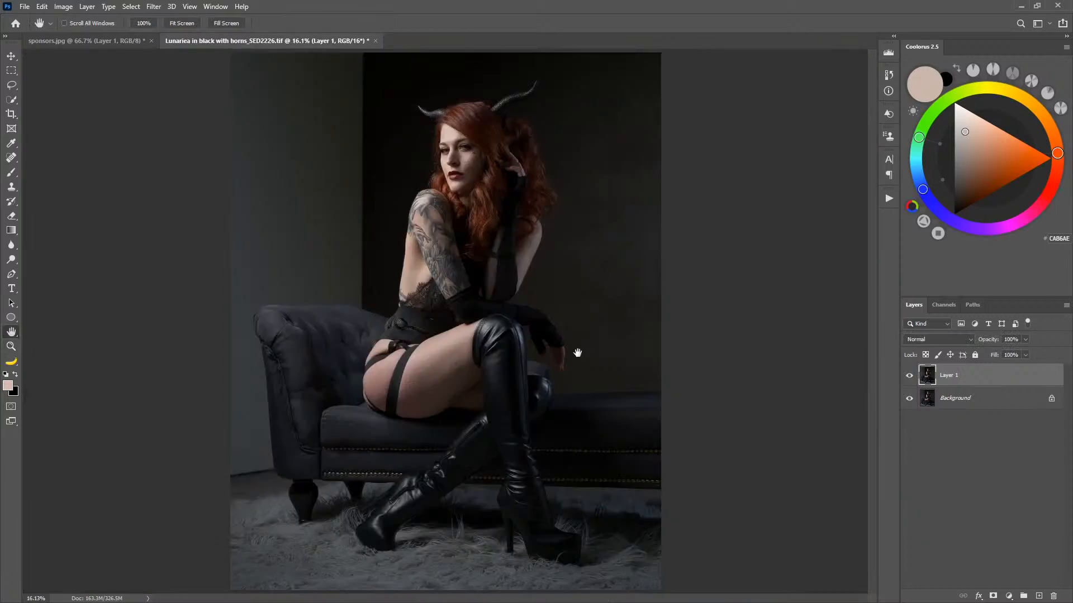
key(z)
mouse_move(251, 495)
mouse_down()
mouse_move(367, 478)
mouse_move(457, 362)
mouse_up()
key(j)
drag(359, 369, 366, 371)
alt+click(367, 407)
click(579, 241)
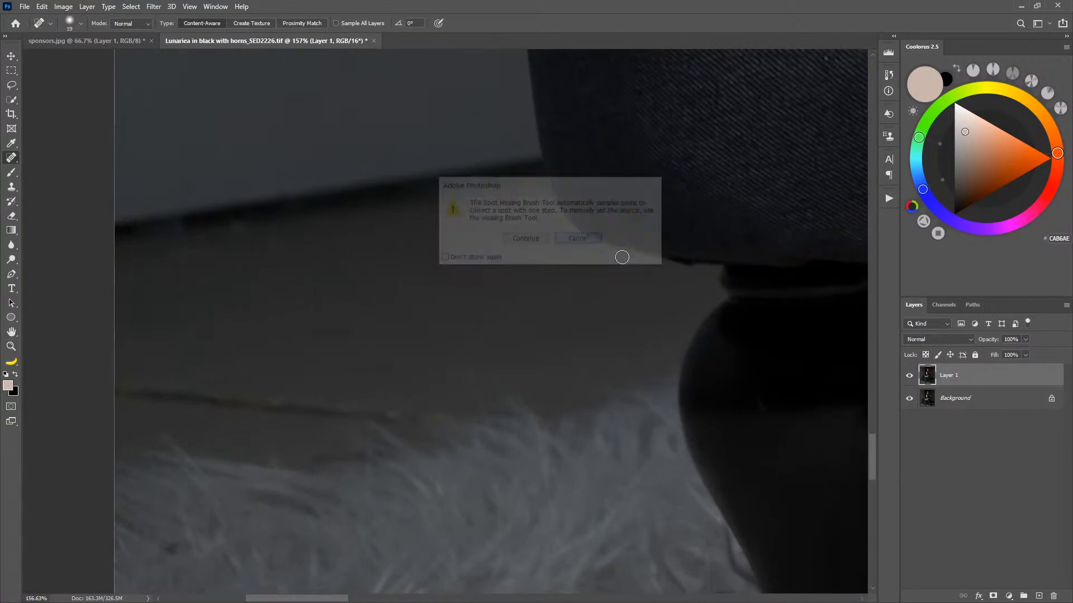
right_click(15, 162)
click(69, 169)
mouse_move(441, 403)
mouse_down()
mouse_move(375, 420)
mouse_move(269, 400)
mouse_move(287, 417)
mouse_move(143, 388)
mouse_move(154, 388)
mouse_move(118, 395)
mouse_up()
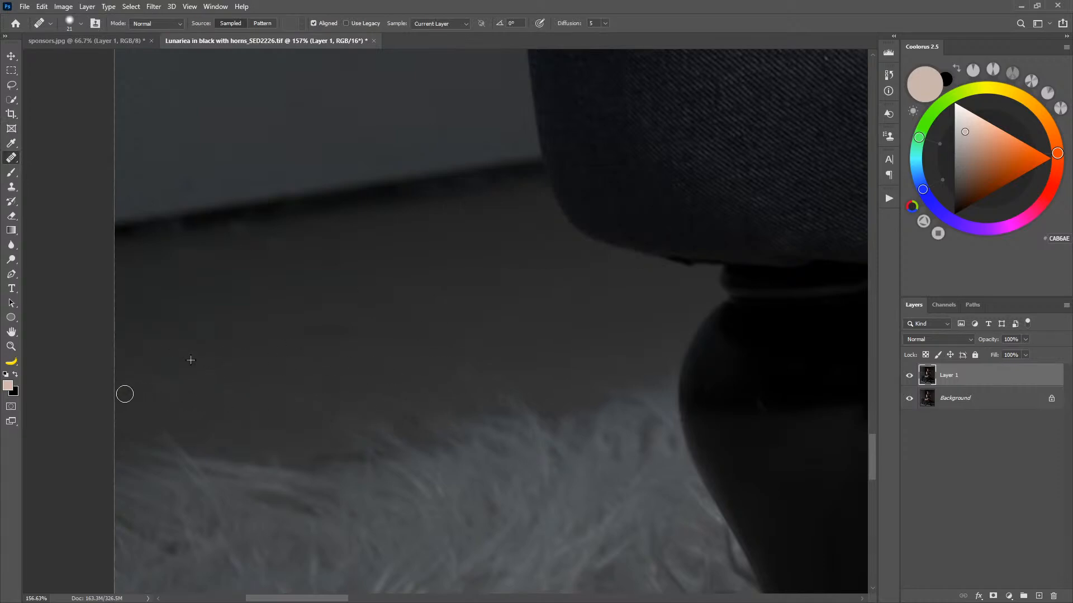
Heal the small spots on the floor below the wall edge and beside the sofa, sampling clean floor nearby.
alt+click(294, 220)
click(234, 229)
drag(234, 230, 357, 264)
alt+click(388, 296)
drag(324, 323, 403, 342)
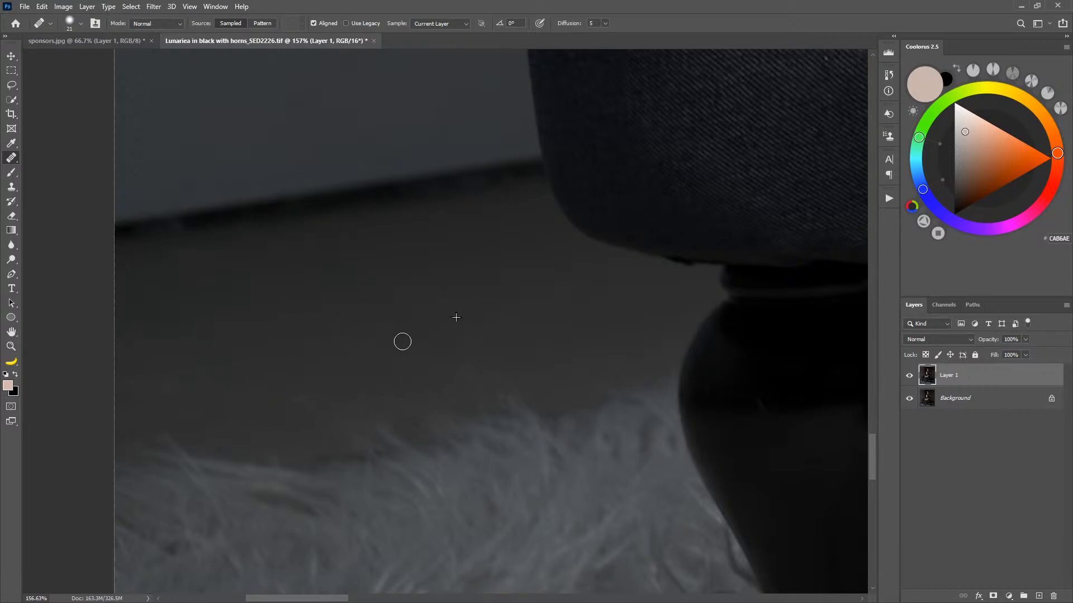
alt+click(250, 223)
drag(174, 234, 159, 235)
alt+click(481, 290)
drag(573, 311, 371, 363)
Examine the floor, the whole picture and the face for remaining distractions.
key(z)
drag(455, 368, 330, 379)
drag(520, 342, 359, 355)
drag(499, 375, 461, 387)
drag(307, 472, 412, 451)
drag(567, 355, 443, 359)
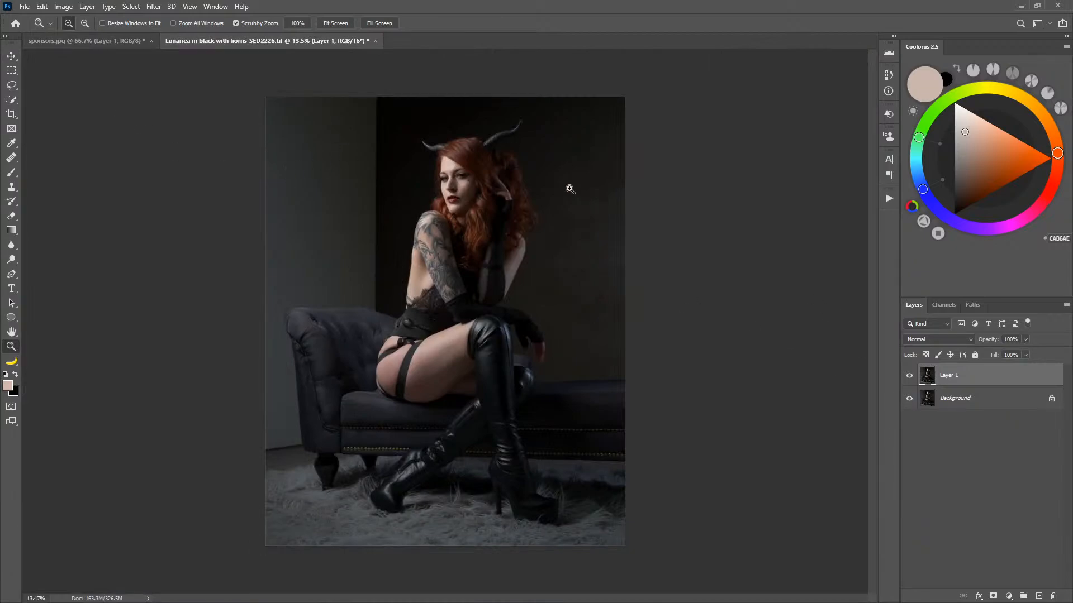
drag(448, 169, 553, 178)
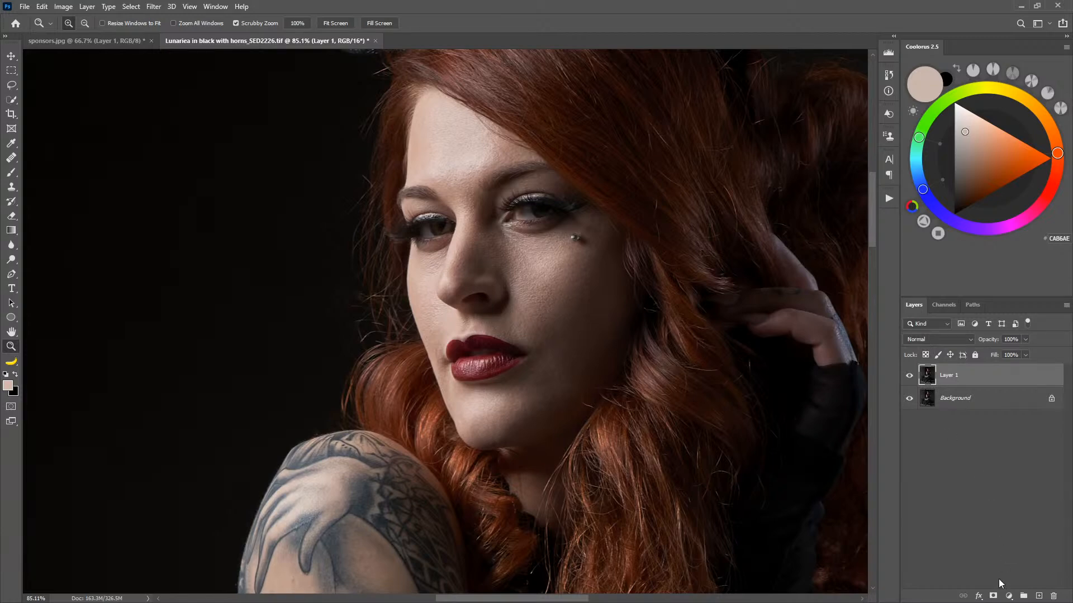
Add an Exposure adjustment layer above the retouched layer with exposure +1 and rename it dodge.
click(1009, 597)
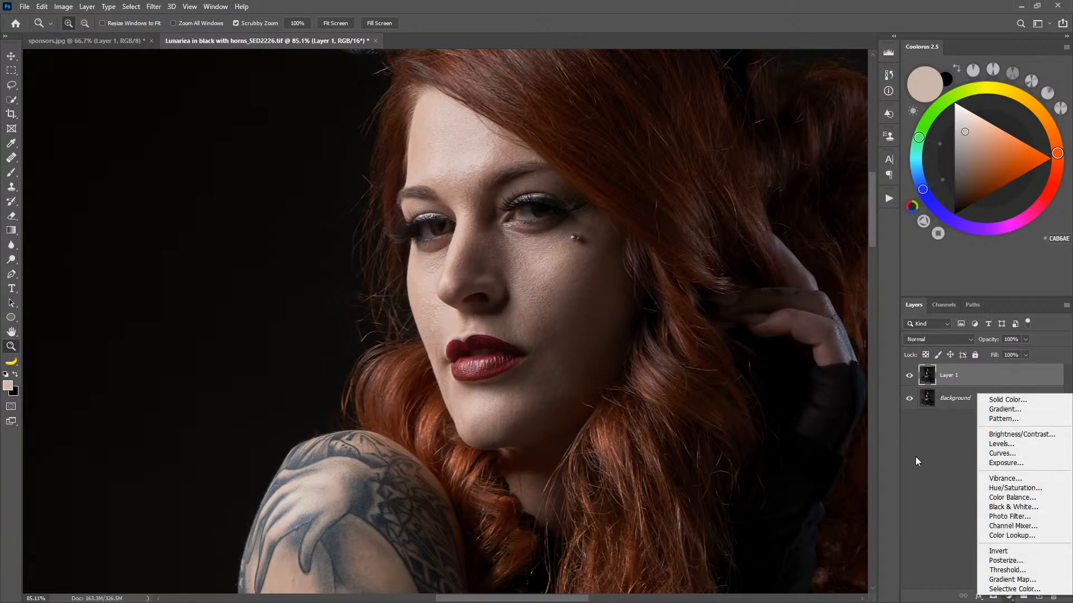
click(1026, 463)
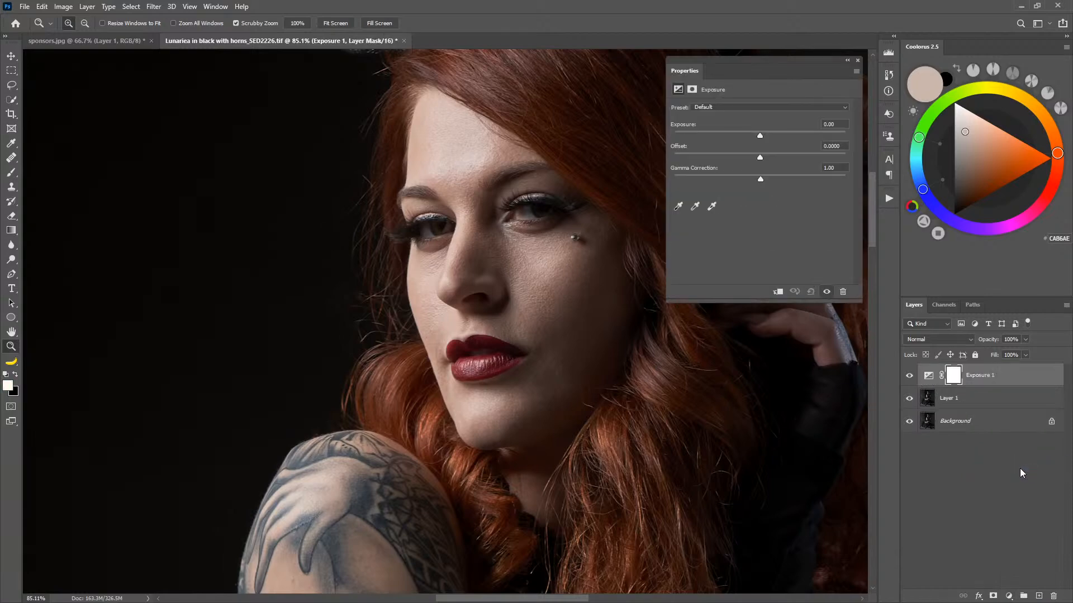
text(1)
key(Tab)
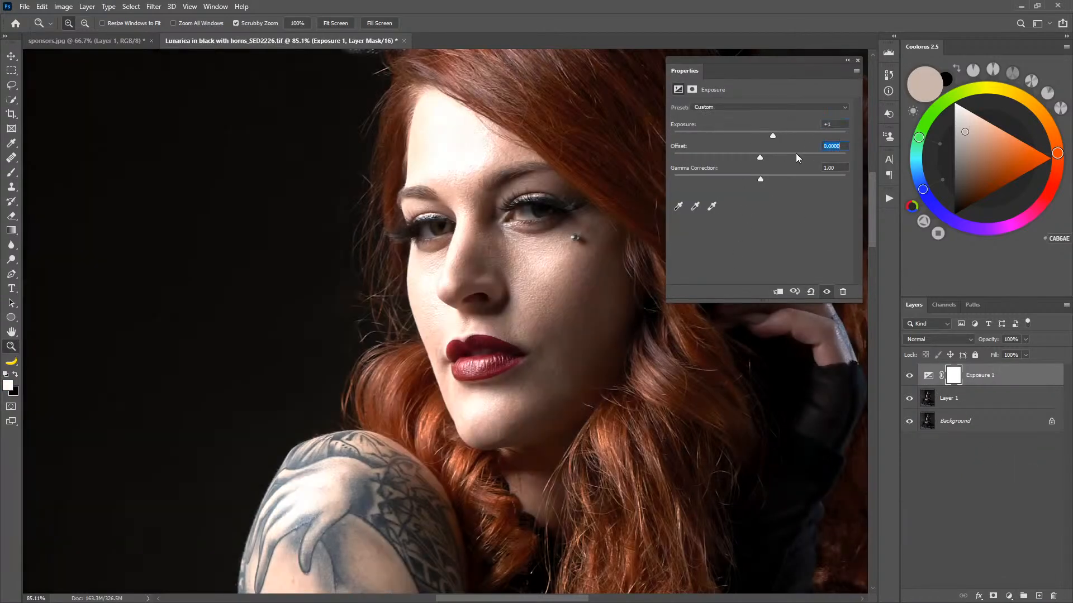
click(856, 60)
double_click(986, 374)
text(dodge)
key(Return)
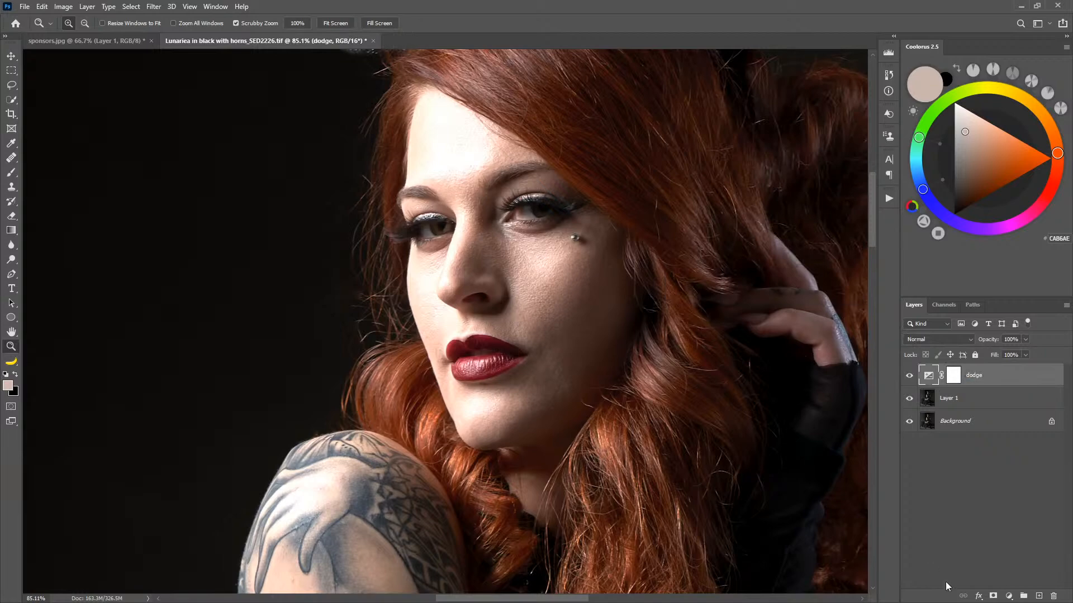
Add a second Exposure adjustment layer above the dodge layer with exposure -1.
click(1008, 596)
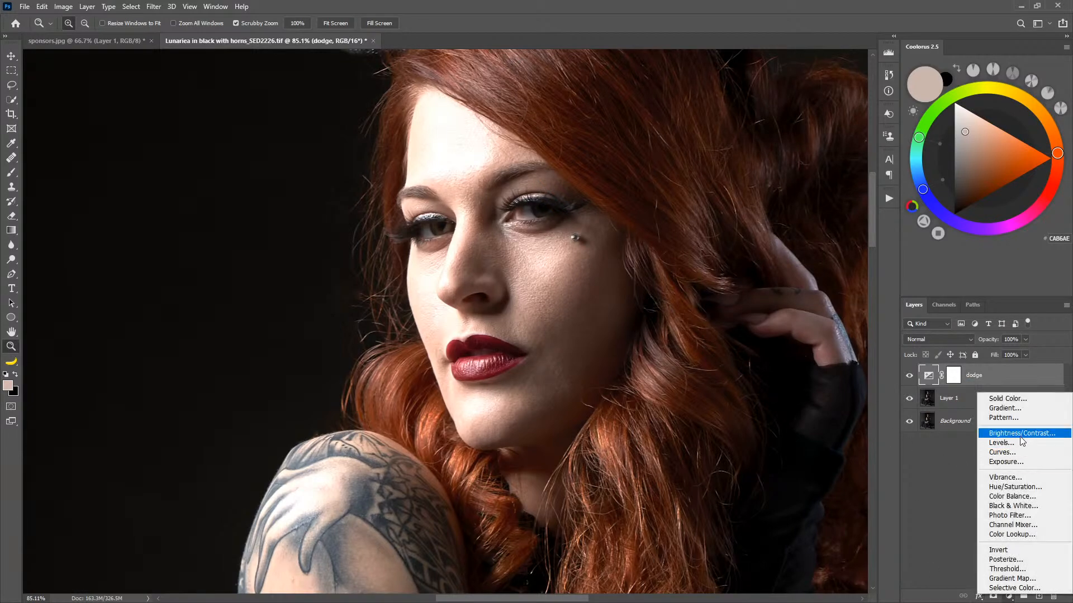
click(1009, 462)
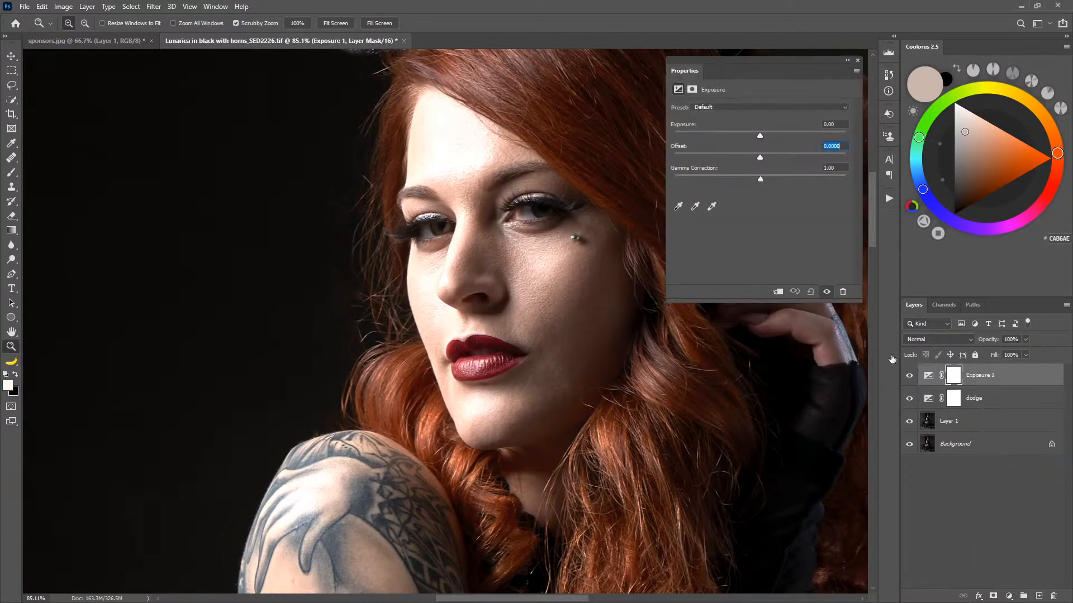
drag(759, 136, 750, 136)
text(-1)
key(Tab)
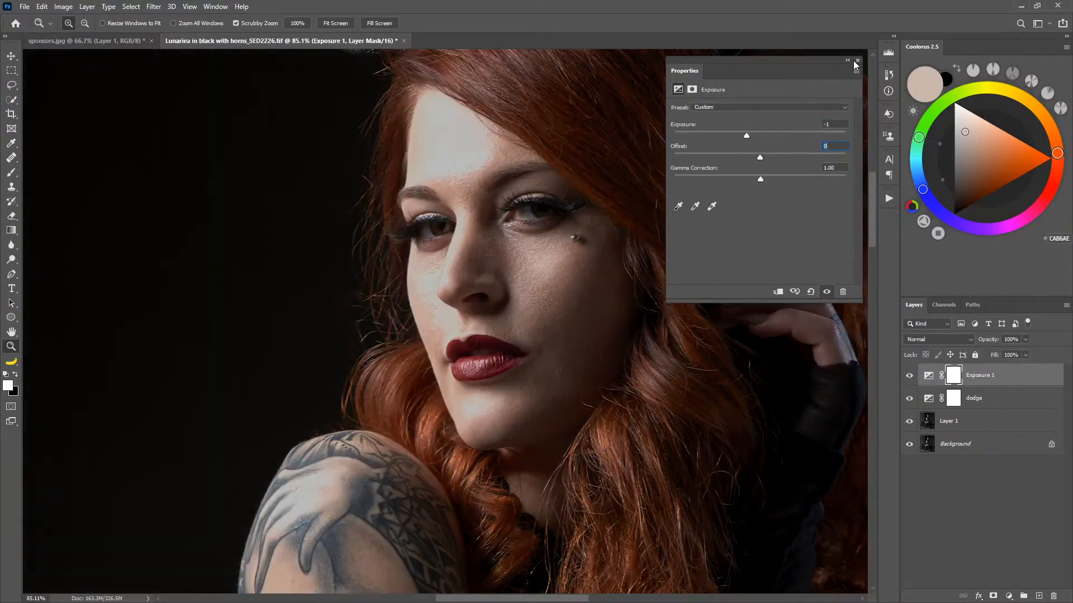
Rename the new Exposure layer burn and move it below the dodge layer.
click(858, 61)
double_click(982, 376)
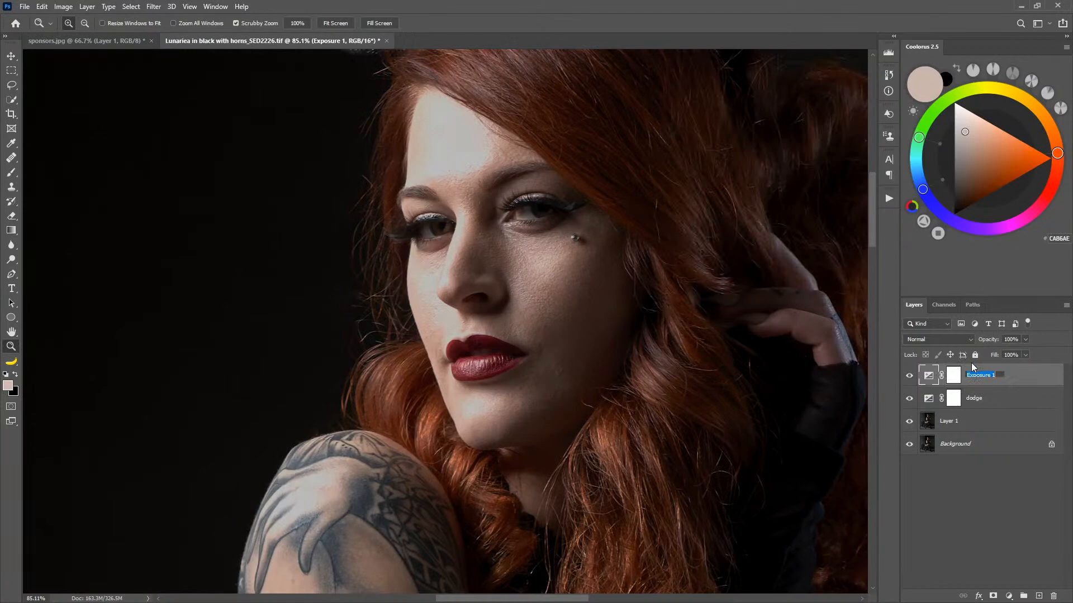
key(Return)
drag(982, 378, 975, 410)
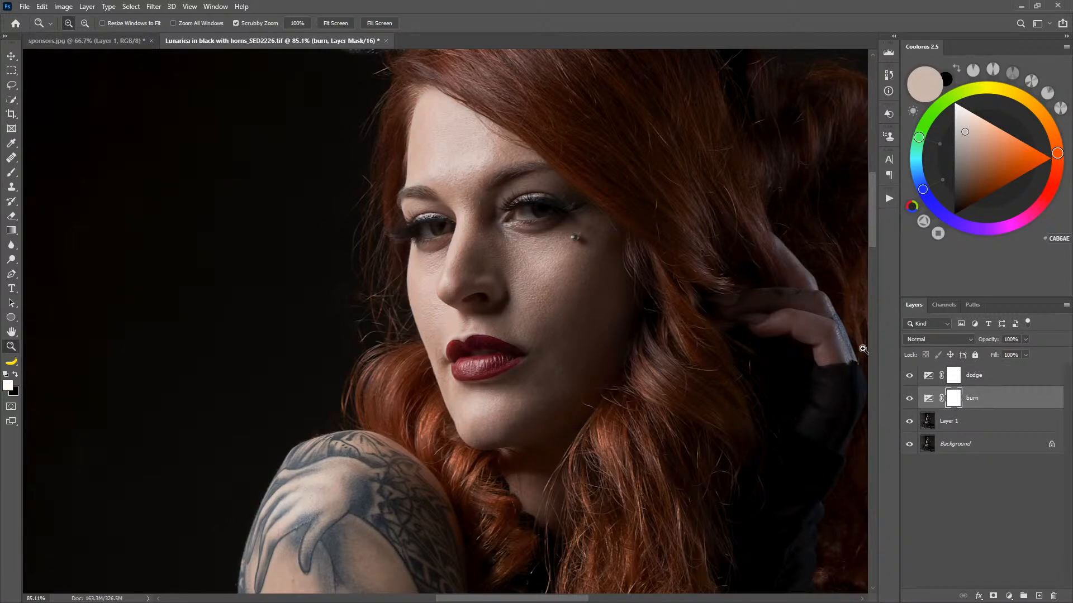
Invert the layer masks of both the dodge and burn layers to black.
click(953, 380)
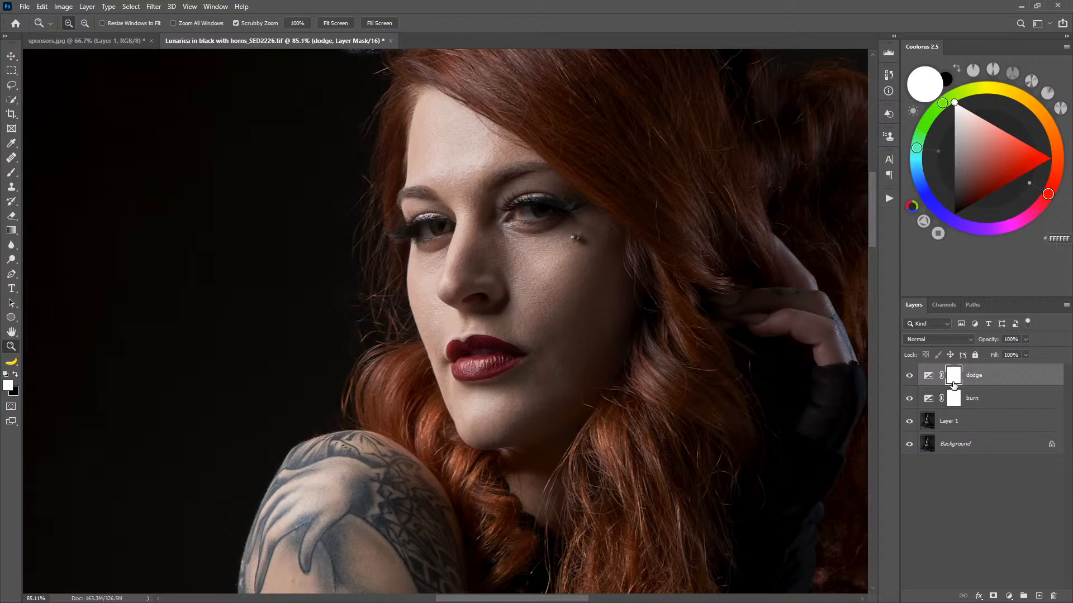
key(ctrl+i)
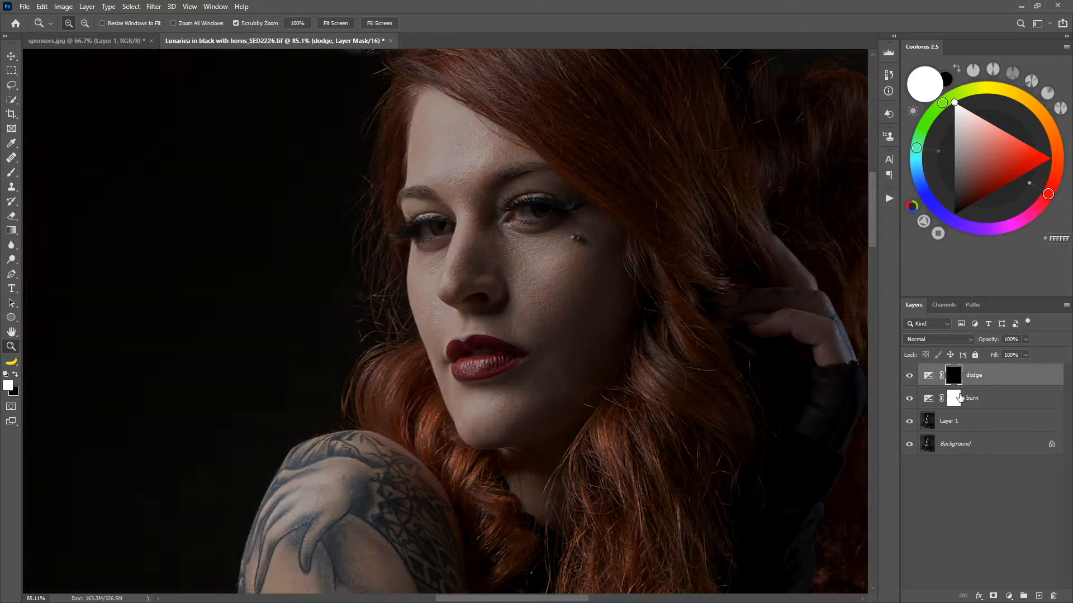
click(952, 394)
key(ctrl+i)
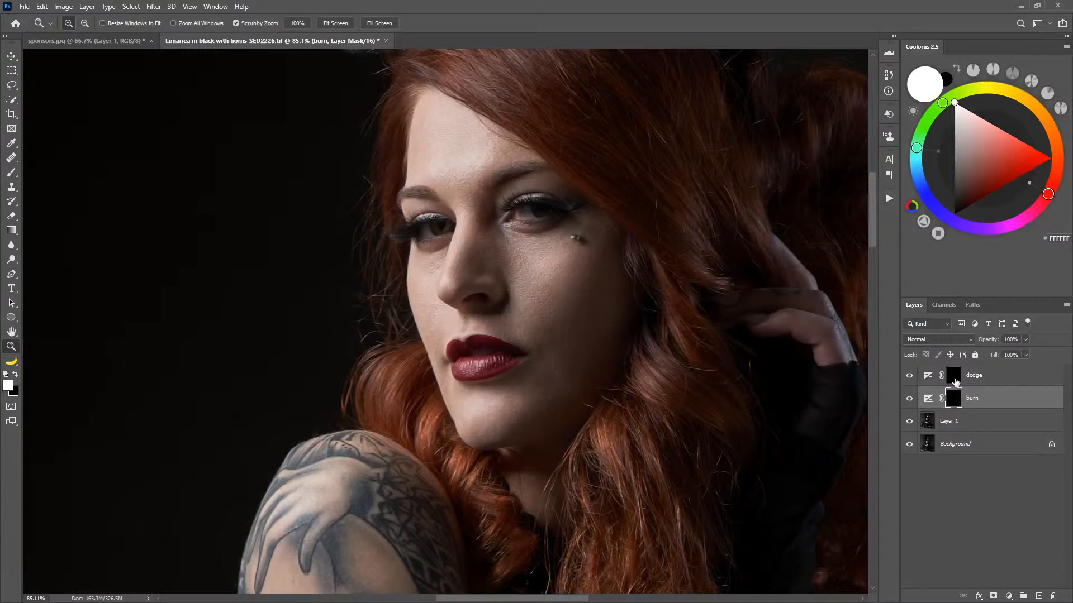
Try a white brush at 1% flow across the nose and cheek on the dodge mask, and inspect the mask.
click(955, 381)
key(b)
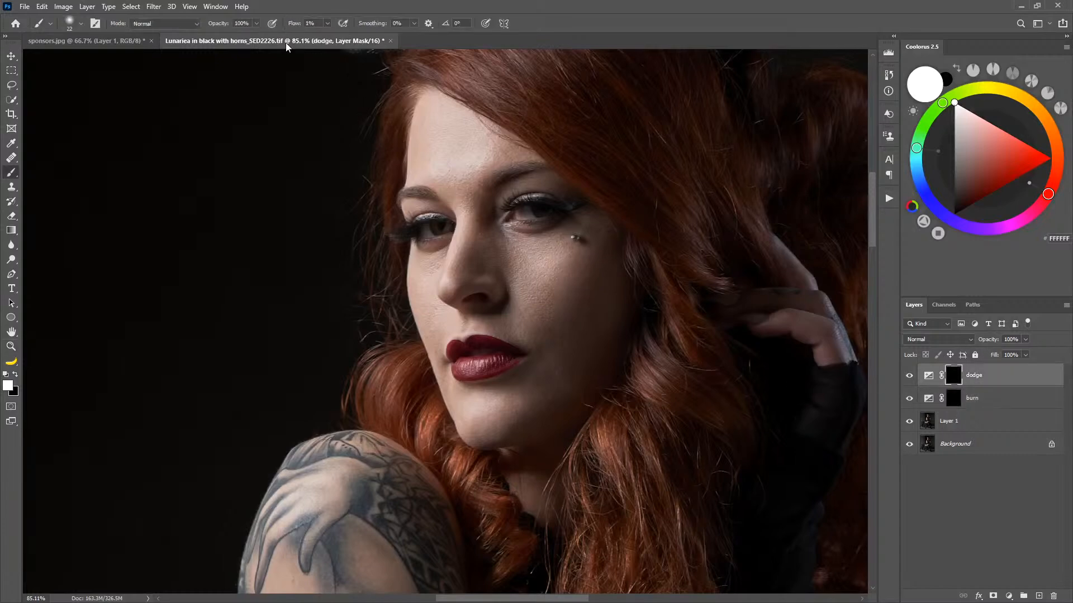
drag(464, 305, 476, 305)
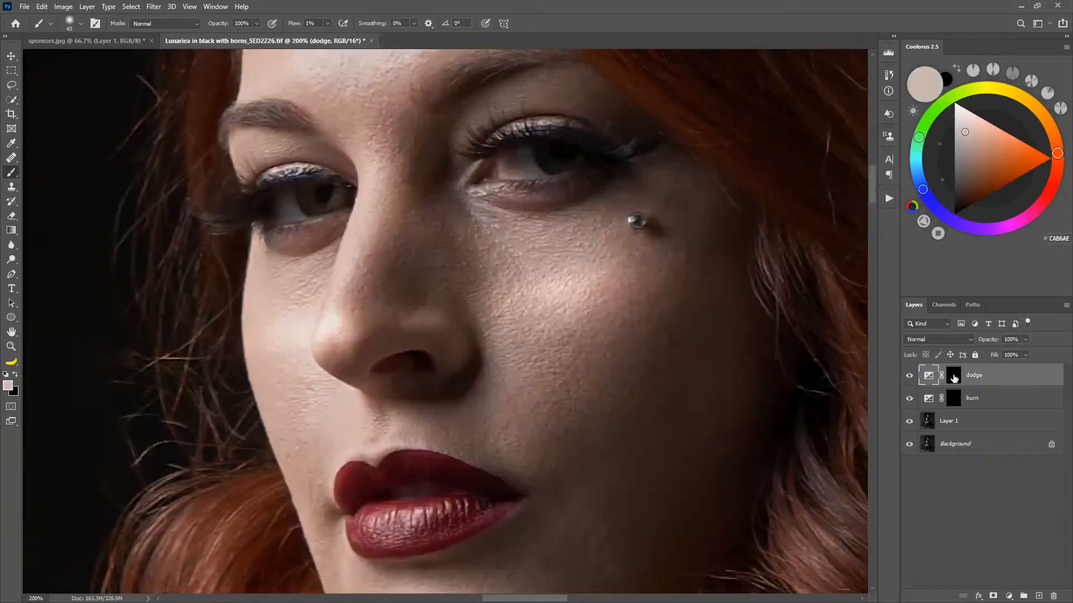
alt+click(959, 382)
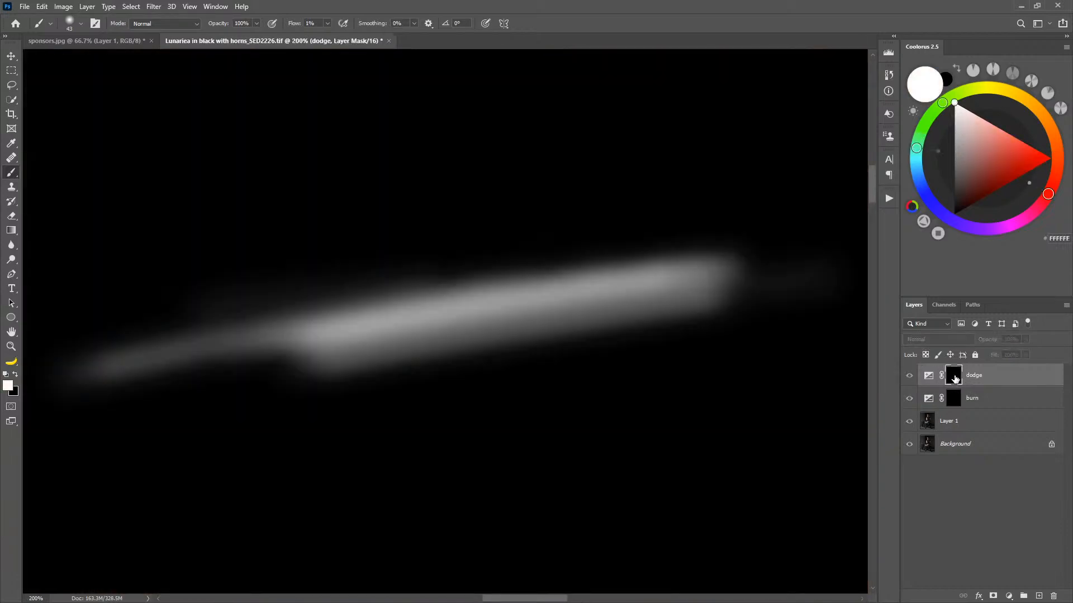
alt+click(955, 379)
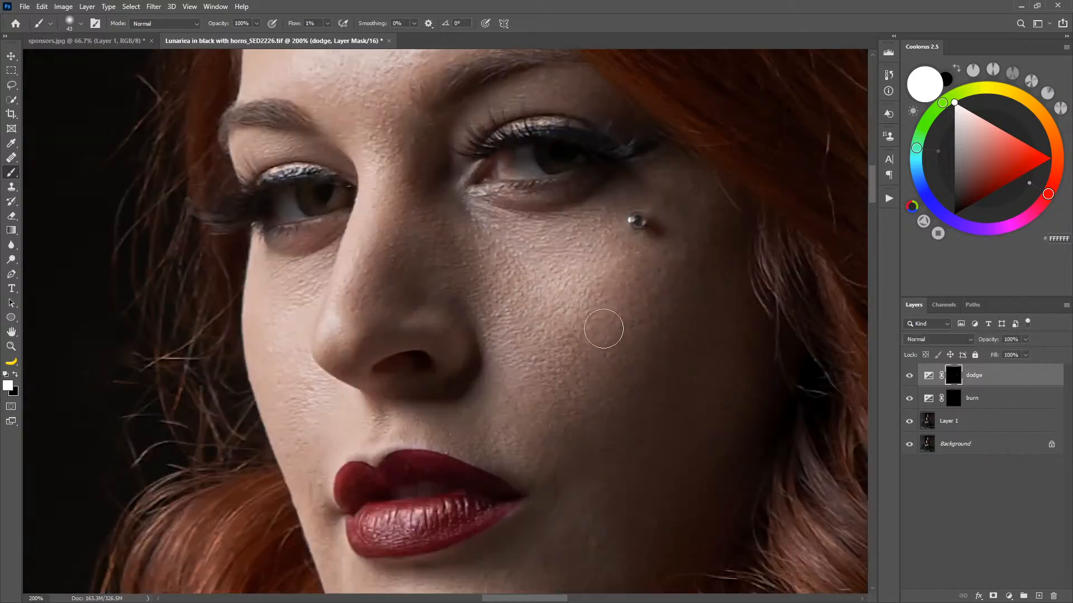
Run the Frequency 16 bit action on Layer 1 with a 6.0-pixel Gaussian Blur and delete its Brush layer.
key(z)
mouse_move(637, 368)
mouse_down()
mouse_move(611, 375)
mouse_move(701, 387)
mouse_move(673, 457)
mouse_move(627, 363)
mouse_up()
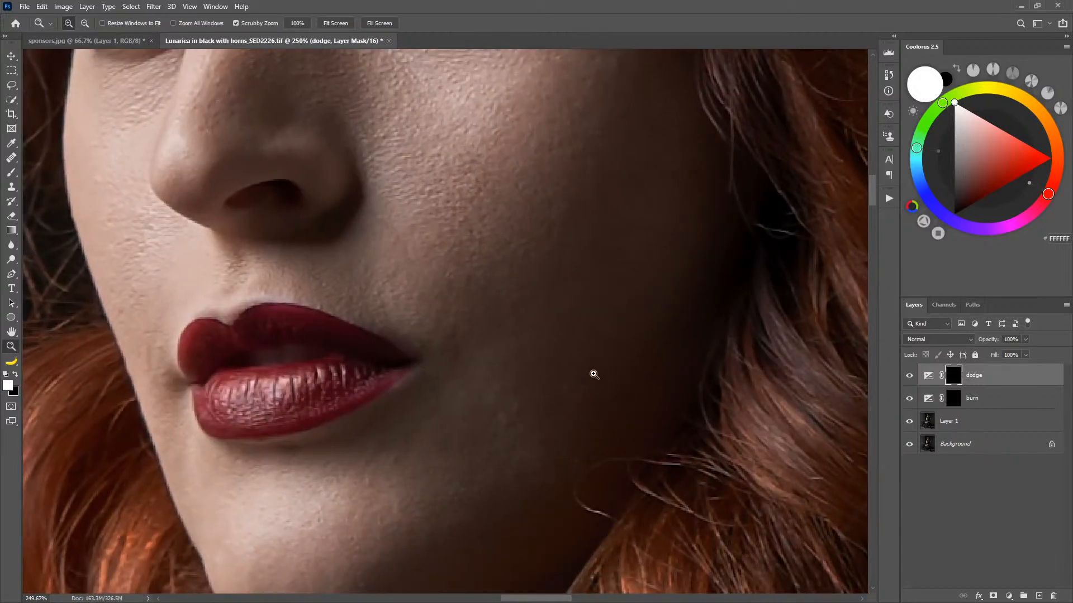
drag(568, 434, 621, 338)
click(965, 422)
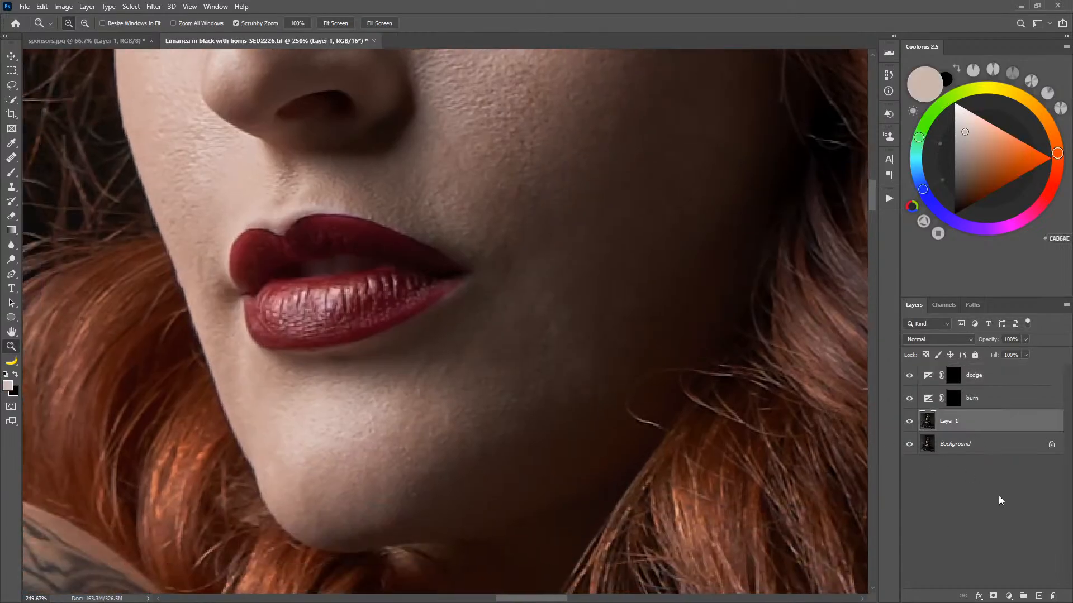
click(888, 198)
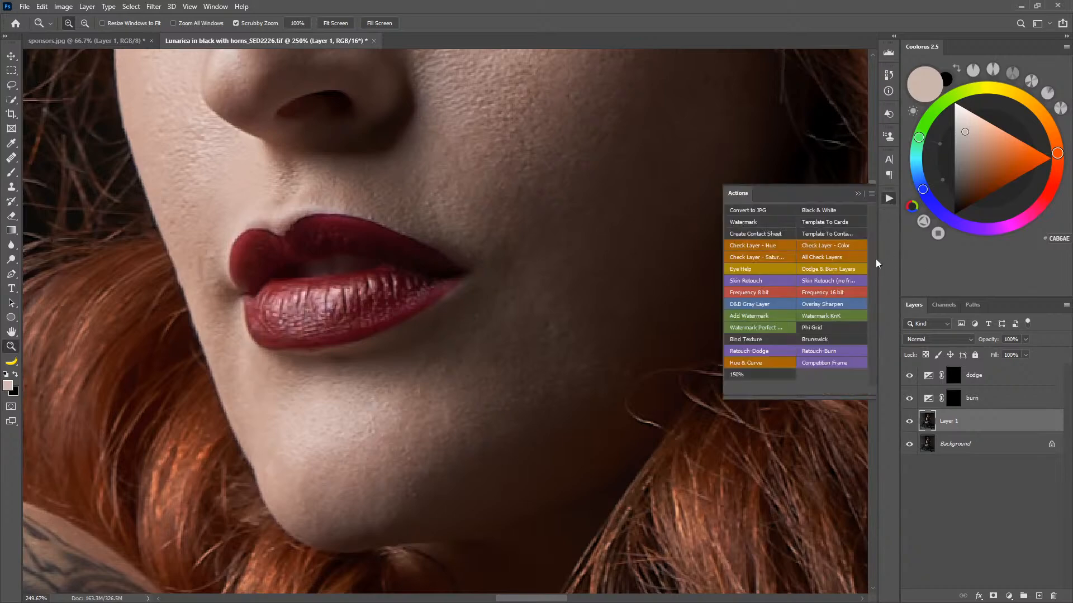
click(832, 293)
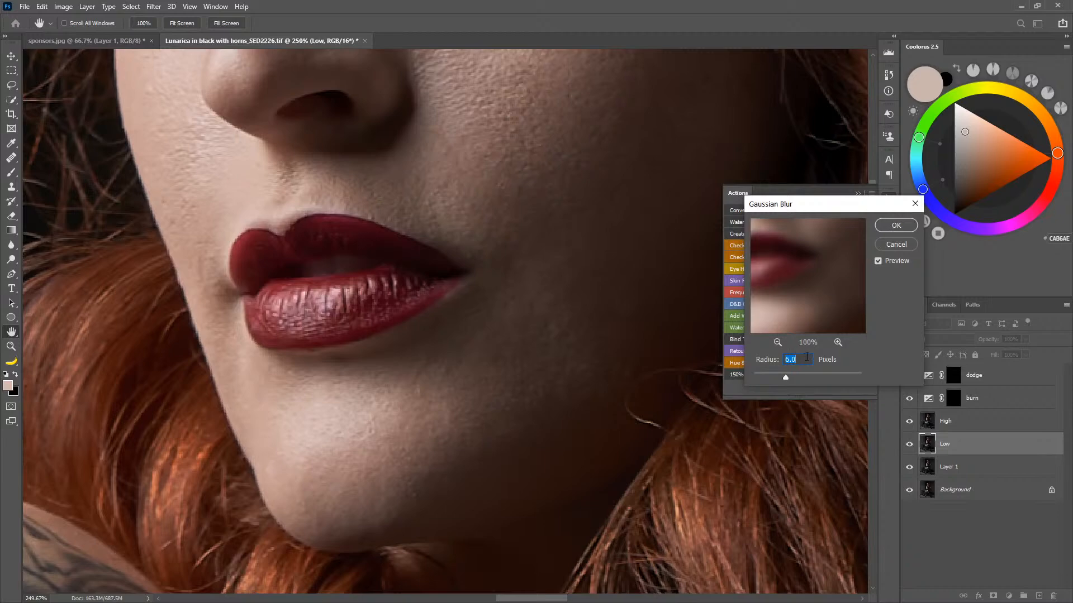
click(902, 225)
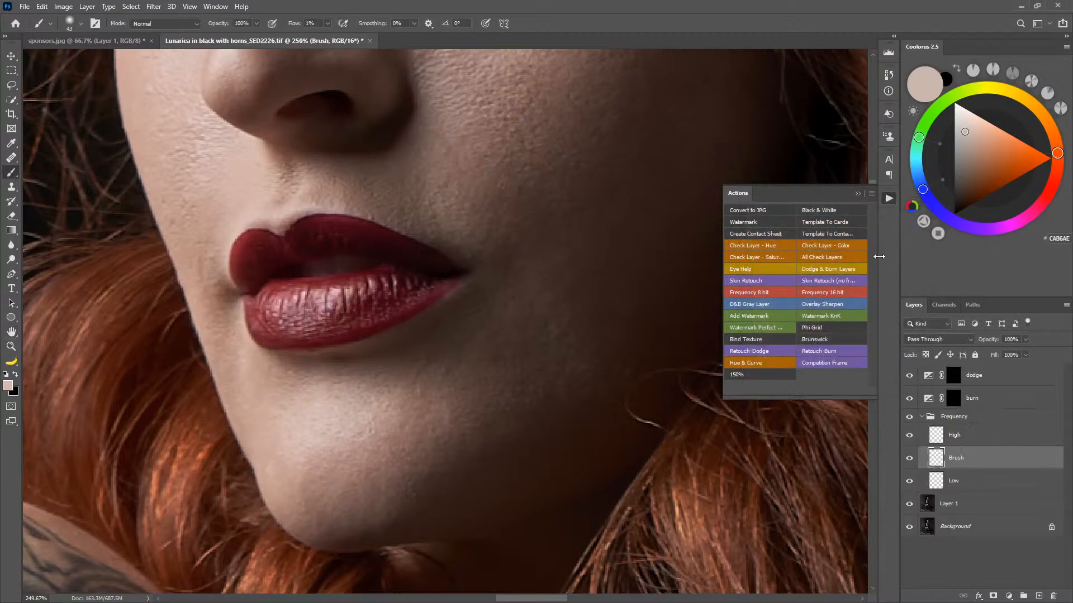
key(Delete)
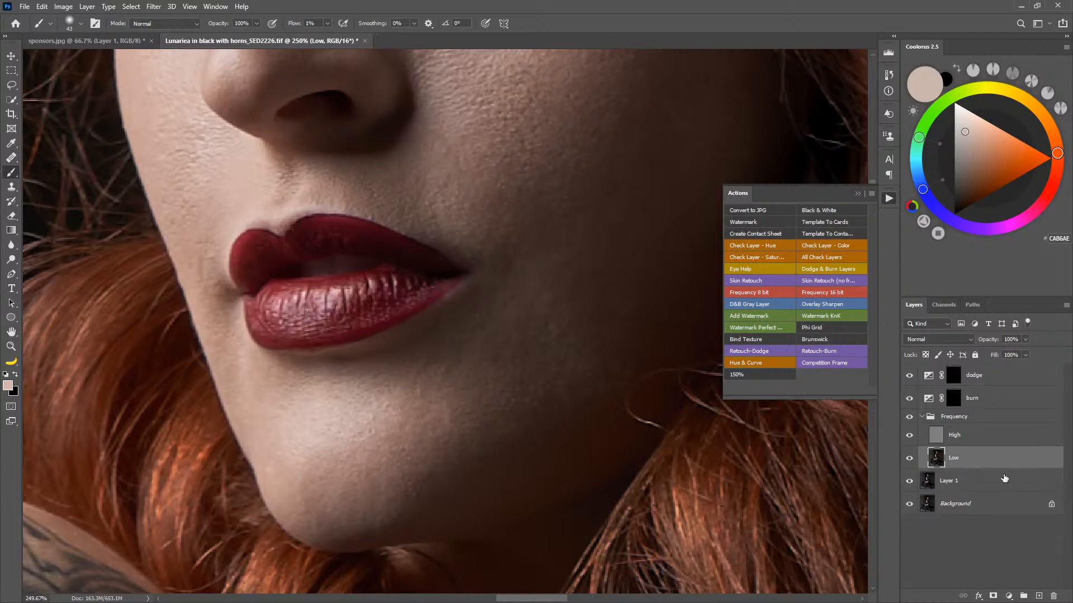
click(858, 193)
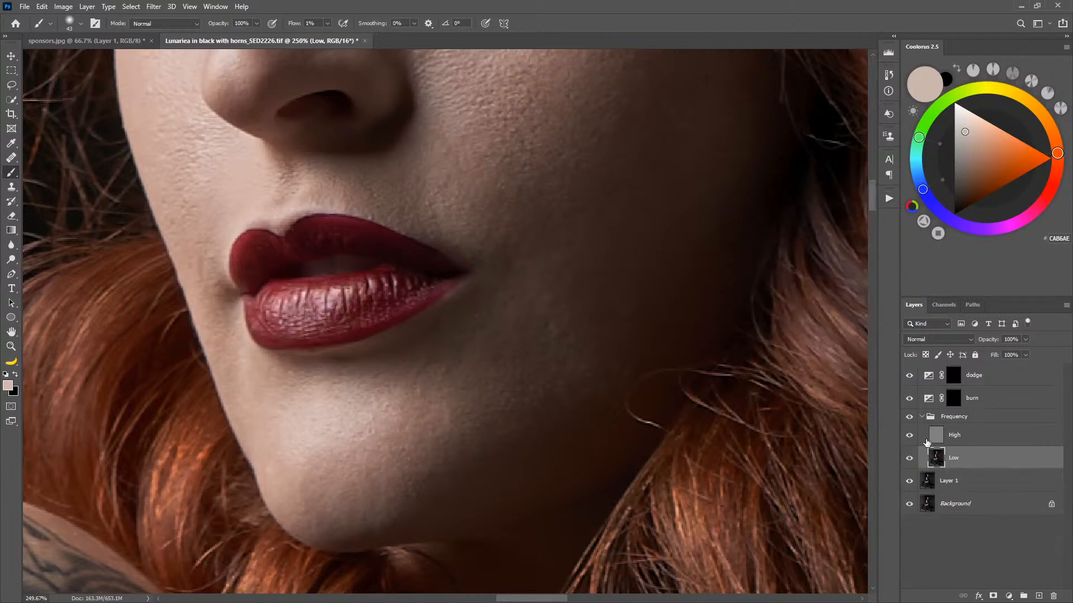
Clone clean skin texture over the small blemishes beside the mouth corner on the High layer.
click(969, 437)
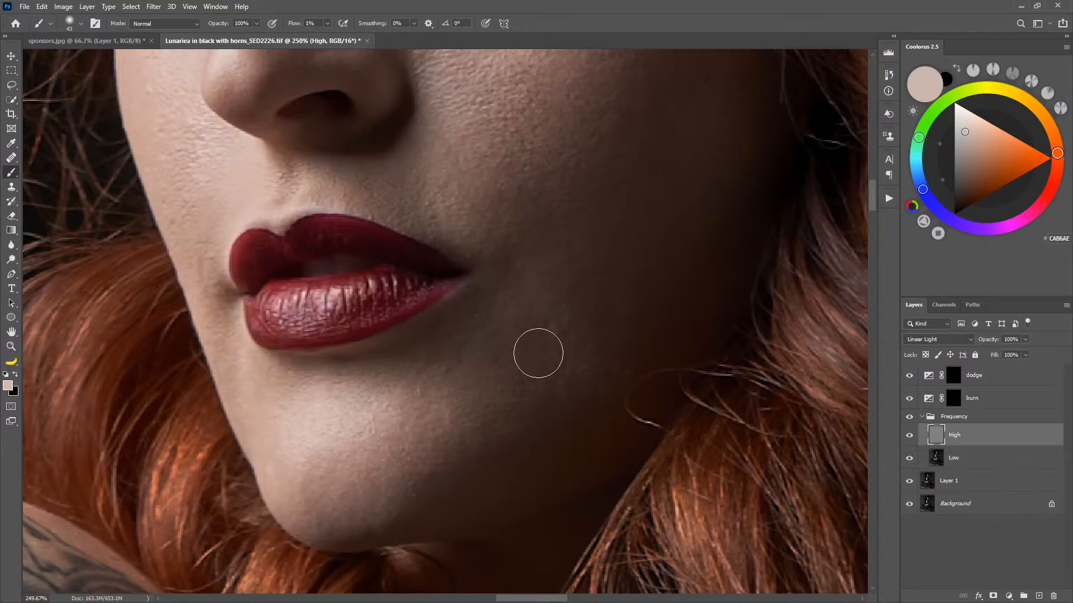
key(s)
drag(558, 364, 554, 364)
alt+click(582, 314)
click(567, 320)
alt+click(582, 322)
drag(549, 326, 546, 327)
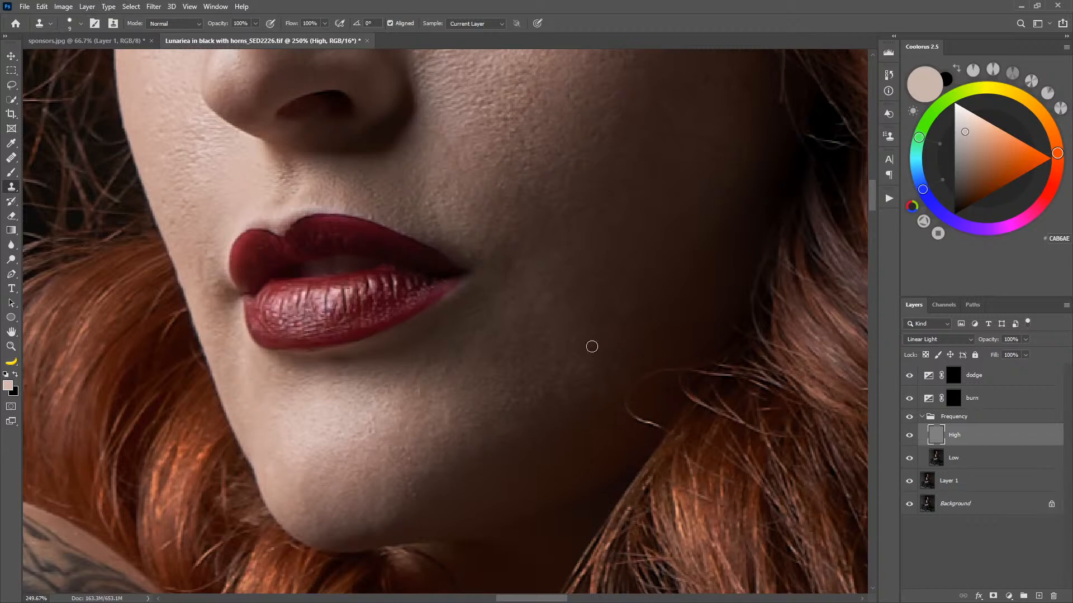
Add a Solid Color fill layer above the dodge layer with neutral gray 898989.
key(z)
drag(632, 351, 587, 382)
drag(640, 313, 606, 392)
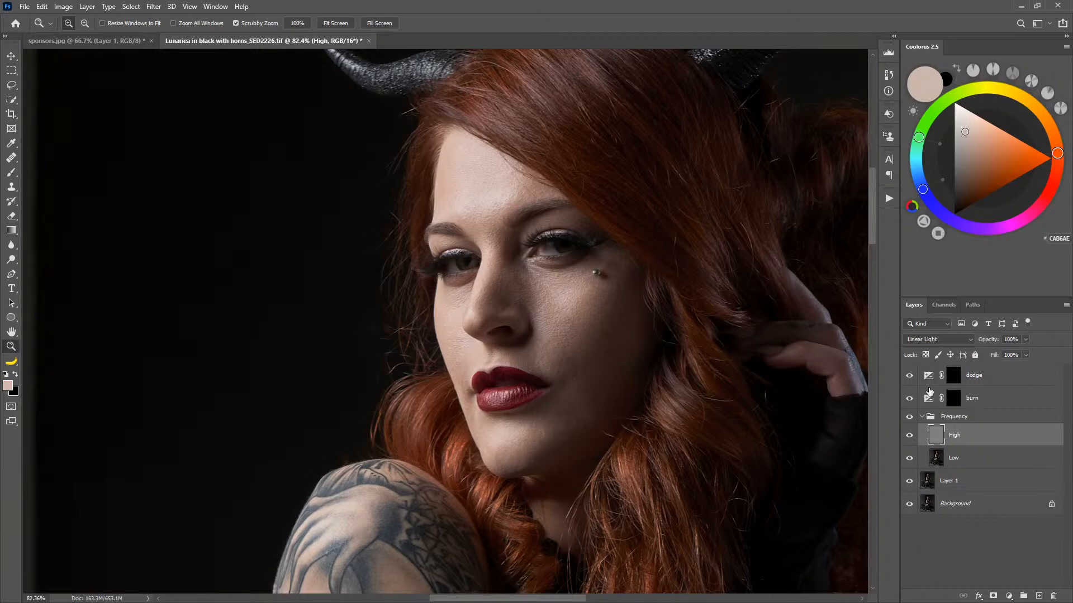
click(1003, 379)
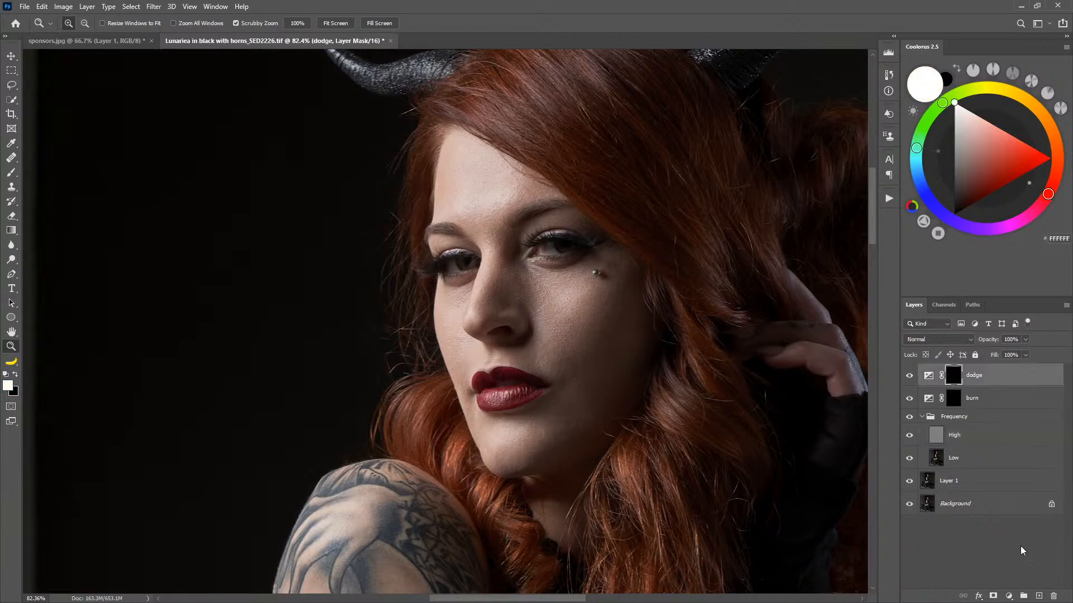
click(1008, 596)
click(1002, 400)
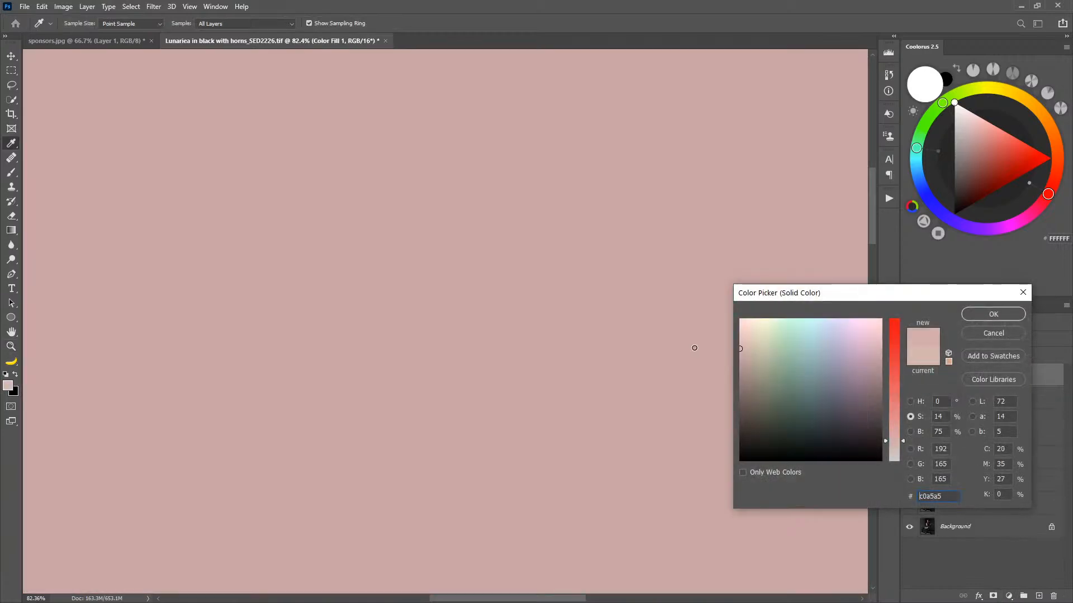
click(693, 347)
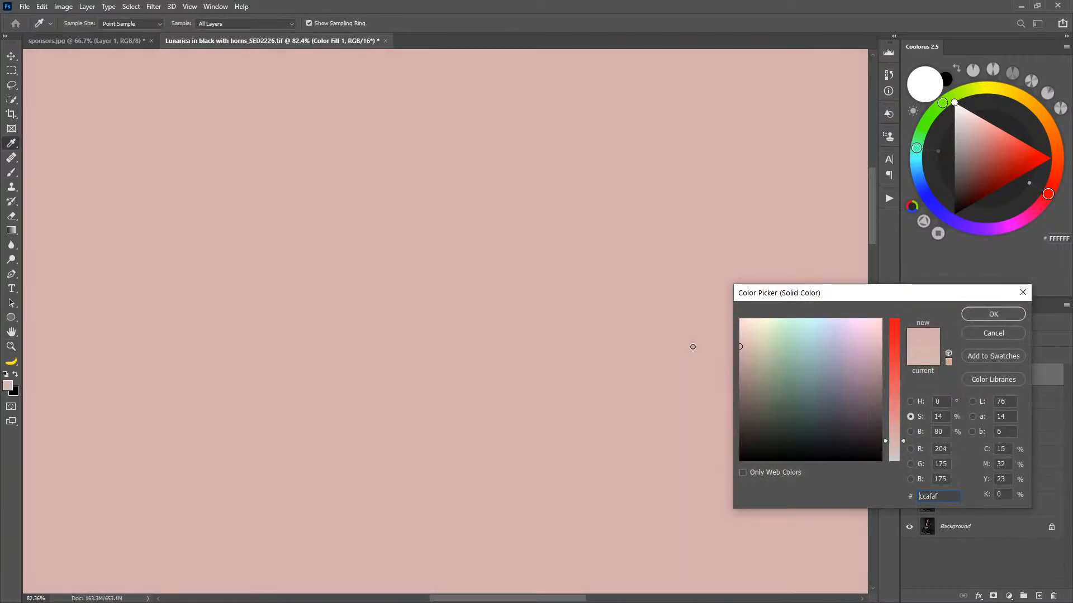
click(921, 402)
drag(715, 342, 658, 384)
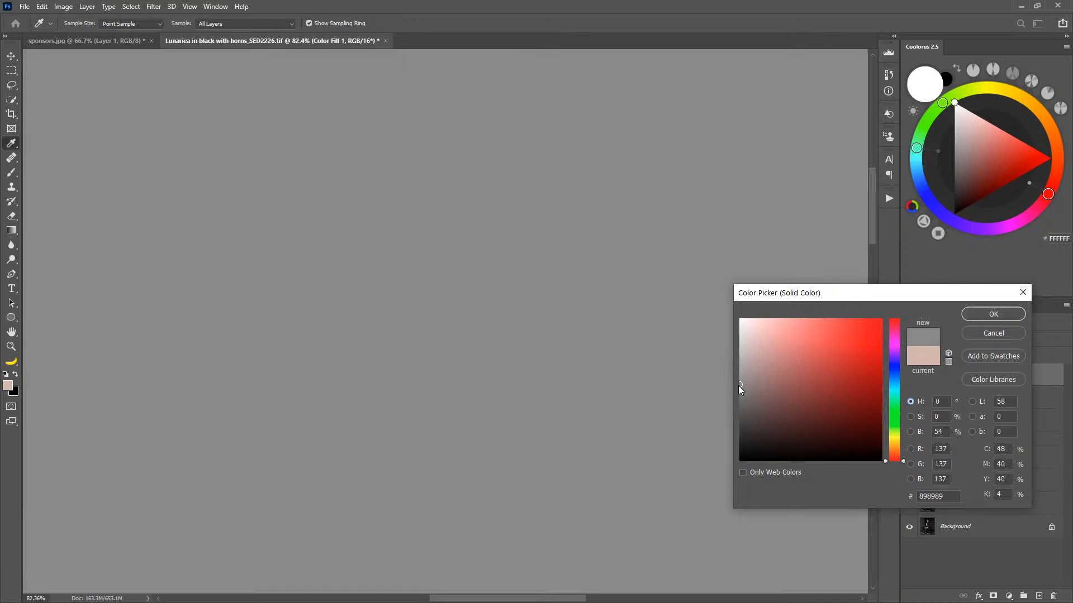
click(1000, 319)
Set the gray fill layer's blend mode to Hue.
key(z)
click(958, 338)
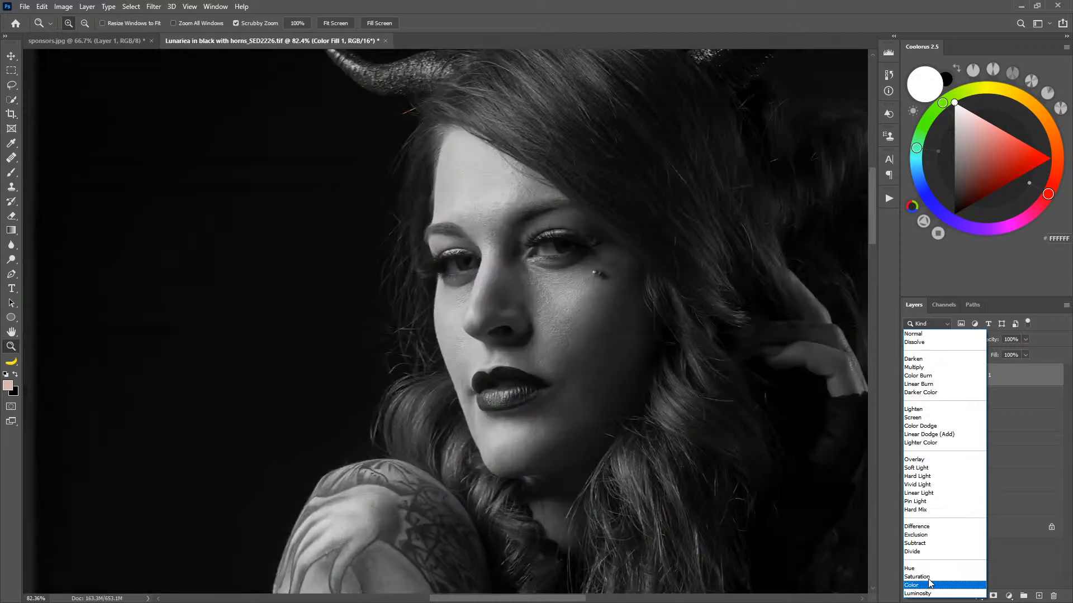
click(930, 568)
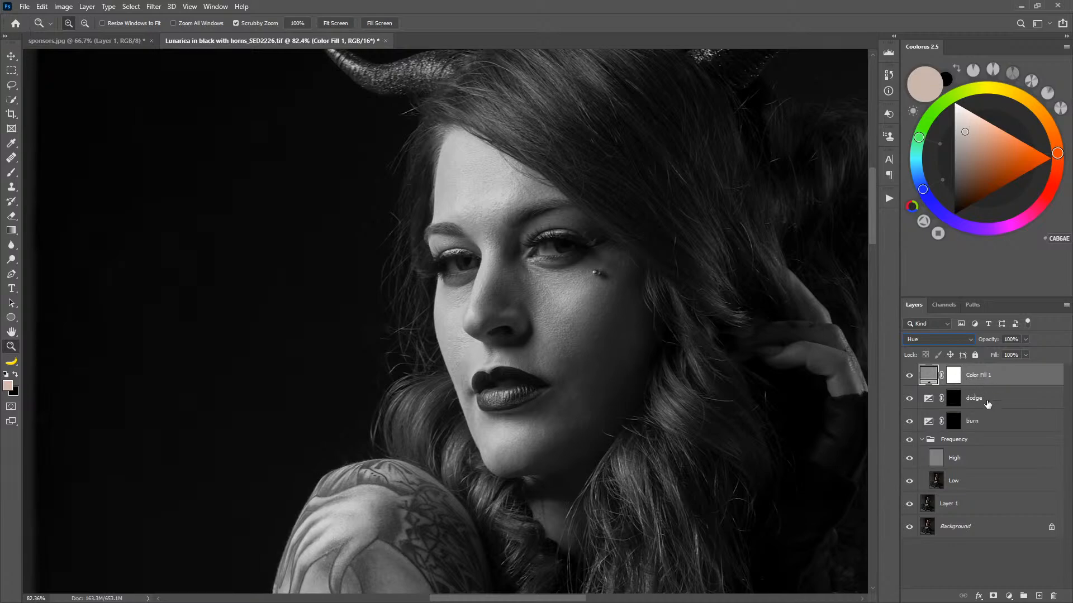
Add a Curves adjustment layer above the gray fill and bend it into a steep S-curve that exaggerates skin contrast.
drag(595, 416, 663, 426)
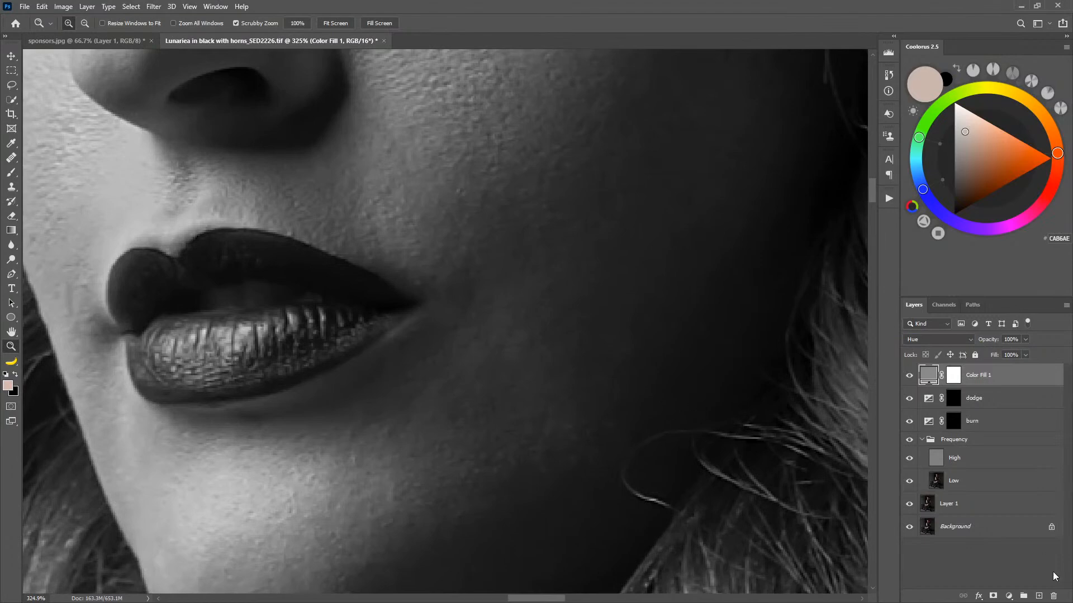
click(1008, 596)
click(1001, 455)
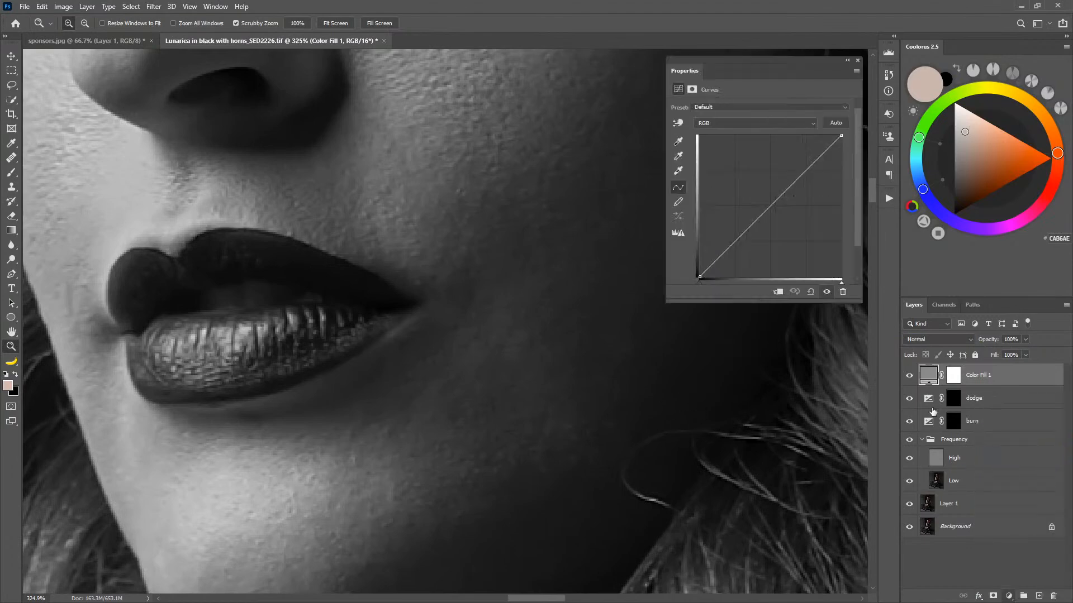
drag(746, 234, 753, 232)
drag(803, 177, 774, 171)
drag(753, 233, 732, 228)
drag(774, 172, 756, 165)
mouse_move(735, 227)
mouse_down()
mouse_move(739, 239)
mouse_move(731, 221)
mouse_up()
drag(760, 162, 747, 165)
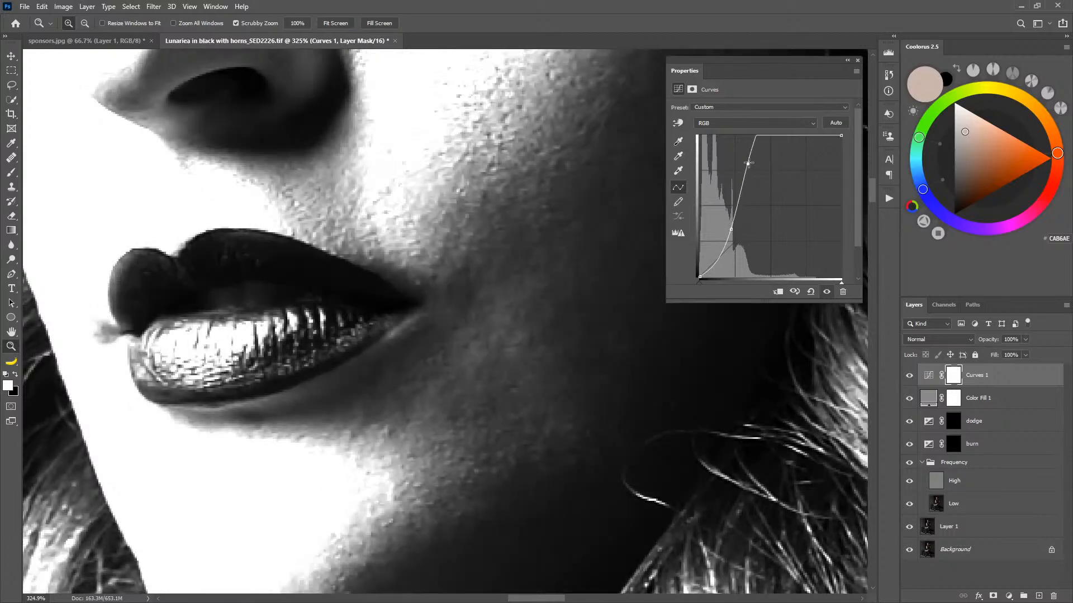
drag(731, 230, 726, 230)
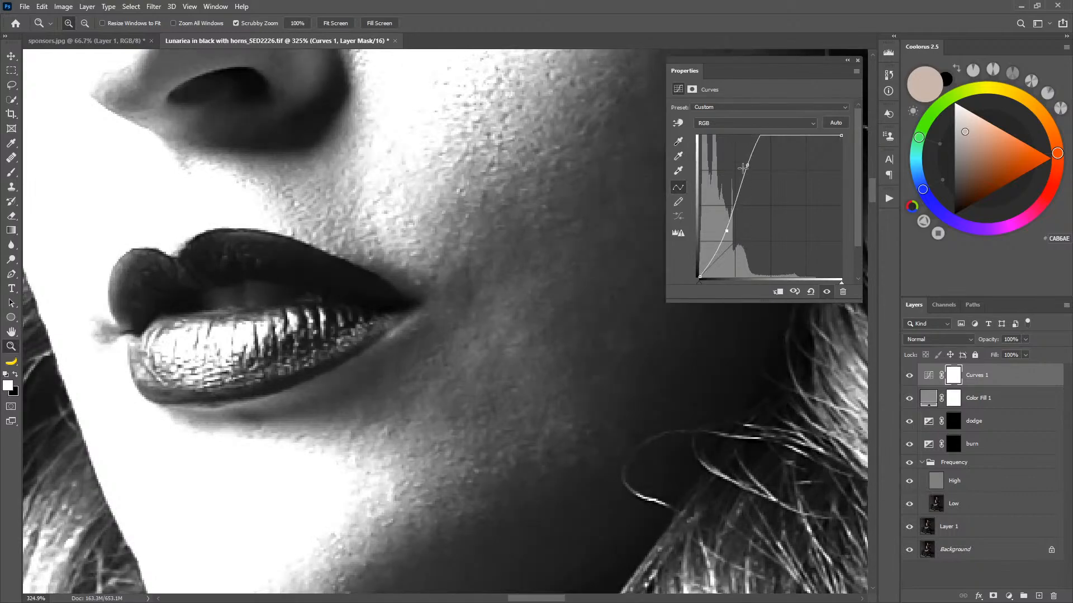
drag(747, 165, 742, 164)
Brush white at 1% flow on the dodge mask to lighten dark patches on the cheek and chin beside the mouth.
mouse_move(576, 396)
mouse_down()
mouse_move(552, 416)
mouse_move(586, 403)
mouse_up()
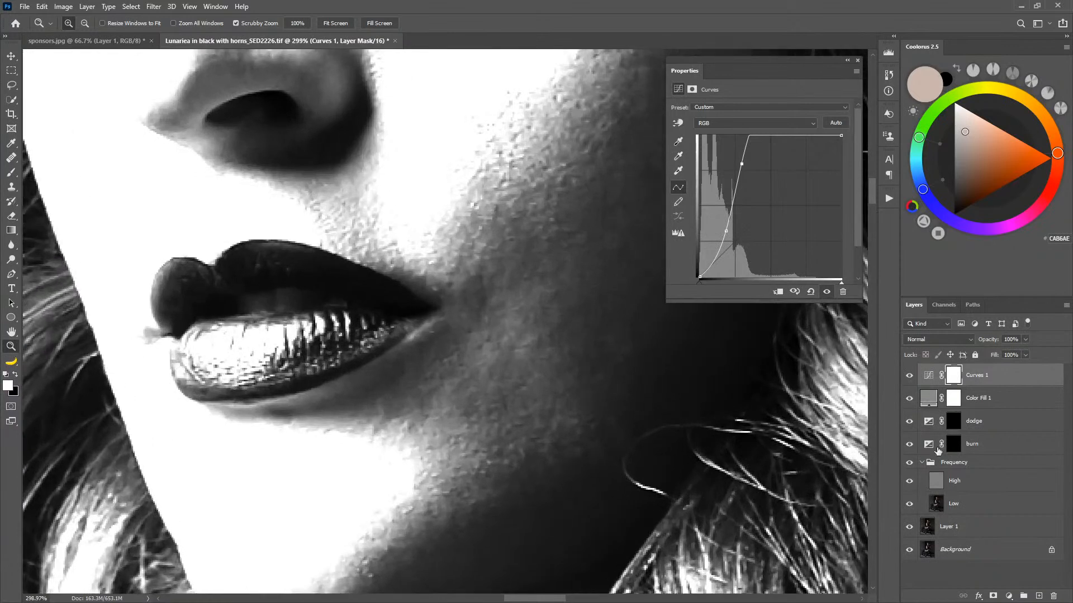
click(953, 421)
key(b)
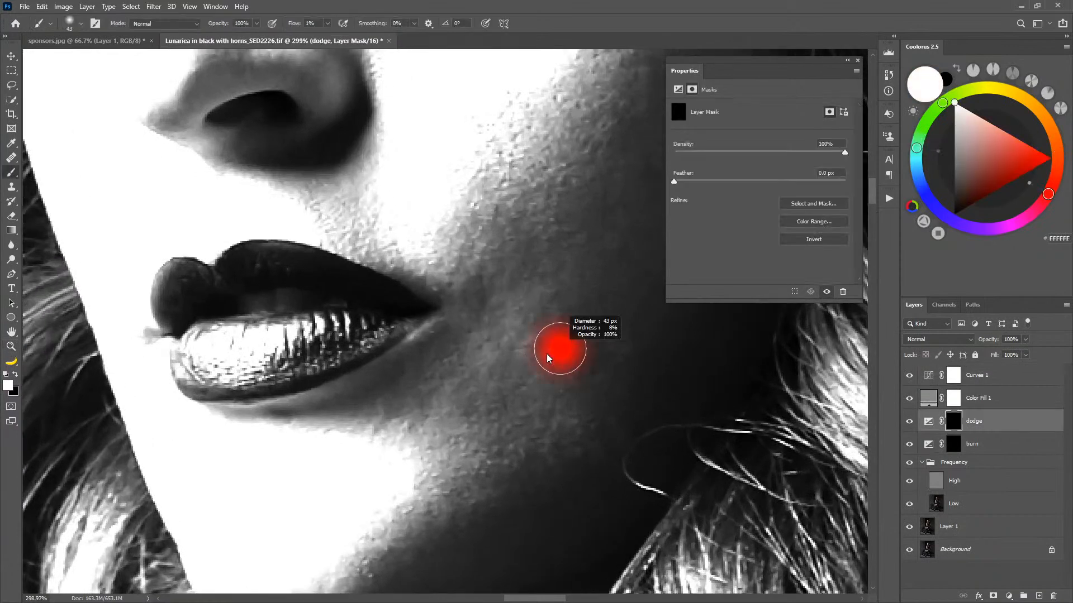
drag(531, 360, 493, 216)
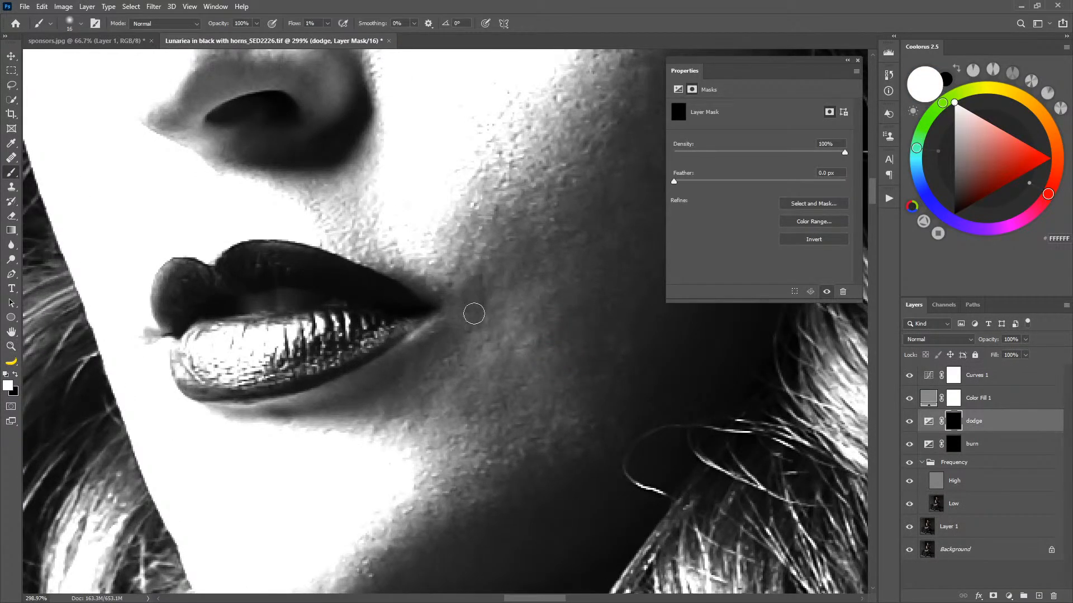
drag(513, 318, 494, 317)
drag(553, 332, 575, 314)
drag(476, 418, 471, 414)
Brush white on the burn mask to darken light patches on the cheek beside the mouth, and reselect the dodge mask.
click(954, 443)
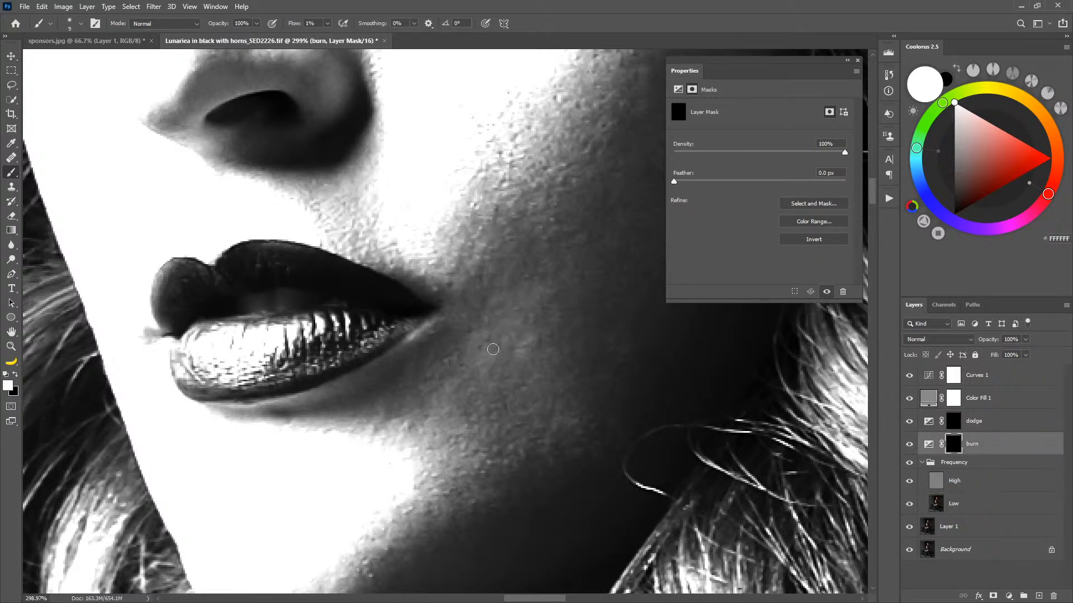
mouse_move(498, 348)
alt+mouse_down()
mouse_move(481, 362)
mouse_move(535, 334)
mouse_move(513, 318)
mouse_move(528, 315)
mouse_move(486, 312)
mouse_move(531, 313)
mouse_move(475, 333)
mouse_move(488, 317)
mouse_move(526, 338)
mouse_move(502, 330)
mouse_move(492, 344)
mouse_move(543, 372)
mouse_move(523, 345)
mouse_move(534, 384)
mouse_move(536, 325)
mouse_move(506, 347)
mouse_move(477, 342)
mouse_move(475, 363)
mouse_move(497, 342)
mouse_move(551, 423)
mouse_move(543, 416)
mouse_move(640, 366)
mouse_move(626, 344)
alt+mouse_up()
alt+right_click(628, 352)
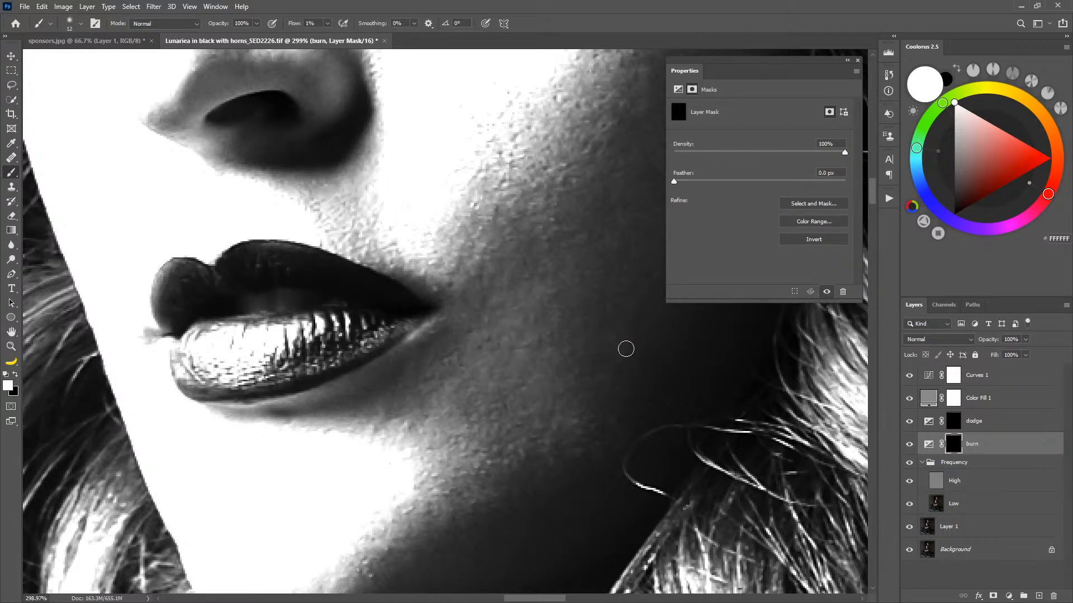
alt+right_click(550, 353)
click(954, 428)
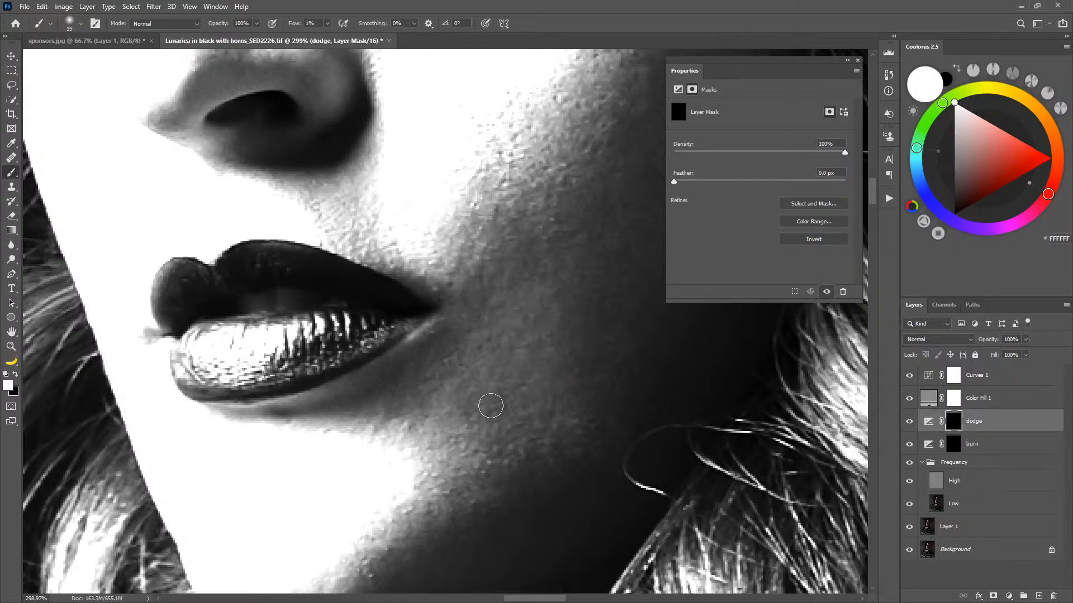
Hide the Curves 1 and Color Fill 1 check layers to bring the portrait back to full color.
key(z)
drag(589, 439, 548, 471)
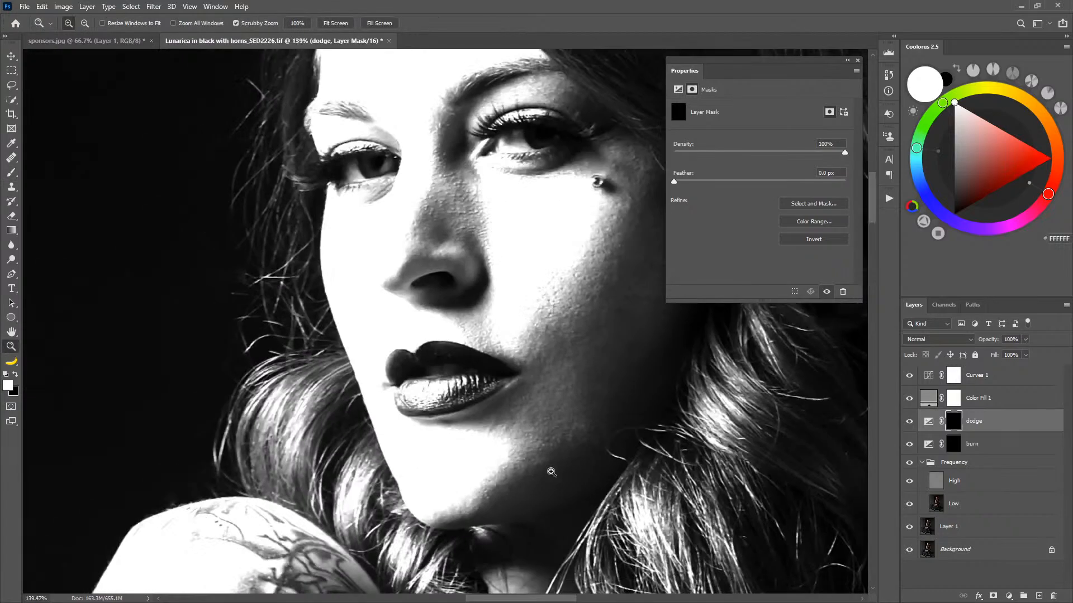
drag(909, 376, 910, 401)
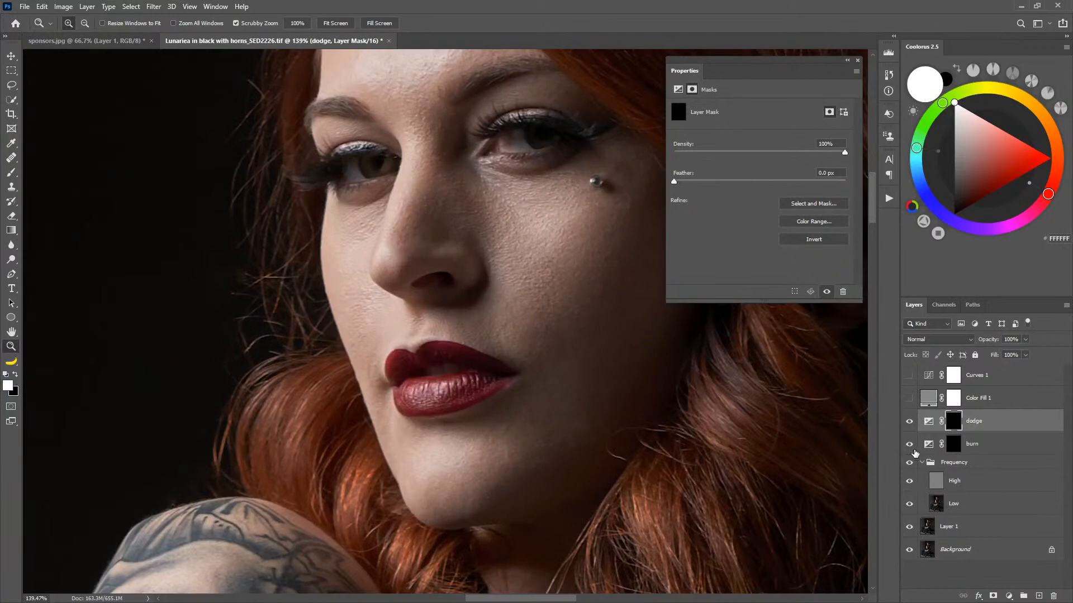
Group the dodge and burn layers together and name the group "d & b".
click(1006, 424)
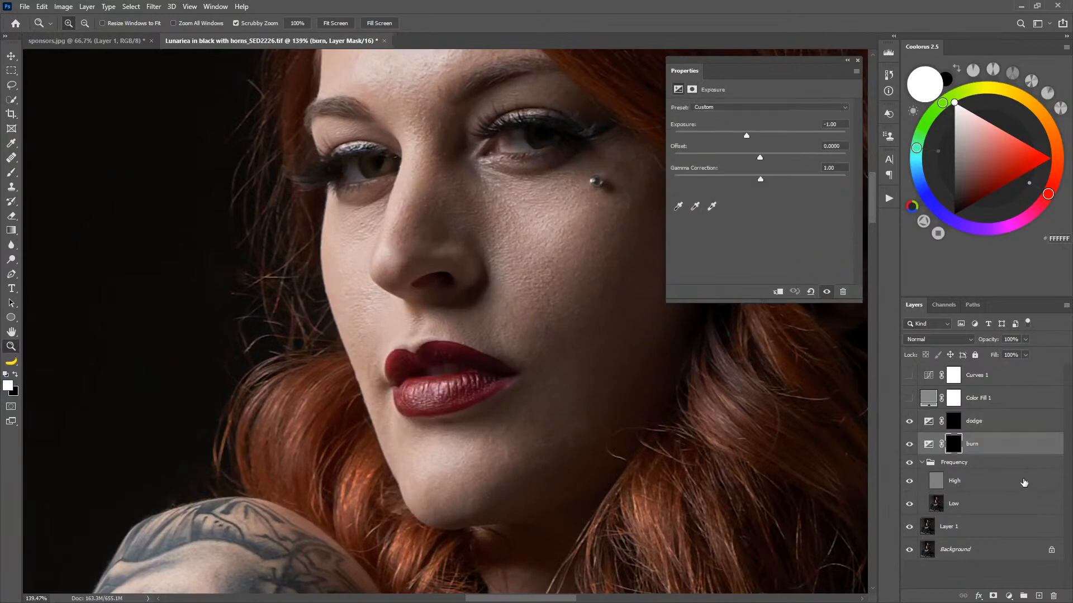
shift+click(1010, 444)
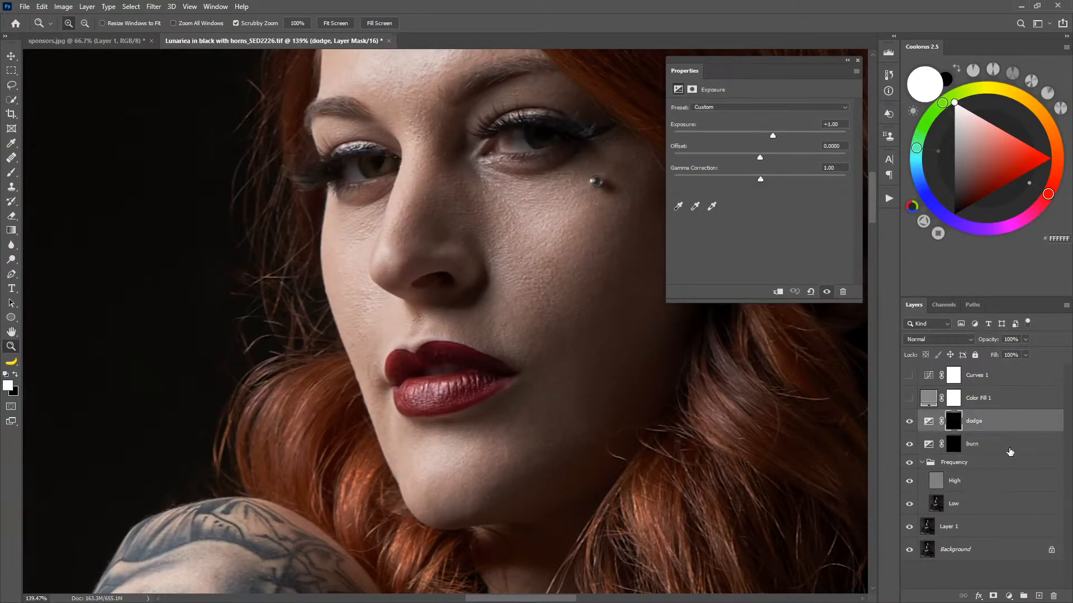
click(1024, 596)
double_click(951, 417)
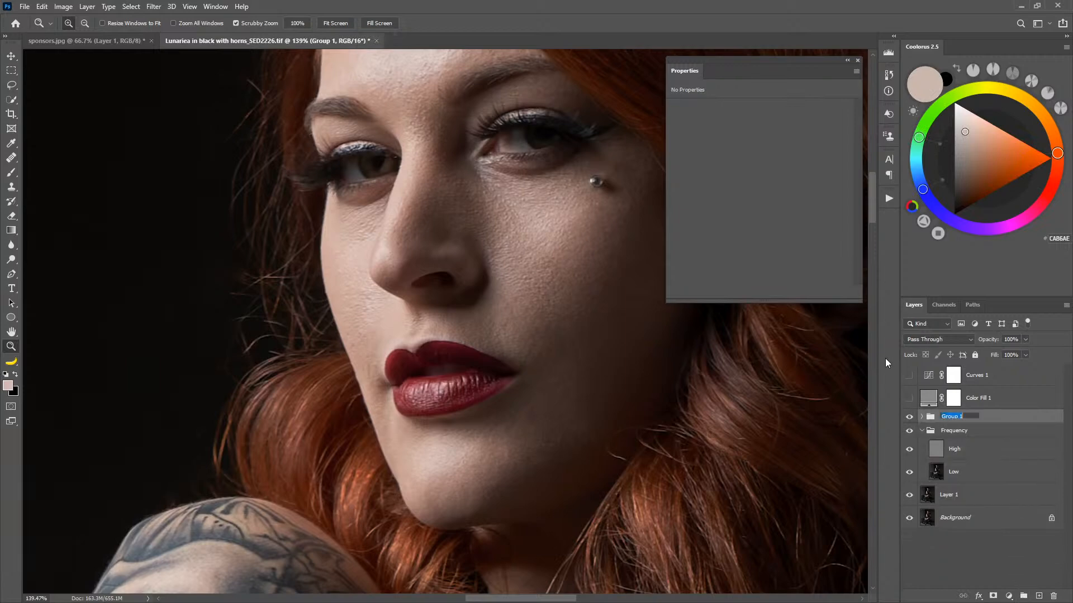
text(d & b)
key(Return)
Compare the face with and without the d & b group and inspect the retouched skin around the mouth.
click(909, 416)
click(909, 421)
click(909, 421)
click(910, 420)
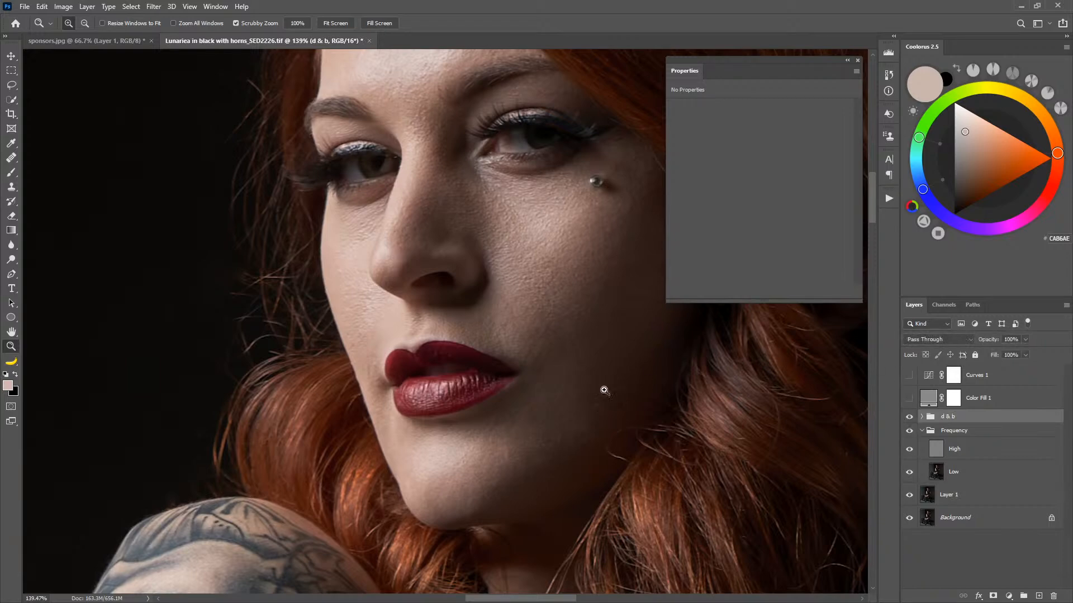
drag(601, 380, 566, 399)
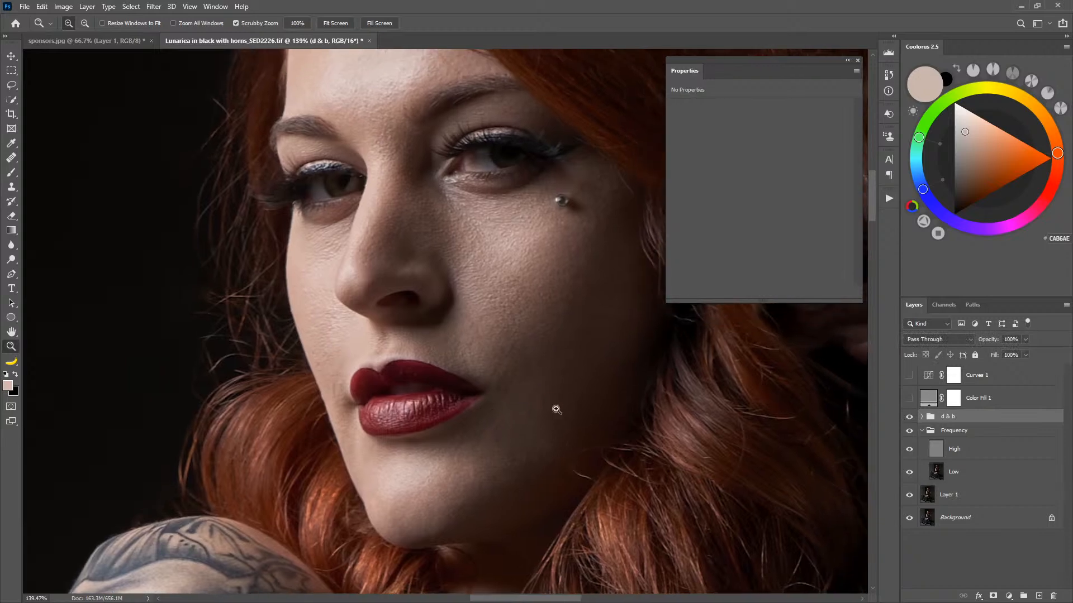
drag(515, 483, 573, 388)
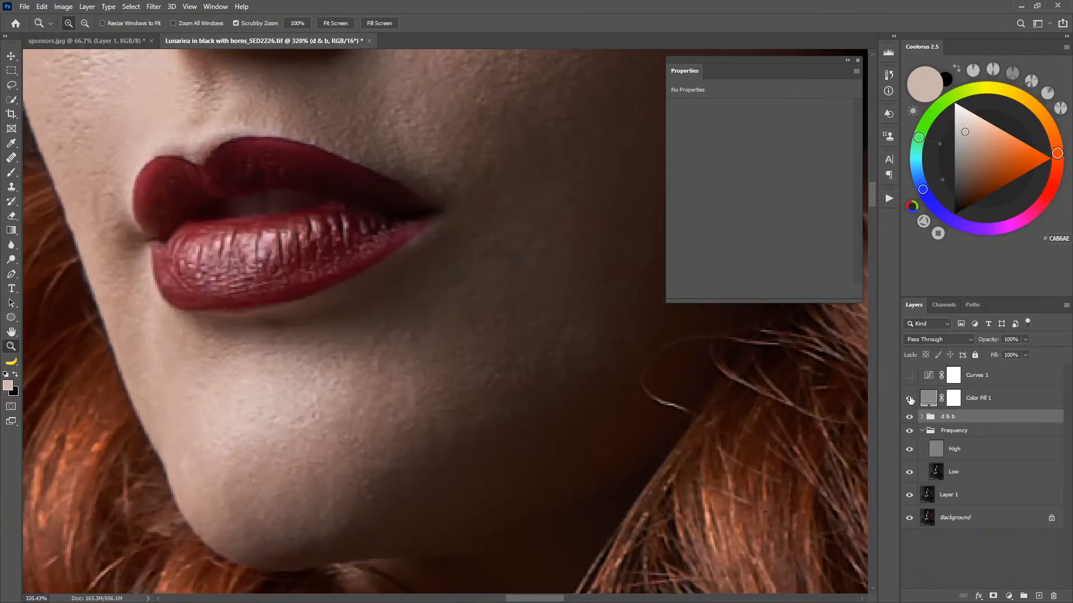
Show Color Fill 1 and Curves 1 again, and steepen the curve in the shadows to expose contrast on the dark side of the face.
drag(909, 399, 909, 376)
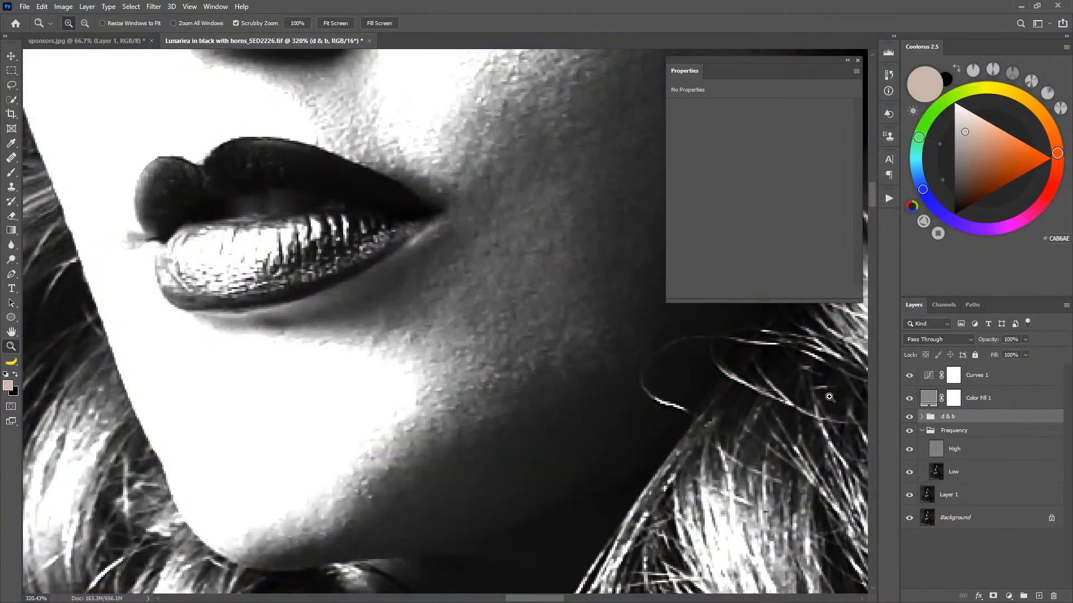
drag(558, 288, 555, 391)
drag(593, 313, 535, 414)
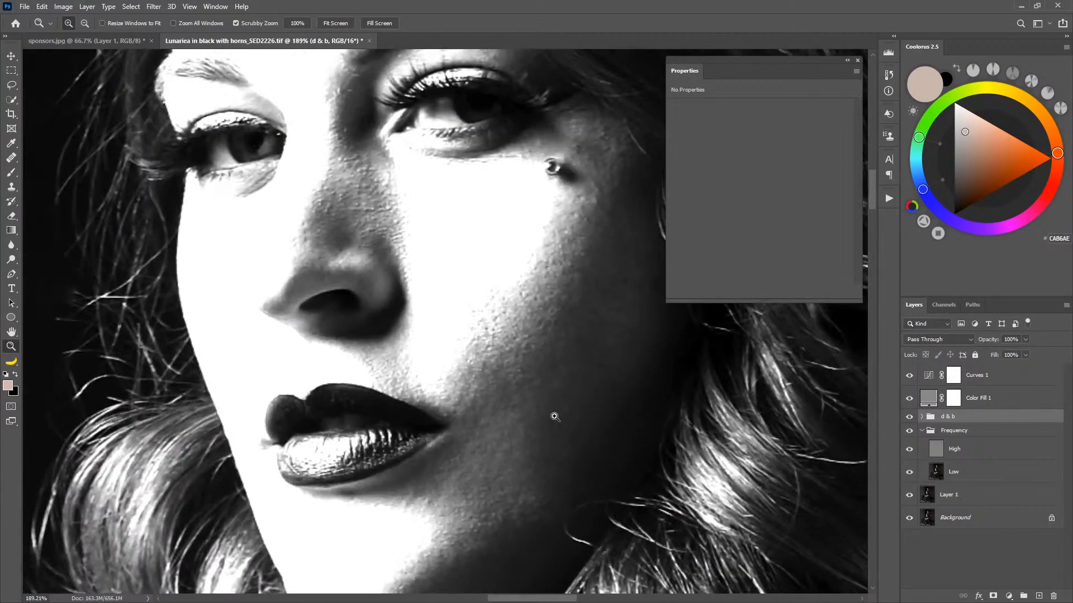
click(927, 376)
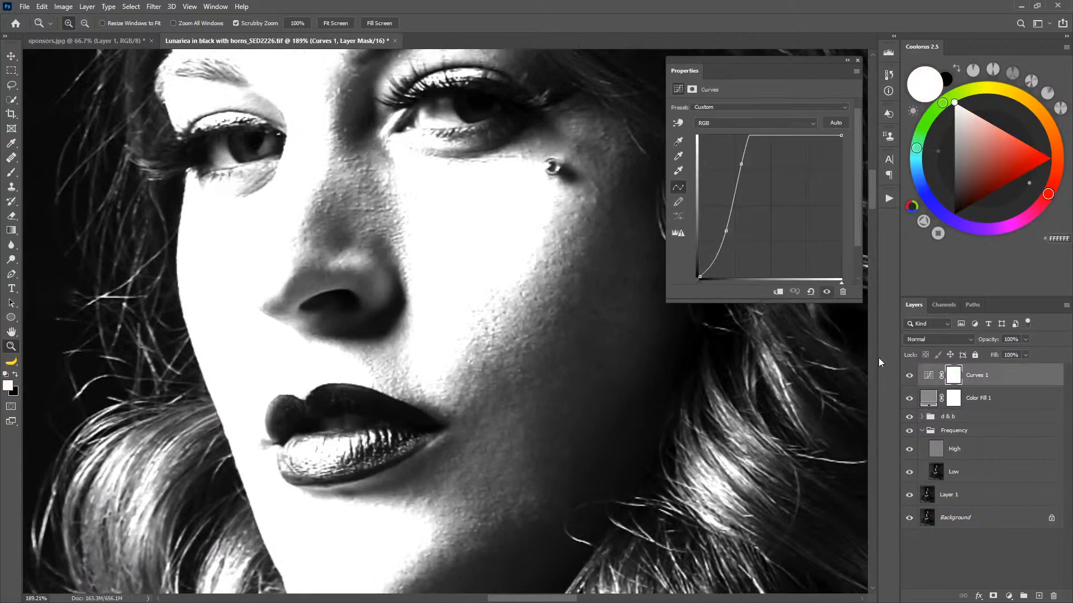
drag(727, 232, 714, 225)
drag(738, 163, 725, 166)
drag(715, 228, 715, 230)
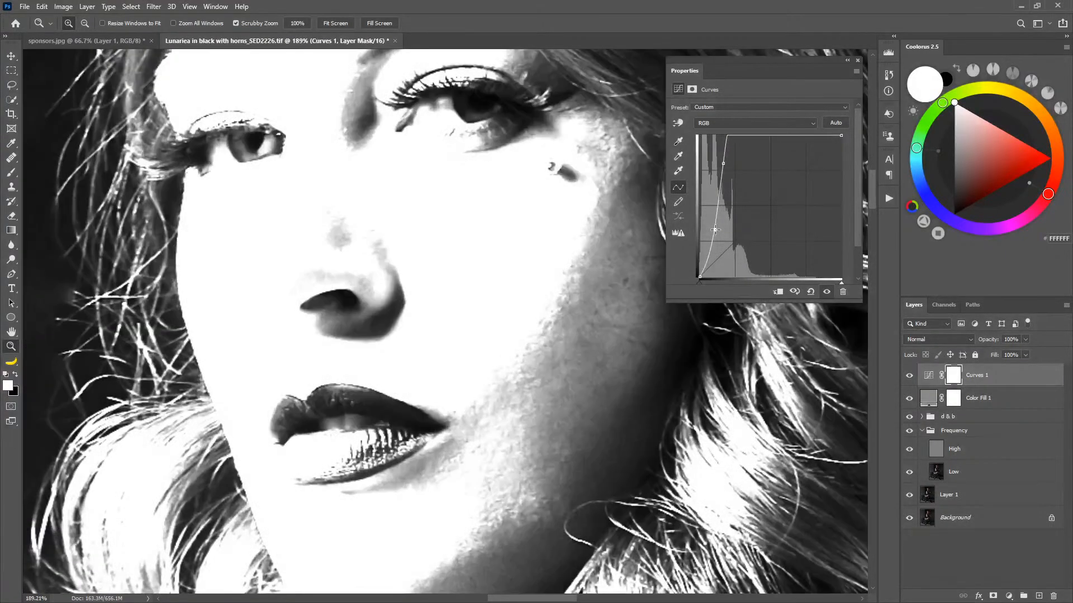
Brush white at 1% flow on the dodge mask in the d & b group to lighten dark spots on the shadowed cheek.
drag(608, 417, 542, 401)
drag(777, 424, 776, 439)
click(922, 418)
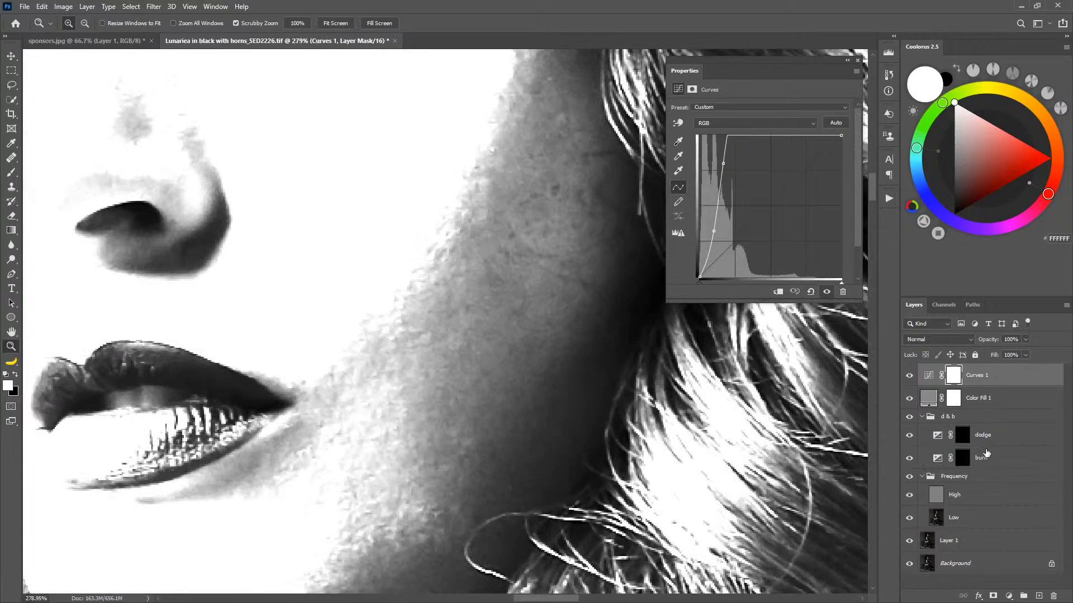
click(959, 437)
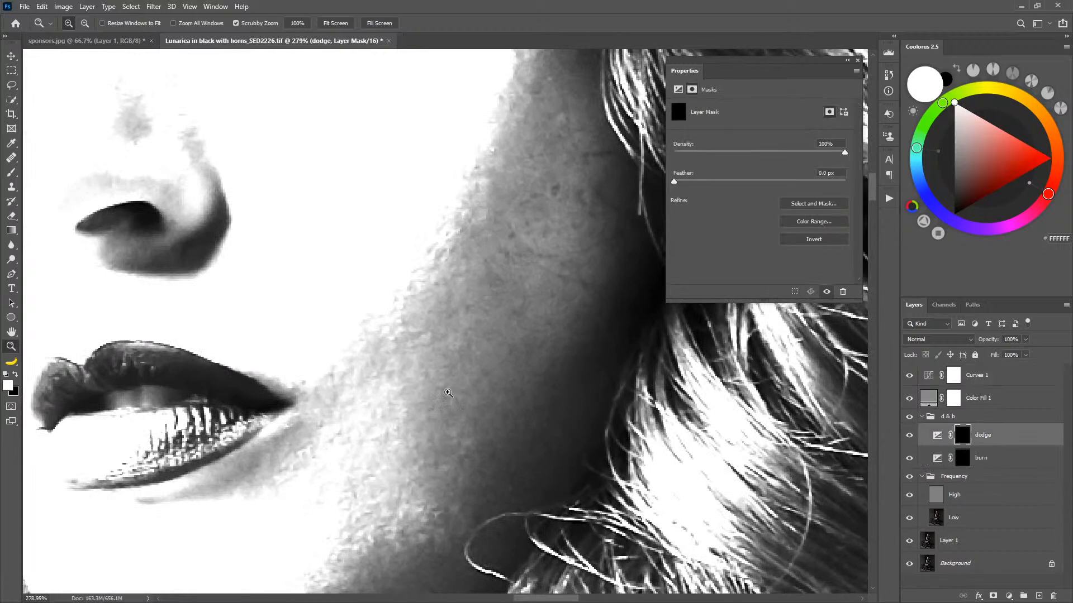
key(b)
alt+right_click(525, 295)
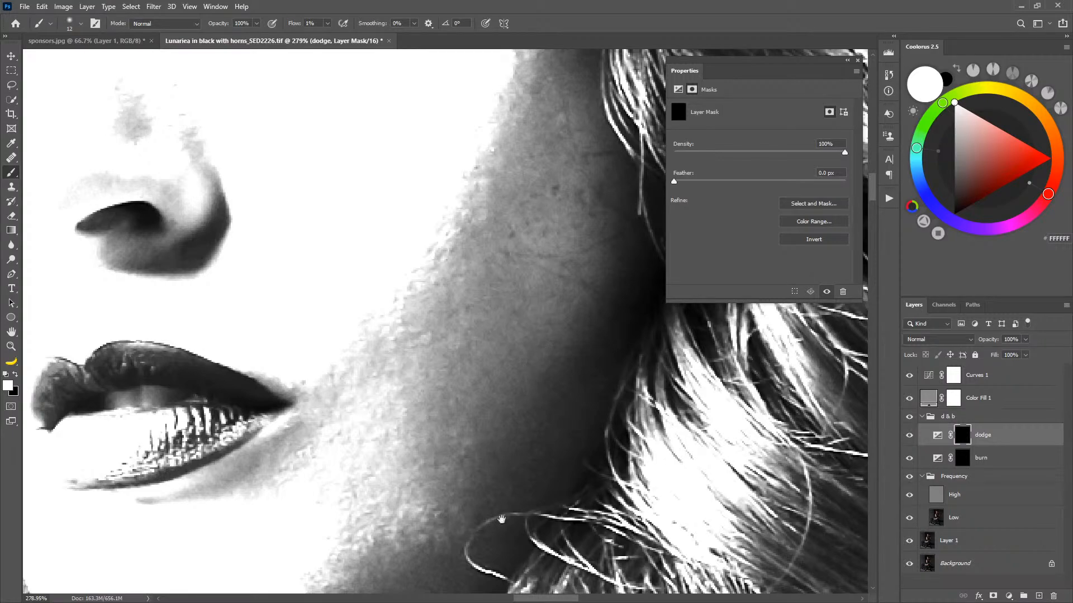
Brush white on the burn mask to darken light patches on the lower cheek near the jaw.
drag(510, 506, 580, 327)
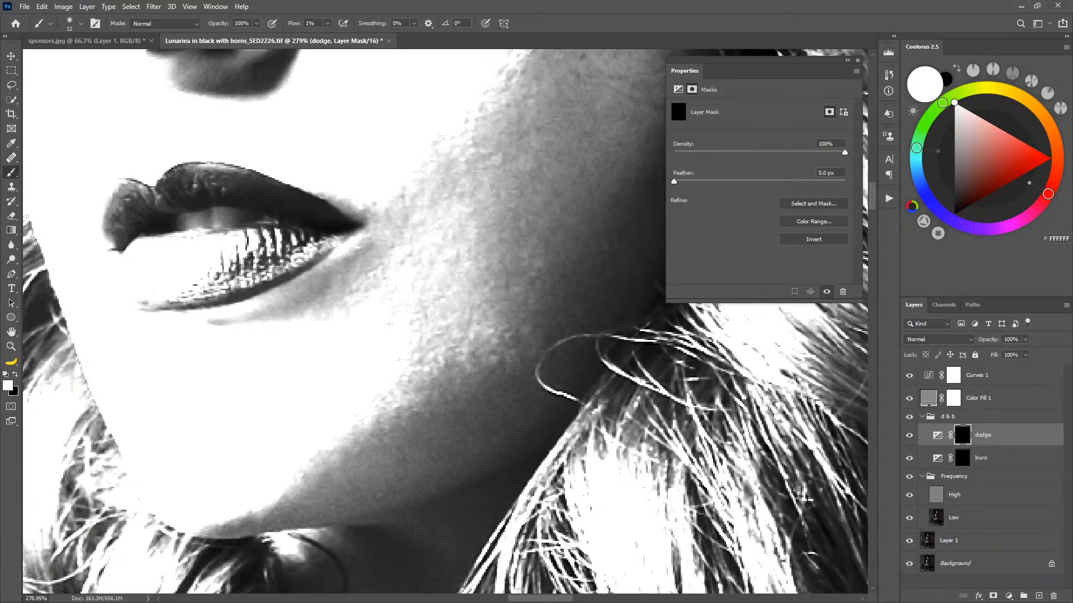
click(966, 463)
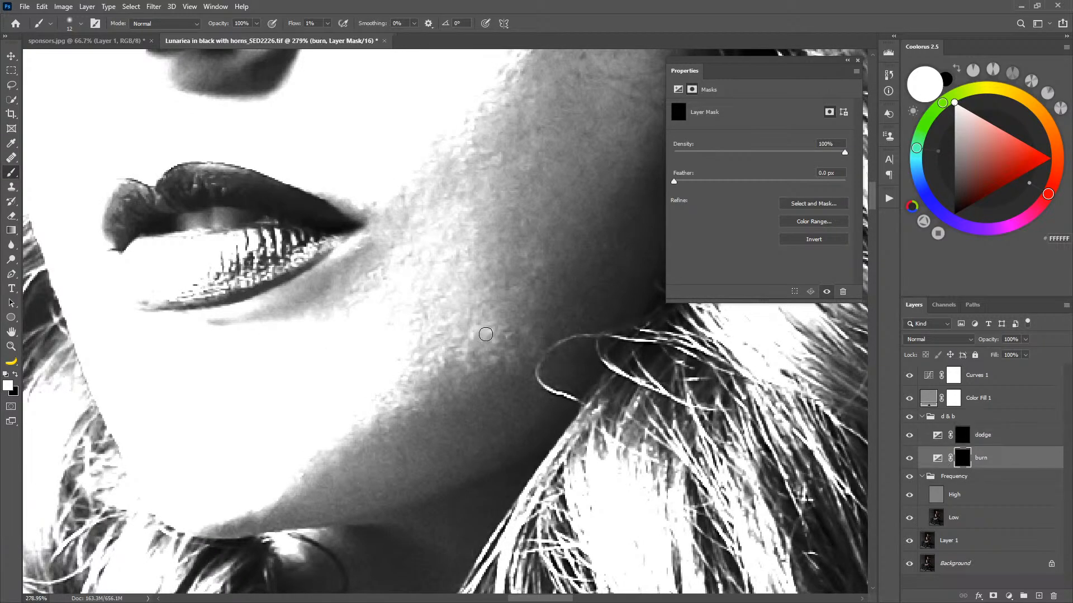
drag(501, 335, 496, 335)
Reset the Curves 1 adjustment and bend its lower part downward so the shadows go dark and the bright skin areas stand out.
key(z)
drag(563, 349, 519, 389)
drag(555, 290, 558, 362)
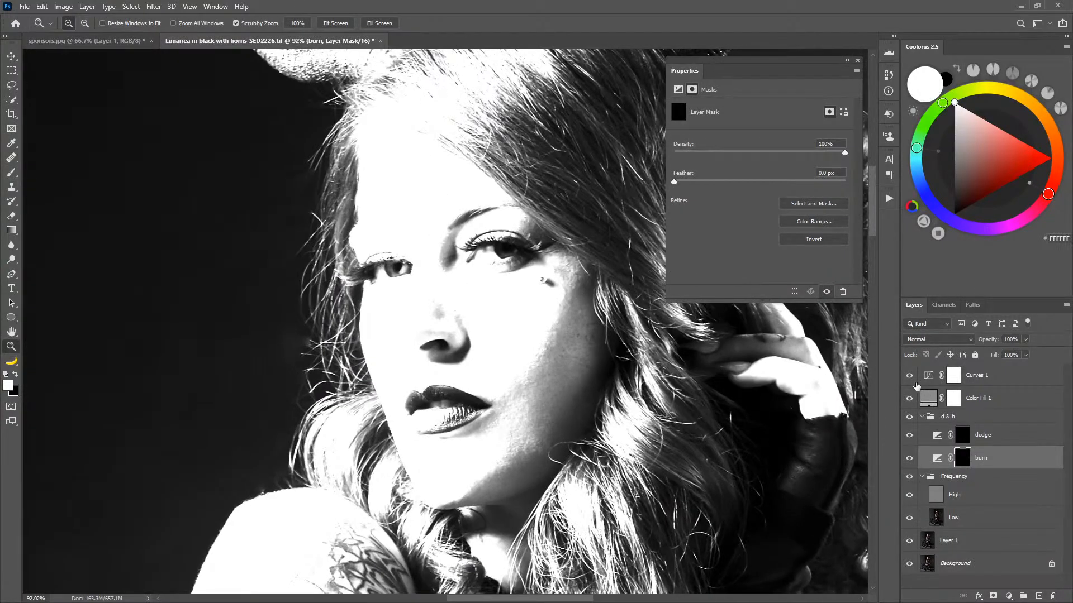
click(909, 375)
click(910, 375)
click(928, 375)
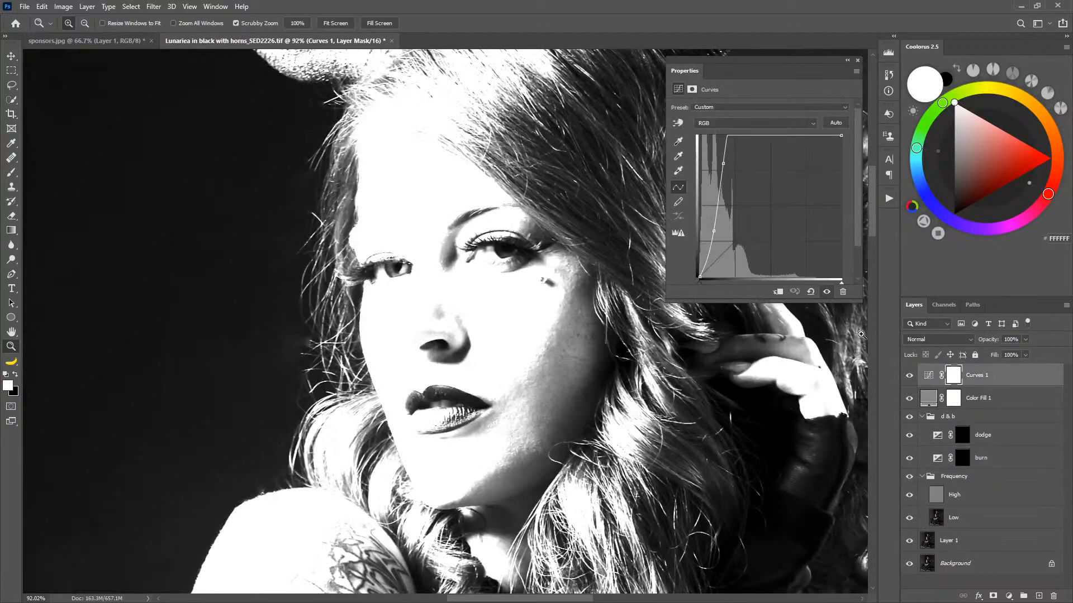
click(810, 292)
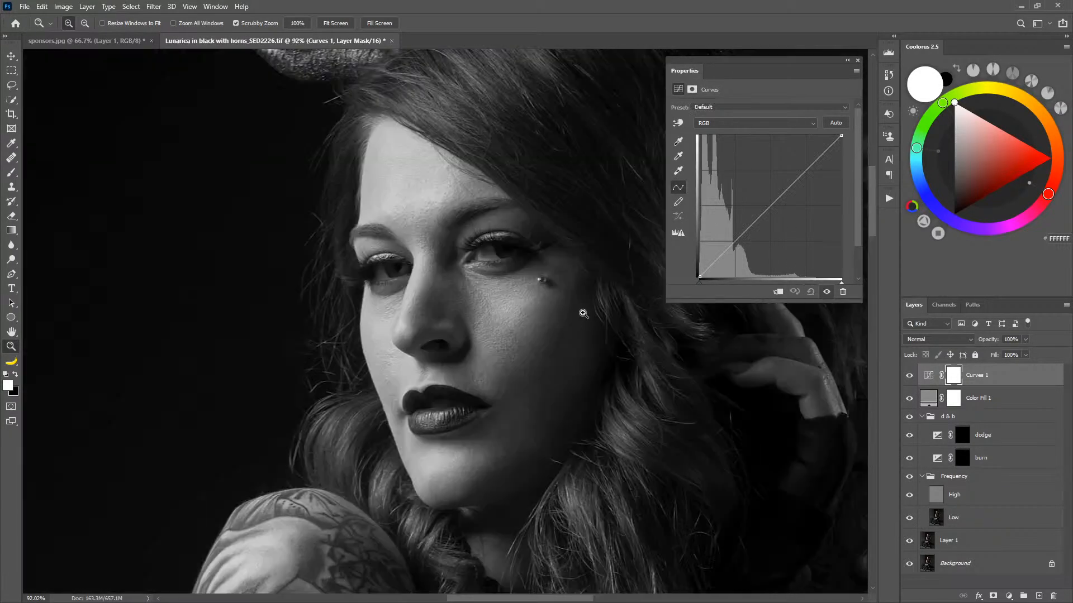
drag(733, 247, 738, 252)
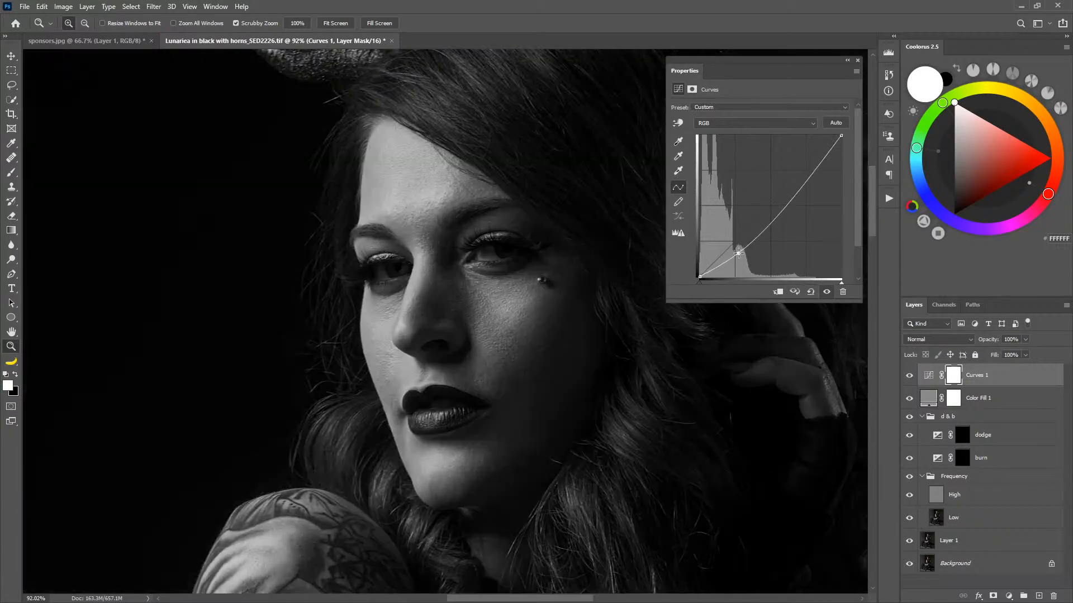
mouse_move(786, 202)
mouse_down()
mouse_move(789, 189)
mouse_move(800, 197)
mouse_up()
drag(738, 252, 754, 257)
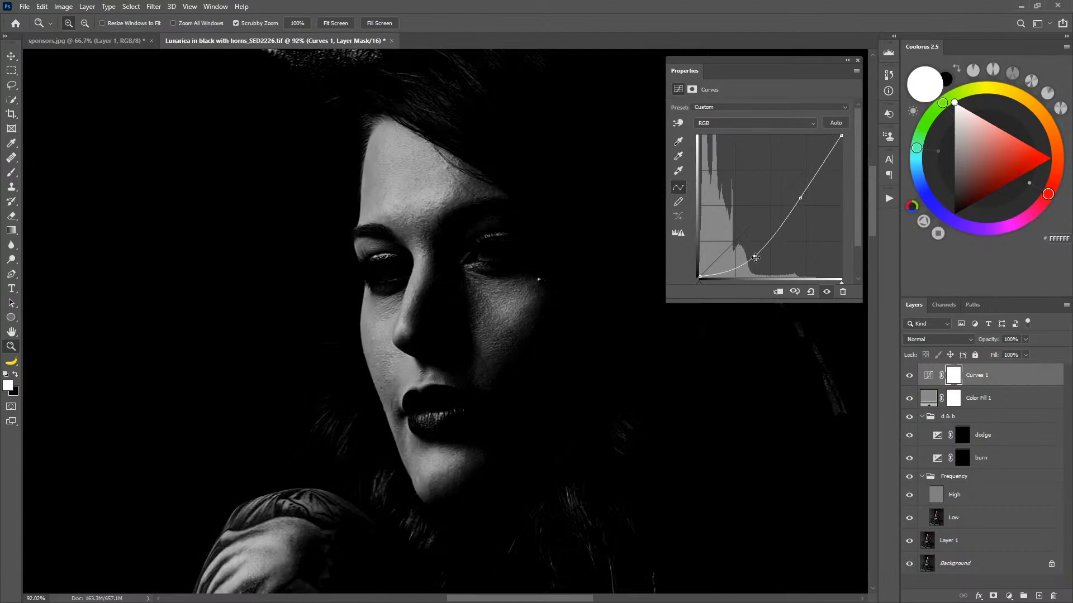
Clone smoother skin texture over rough spots on the brightly lit side of the forehead on the High layer with Clone Stamp.
drag(414, 153, 543, 310)
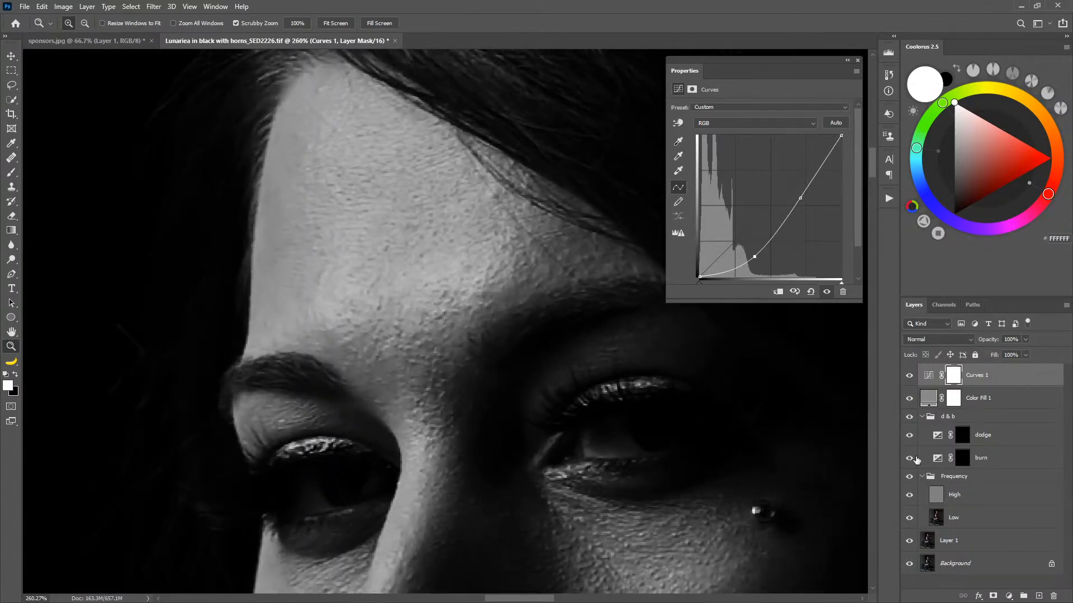
click(956, 495)
key(s)
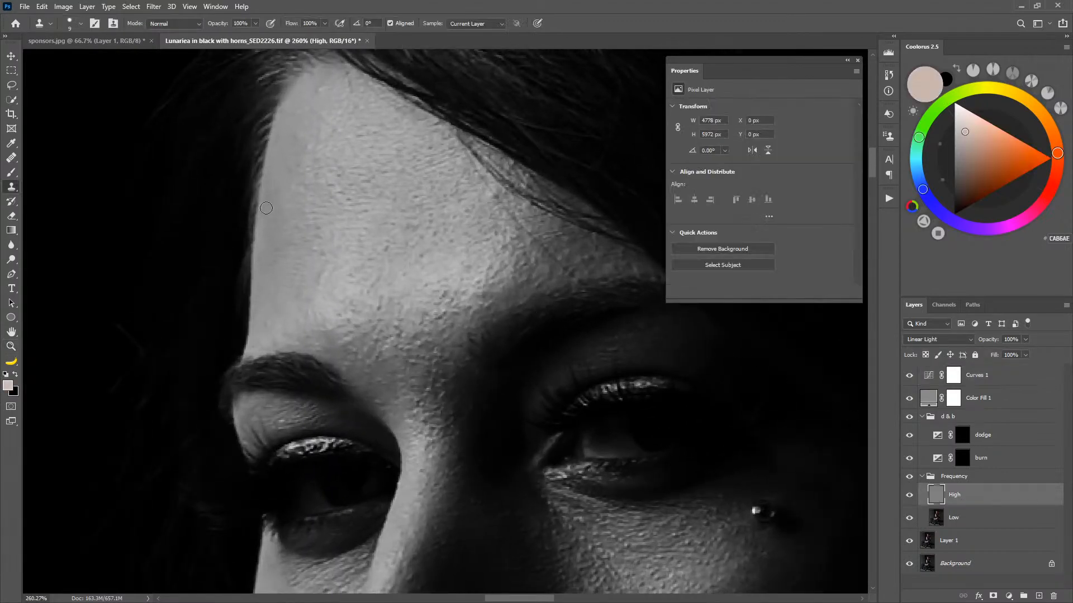
alt+click(335, 238)
drag(321, 250, 318, 232)
alt+click(325, 247)
mouse_move(323, 274)
mouse_down()
mouse_move(322, 282)
mouse_move(332, 257)
mouse_move(320, 251)
mouse_up()
alt+click(332, 235)
click(321, 251)
alt+click(322, 223)
alt+click(316, 292)
click(312, 278)
Clone clean skin texture over bumps across the lower middle of the forehead on the High layer.
alt+click(396, 261)
click(423, 298)
alt+click(399, 298)
click(382, 306)
click(377, 281)
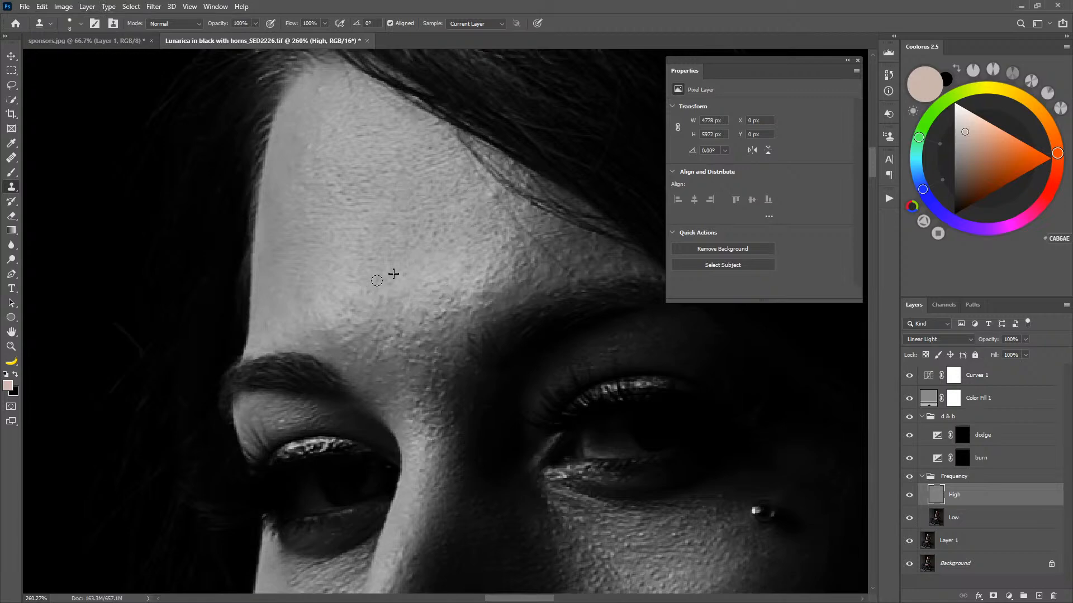
alt+click(421, 322)
click(441, 317)
alt+click(398, 334)
click(418, 338)
click(417, 337)
alt+click(472, 304)
click(453, 315)
alt+click(413, 329)
click(438, 317)
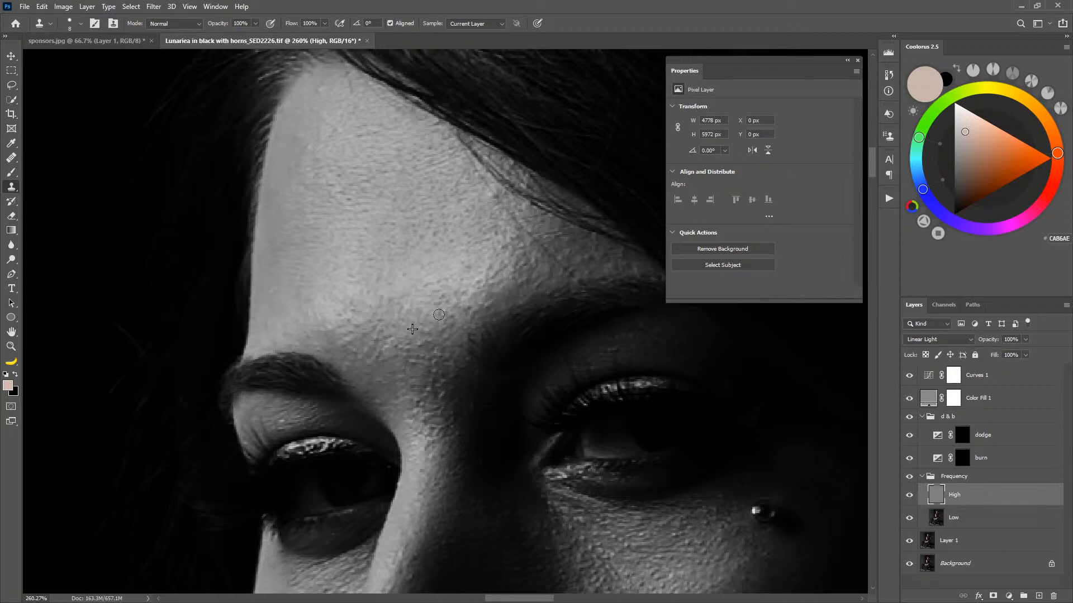
Clone clean texture over the rough spots between the eyebrows on the High layer.
alt+click(412, 369)
click(415, 374)
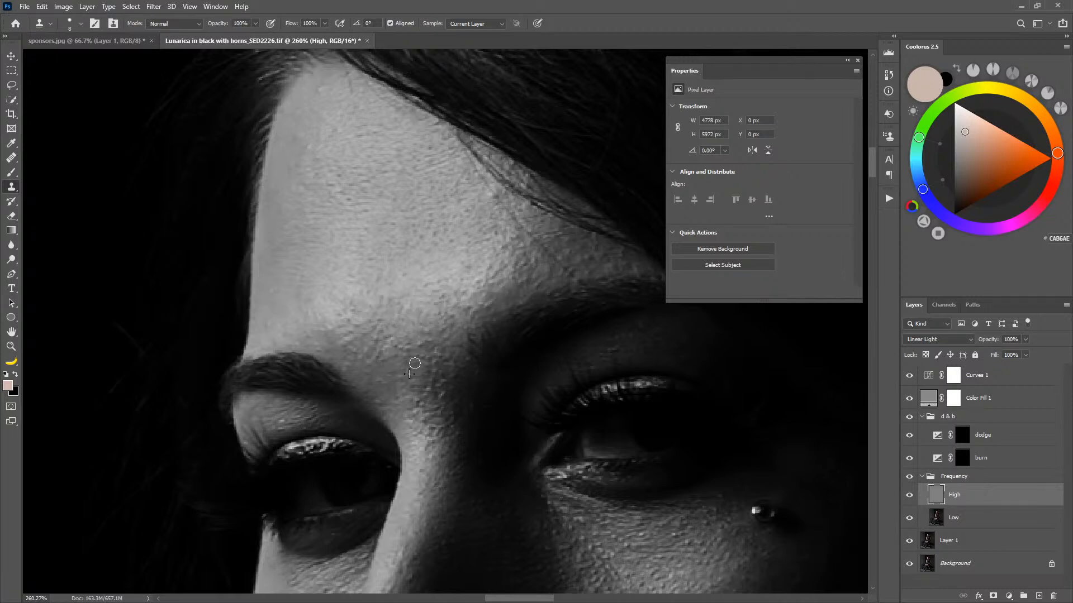
alt+click(424, 410)
click(424, 403)
Brush white at 1% flow on the dodge mask with an enlarged brush to lighten dark patches on the cheeks below the eyes.
drag(515, 404, 429, 352)
drag(496, 435, 446, 362)
drag(519, 365, 545, 365)
click(962, 435)
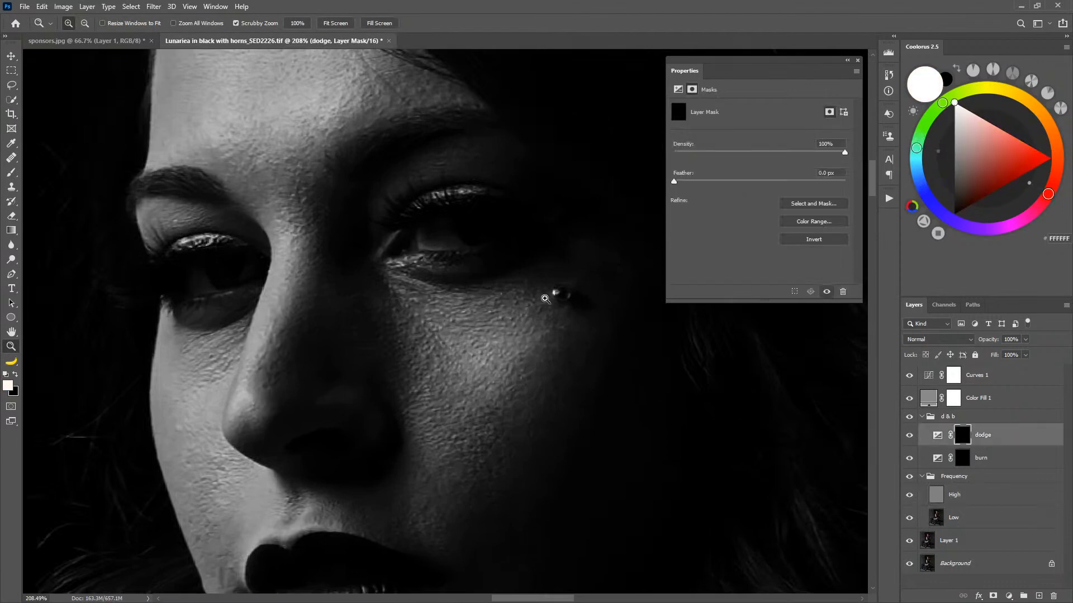
key(b)
key(bracketright)
key(bracketright)
key(bracketright)
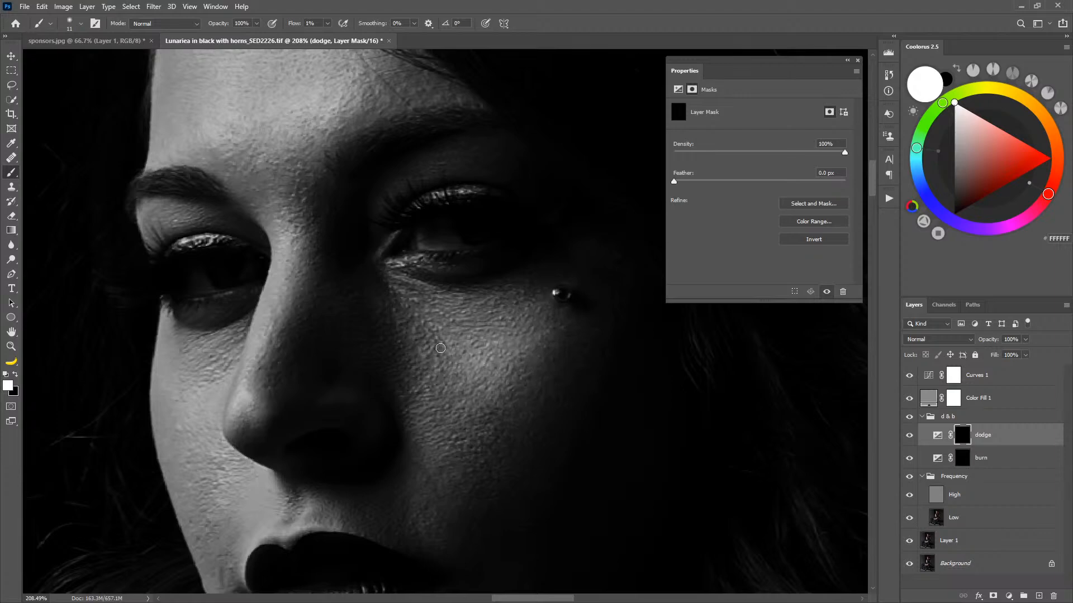
drag(410, 361, 526, 320)
drag(577, 288, 585, 286)
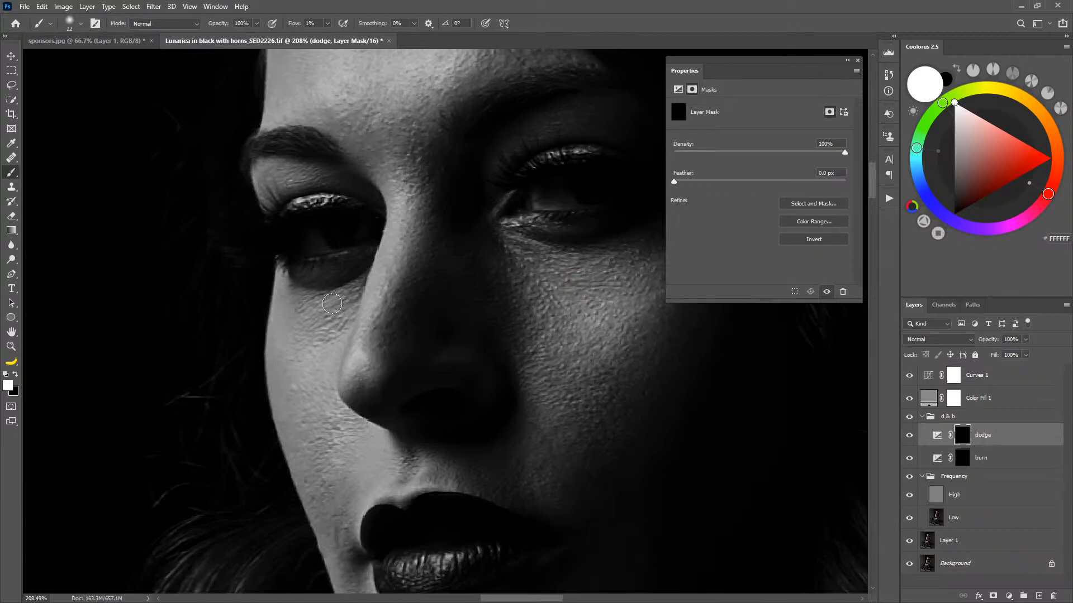
Brush white on the dodge mask to lighten dark patches on the cheek beside the mouth and on the chin.
drag(449, 451, 371, 317)
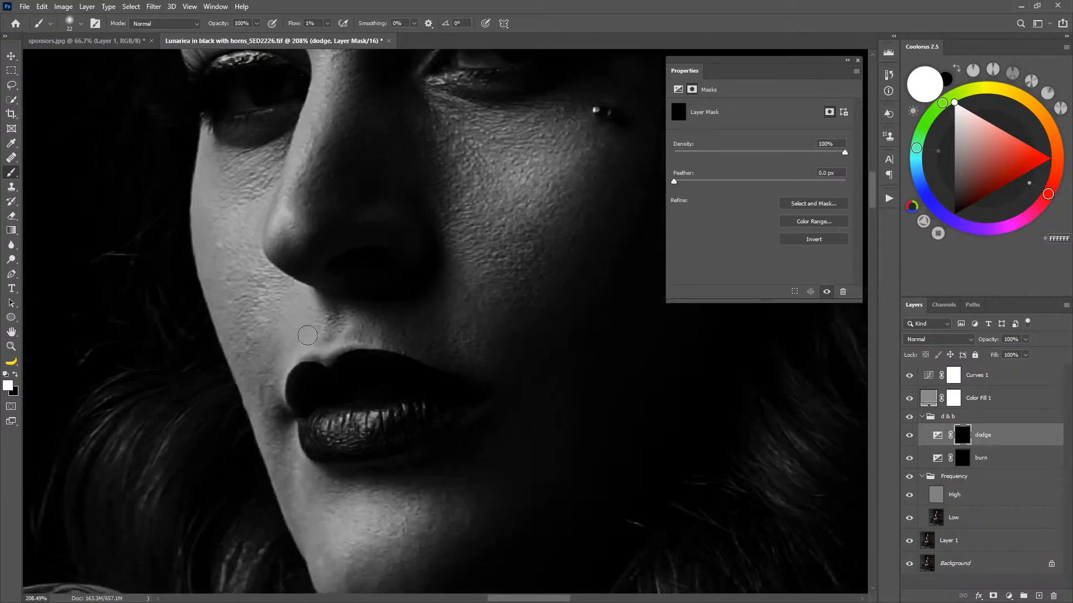
drag(250, 393, 264, 385)
drag(336, 445, 329, 334)
drag(370, 448, 355, 461)
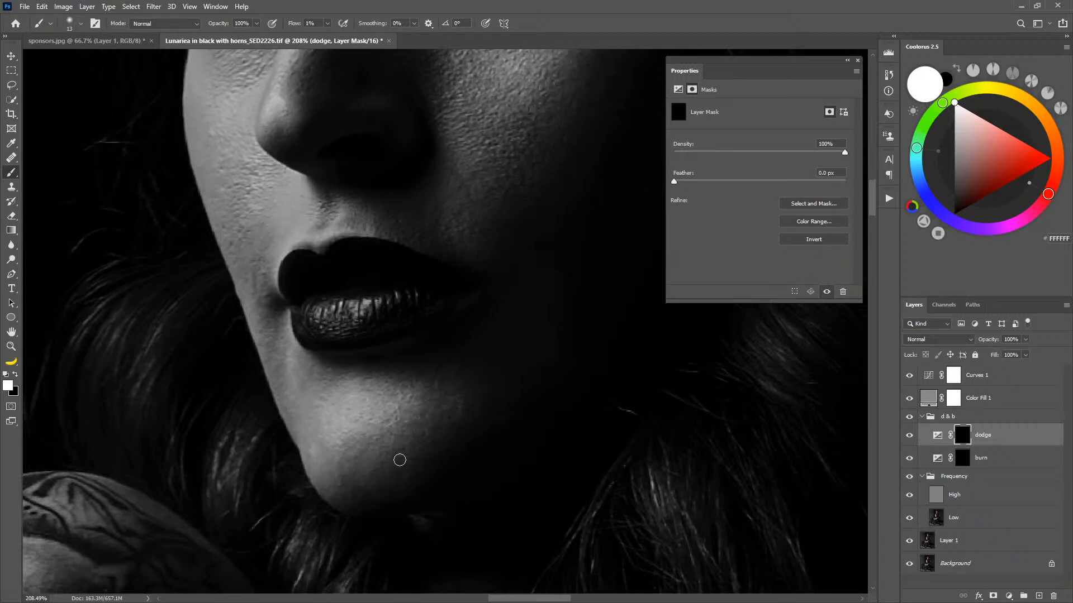
Clone smoother skin texture over rough spots on the lit cheek beside the upper lip on the High layer.
drag(398, 351, 652, 385)
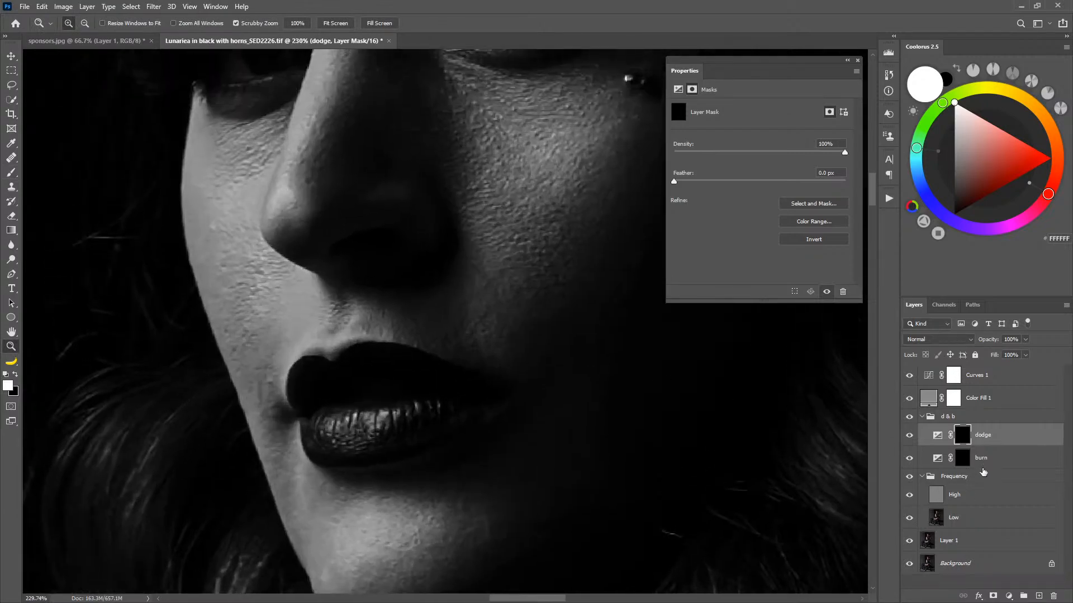
click(982, 498)
key(s)
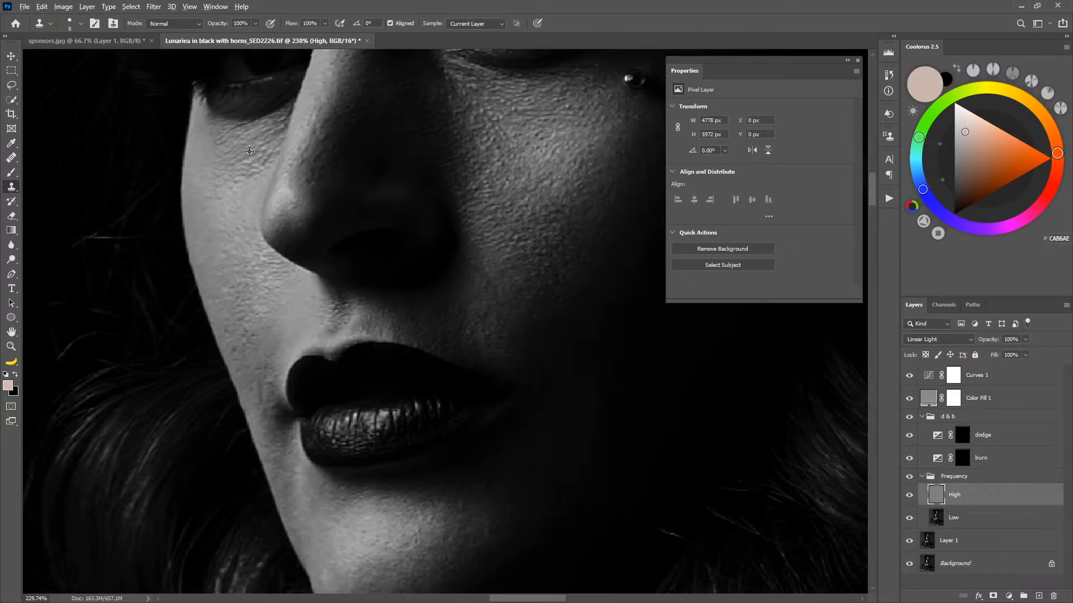
click(244, 334)
alt+click(259, 352)
drag(247, 354, 244, 357)
Steepen the Curves 1 check layer with its two points to exaggerate contrast on the lit skin above the lace trim.
drag(551, 268, 490, 351)
drag(533, 430, 528, 167)
drag(397, 458, 356, 278)
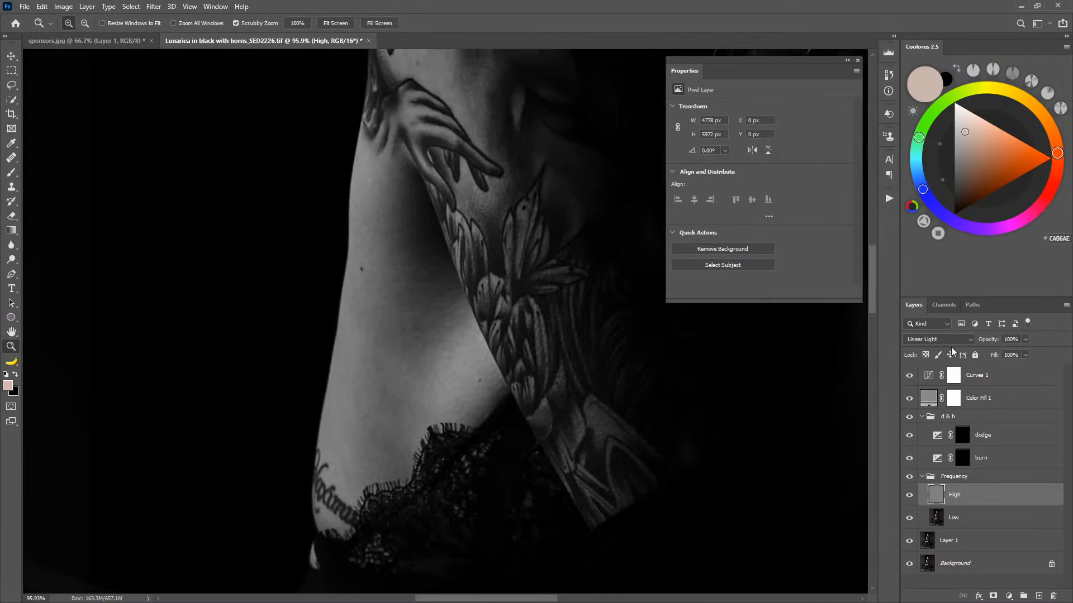
click(928, 375)
drag(755, 258, 763, 260)
mouse_move(800, 205)
mouse_down()
mouse_move(791, 195)
mouse_move(794, 205)
mouse_up()
drag(764, 260, 774, 264)
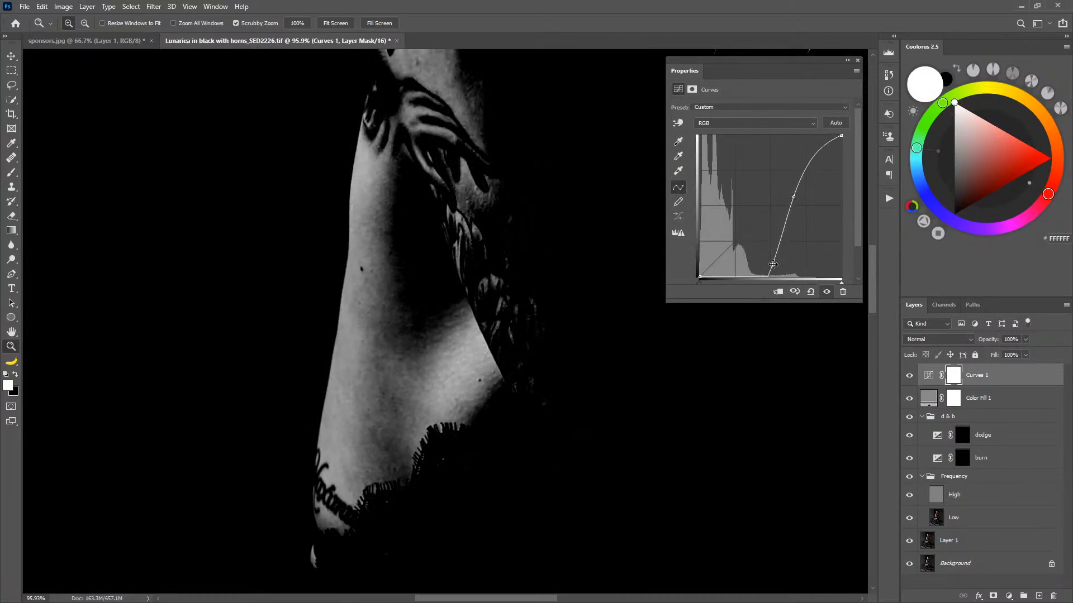
Brush white at 1% flow on the dodge mask over dark patches just above the lace trim, reducing the brush to size 21.
drag(407, 395, 497, 314)
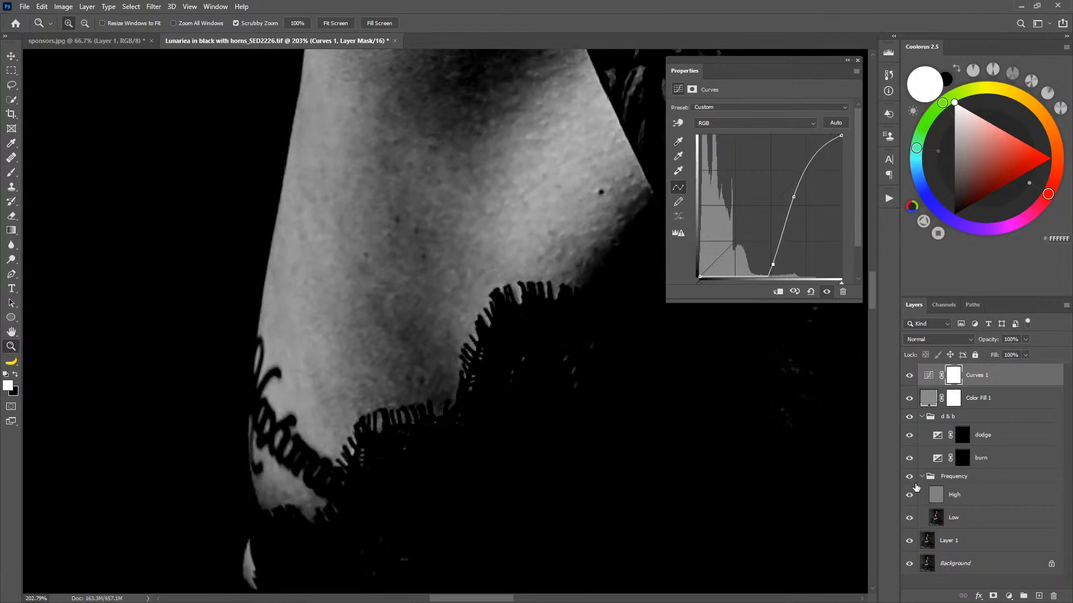
click(958, 440)
key(b)
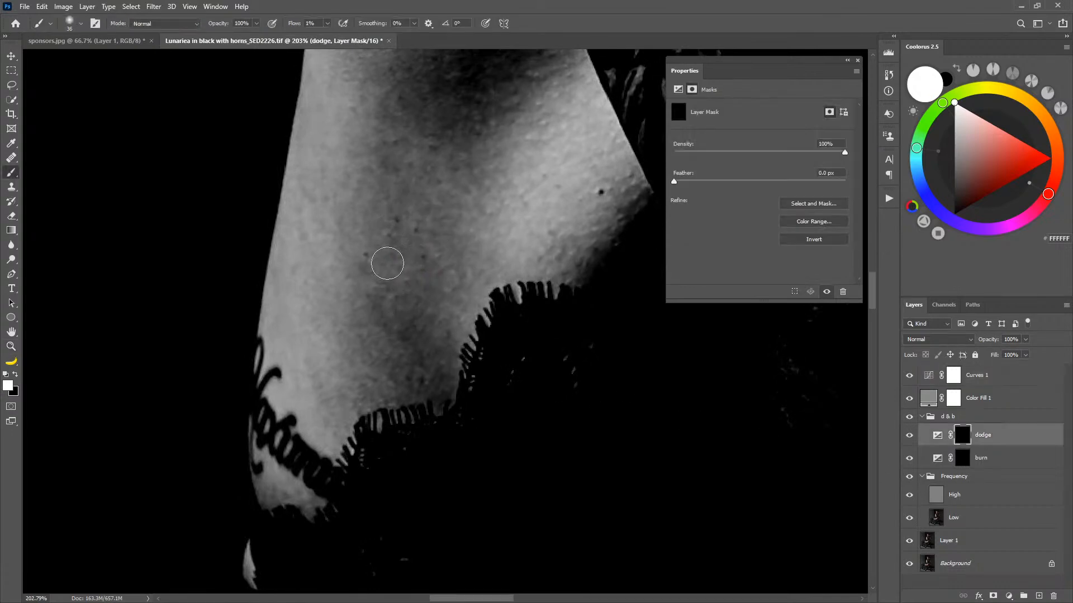
mouse_move(401, 309)
mouse_down()
mouse_move(402, 330)
mouse_move(404, 319)
mouse_move(411, 364)
mouse_move(416, 295)
mouse_move(434, 387)
mouse_move(403, 342)
mouse_move(395, 404)
mouse_move(421, 356)
mouse_move(442, 404)
mouse_move(448, 344)
mouse_move(425, 416)
mouse_move(384, 332)
mouse_up()
key(bracketleft)
key(bracketleft)
key(bracketleft)
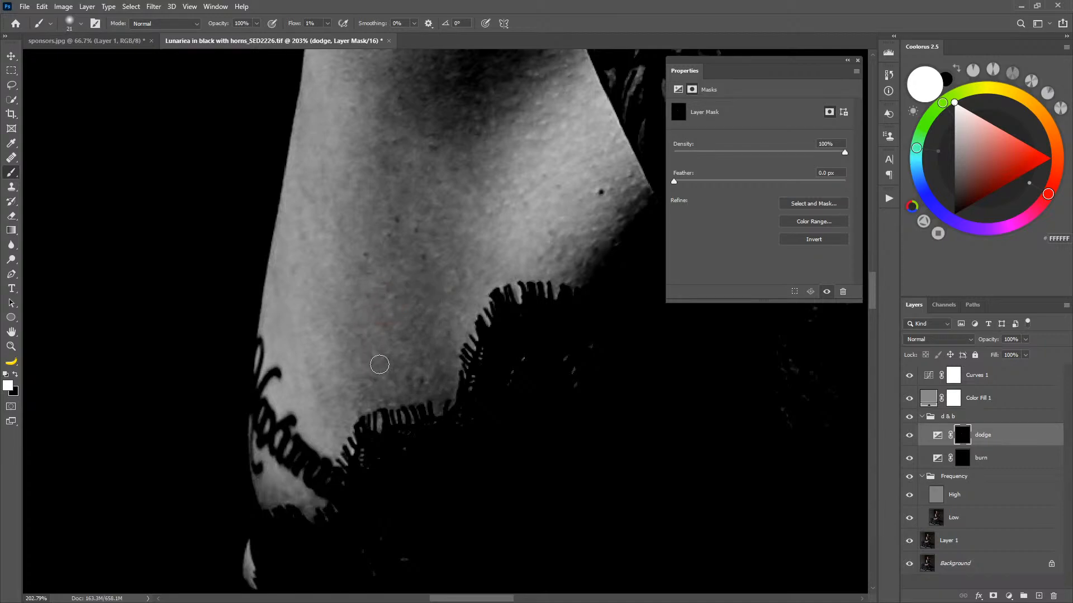
Lighten dark patches along the shadow transition beside the tattooed arm on the dodge mask, enlarging the brush to size 32.
drag(409, 208, 363, 396)
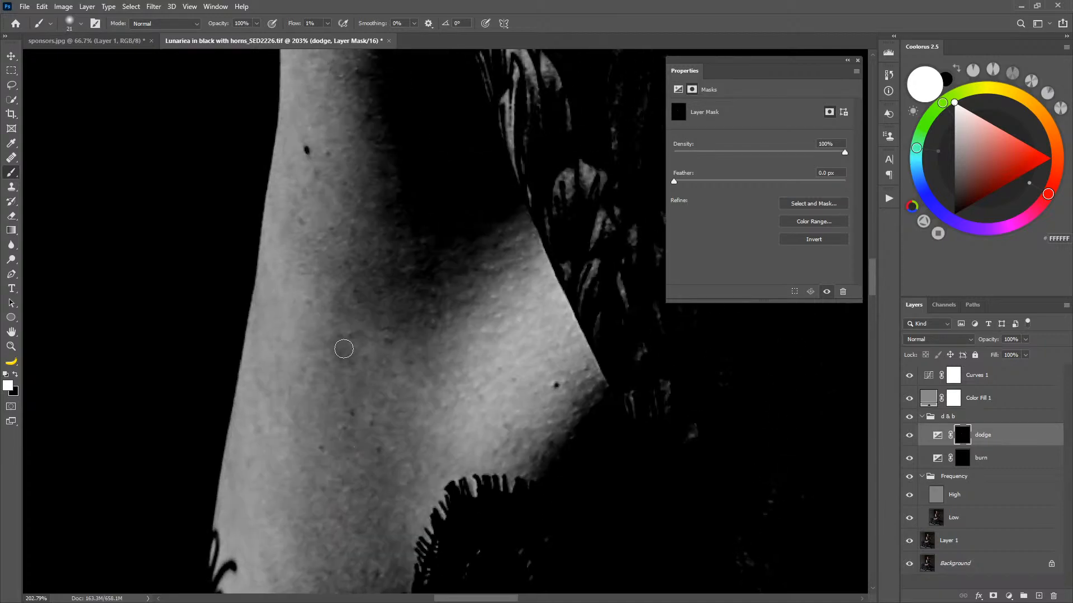
drag(386, 271, 408, 354)
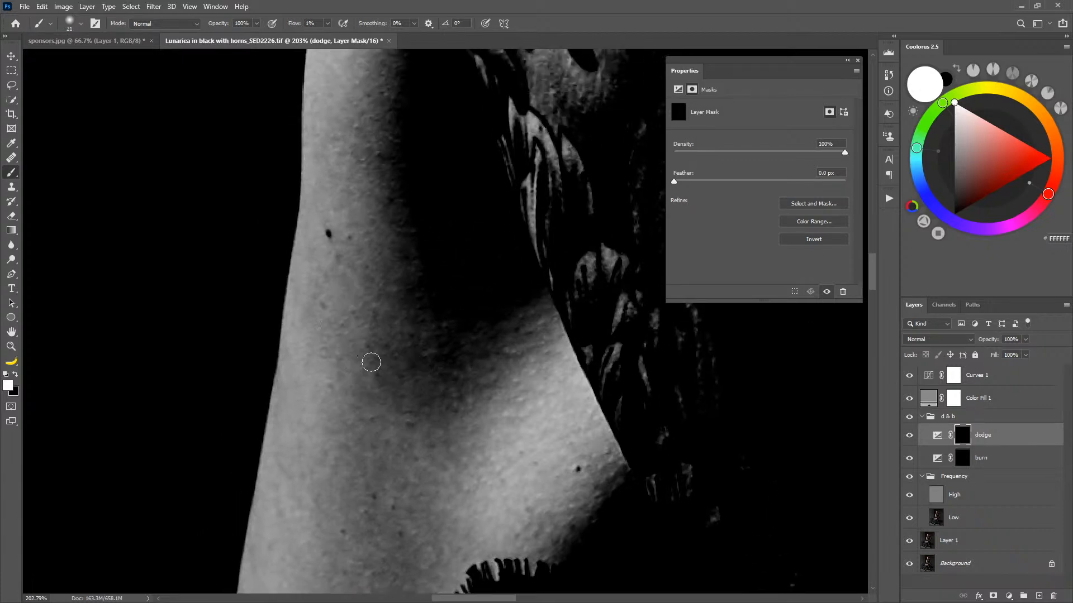
alt+right_click(442, 378)
drag(450, 380, 459, 380)
mouse_move(563, 425)
mouse_down()
mouse_move(508, 471)
mouse_move(455, 348)
mouse_up()
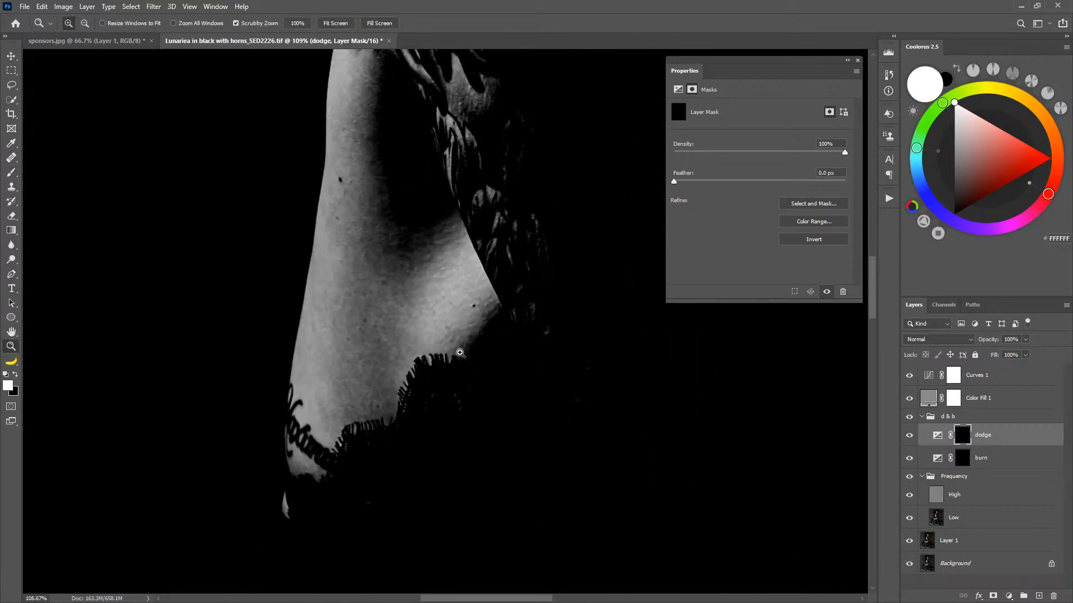
mouse_move(427, 393)
mouse_down()
mouse_move(479, 329)
mouse_move(486, 309)
mouse_move(462, 305)
mouse_move(479, 308)
mouse_up()
key(b)
drag(513, 274, 520, 248)
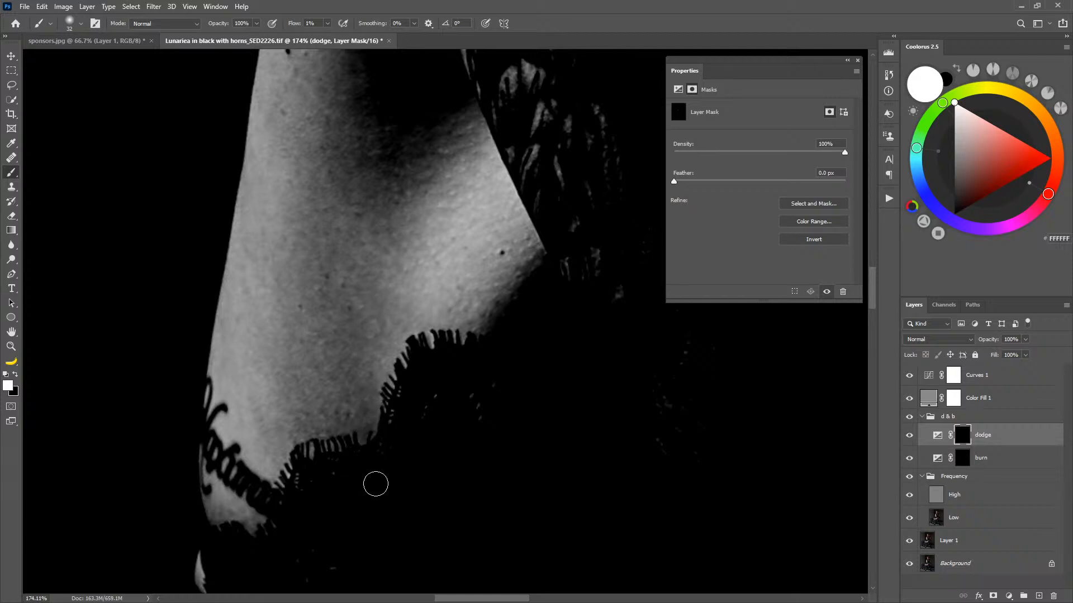
Brush white on the dodge mask with a size 17 brush to lighten small dark spots on the thigh.
key(ctrl+space)
drag(522, 502, 482, 517)
drag(512, 522, 460, 237)
mouse_move(503, 523)
mouse_down()
mouse_move(421, 316)
mouse_move(497, 324)
mouse_up()
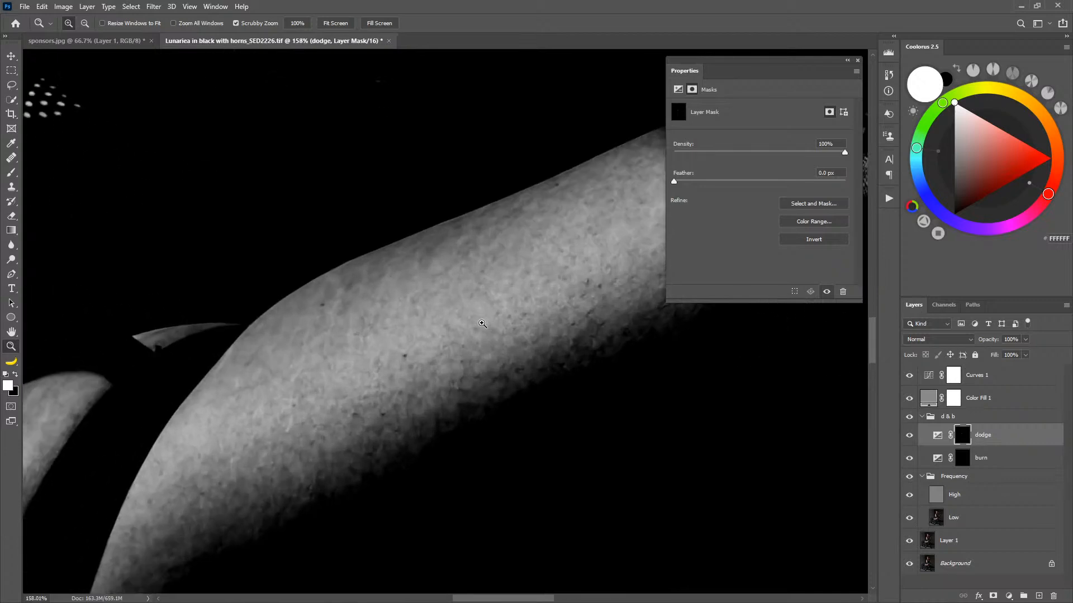
drag(406, 317, 448, 306)
key(b)
drag(407, 269, 373, 278)
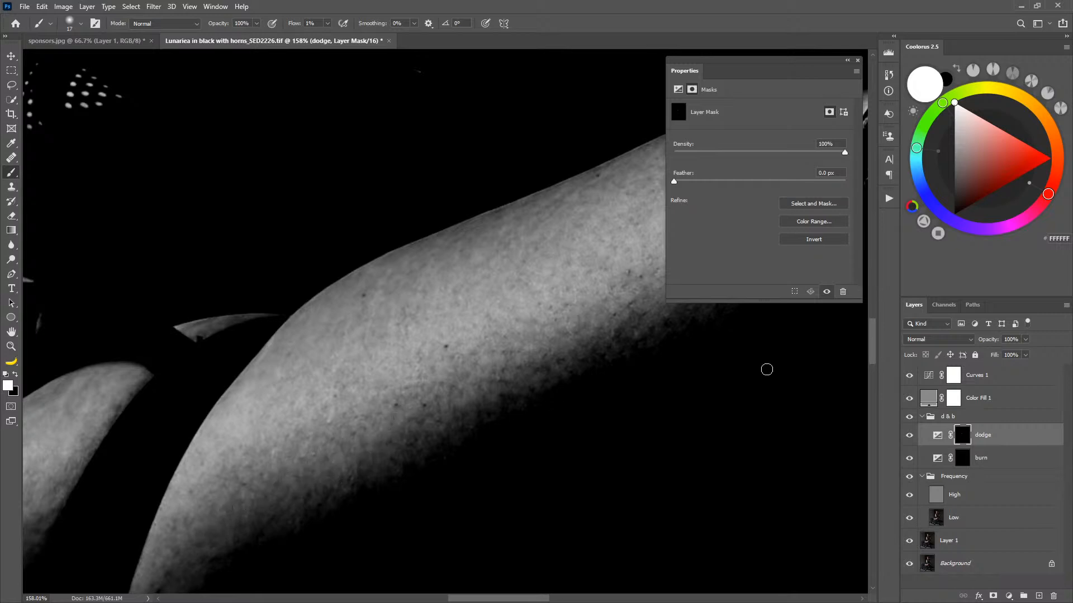
Darken bright patches on the thigh through the burn mask, and lighten dark spots near the leather cuff through the dodge mask.
click(964, 458)
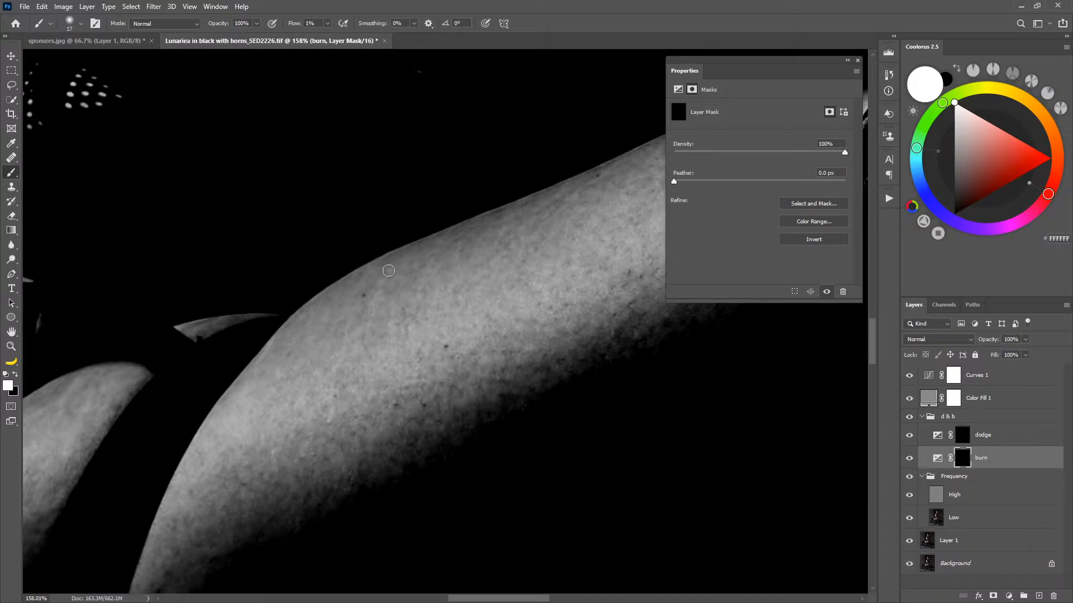
drag(412, 312, 412, 302)
drag(555, 273, 477, 316)
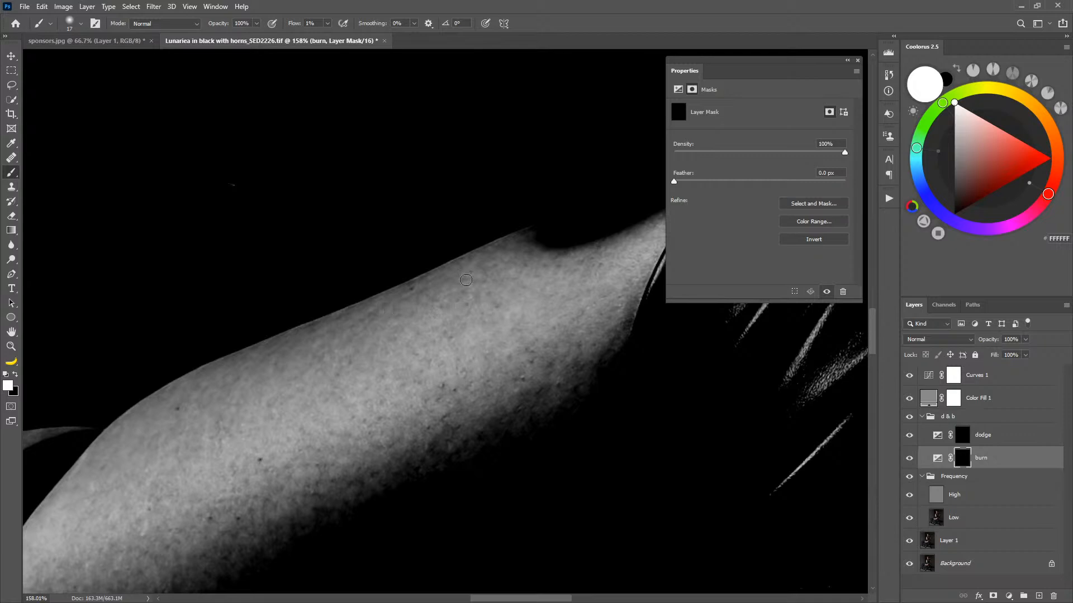
click(963, 437)
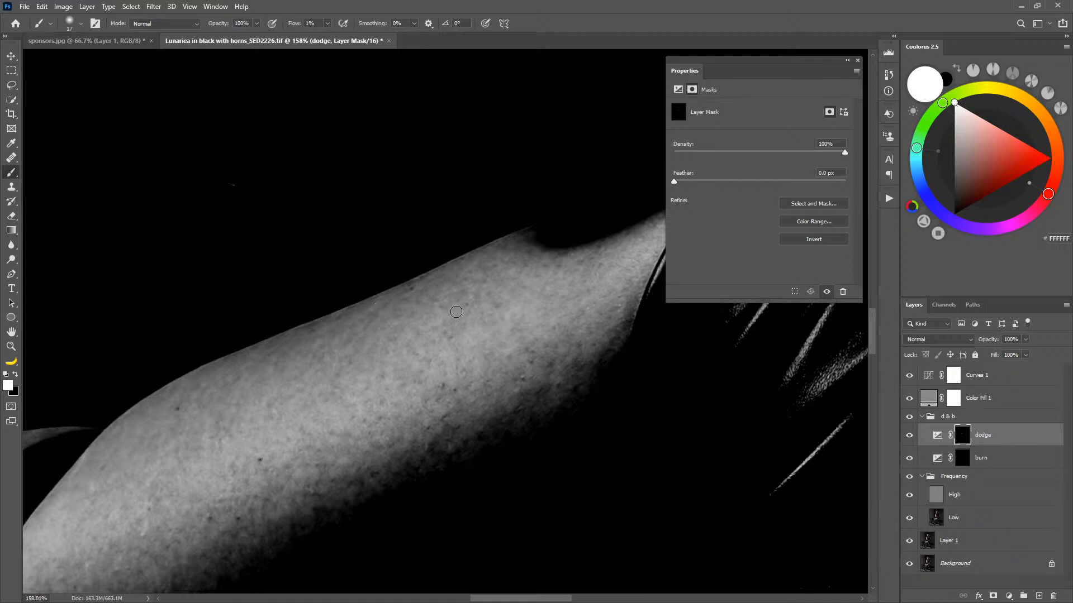
drag(474, 316, 504, 350)
Brush white on the dodge mask over dark patches on the hip areas between the straps, varying the brush size between 16 and 31.
alt+right_click(334, 281)
drag(328, 341, 436, 337)
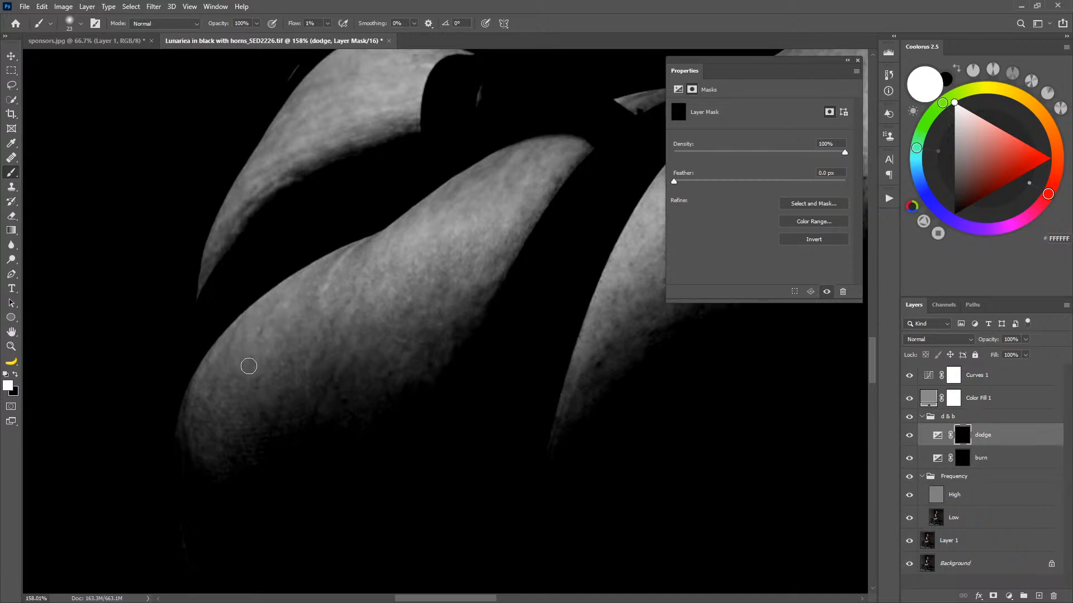
scroll(311, 394, up, 5)
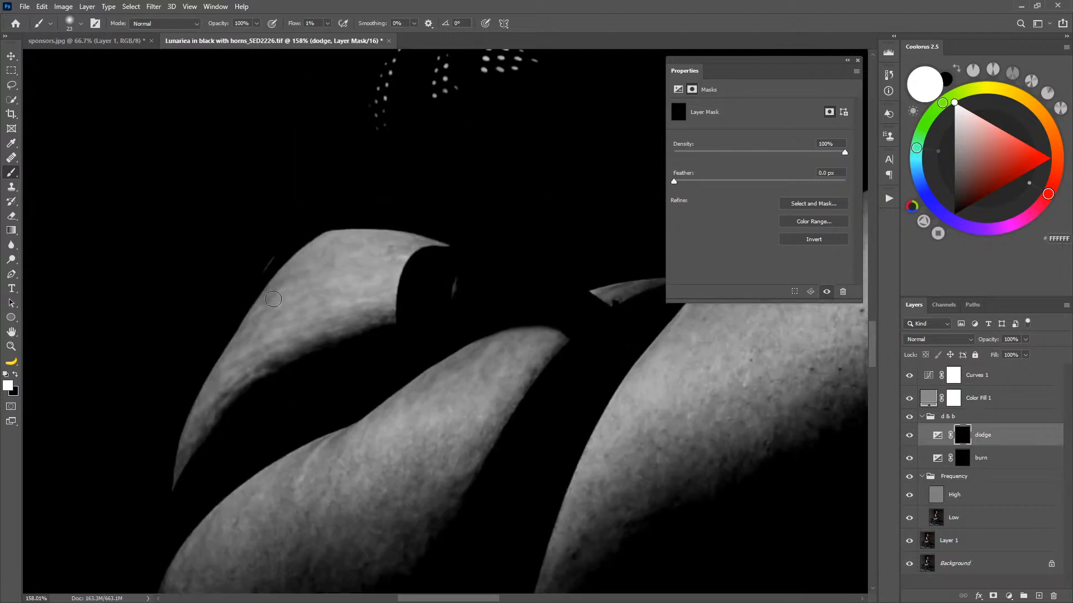
drag(286, 292, 271, 292)
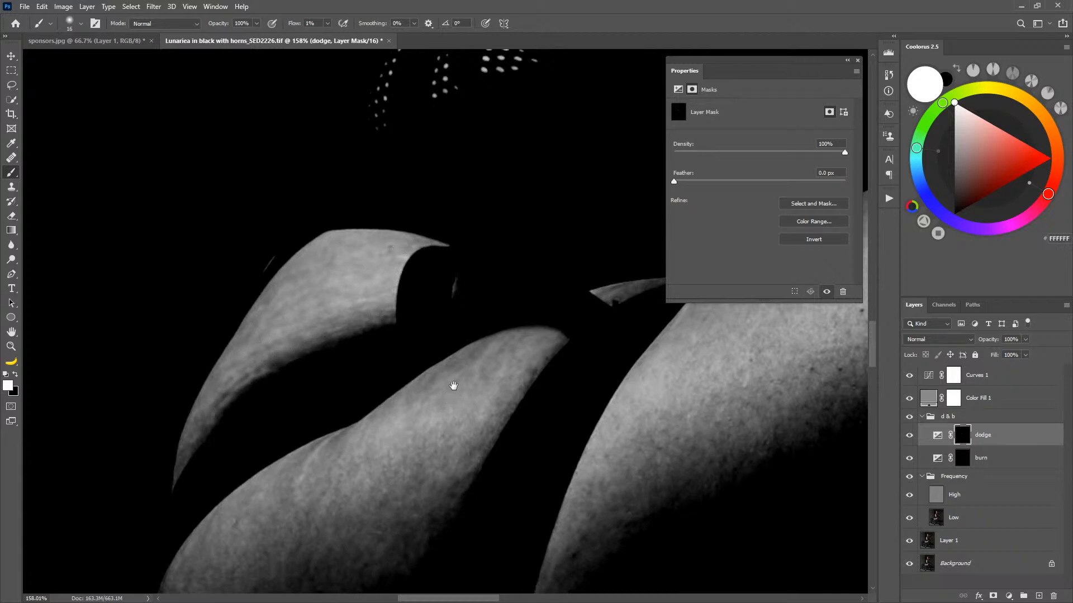
scroll(450, 394, down, 3)
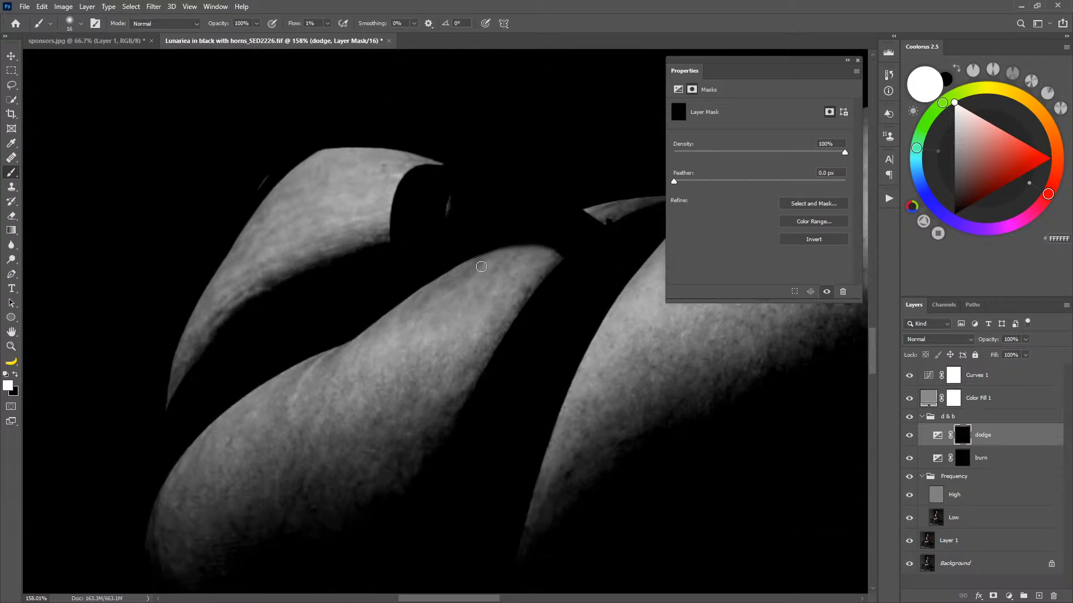
drag(395, 356, 456, 265)
drag(385, 281, 393, 280)
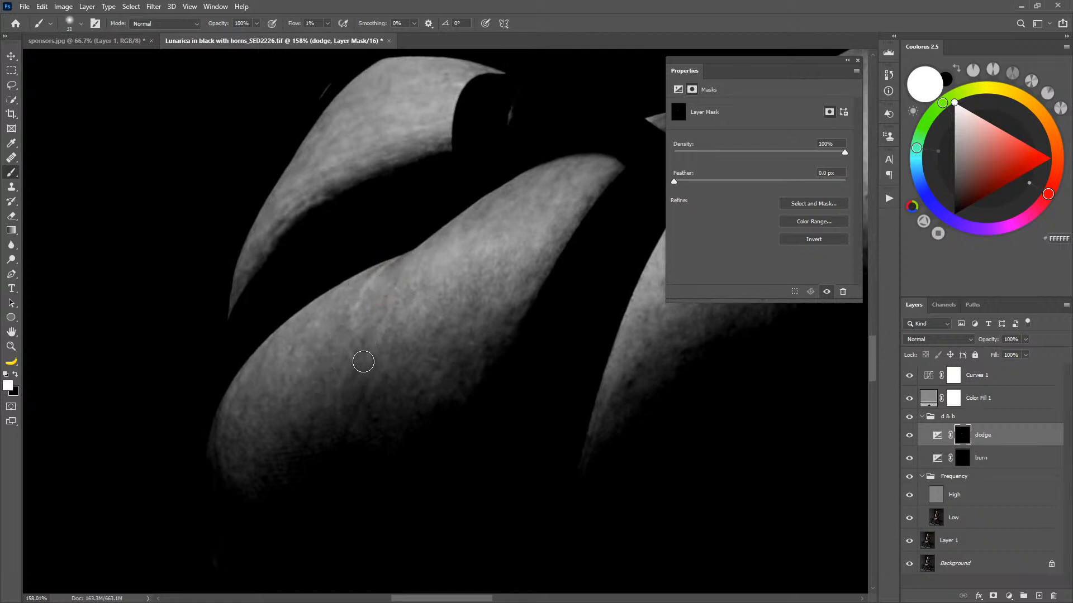
drag(488, 320, 481, 320)
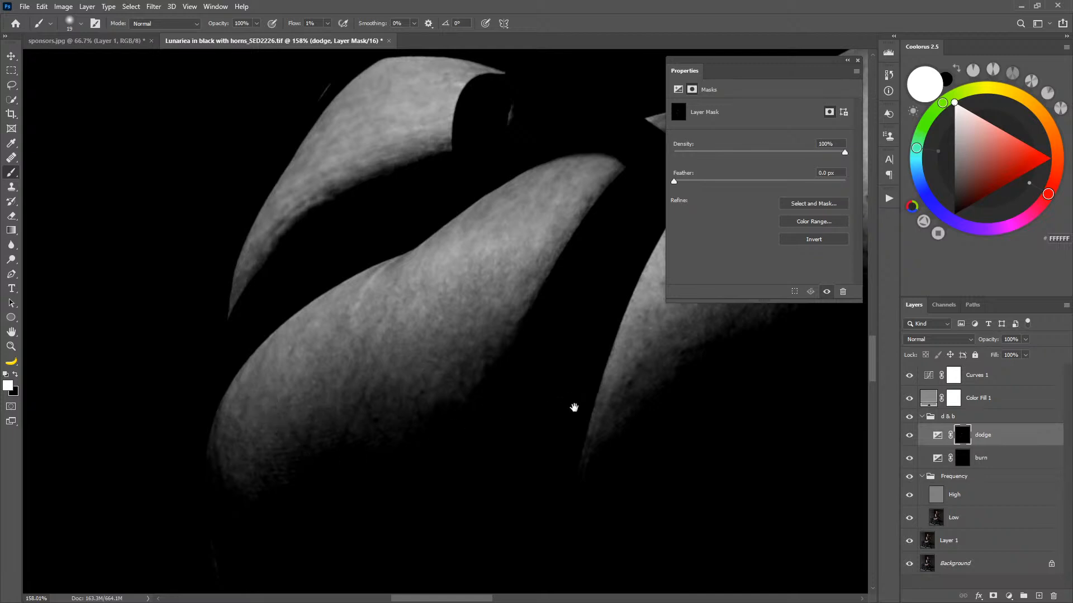
Brush white on the burn mask with a smaller brush to darken bright patches on the hip between the straps.
drag(586, 402, 476, 411)
click(966, 466)
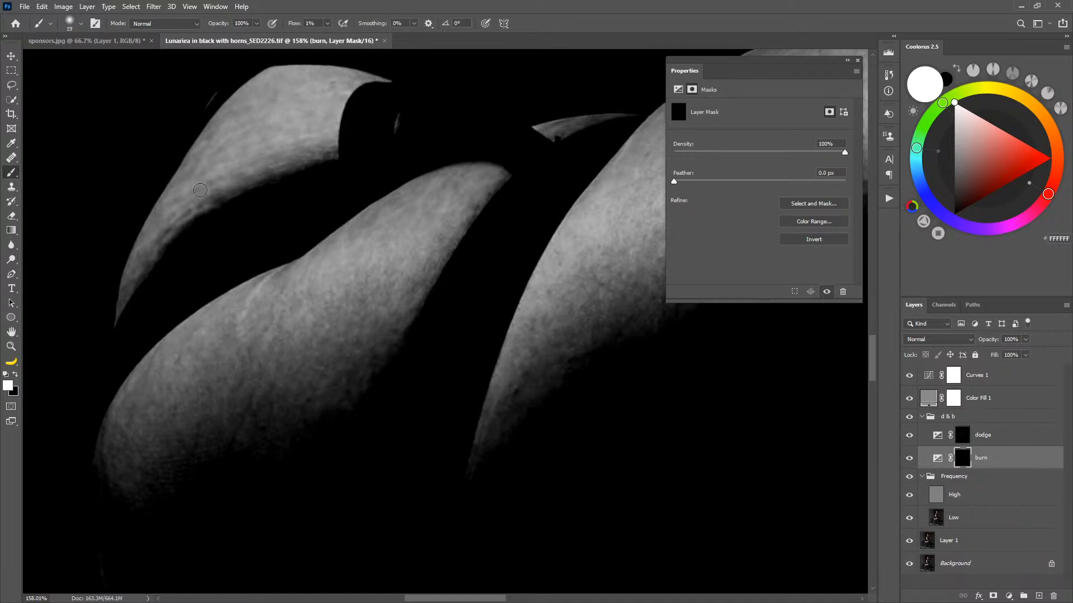
alt+right_click(260, 290)
drag(259, 292, 257, 292)
Lighten remaining dark spots on the hip and broader uneven areas of the thigh on the dodge mask, enlarging the brush to size 40.
click(949, 437)
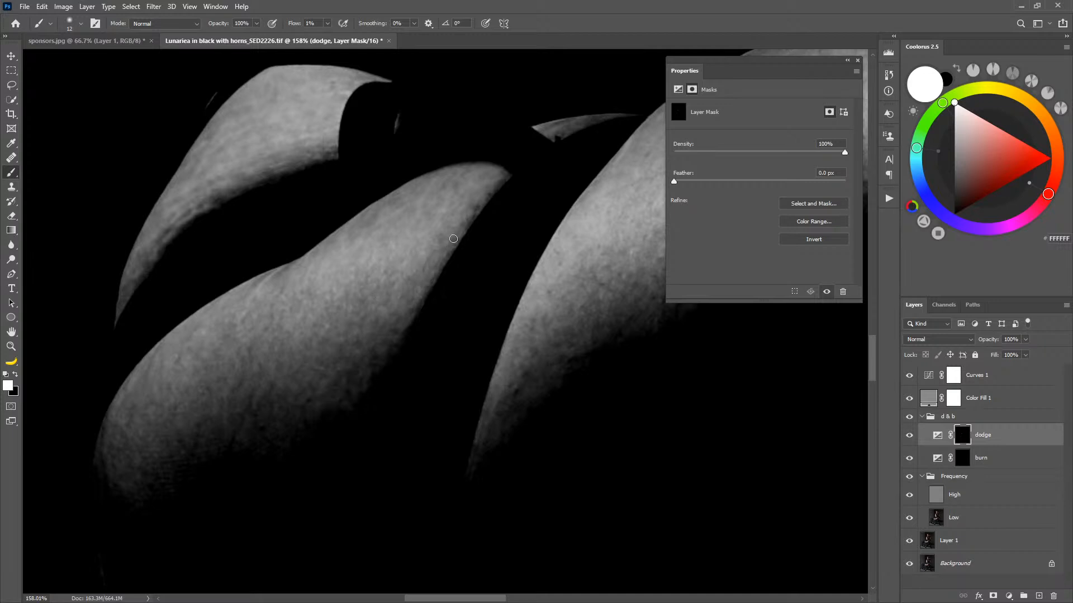
drag(518, 374, 241, 380)
drag(478, 284, 342, 394)
scroll(462, 309, up, 5)
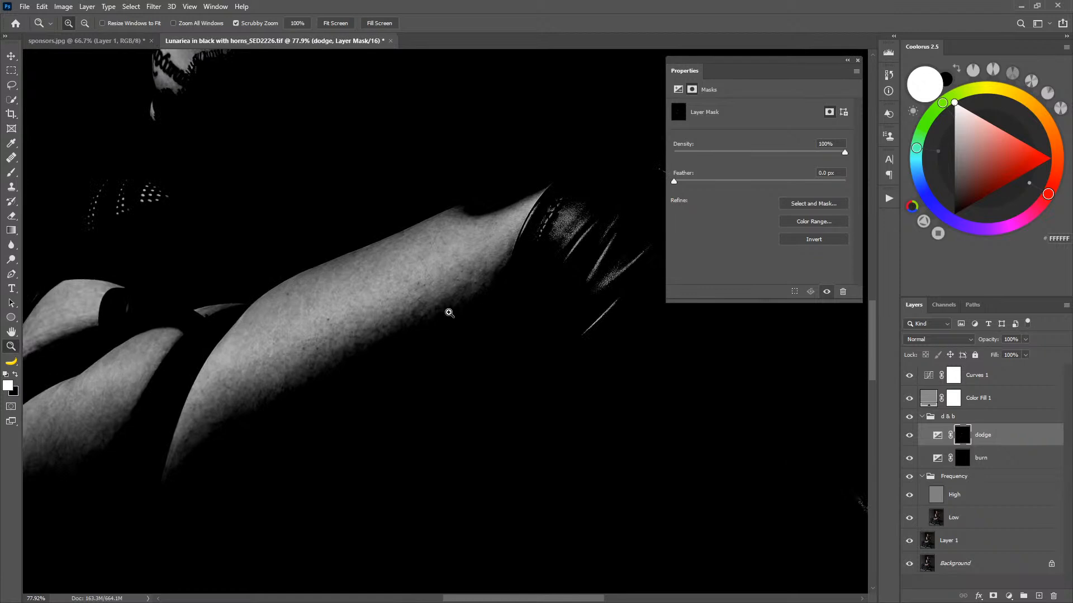
key(b)
drag(427, 282, 434, 282)
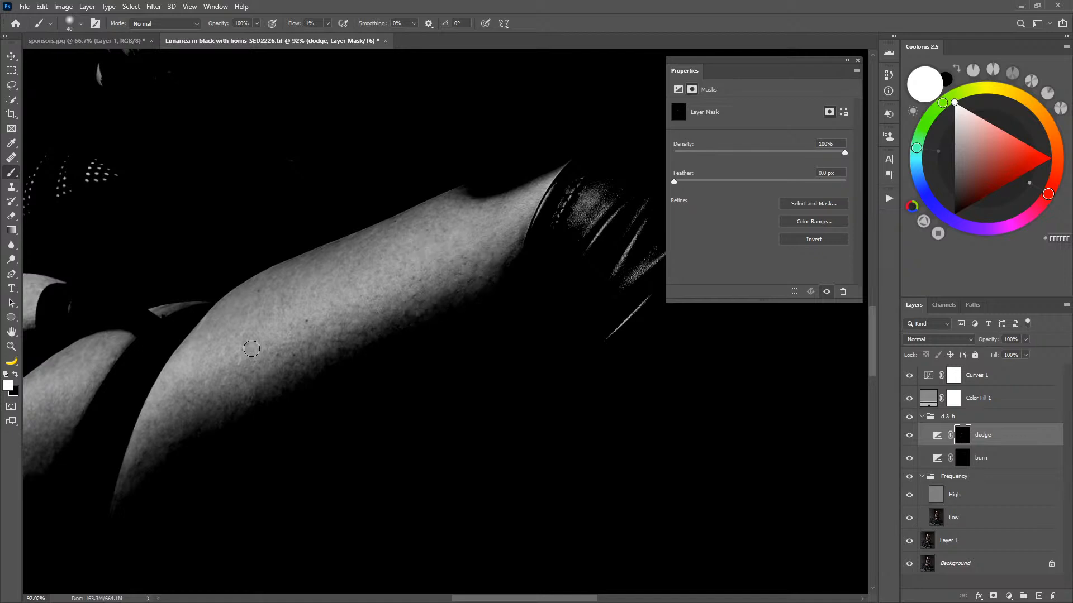
Reshape the Curves 1 check layer into a steep shadow curve that exaggerates contrast along the thigh's shaded underside.
drag(351, 423, 401, 356)
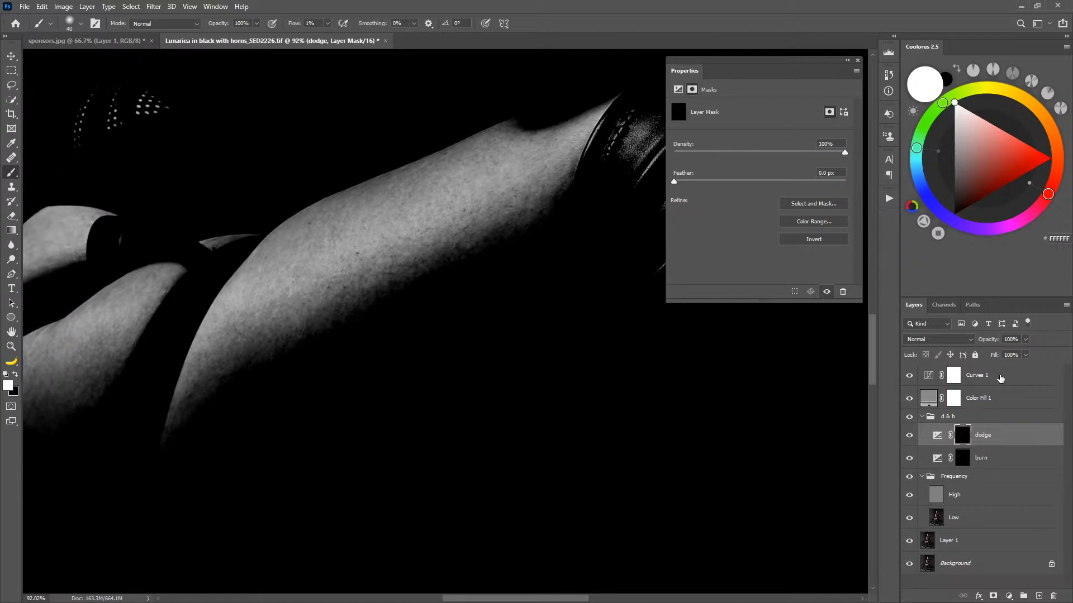
click(928, 377)
drag(773, 264, 716, 258)
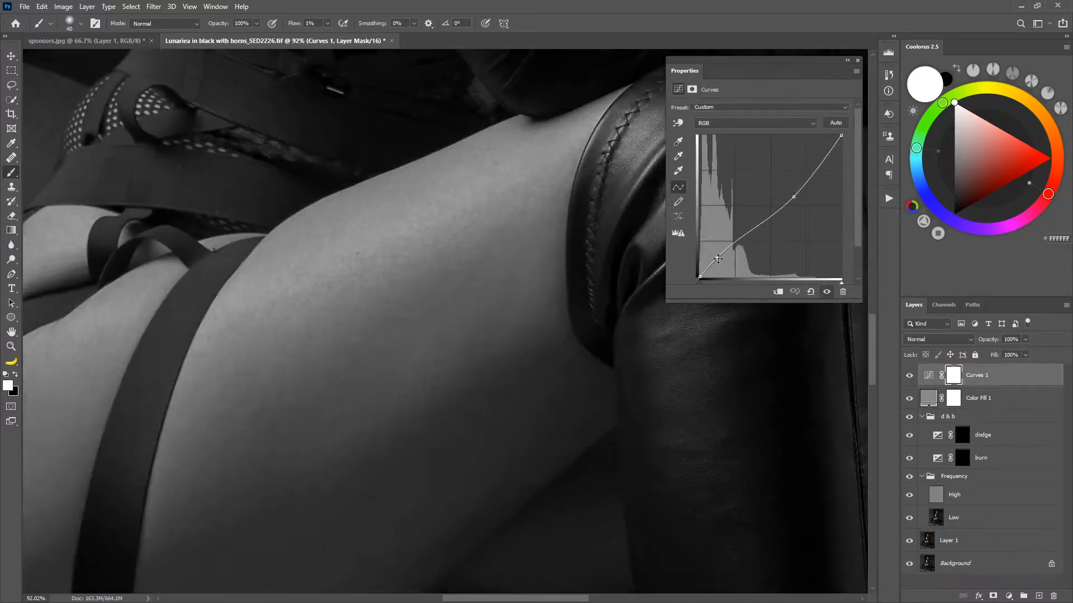
drag(793, 196, 751, 198)
drag(716, 258, 727, 264)
drag(405, 437, 479, 307)
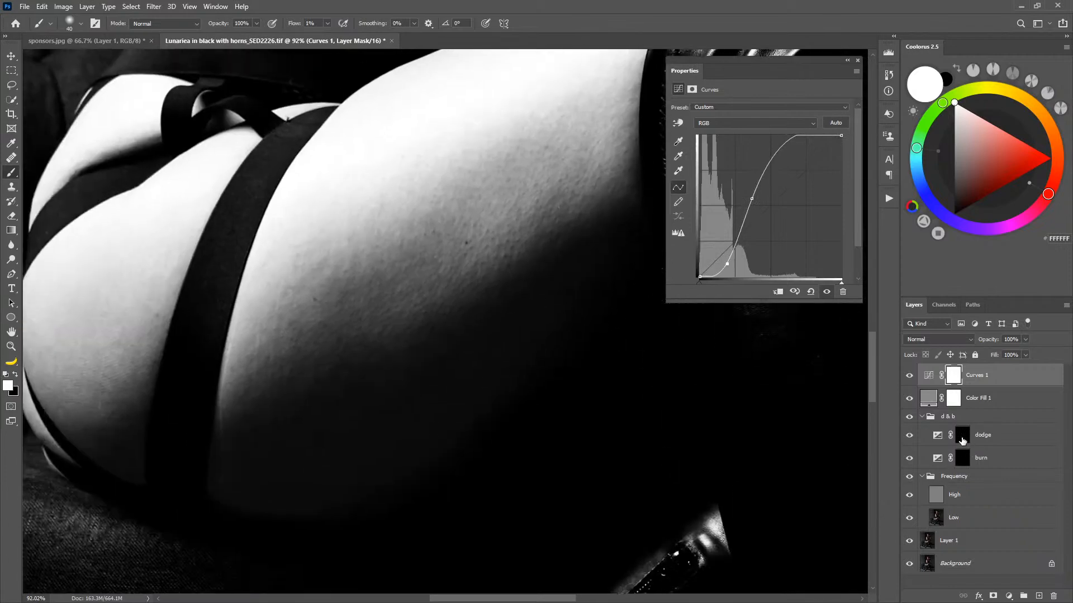
click(963, 439)
click(929, 375)
drag(725, 266, 728, 265)
drag(751, 198, 740, 201)
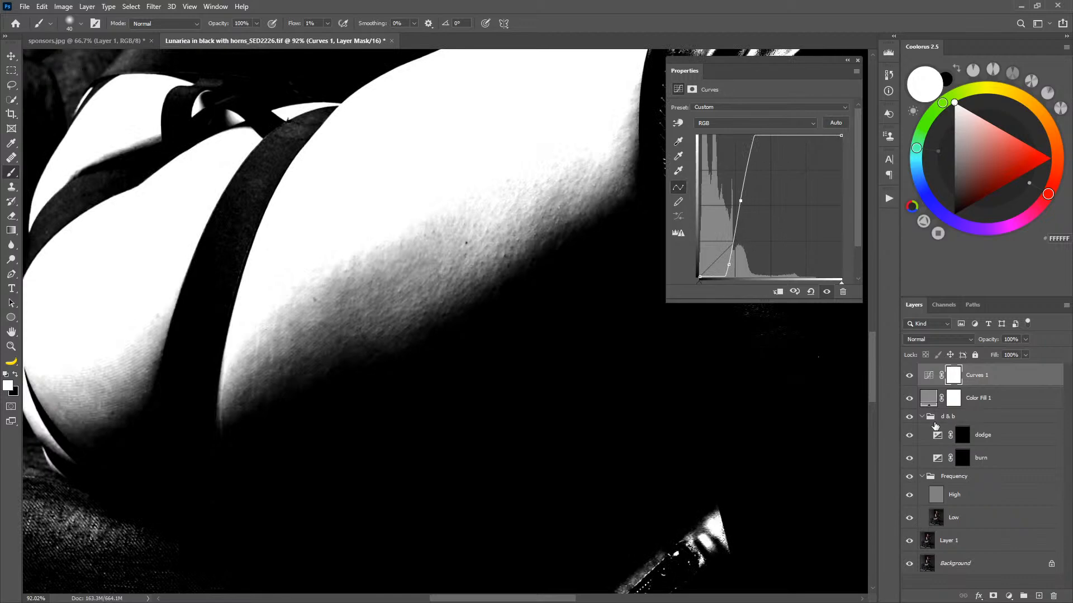
Brush white on the dodge mask to lighten dark patches along the thigh's shadow transition.
click(959, 435)
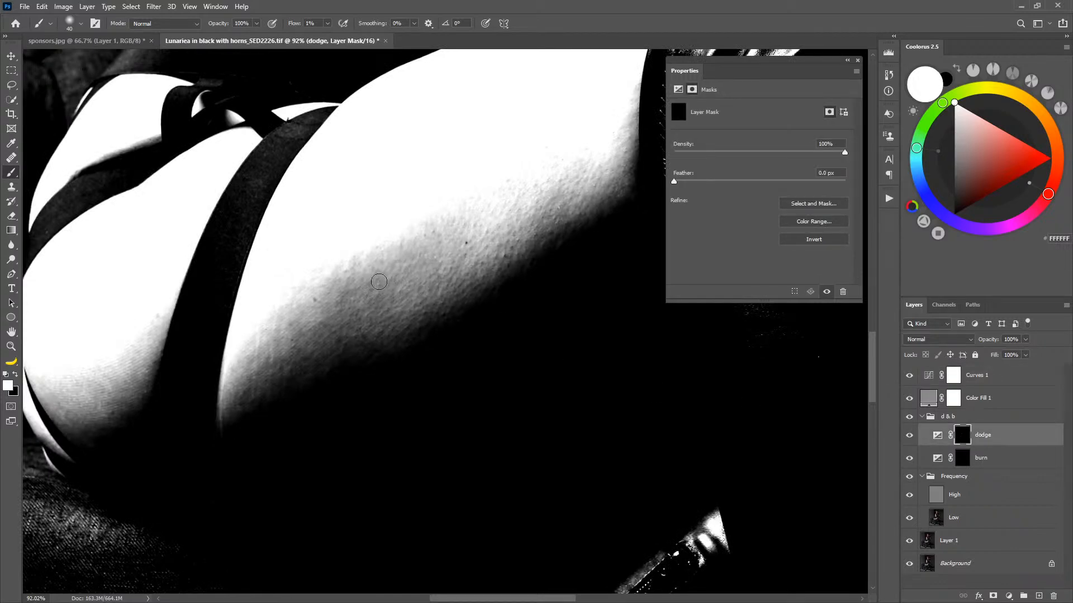
mouse_move(354, 312)
mouse_down()
mouse_move(364, 344)
mouse_move(333, 328)
mouse_move(369, 335)
mouse_move(341, 313)
mouse_move(352, 318)
mouse_move(341, 346)
mouse_move(323, 327)
mouse_move(326, 341)
mouse_move(293, 329)
mouse_up()
mouse_move(358, 315)
mouse_down()
mouse_move(347, 295)
mouse_move(403, 323)
mouse_up()
Brush white on the dodge mask with a size 25 brush to smooth the shadow edge on the hip and thigh beside the strap.
mouse_move(191, 419)
mouse_down()
mouse_move(371, 366)
mouse_move(313, 374)
mouse_move(350, 367)
mouse_move(359, 315)
mouse_up()
key(z)
key(b)
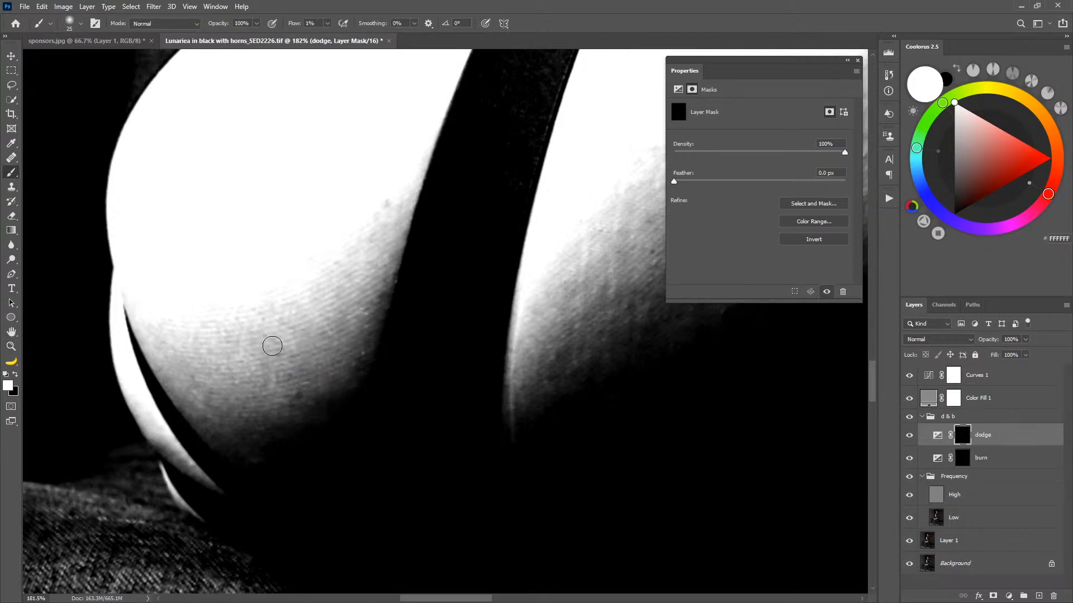
mouse_move(506, 433)
mouse_down()
mouse_move(235, 430)
mouse_move(249, 429)
mouse_up()
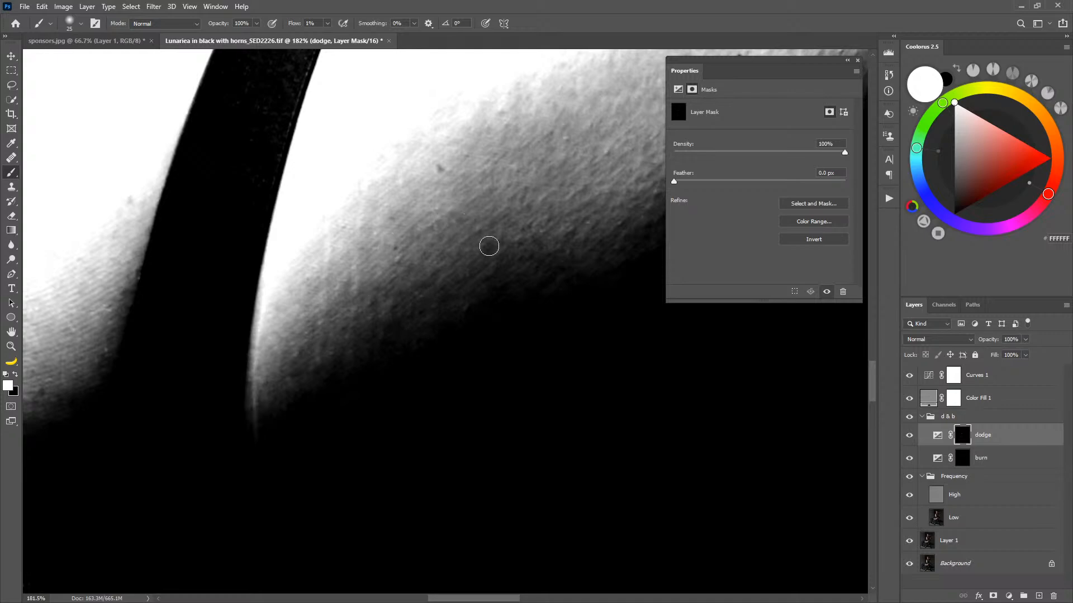
drag(562, 347, 345, 424)
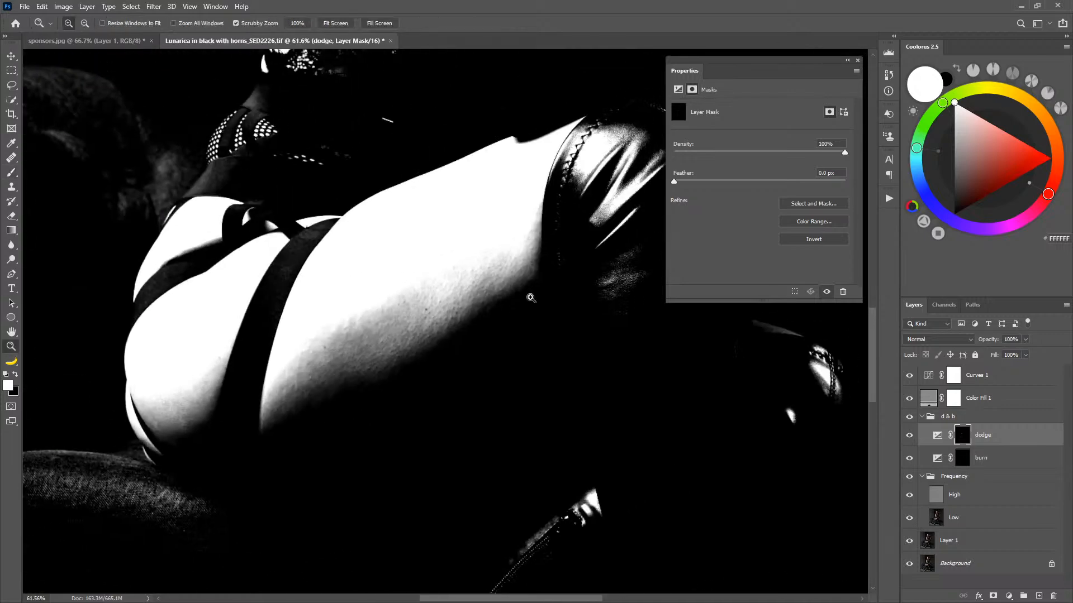
drag(489, 292, 518, 314)
key(z)
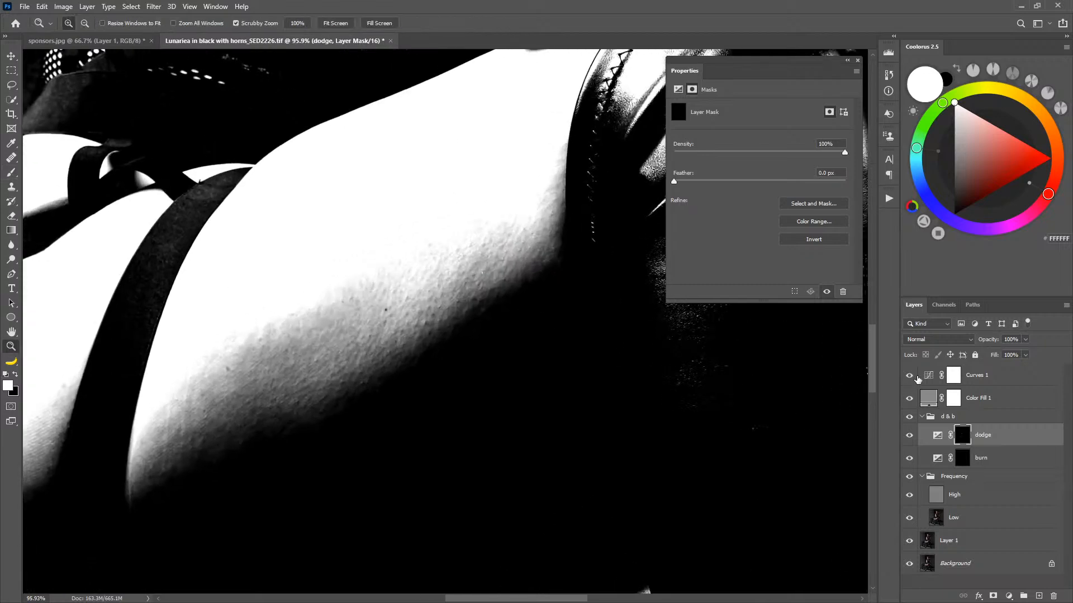
click(925, 376)
drag(729, 264, 704, 264)
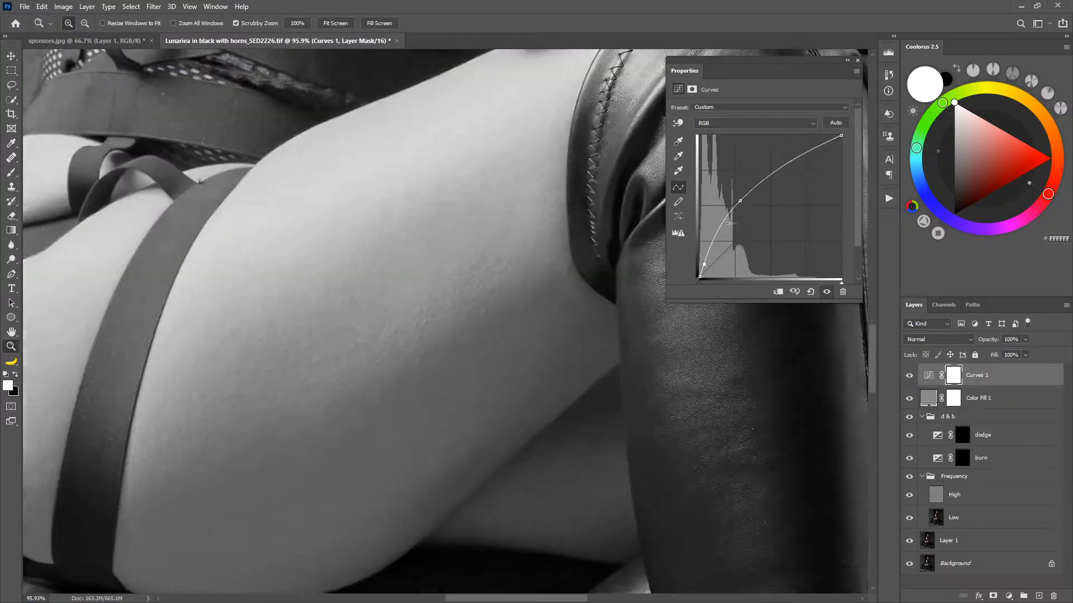
drag(739, 200, 719, 196)
click(810, 292)
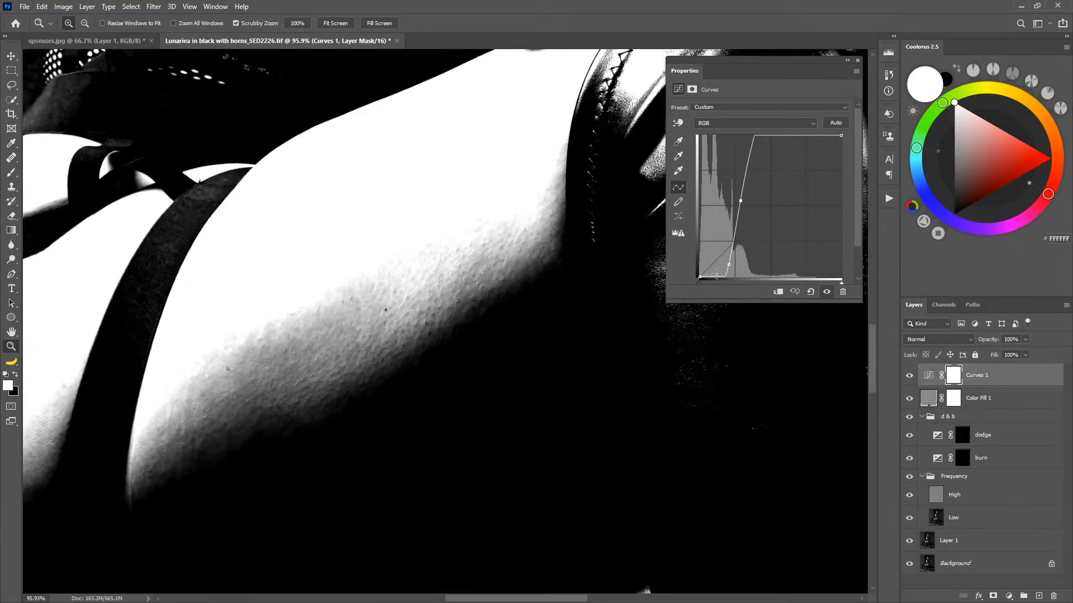
Reset the Curves 1 check layer and reshape it into a steep inverted curve that exaggerates tones in the thigh's deep shadows.
click(808, 293)
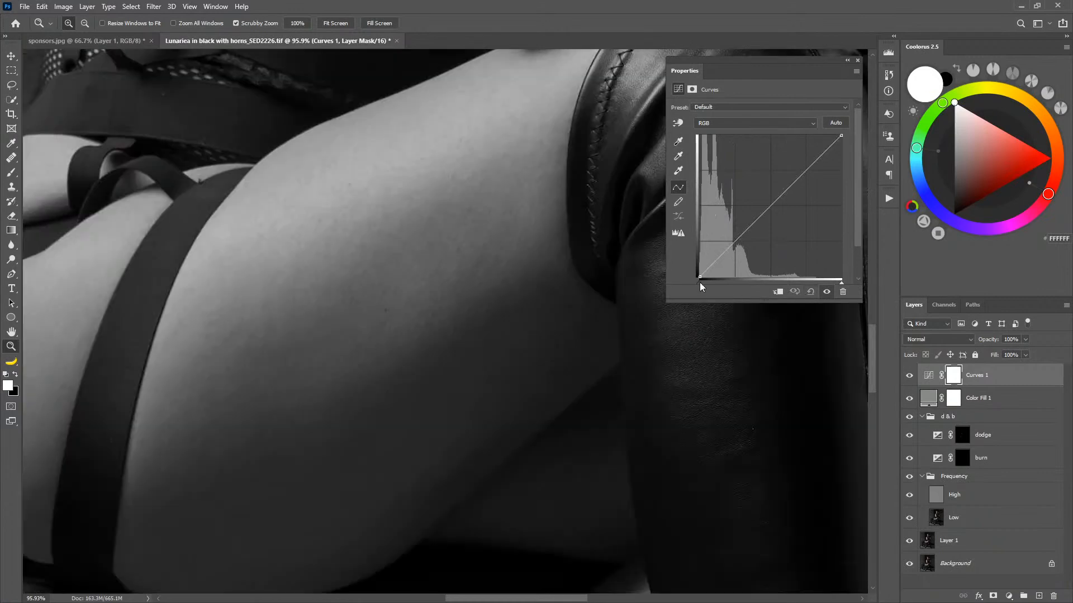
drag(699, 277, 706, 134)
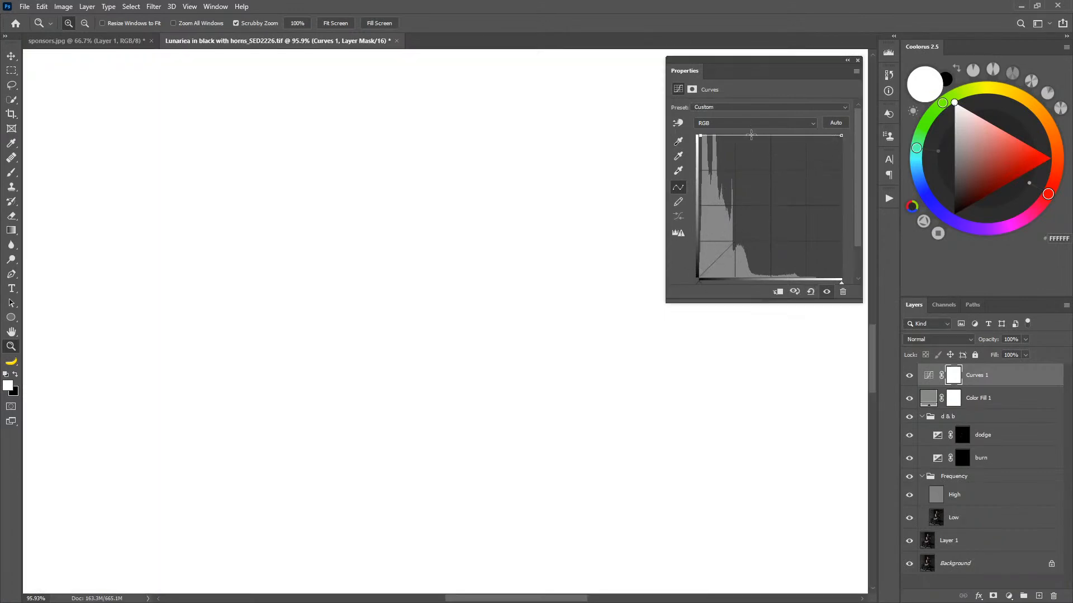
drag(841, 137, 857, 301)
drag(762, 208, 725, 246)
drag(498, 397, 511, 300)
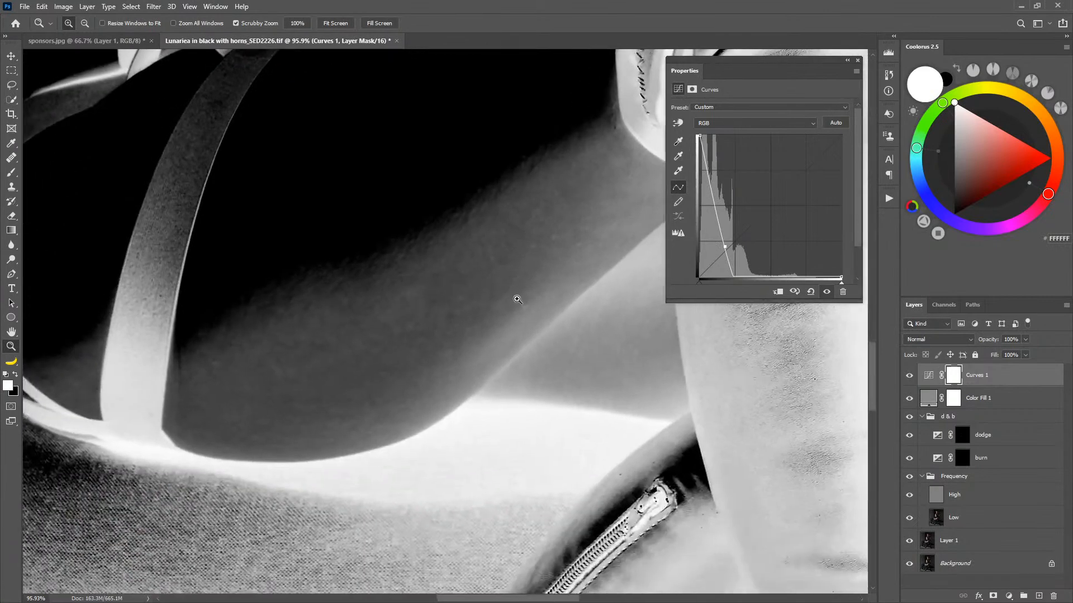
drag(726, 248, 720, 250)
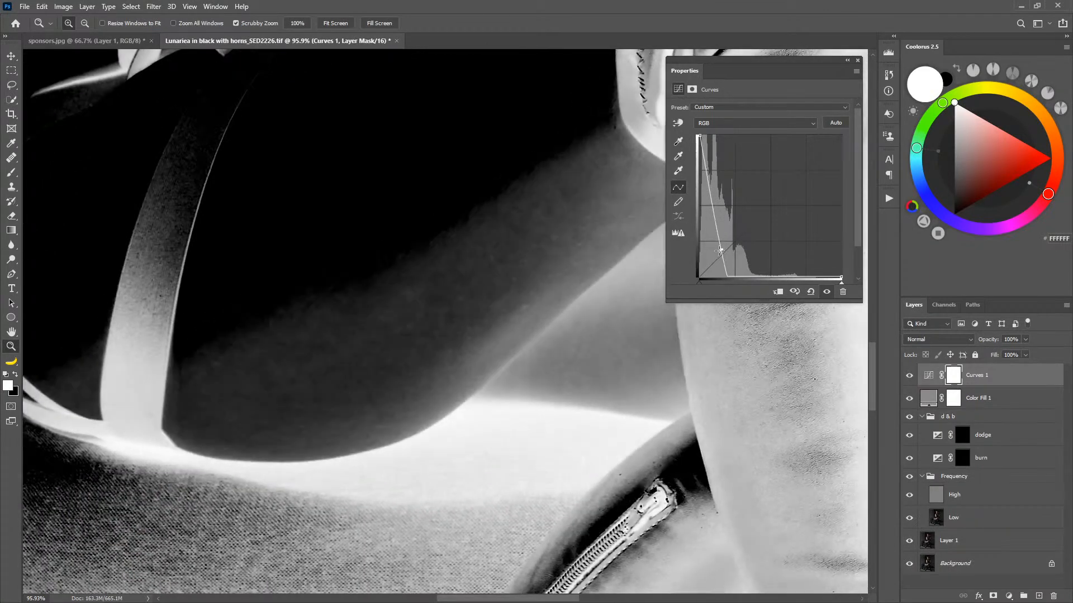
Brush white on the dodge mask at 1% flow to even out the shaded underside of the thigh.
click(964, 439)
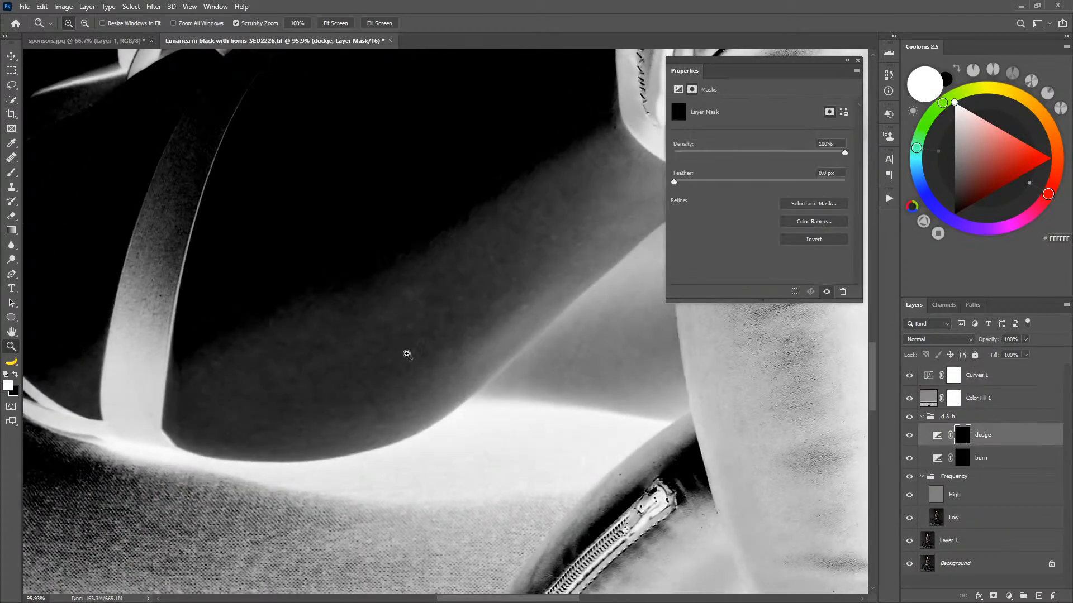
key(b)
mouse_move(369, 364)
mouse_down()
mouse_move(480, 319)
mouse_move(441, 343)
mouse_up()
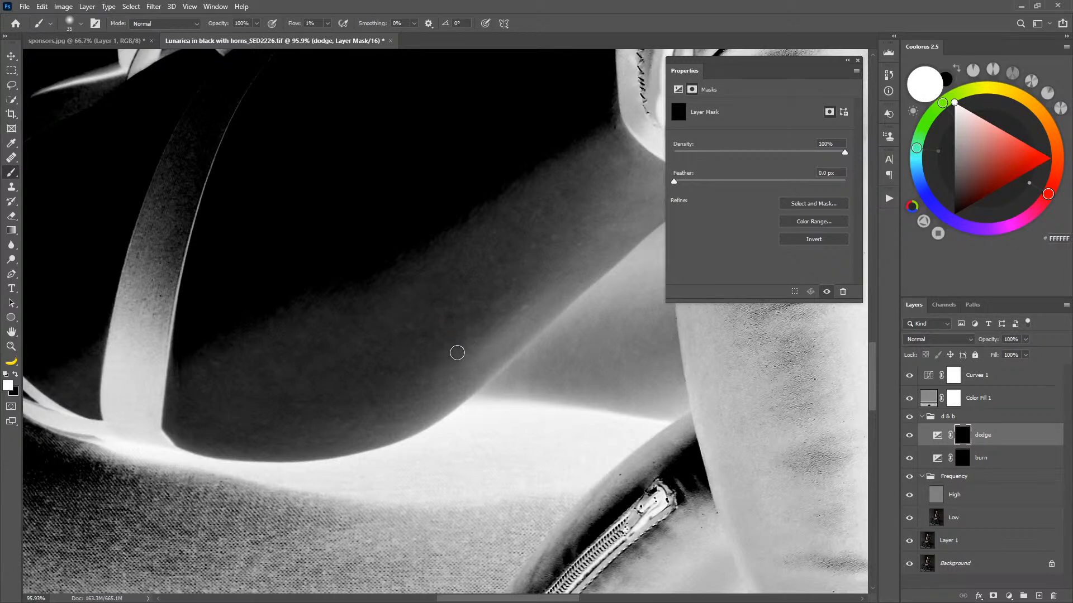
Make the burn layer's mask active and check the whole portrait under the inverted contrast curve.
click(953, 456)
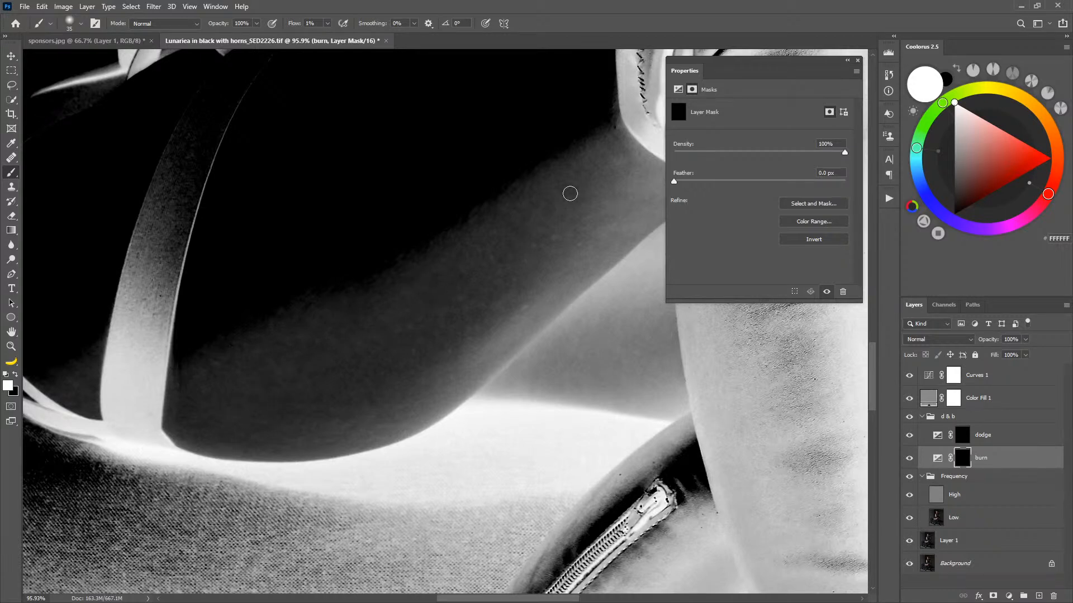
key(z)
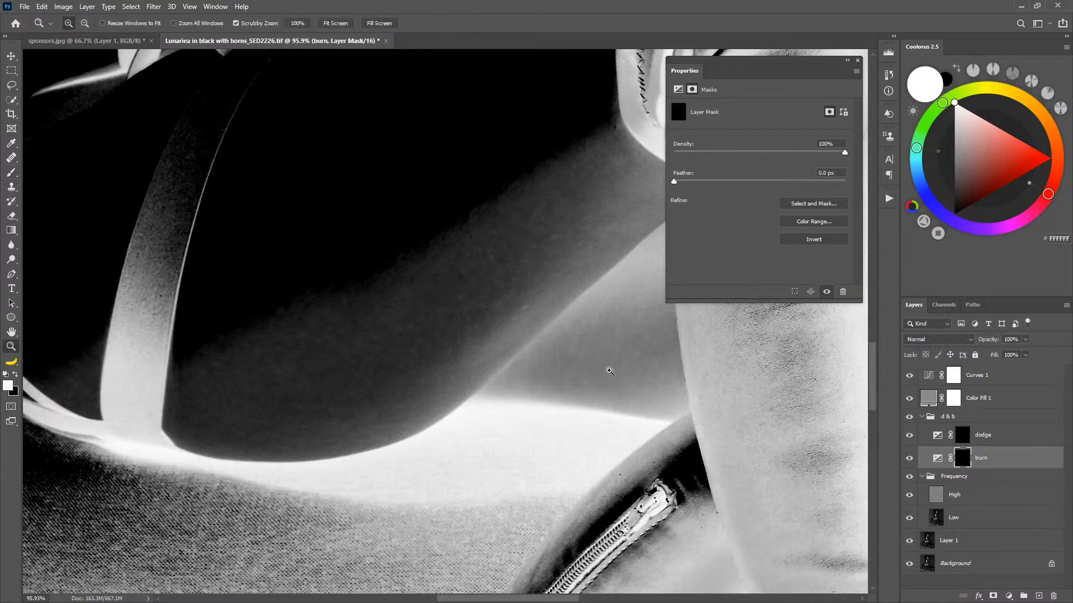
drag(569, 318, 522, 425)
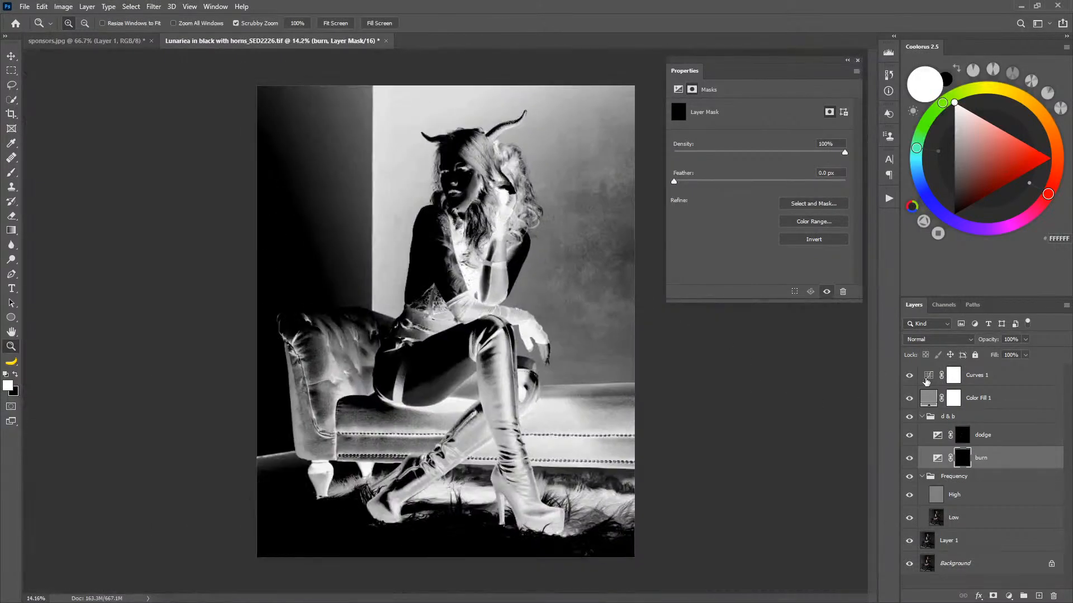
Hide the Color Fill 1 and Curves 1 helper layers above the d & b group to return to the colour image.
click(910, 401)
drag(439, 326, 505, 306)
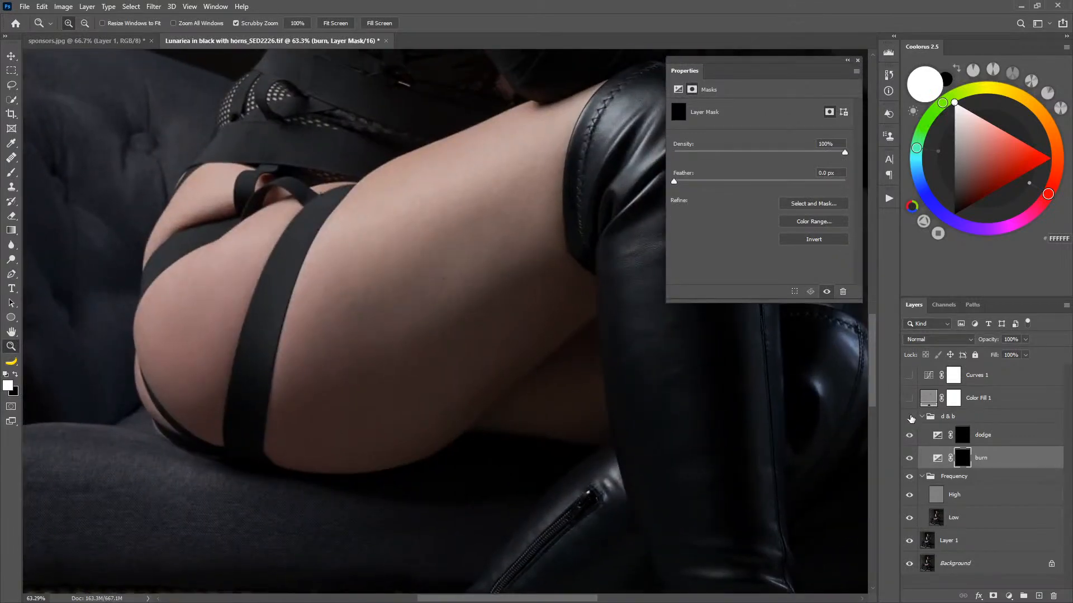
drag(206, 290, 389, 319)
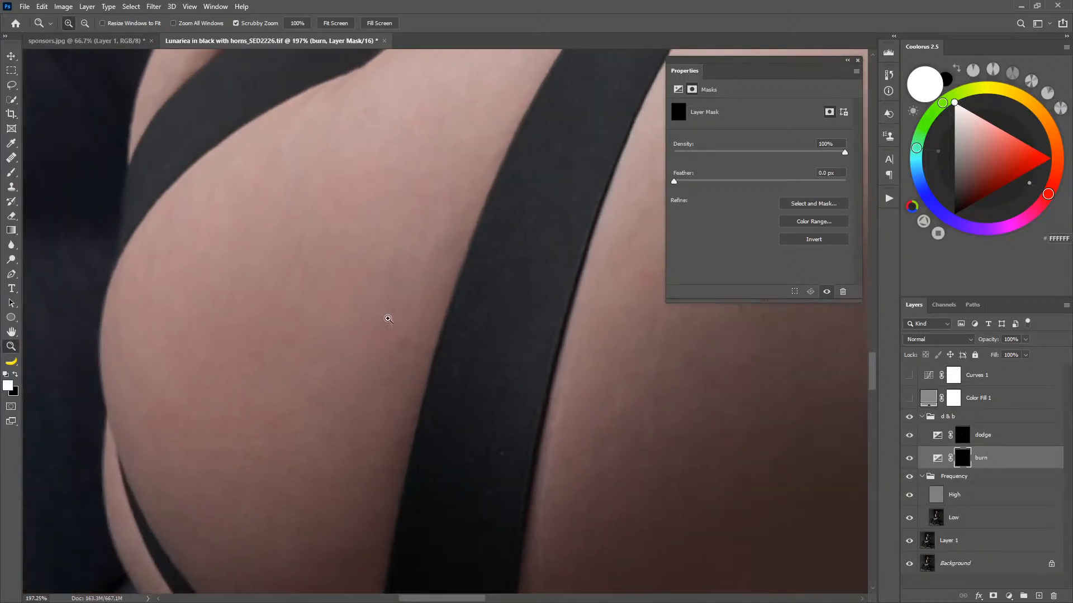
Compare the image with and without the d & b group, examining the retouched skin on the thigh, tattooed arm and face.
click(909, 417)
drag(590, 389, 440, 398)
drag(521, 313, 455, 532)
drag(519, 263, 438, 521)
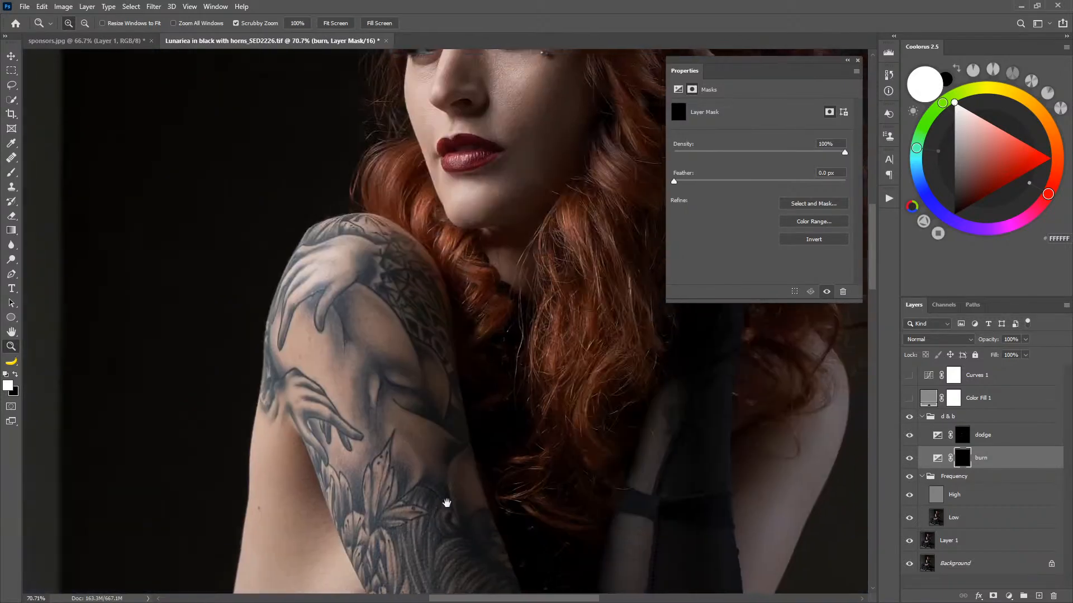
drag(559, 260, 481, 440)
mouse_move(457, 306)
mouse_down()
mouse_move(522, 311)
mouse_move(517, 403)
mouse_up()
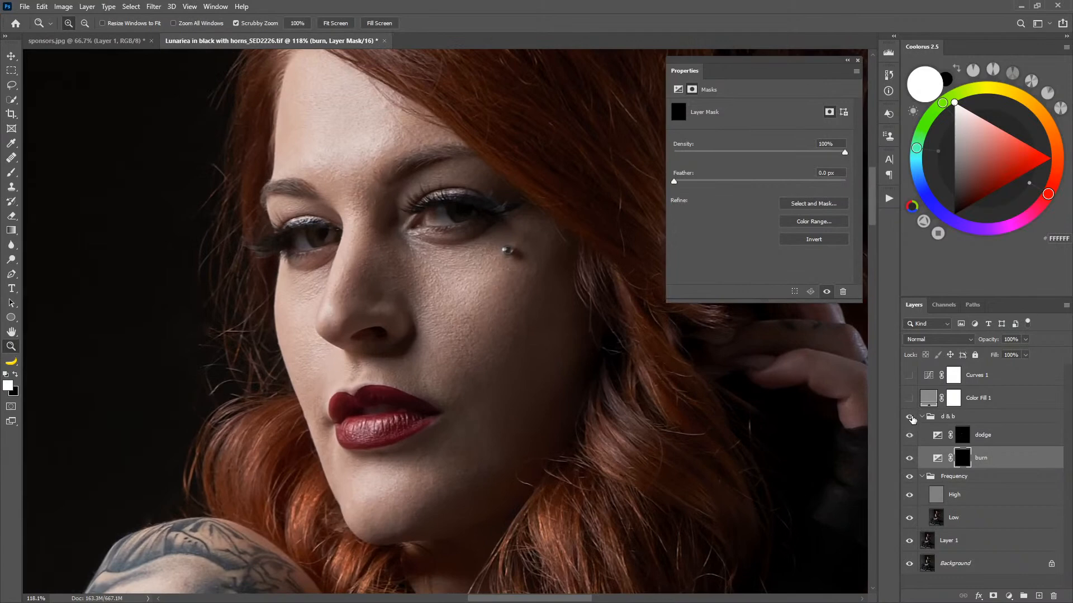
mouse_move(575, 471)
mouse_down()
mouse_move(546, 484)
mouse_move(451, 337)
mouse_up()
drag(495, 429, 505, 356)
mouse_move(426, 446)
mouse_down()
mouse_move(514, 309)
mouse_move(490, 159)
mouse_up()
drag(459, 430, 505, 320)
drag(423, 508, 479, 363)
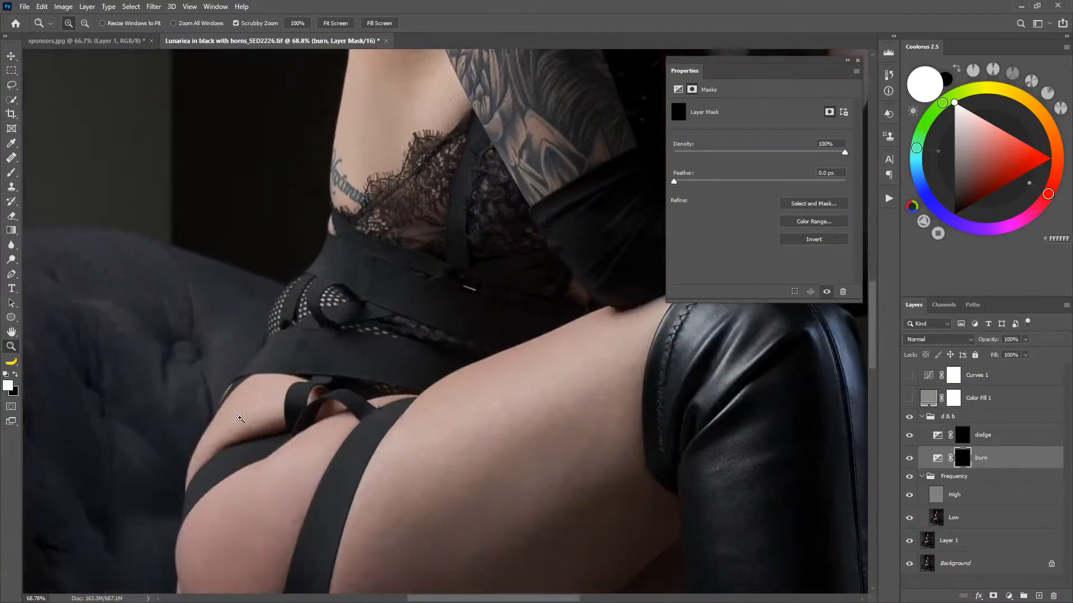
Examine the light and shadow transitions on the hip and thigh, both close up and in the whole figure.
drag(239, 484, 360, 370)
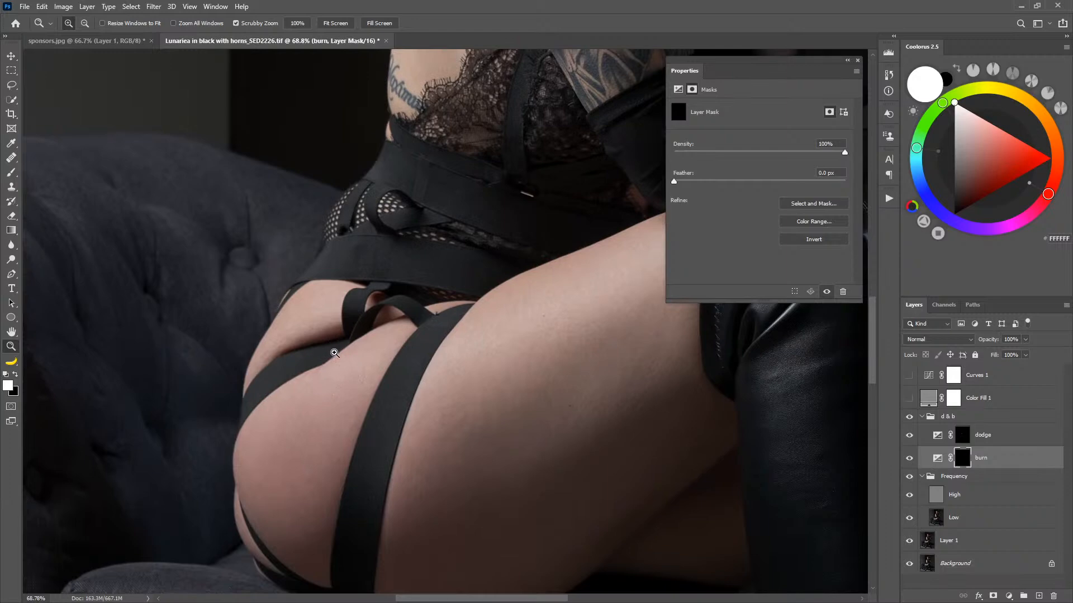
drag(485, 395, 455, 413)
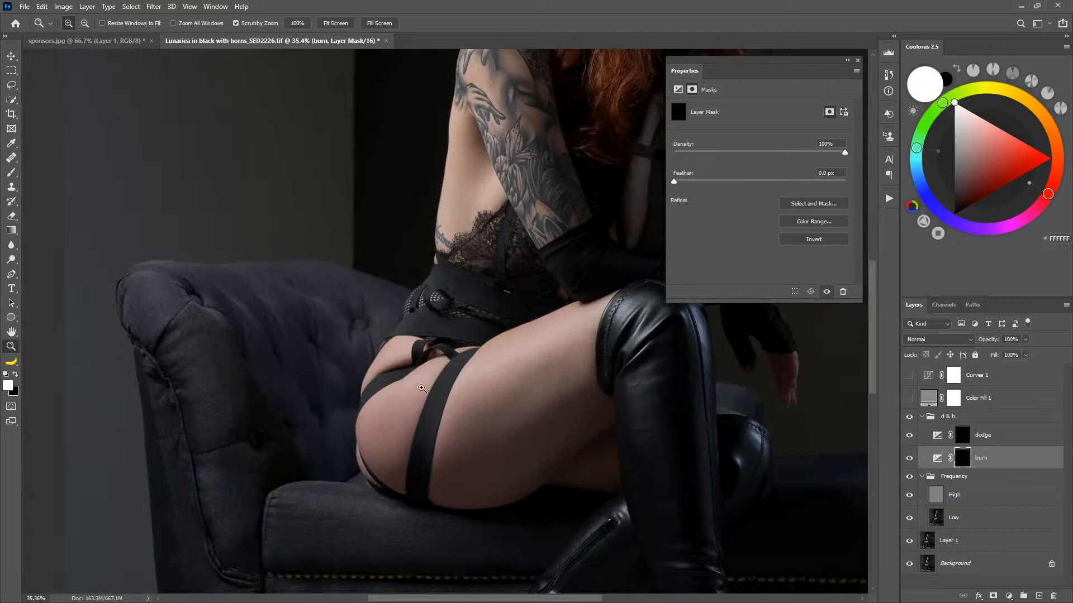
drag(351, 443, 397, 441)
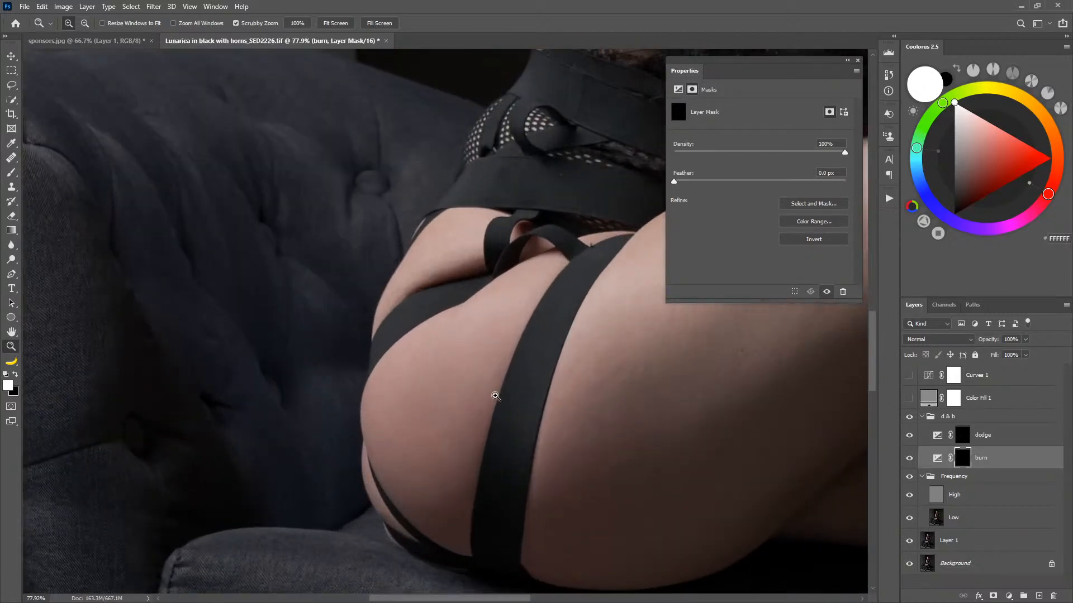
drag(495, 396, 457, 419)
drag(534, 300, 427, 394)
drag(488, 376, 464, 386)
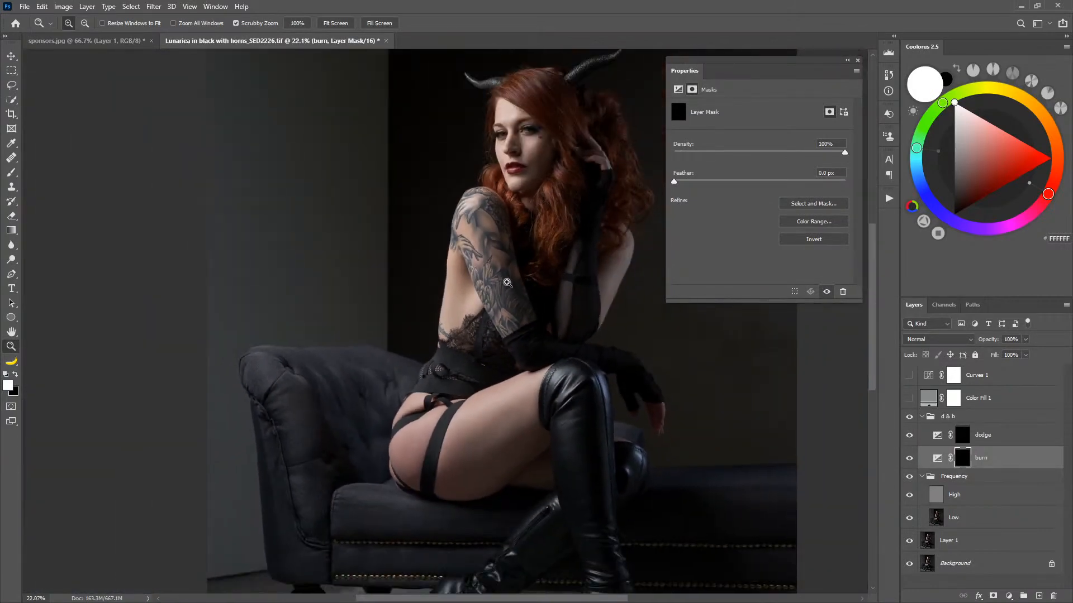
Add a new empty layer above the dodge layer inside the d & b group.
click(966, 421)
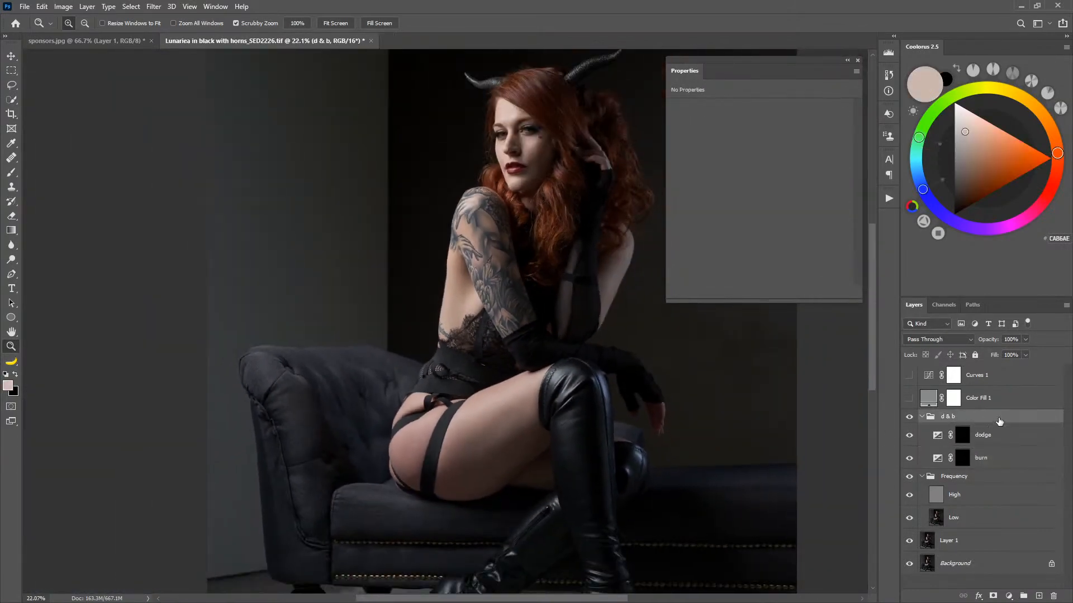
click(1002, 439)
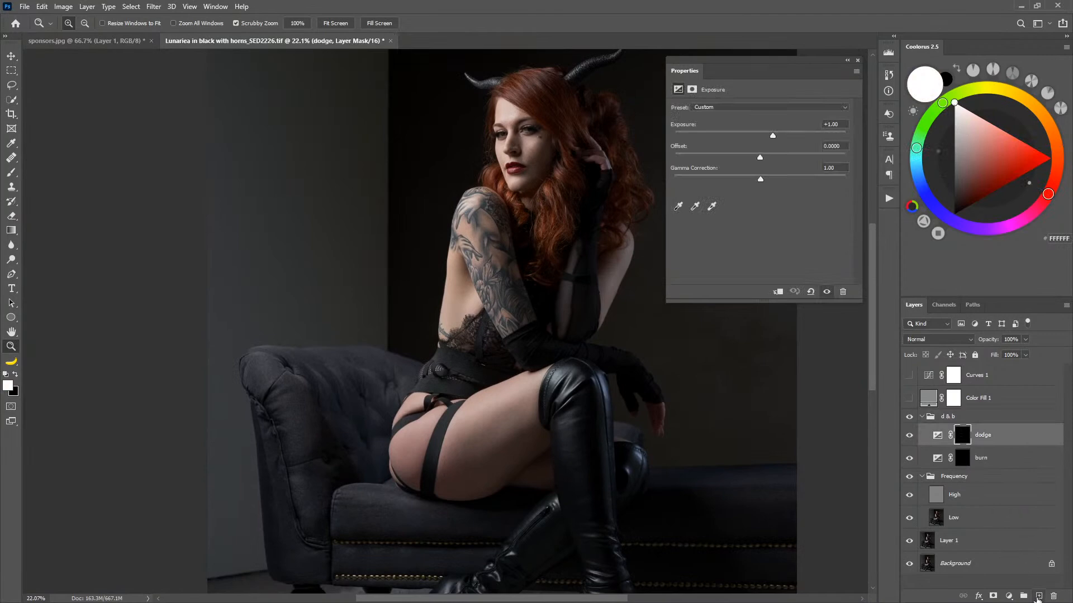
click(1037, 596)
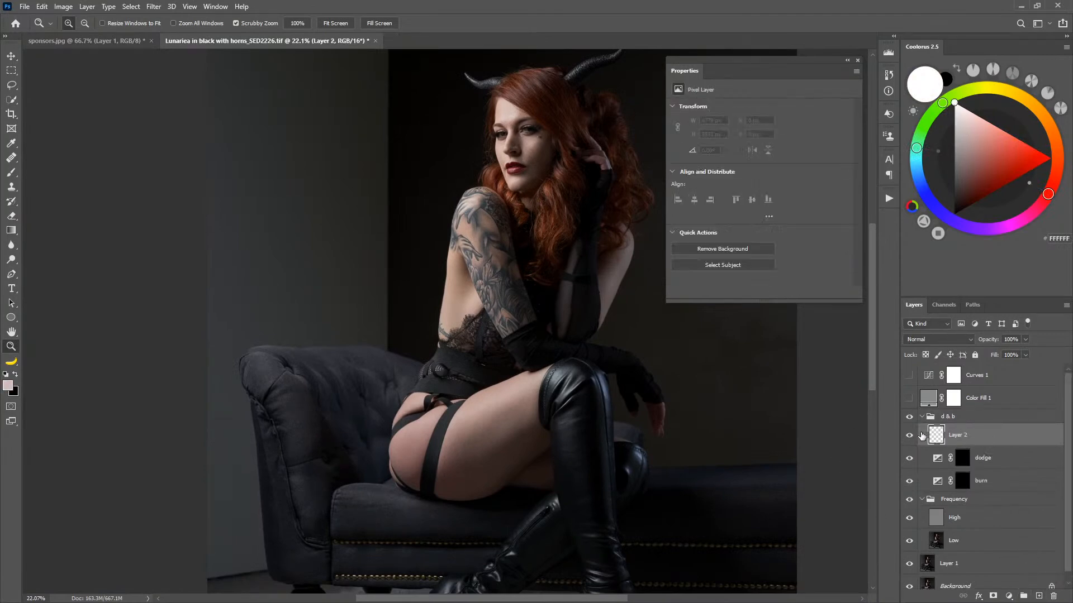
Fill the new layer with 50% Gray at 100% opacity and set its blend mode to Overlay.
key(shift+F5)
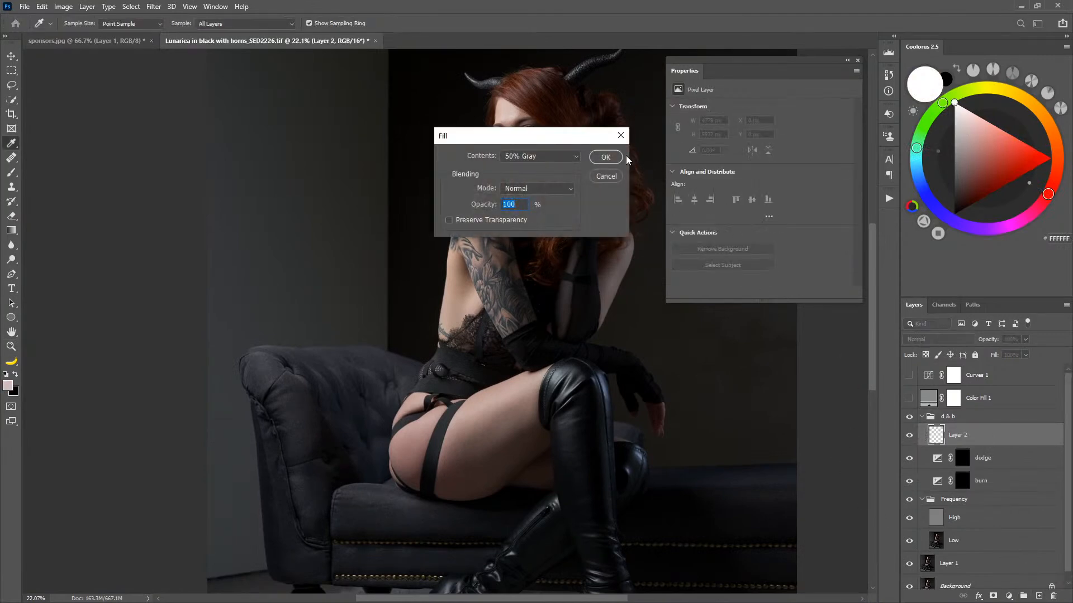
click(606, 158)
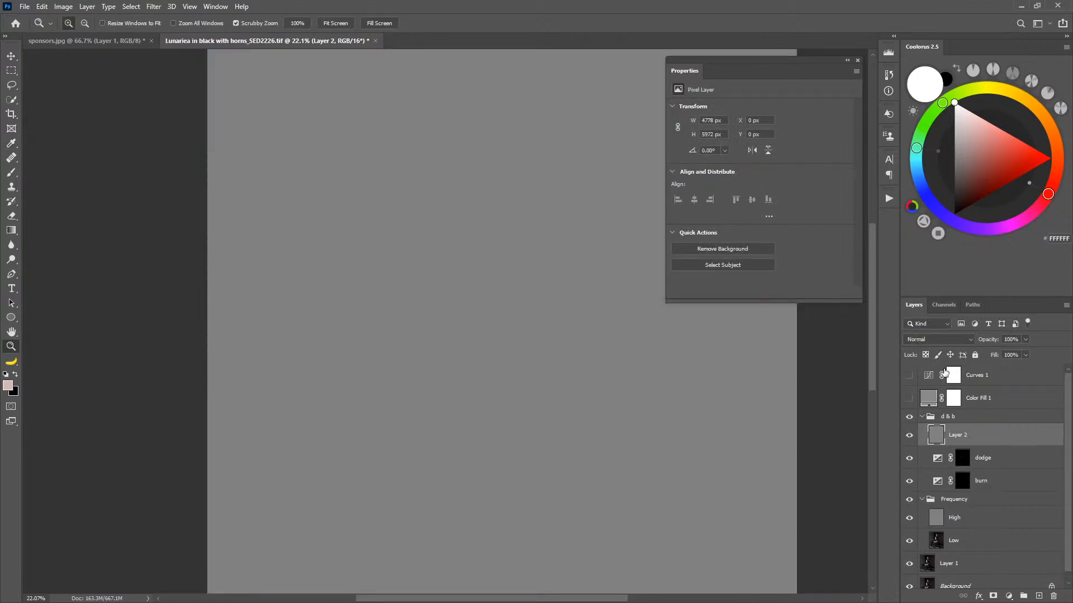
click(947, 340)
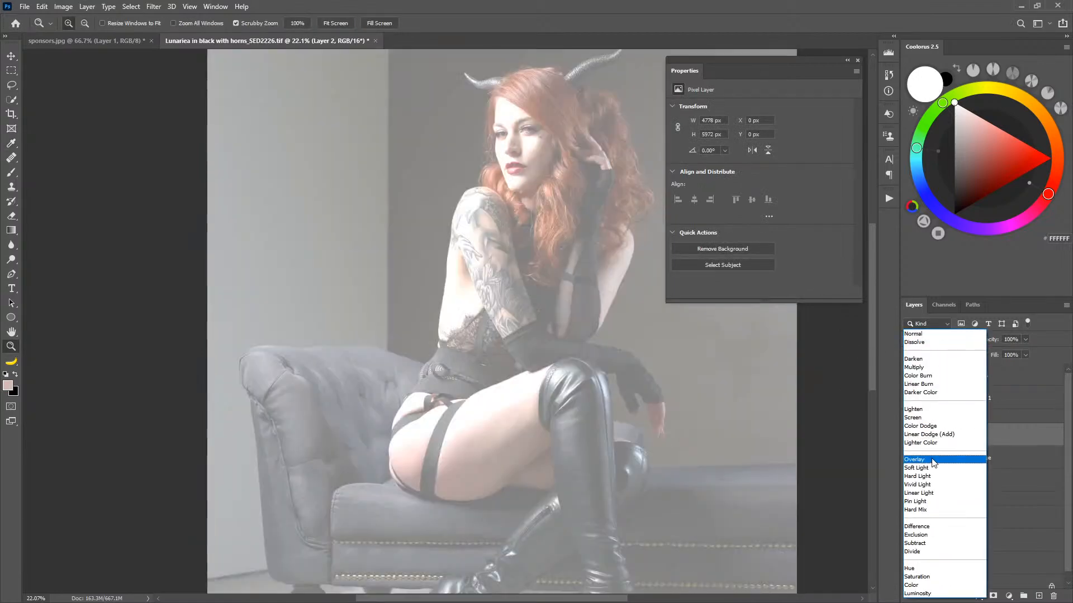
click(933, 460)
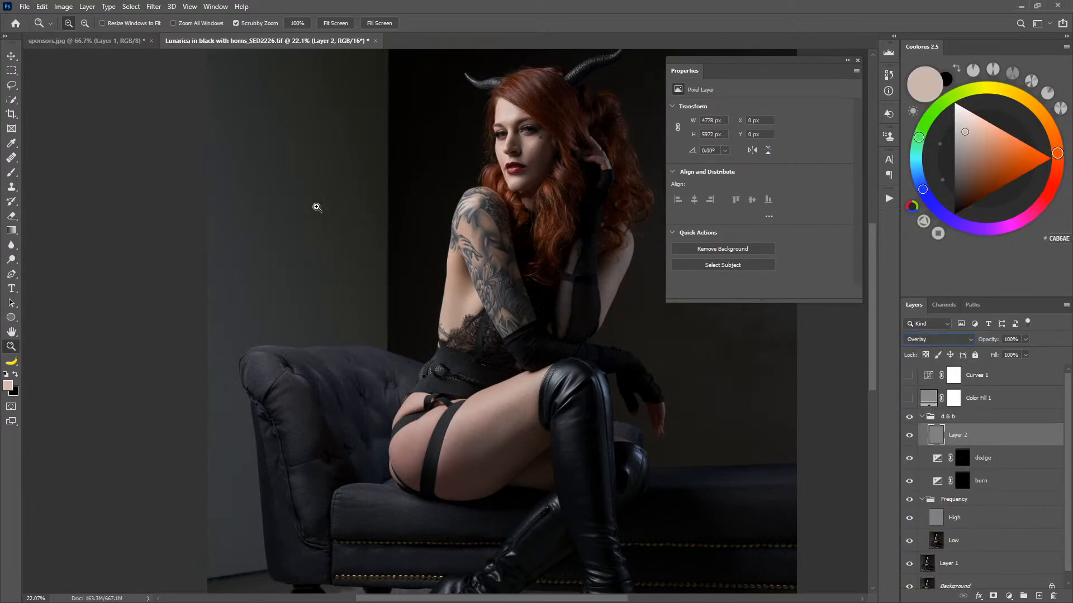
Choose the Brush tool, size it to 316 px and make white the foreground colour.
click(11, 172)
drag(353, 252, 371, 256)
key(d)
key(x)
Try a white lightening stroke and a black darkening stroke across the backdrop on Layer 2, and undo both.
mouse_move(241, 264)
mouse_down()
mouse_move(423, 223)
mouse_move(342, 250)
mouse_up()
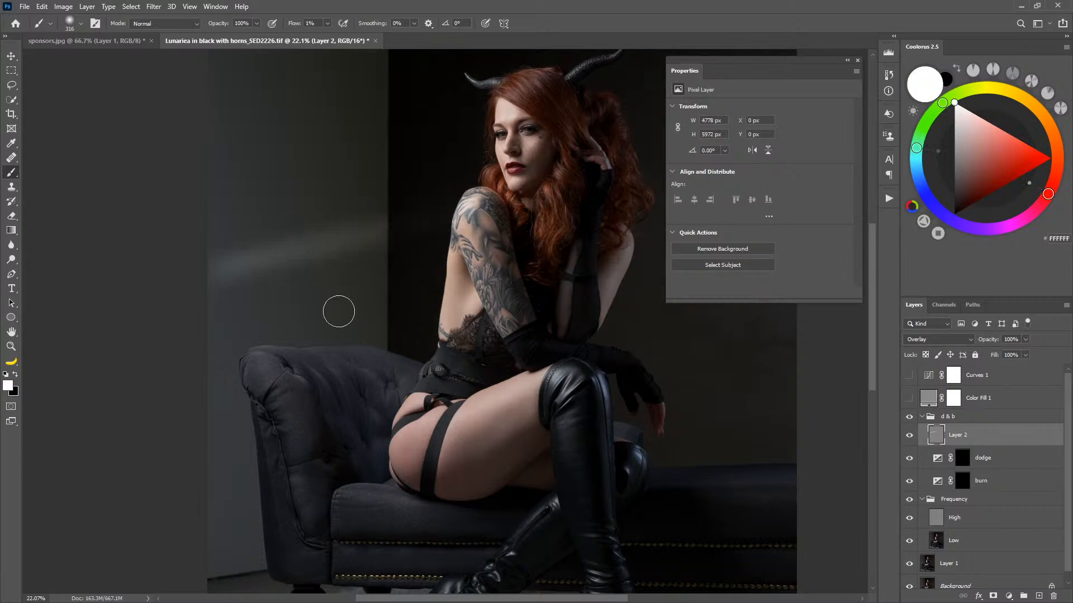
key(x)
mouse_move(425, 243)
mouse_down()
mouse_move(366, 259)
mouse_move(543, 236)
mouse_up()
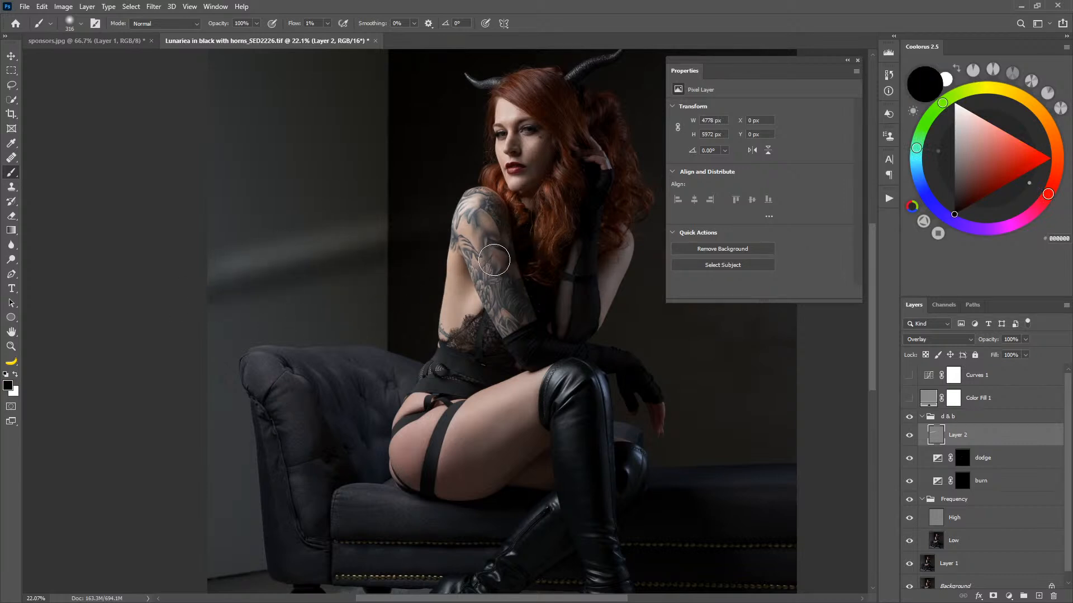
key(ctrl+z)
key(ctrl+z)
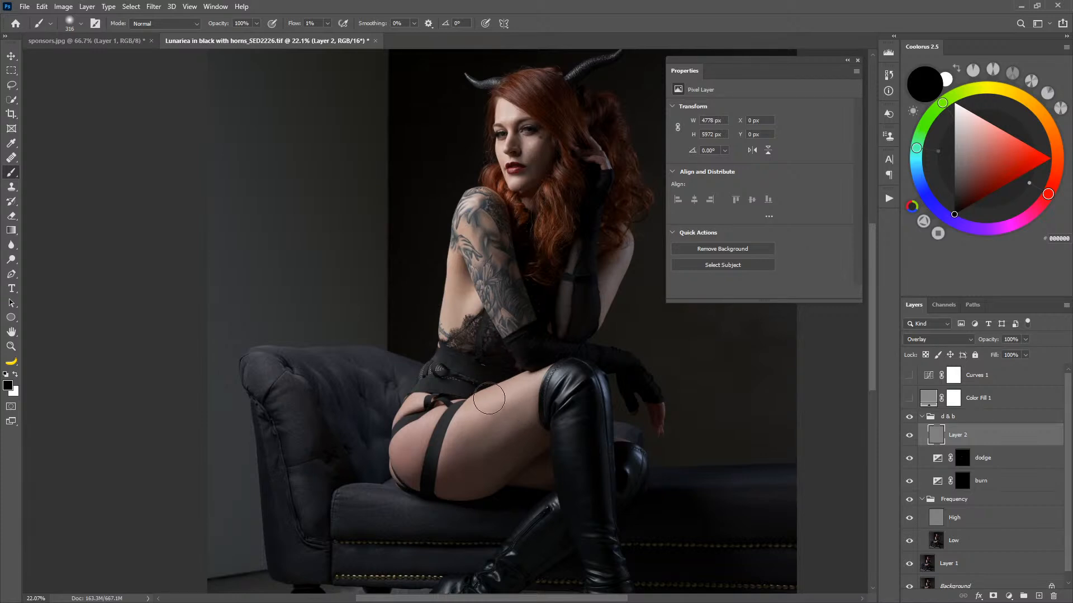
Dodge with white and burn with black on the thigh and hip on Layer 2, using a 220 px brush.
key(x)
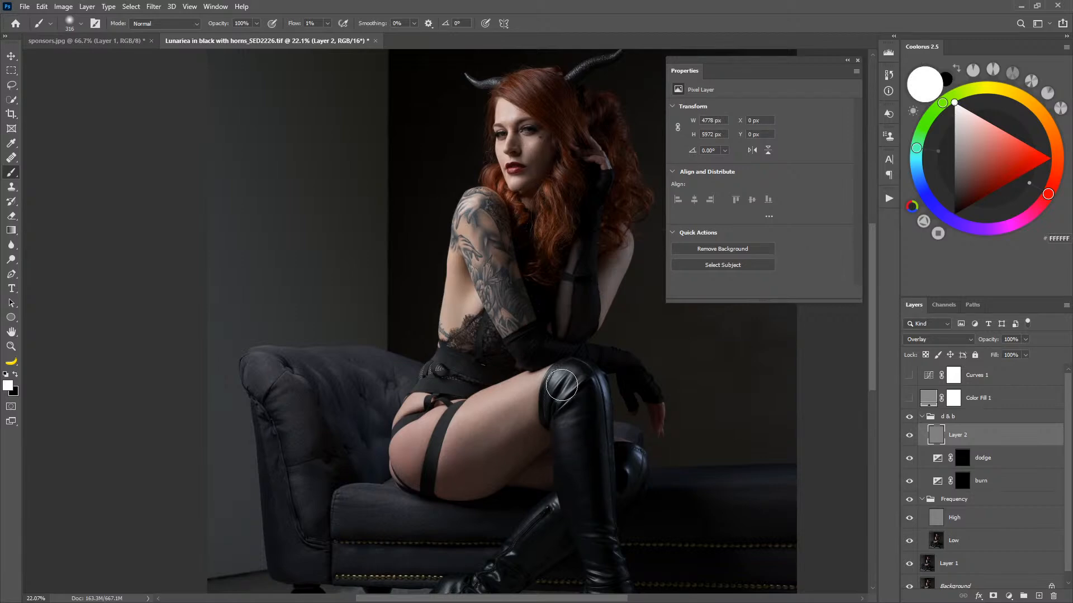
key(ctrl+space)
drag(540, 421, 569, 426)
drag(527, 457, 586, 393)
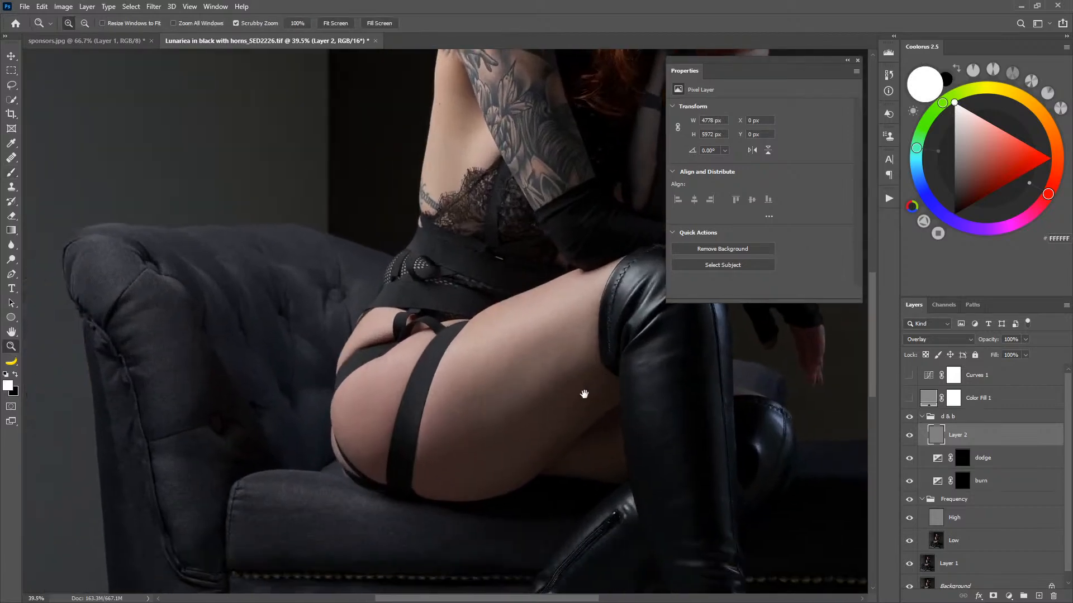
mouse_move(560, 360)
mouse_down()
mouse_move(534, 373)
mouse_move(544, 315)
mouse_up()
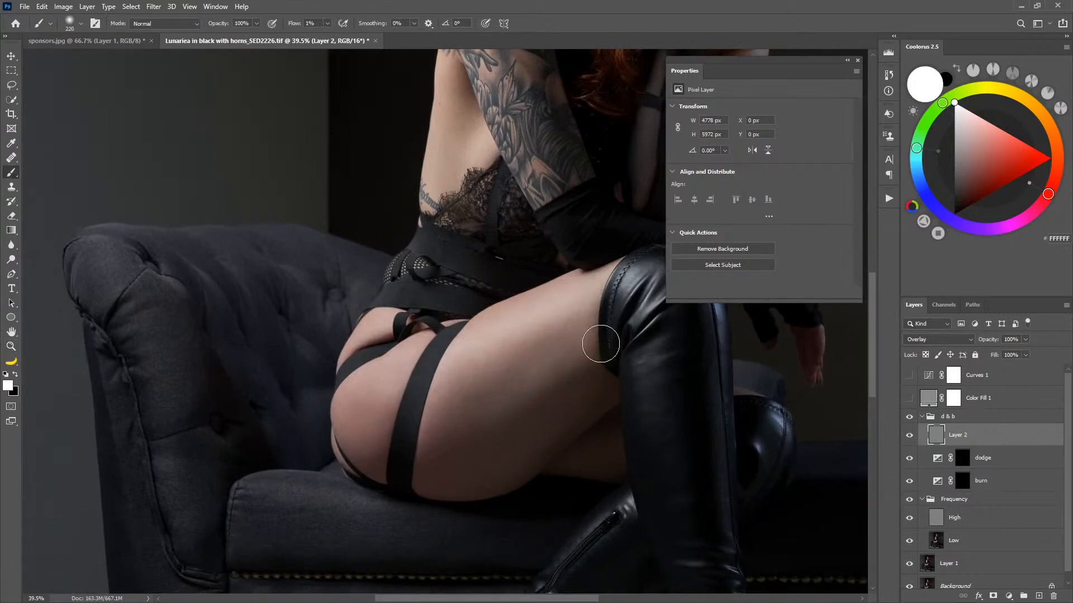
key(x)
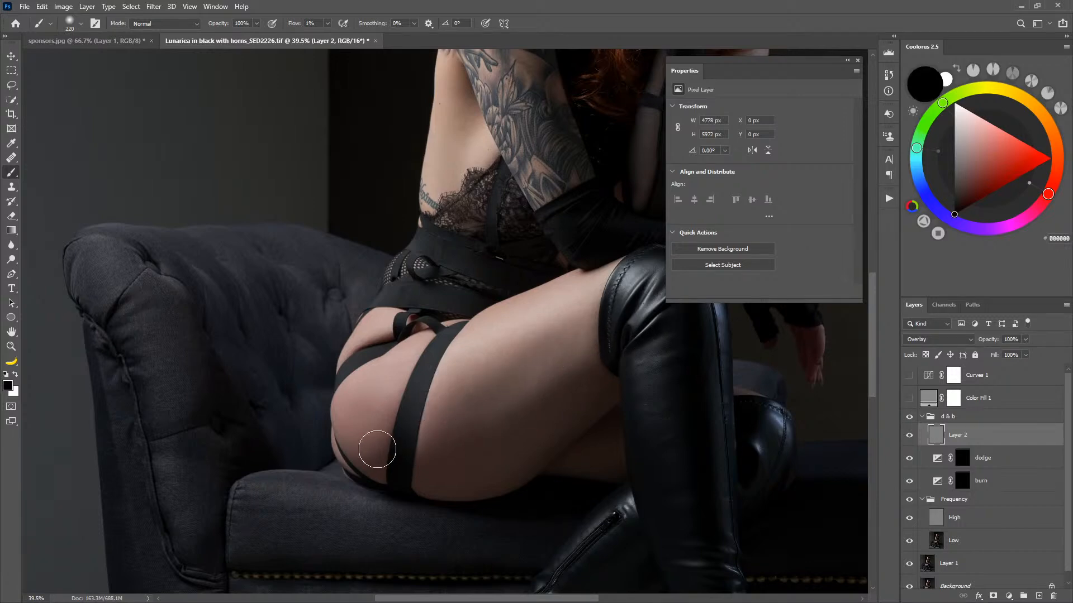
key(x)
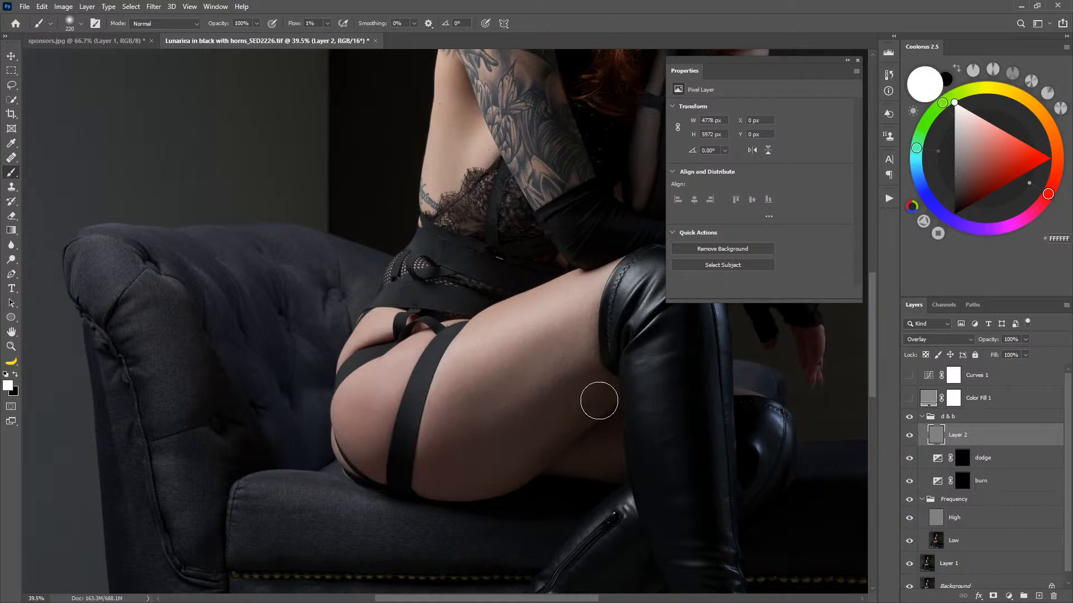
Dodge and burn the bare side of the torso and the tattooed shoulder on Layer 2, adjusting the brush size between areas.
drag(568, 503, 429, 468)
drag(536, 305, 506, 501)
drag(416, 367, 503, 427)
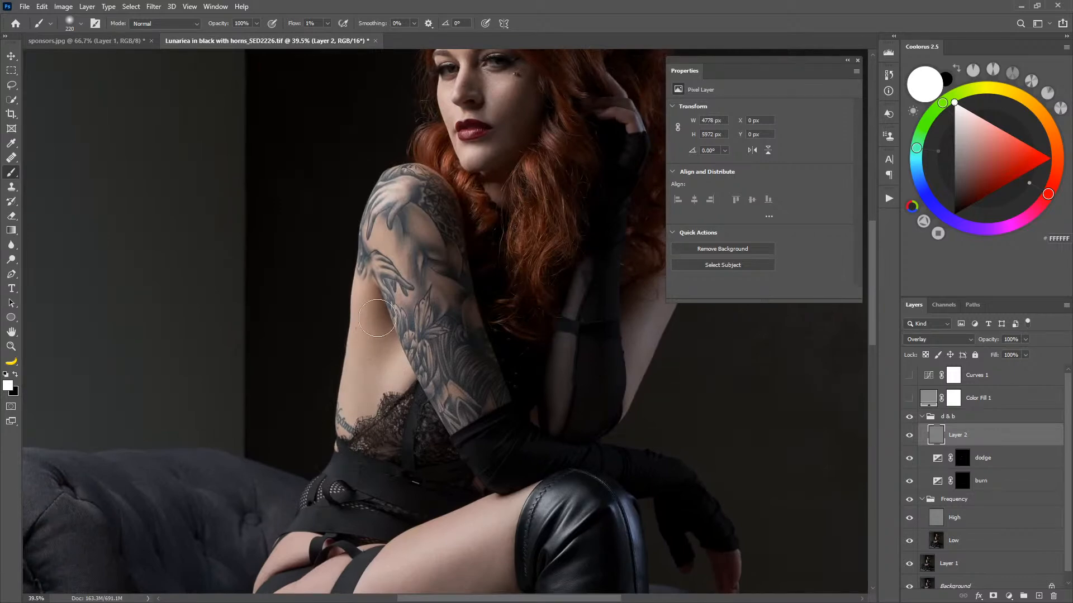
key(x)
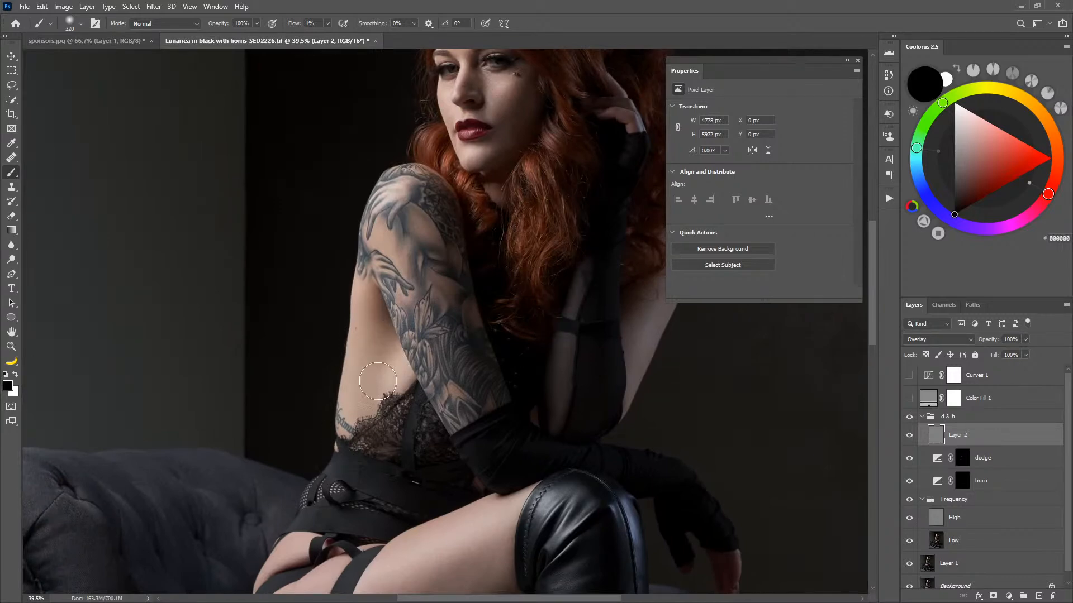
drag(391, 351, 379, 350)
key(x)
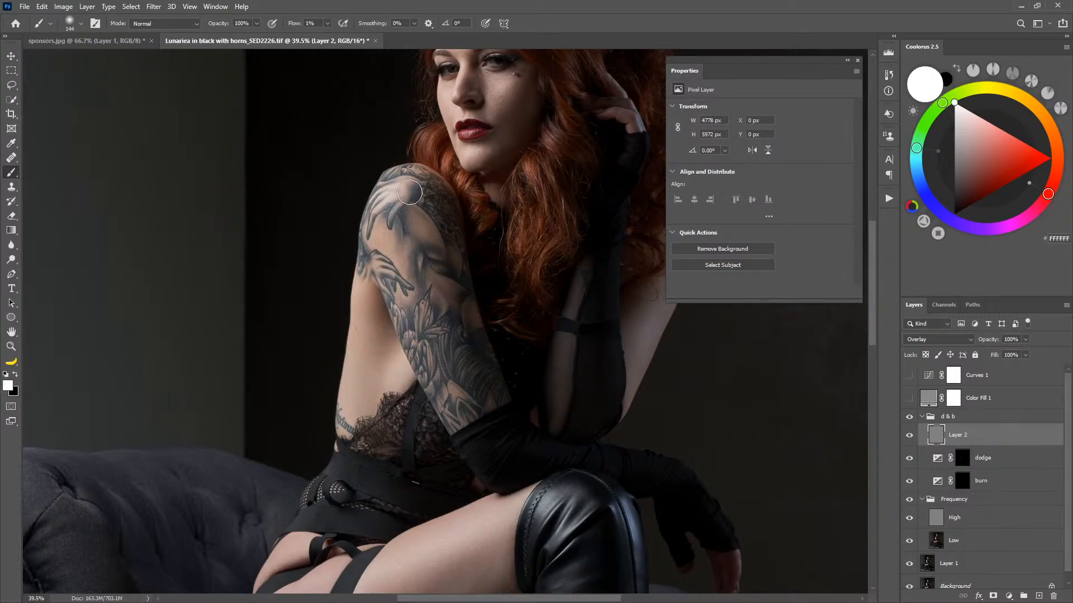
drag(418, 221, 436, 221)
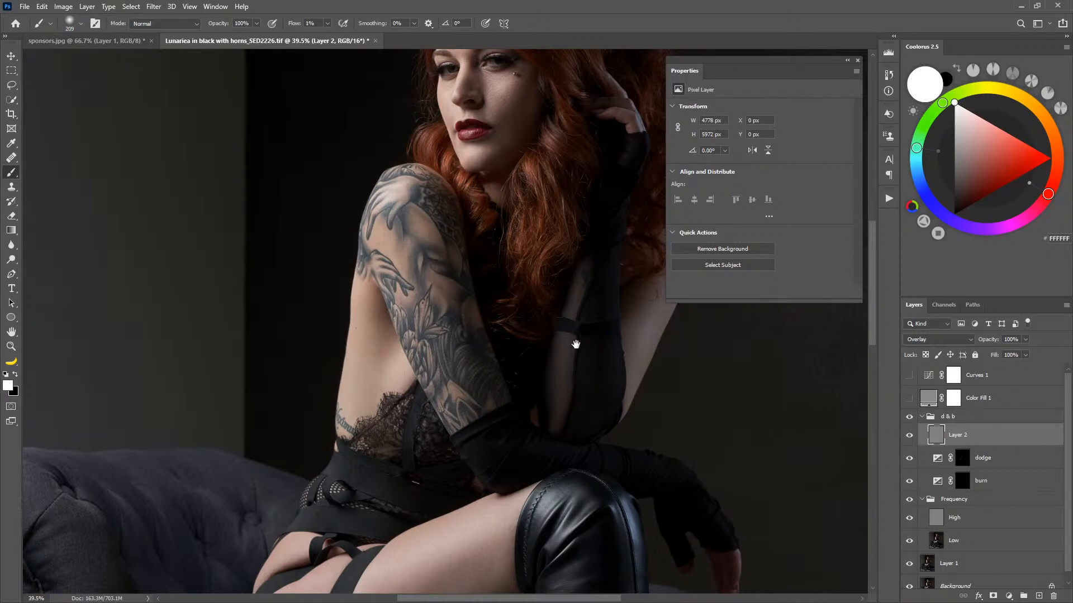
Compare the whole figure with and without the dodge and burn strokes on Layer 2.
drag(544, 348, 432, 424)
drag(507, 366, 665, 237)
key(z)
drag(572, 426, 554, 410)
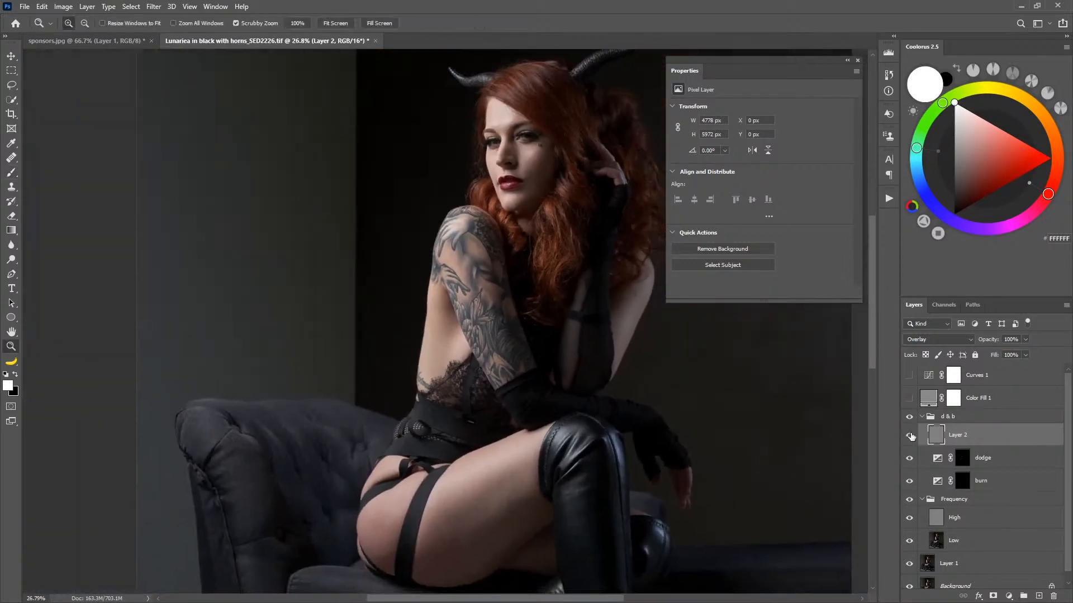
click(909, 436)
click(909, 437)
click(910, 436)
click(909, 436)
click(910, 437)
click(911, 437)
click(908, 436)
click(909, 437)
Retouch the light transitions on the face and above the upper lip on Layer 2 with a small brush, down to 20 px.
drag(515, 131, 511, 309)
key(b)
drag(405, 168, 357, 185)
drag(406, 269, 389, 278)
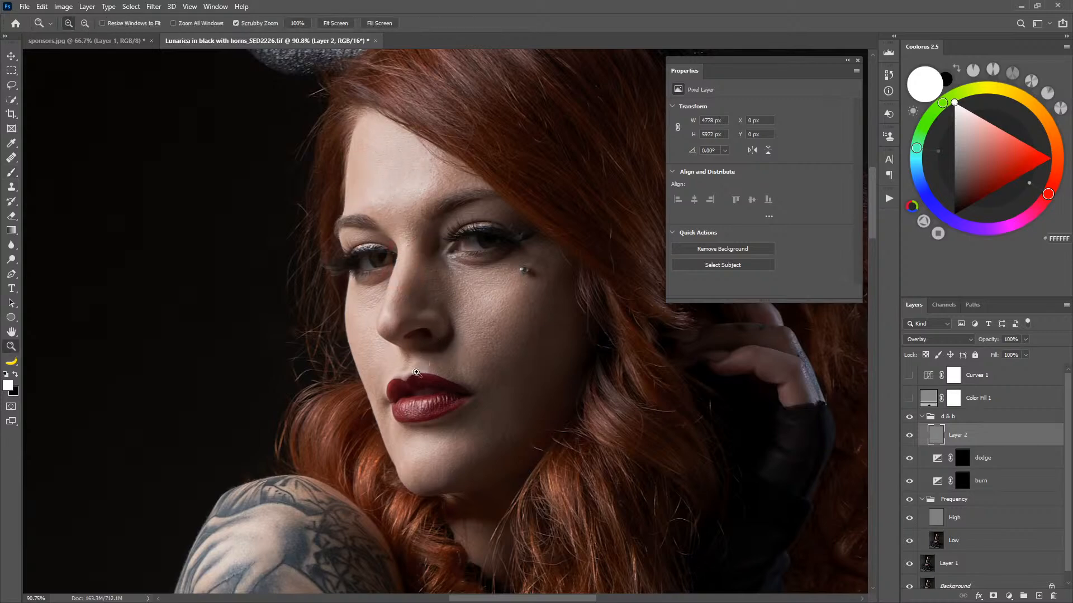
scroll(416, 355, up, 5)
drag(416, 356, 398, 356)
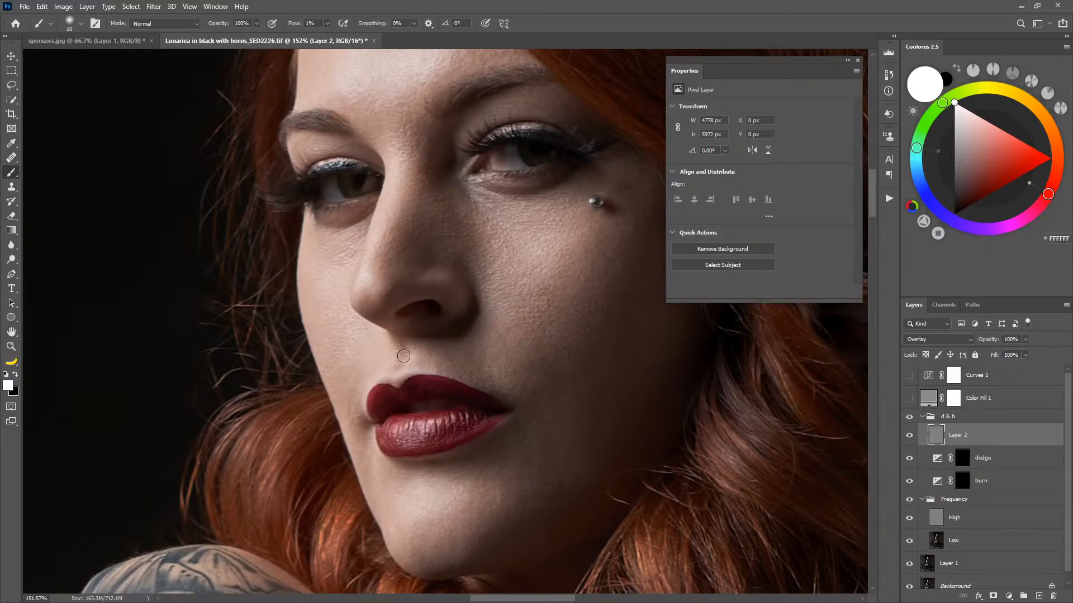
key(x)
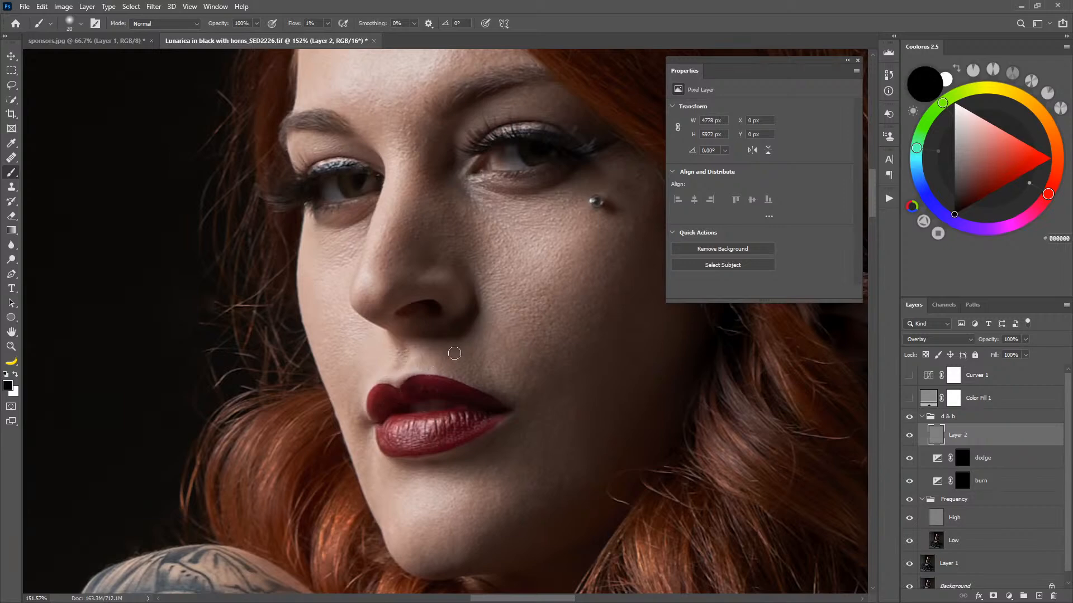
key(x)
Dodge the uneven shadows on the cheek, around the mouth and on the chin with white, using a brush of about 27 px.
drag(519, 242, 536, 242)
drag(505, 306, 408, 338)
drag(529, 273, 563, 273)
drag(492, 248, 411, 277)
mouse_move(245, 290)
mouse_down()
mouse_move(219, 332)
mouse_move(231, 325)
mouse_up()
drag(326, 399, 371, 248)
drag(418, 303, 371, 324)
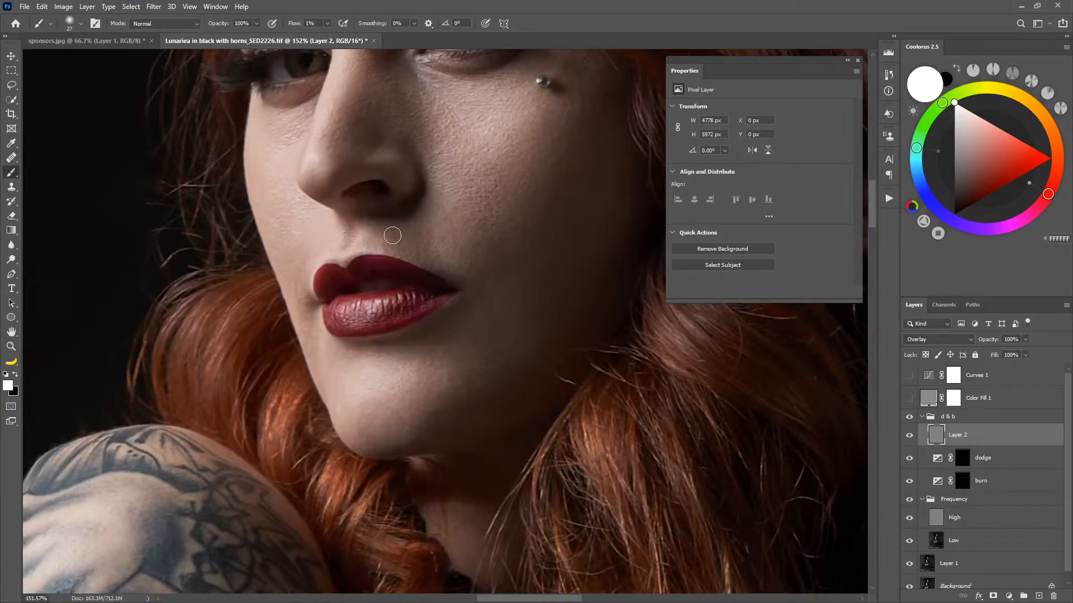
drag(390, 380, 416, 379)
Compare the face with and without Layer 2 and close the floating Properties window.
key(z)
drag(548, 372, 587, 329)
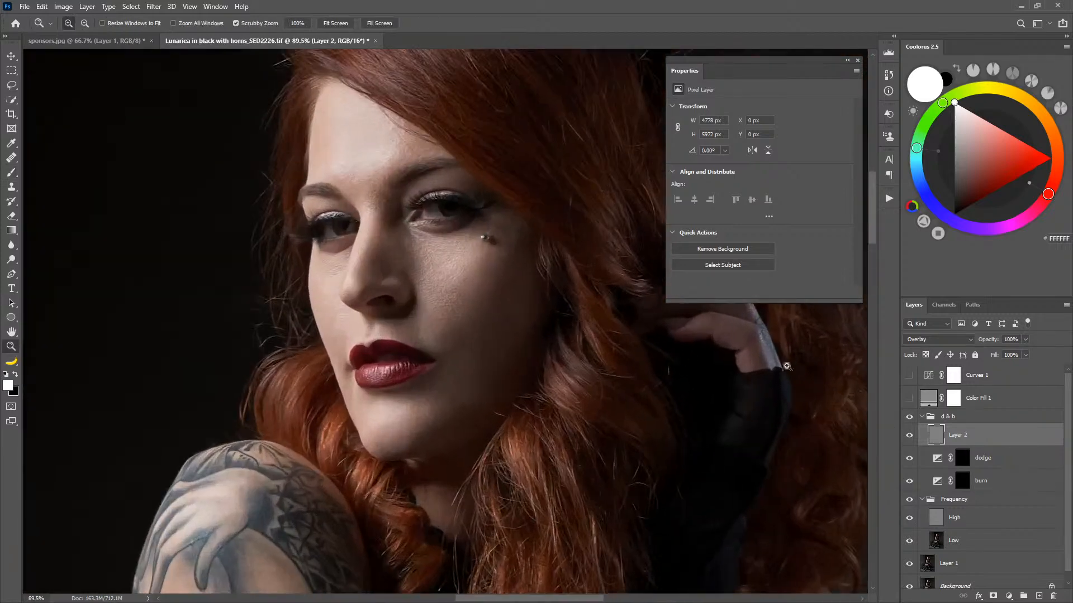
click(909, 437)
click(910, 436)
click(910, 436)
click(909, 436)
click(858, 61)
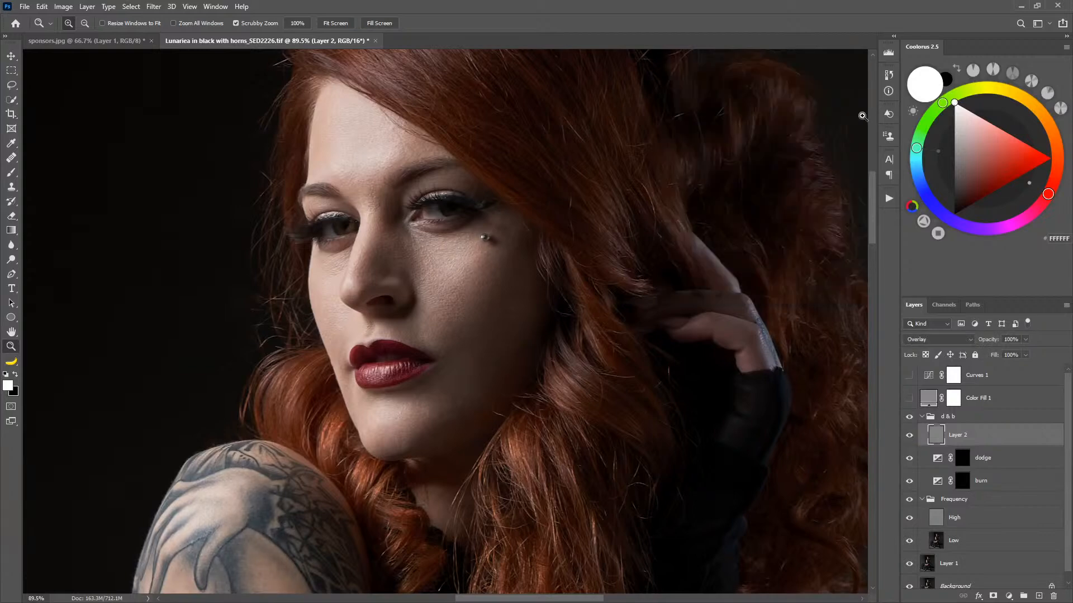
Delete the hidden Curves 1 and Color Fill 1 adjustment layers above the d & b group.
click(12, 333)
double_click(12, 333)
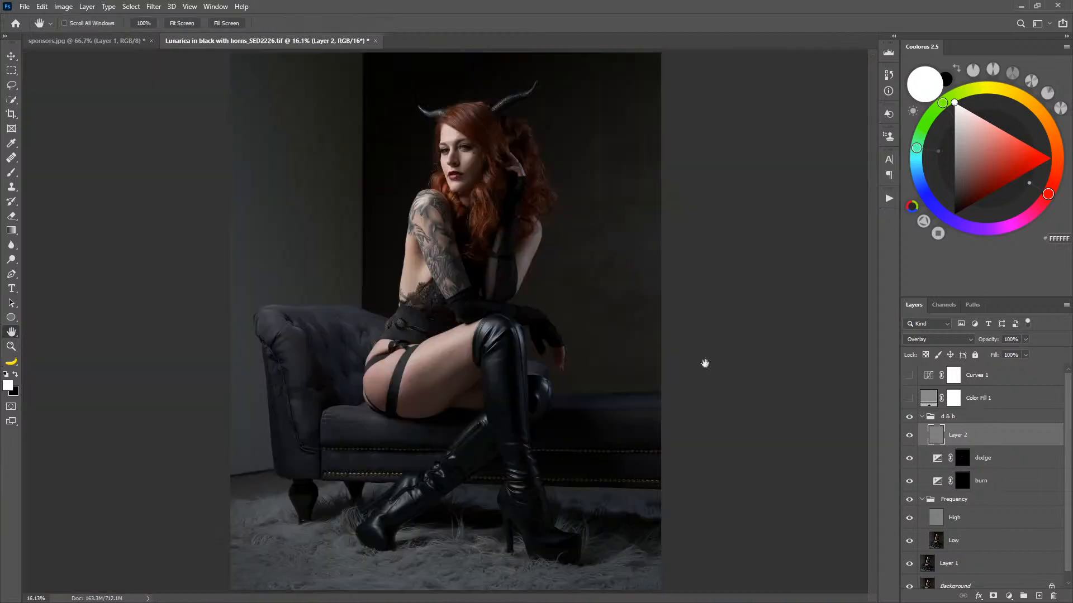
click(971, 420)
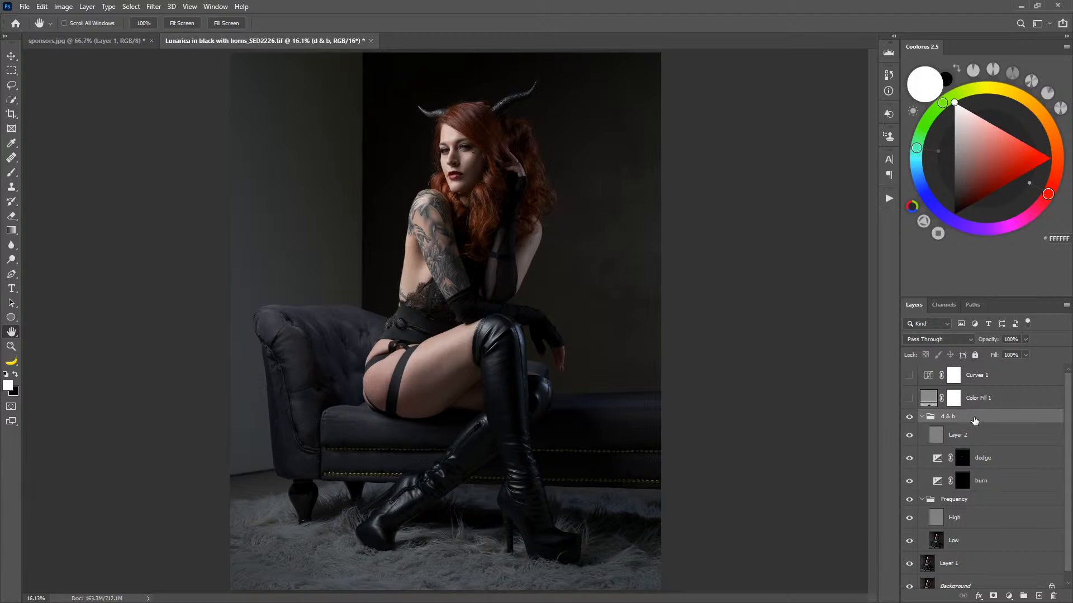
shift+click(994, 542)
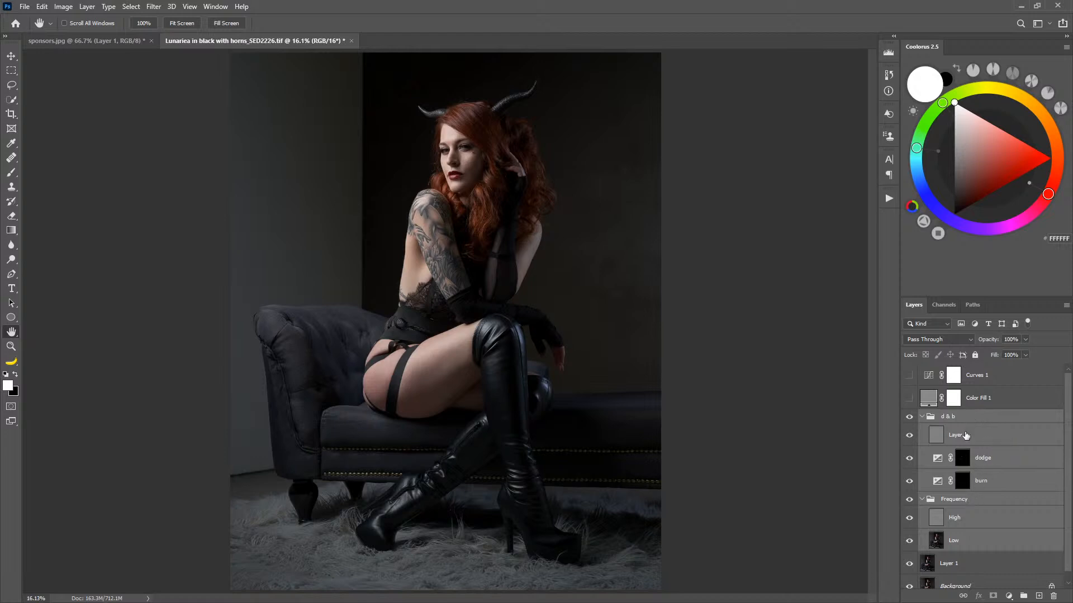
click(987, 418)
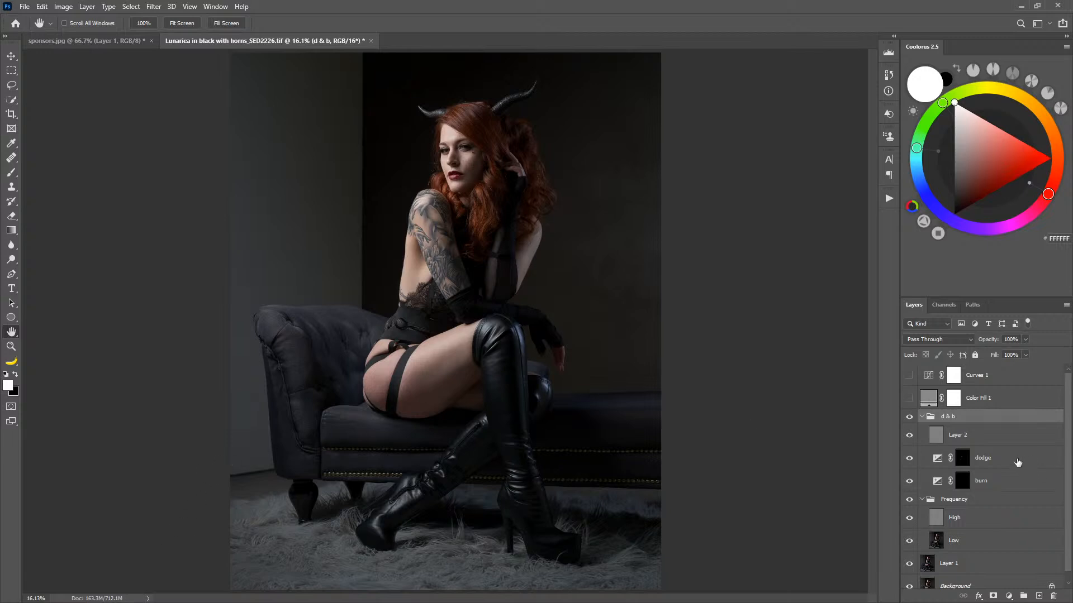
click(1009, 382)
shift+click(1006, 398)
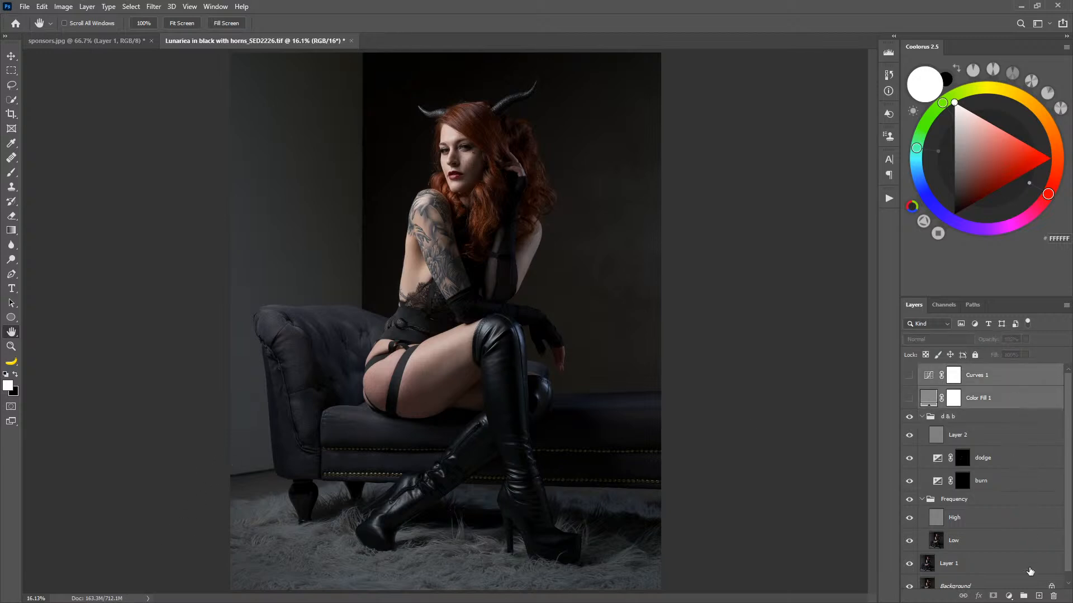
click(1053, 596)
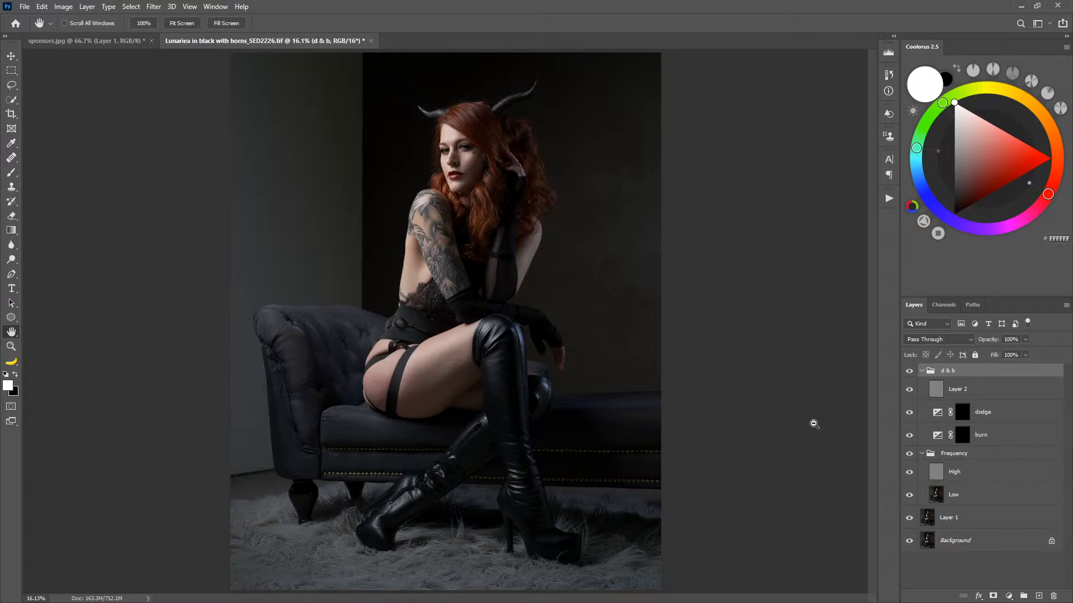
Stamp all visible layers into a new top layer and combine the d & b and Frequency groups into one group.
key(ctrl+shift+alt+e)
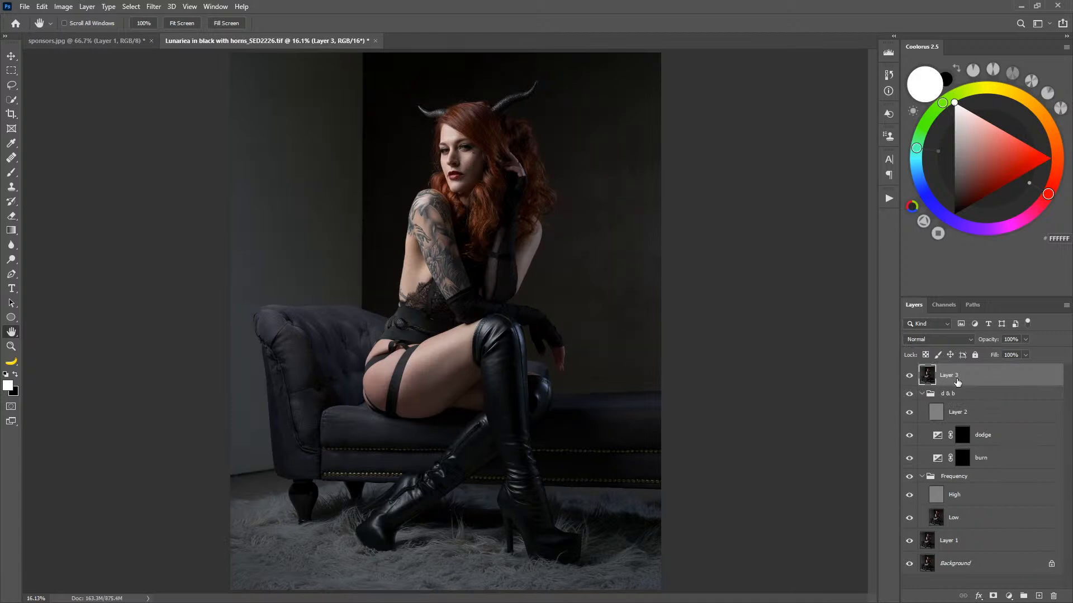
click(1003, 401)
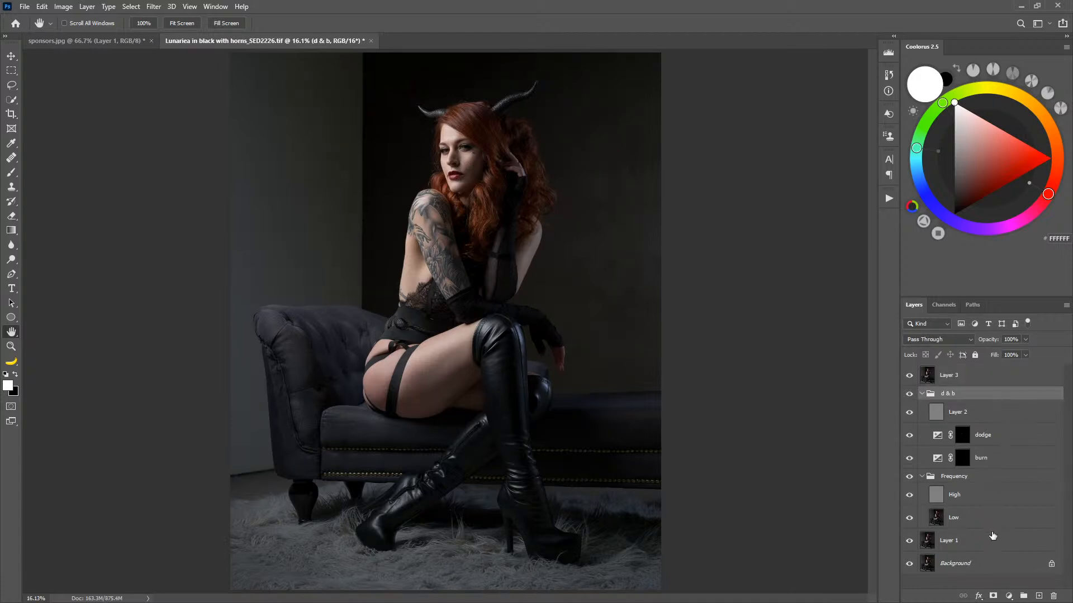
shift+click(990, 534)
click(1023, 595)
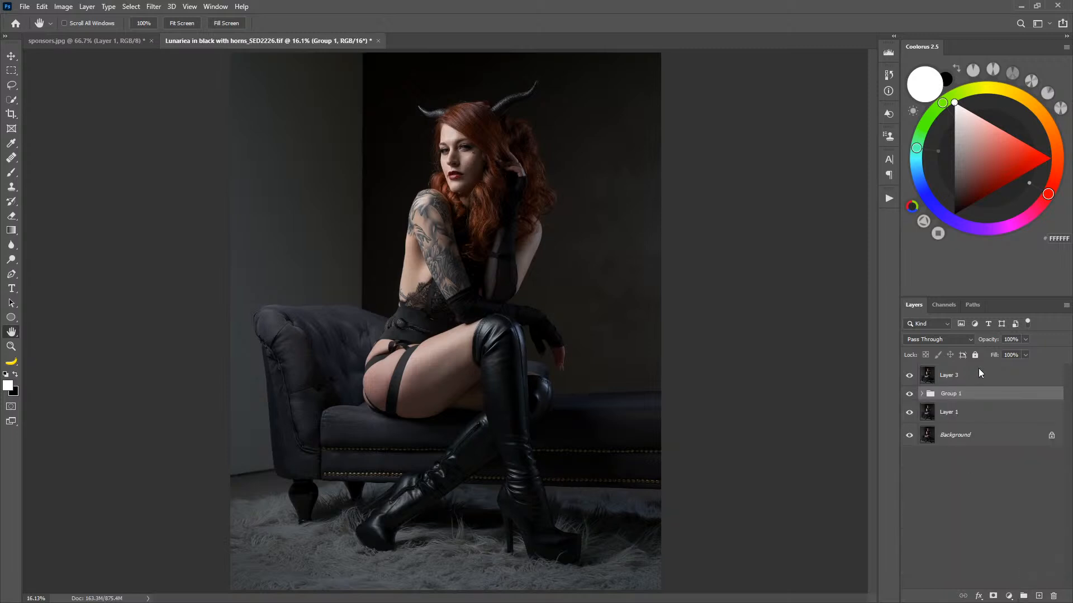
click(928, 377)
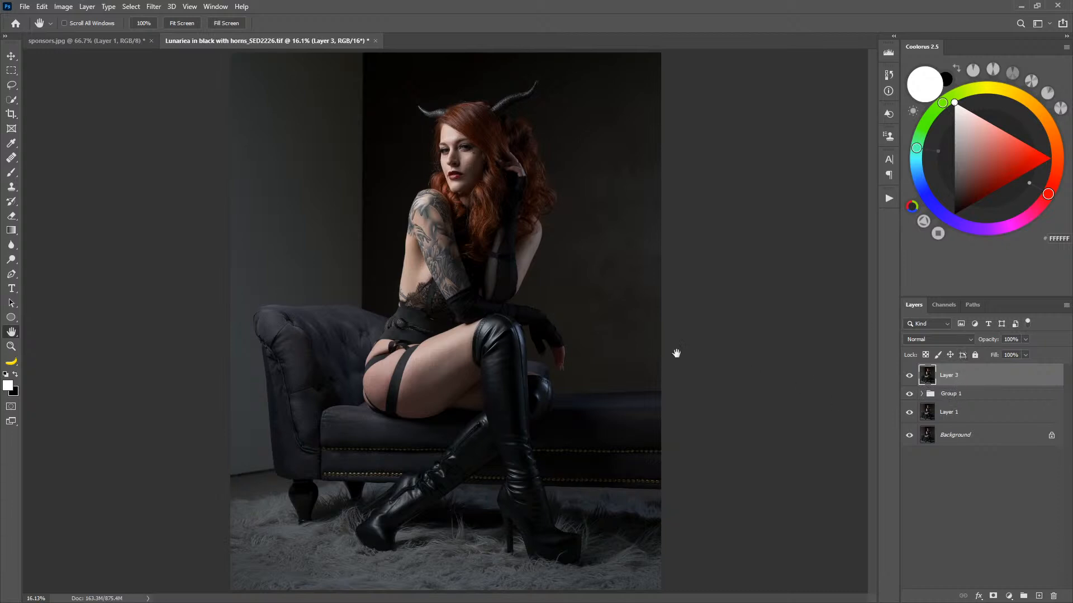
click(921, 394)
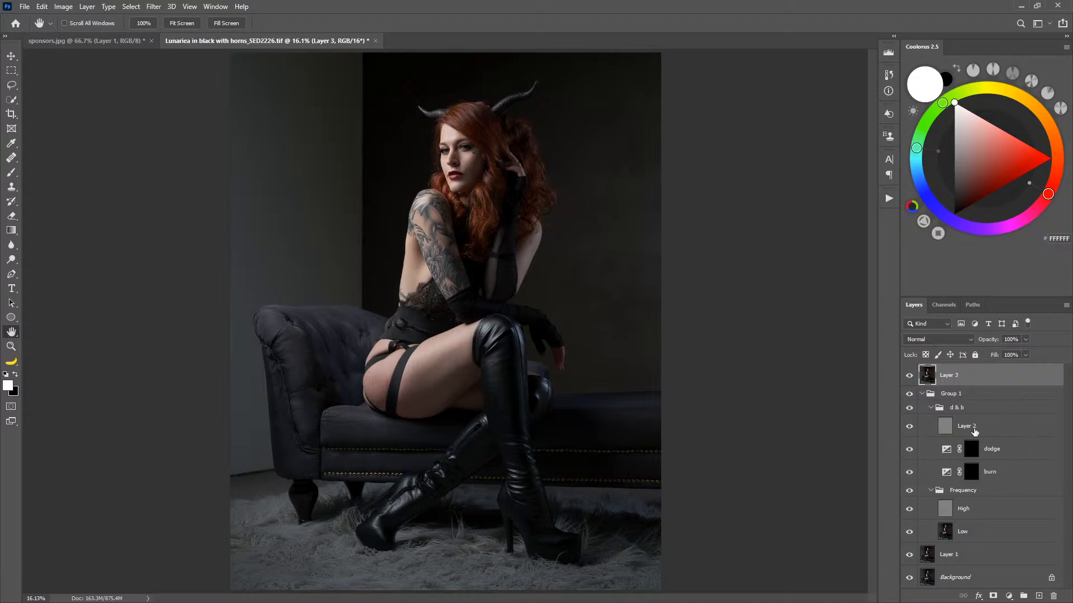
click(920, 394)
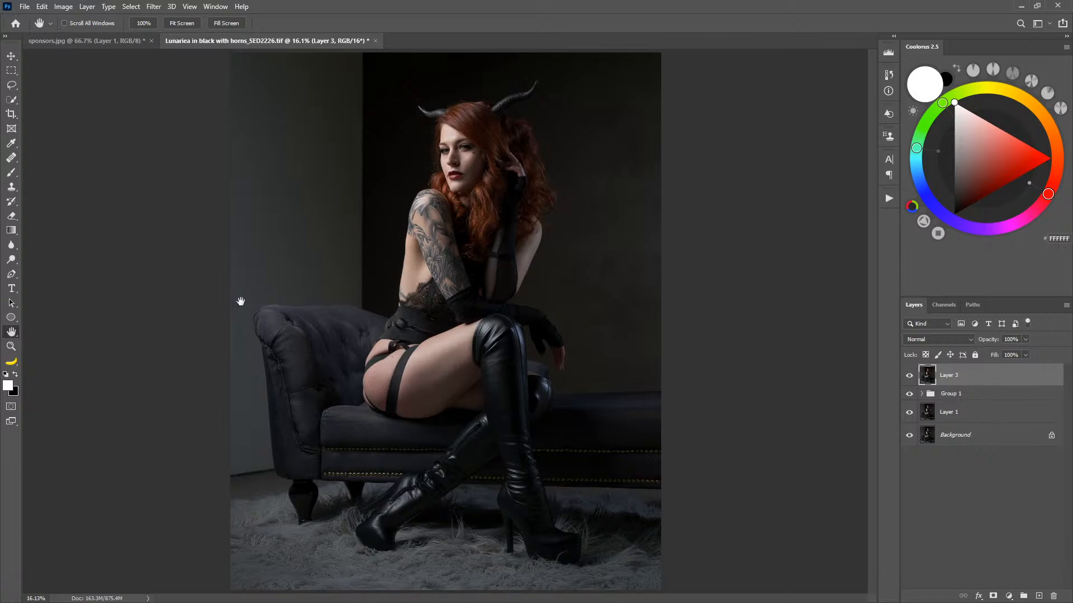
Select the hip and thigh area of Layer 3 with a rectangular marquee and reshape the buttock and thigh contours in Liquify.
click(12, 70)
drag(288, 286, 479, 471)
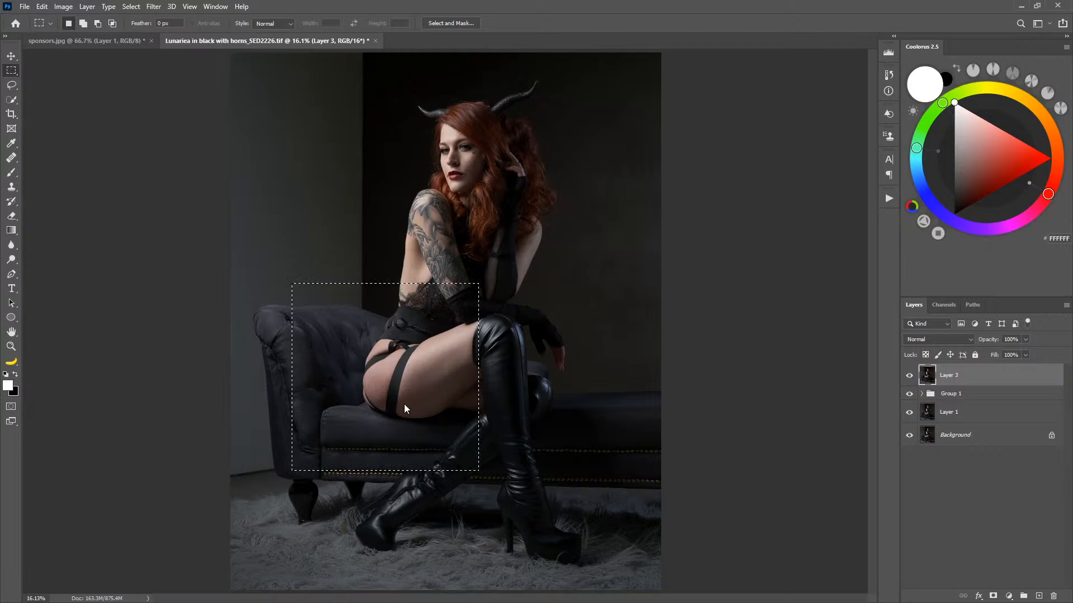
key(shift+ctrl+x)
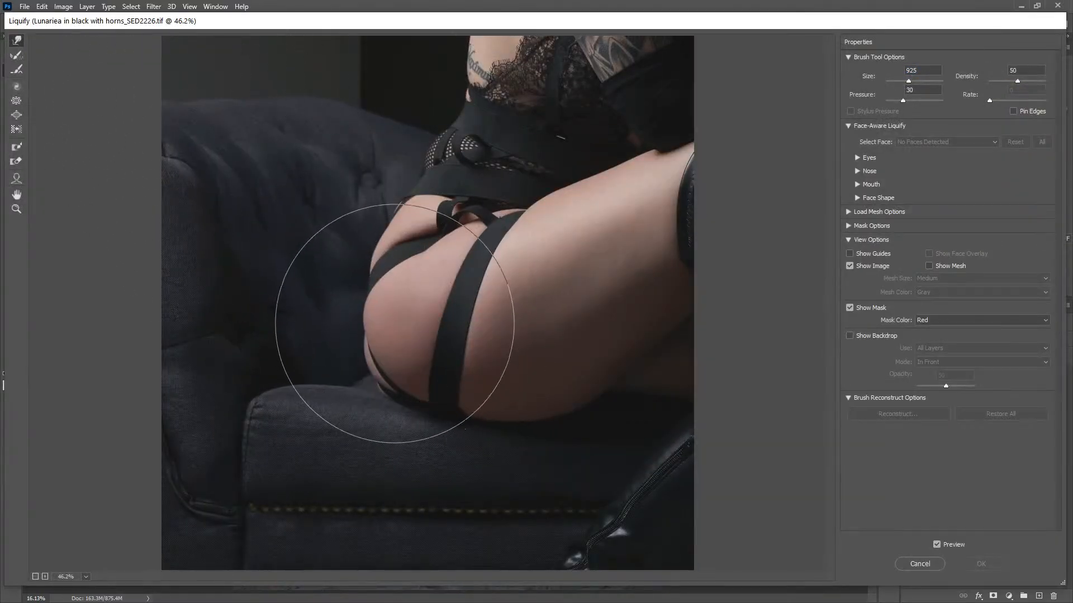
drag(412, 322, 286, 341)
mouse_move(364, 250)
mouse_down()
mouse_move(375, 289)
mouse_move(383, 287)
mouse_move(342, 291)
mouse_up()
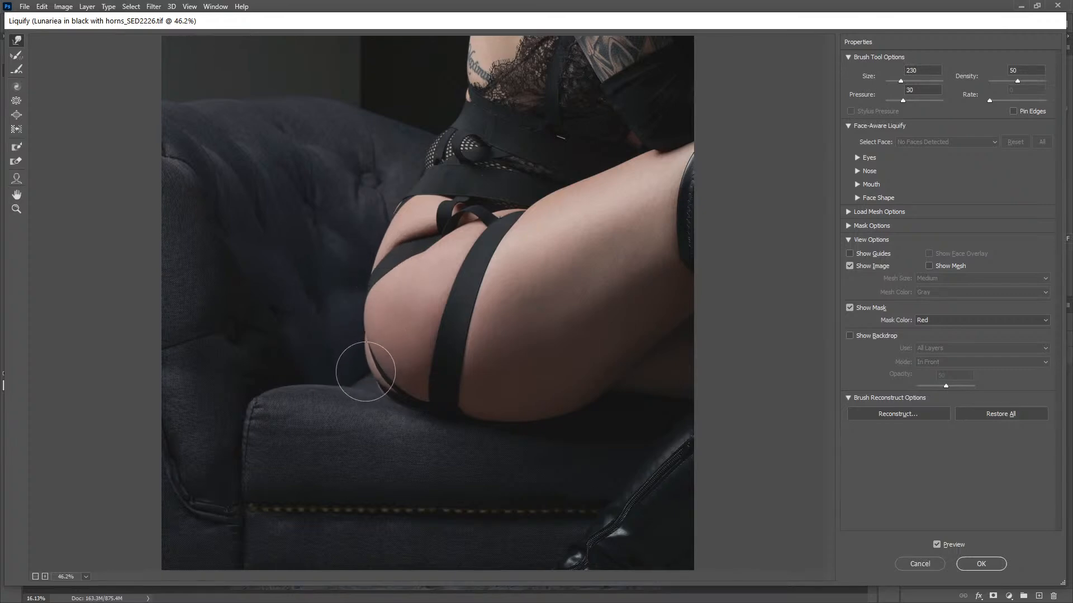
drag(366, 372, 364, 357)
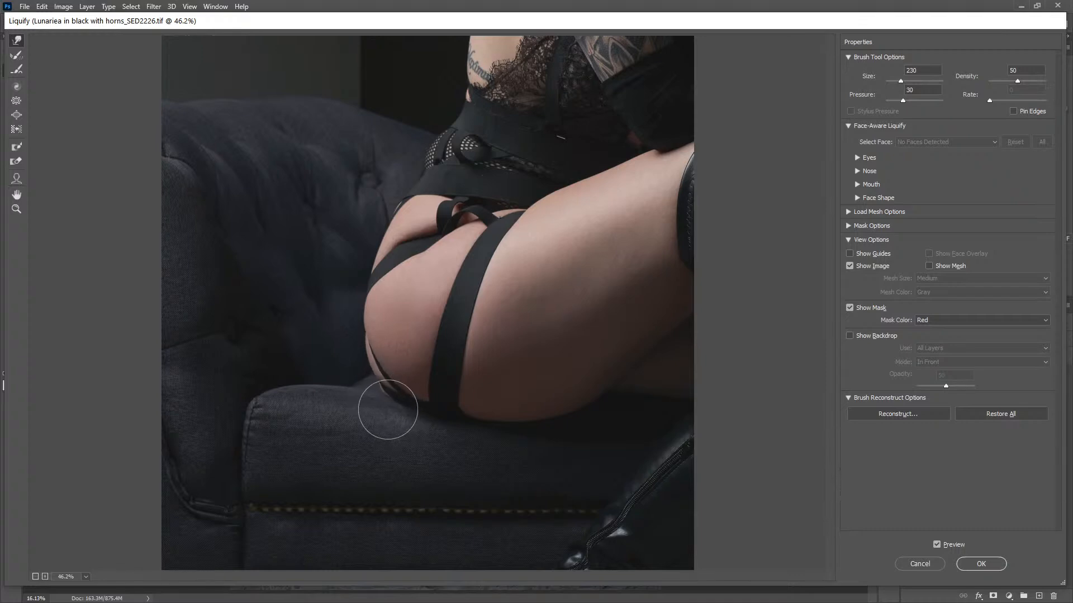
drag(502, 404, 594, 395)
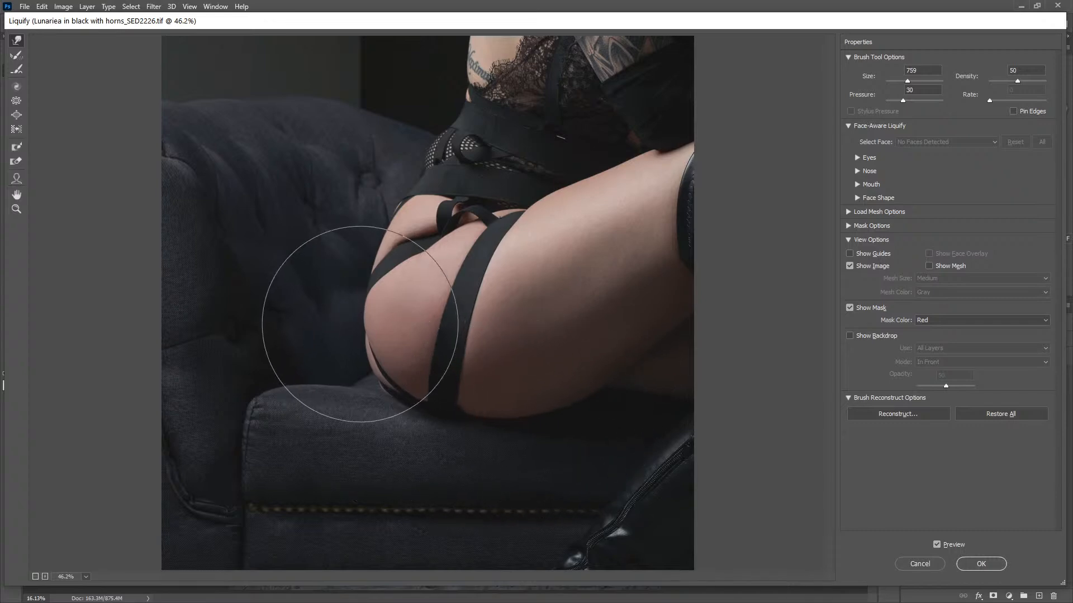
Refine the hip and waist contour in Liquify with Forward Warp brushes of about 759 to 250, and apply the filter.
drag(398, 162, 329, 162)
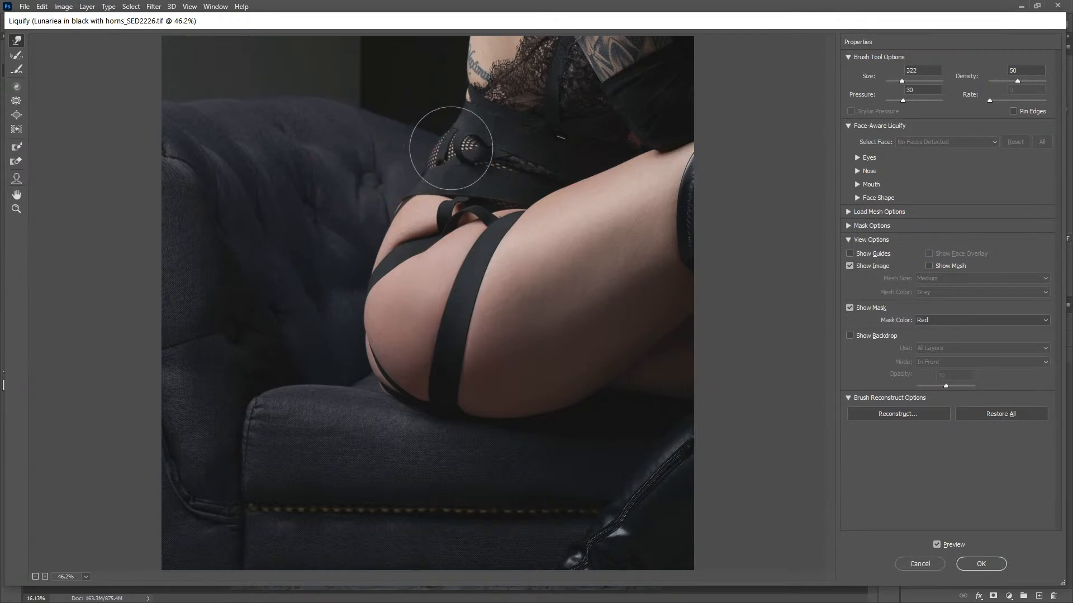
drag(435, 139, 424, 139)
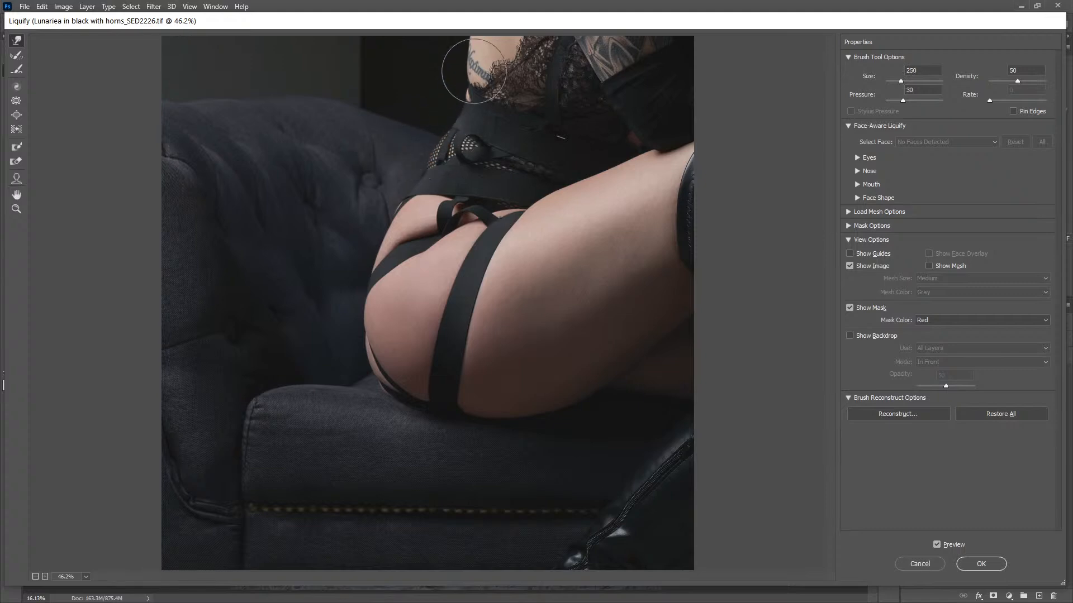
mouse_move(460, 92)
mouse_down()
mouse_move(446, 92)
mouse_move(460, 95)
mouse_move(466, 118)
mouse_move(436, 144)
mouse_up()
drag(409, 212, 406, 174)
click(972, 566)
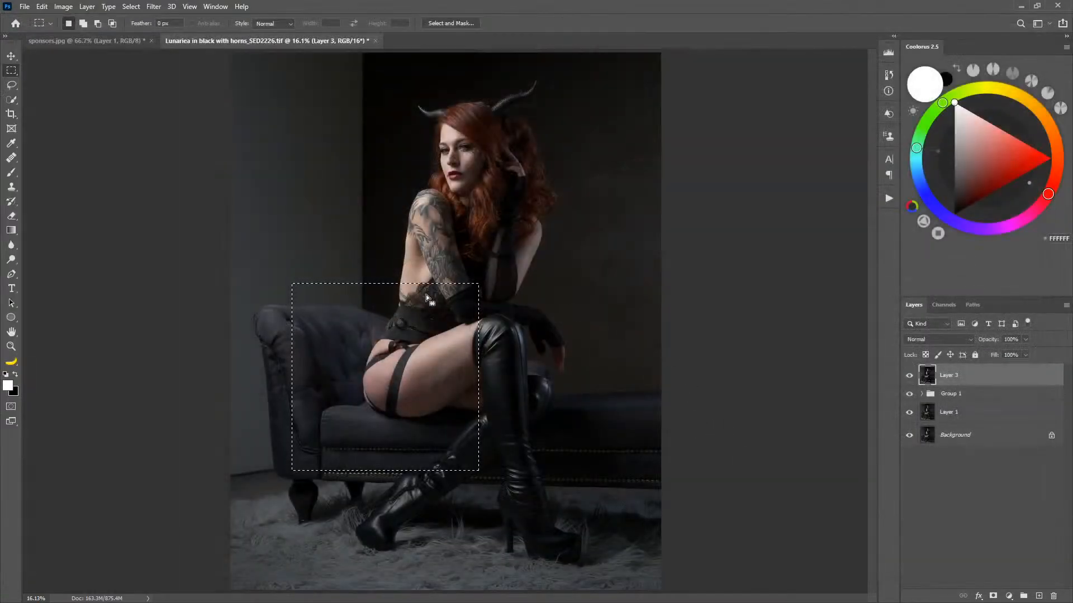
Copy the liquified selection from Layer 3 to its own layer, delete Layer 3, and check the patch's visibility.
click(909, 375)
click(909, 376)
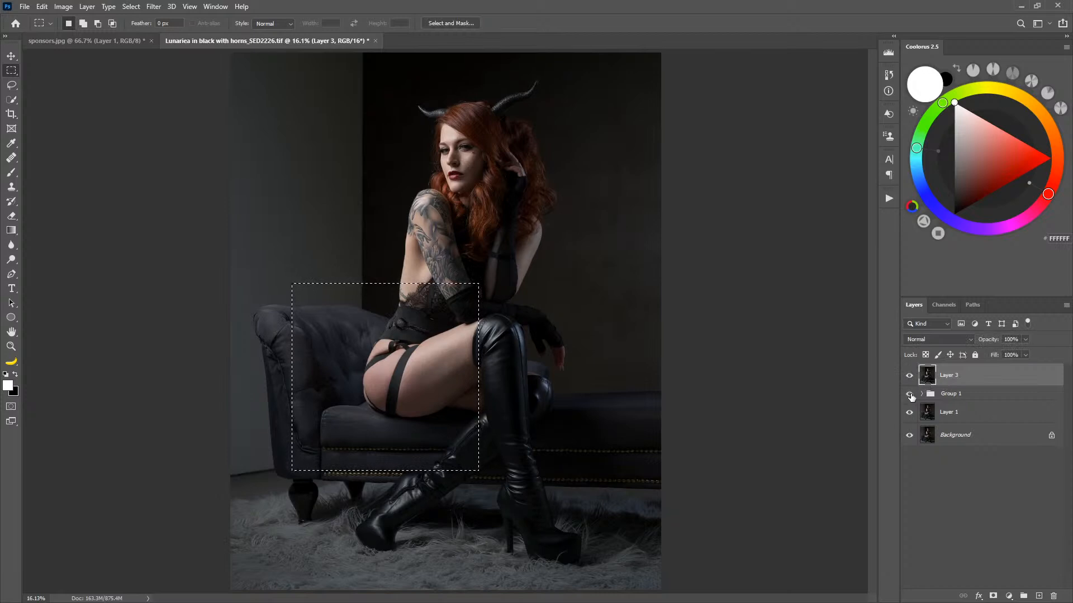
key(ctrl+j)
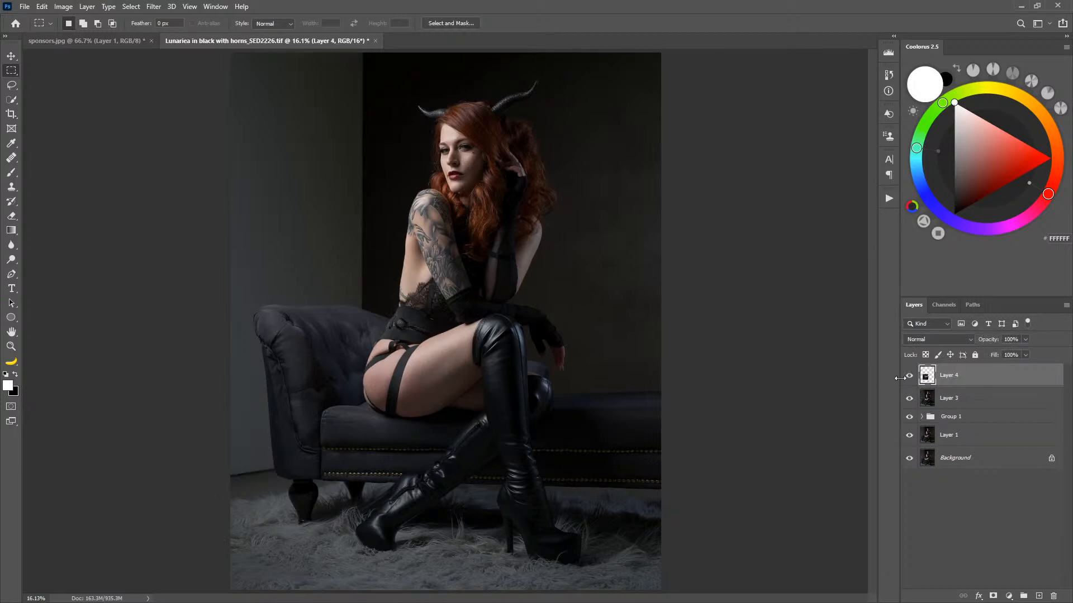
click(959, 399)
key(Delete)
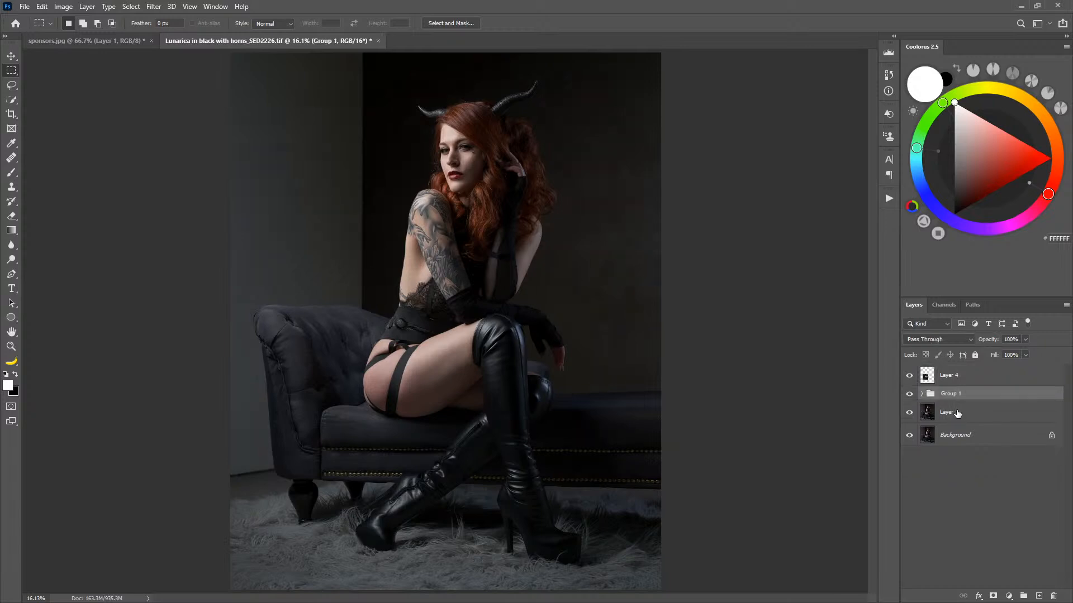
click(908, 377)
Save the document and select the lighter wall section beside the sofa on Layer 1 with the Quick Selection tool.
click(11, 346)
alt+click(423, 312)
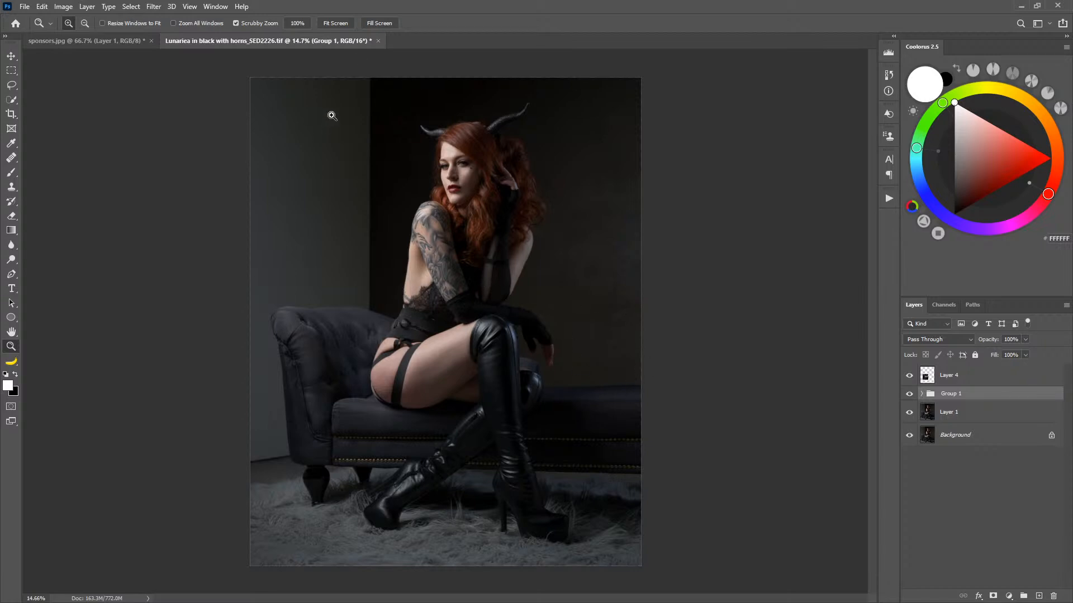
click(11, 101)
key(ctrl+s)
mouse_move(312, 123)
mouse_down()
mouse_move(310, 183)
mouse_move(258, 251)
mouse_move(259, 404)
mouse_move(598, 354)
mouse_up()
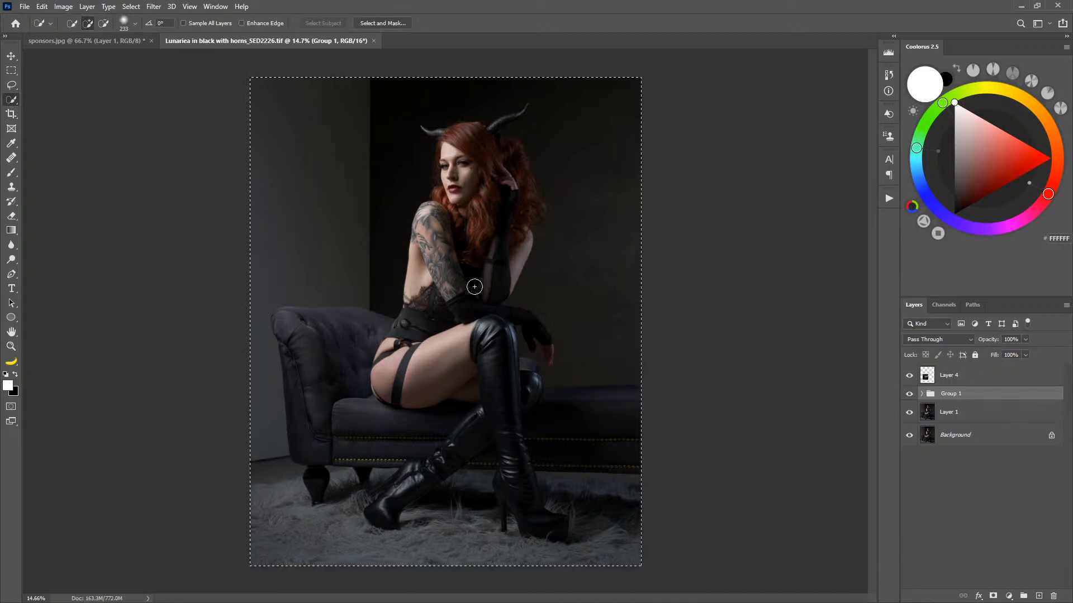
key(ctrl+d)
click(960, 414)
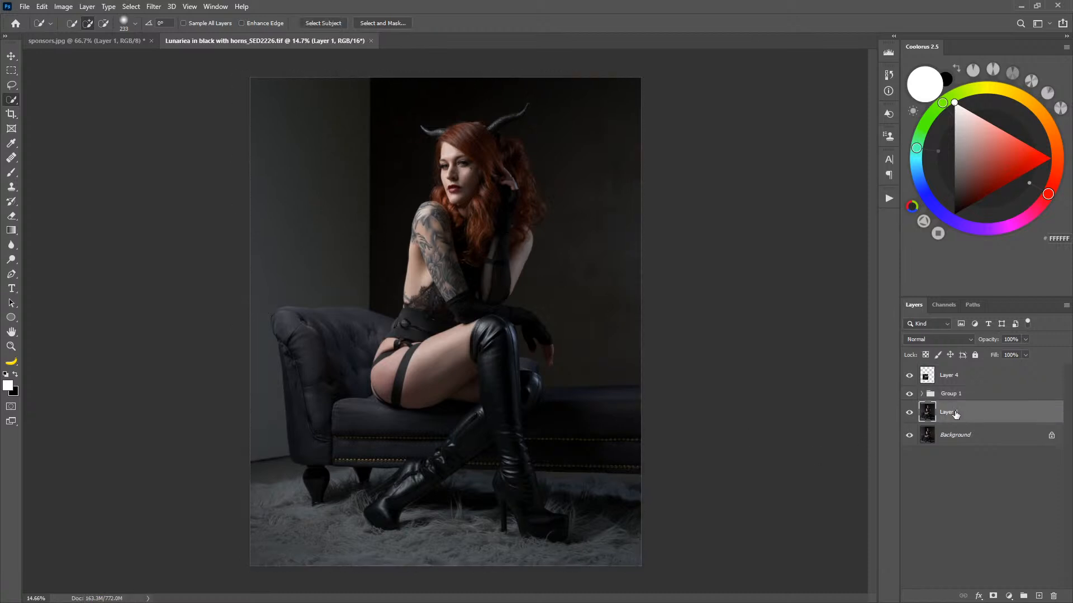
mouse_move(333, 120)
mouse_down()
mouse_move(338, 230)
mouse_move(272, 287)
mouse_move(259, 350)
mouse_move(266, 387)
mouse_move(326, 501)
mouse_move(364, 335)
mouse_move(283, 316)
mouse_move(313, 400)
mouse_move(316, 463)
mouse_move(357, 393)
mouse_move(366, 437)
mouse_up()
key(alt)
click(133, 7)
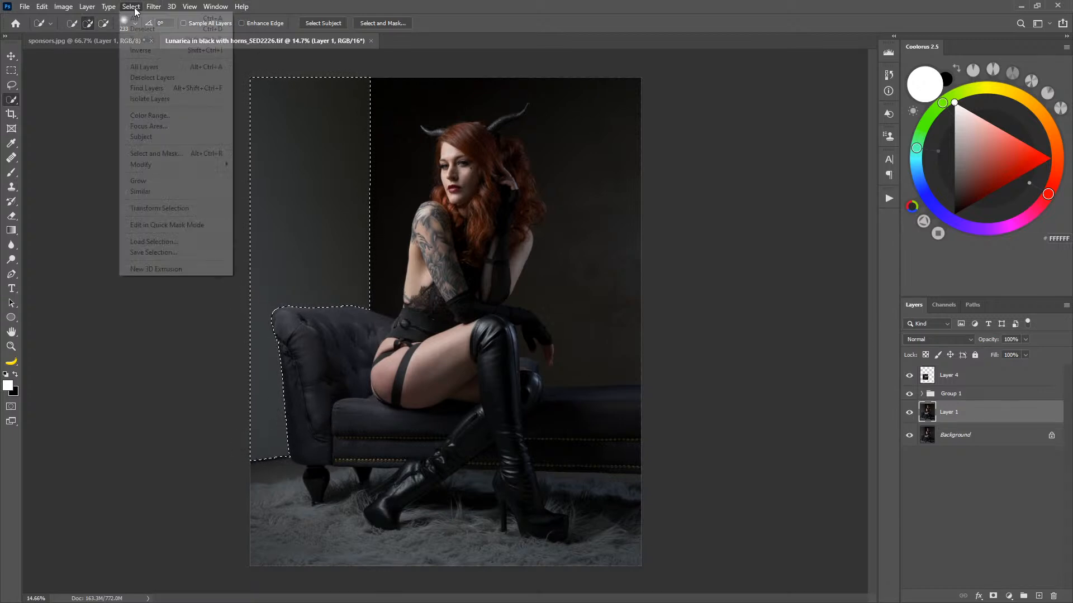
shift+click(158, 153)
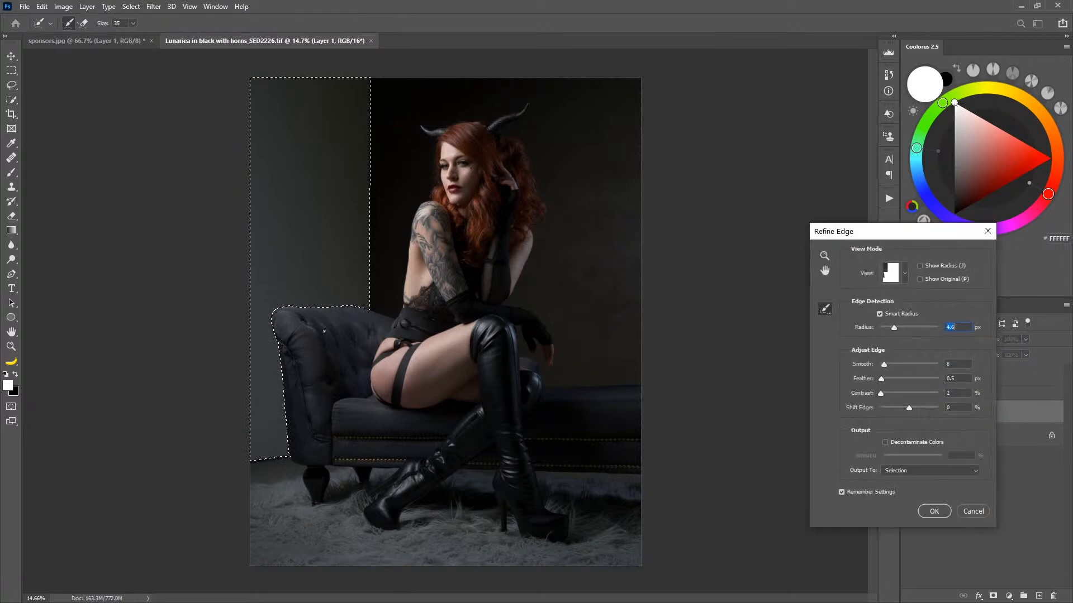
mouse_move(323, 292)
mouse_down()
mouse_move(347, 301)
mouse_move(266, 305)
mouse_up()
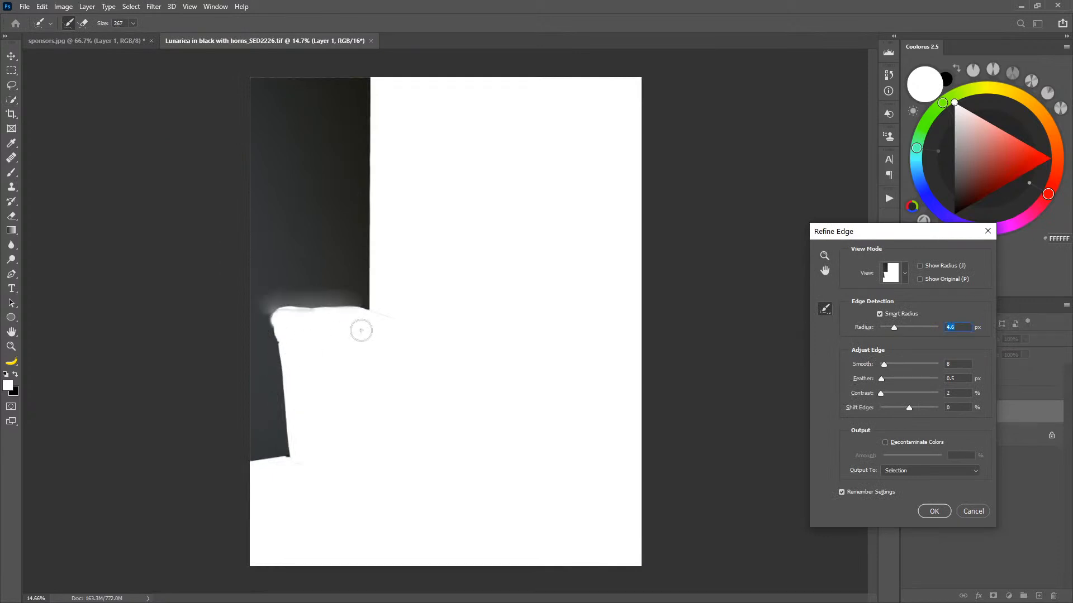
drag(348, 288, 262, 293)
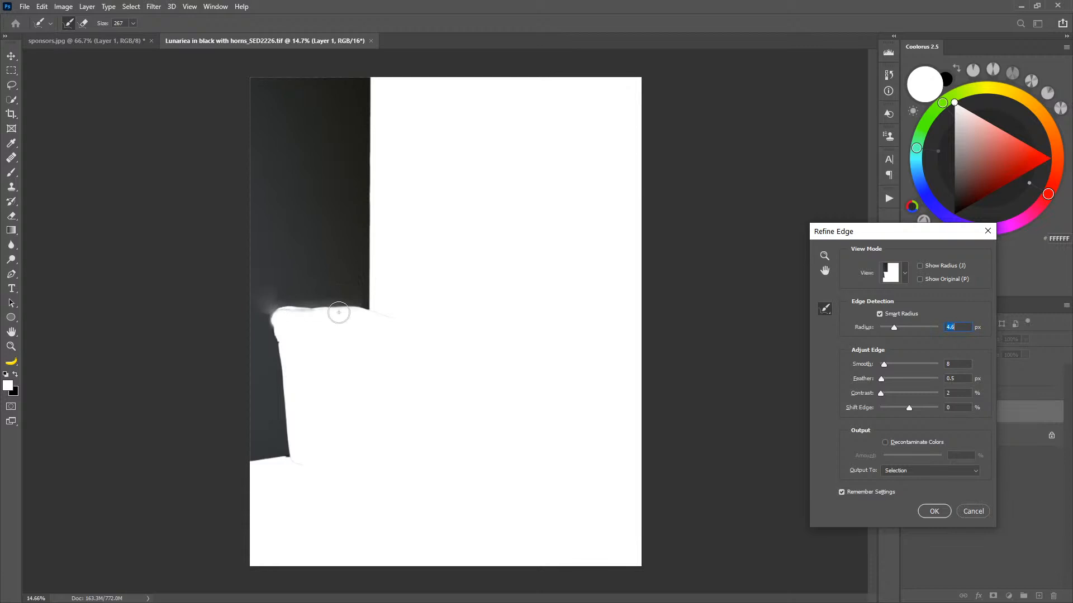
click(972, 511)
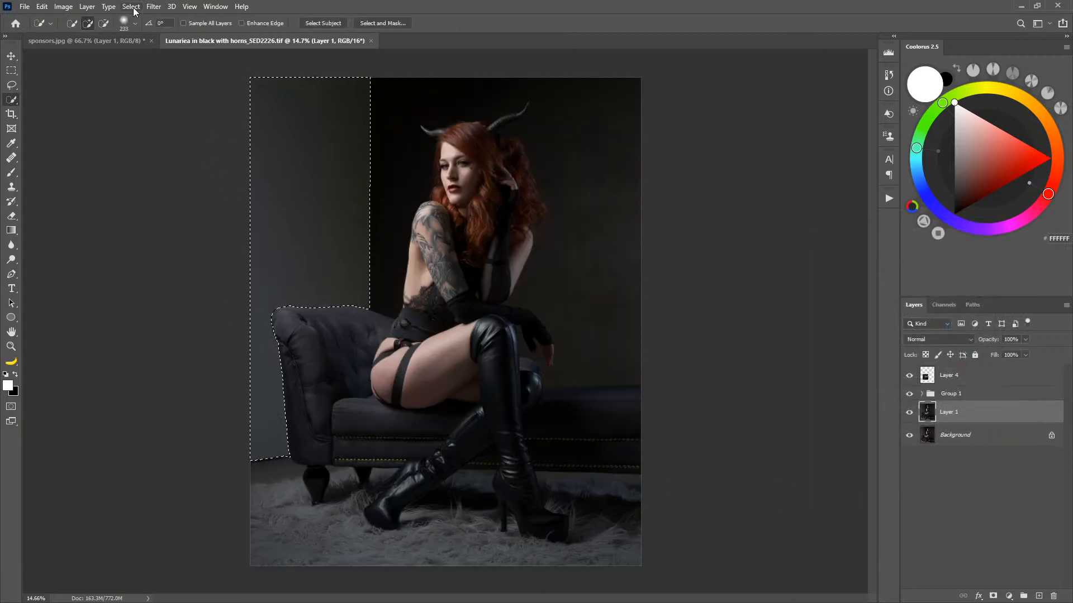
Save the wall selection as a new channel and deselect it.
click(132, 7)
click(148, 253)
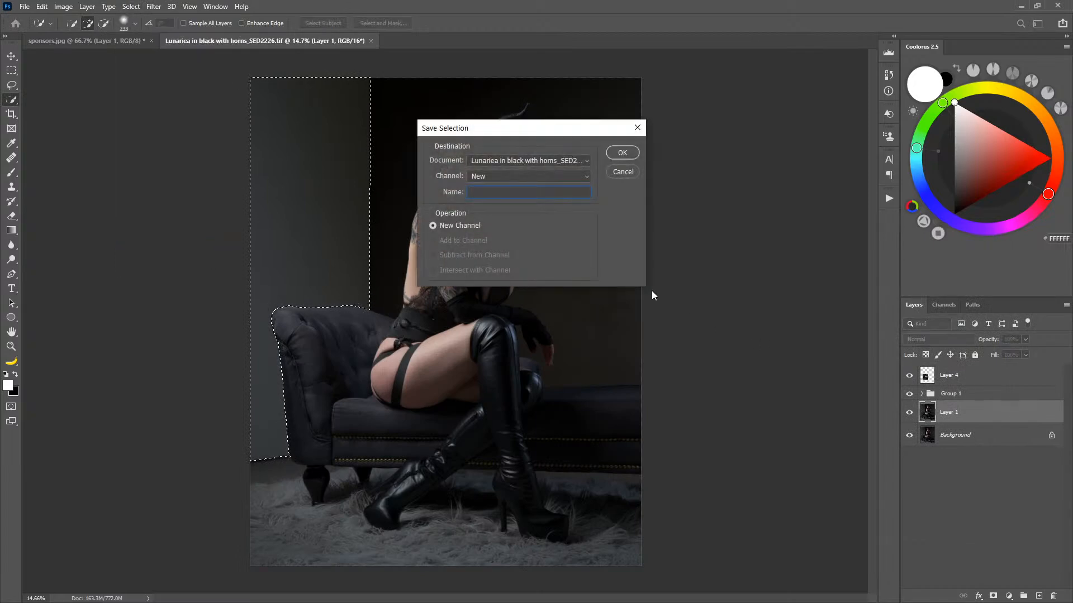
click(620, 151)
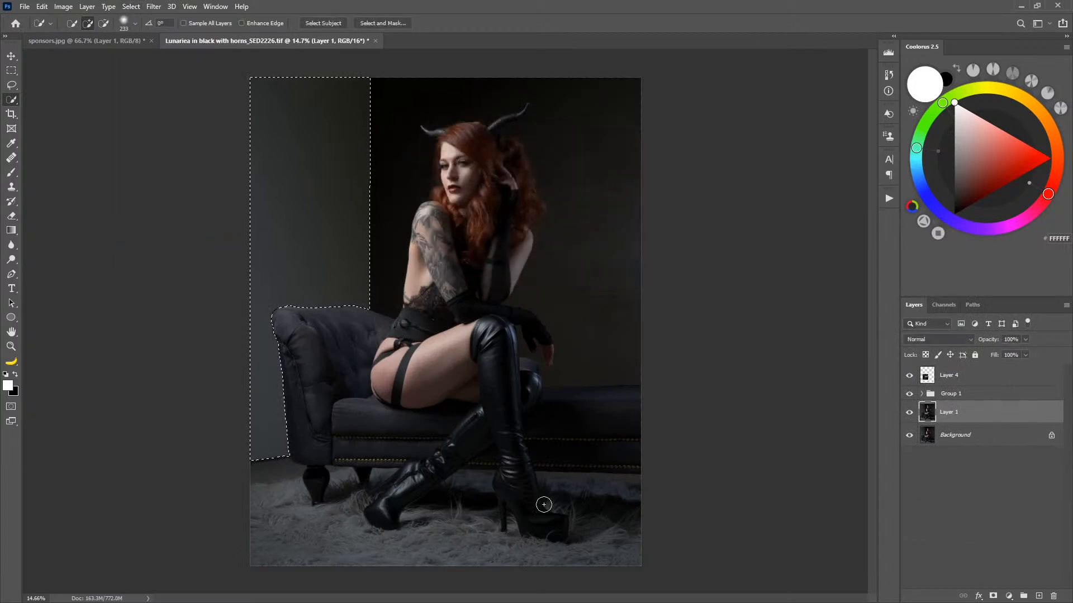
key(ctrl+d)
Browse Painterly Pack VII in Bridge, preview Untitled-6-textured.jpg, and place it in the portrait over the lighter wall, rotated -90°.
key(ctrl+alt+o)
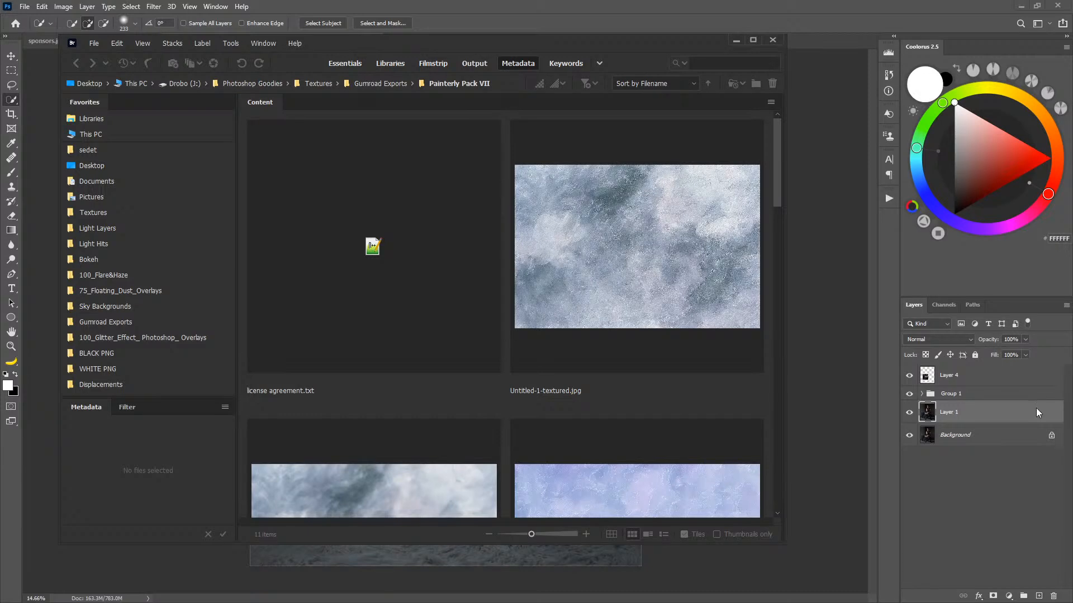
drag(585, 42, 672, 36)
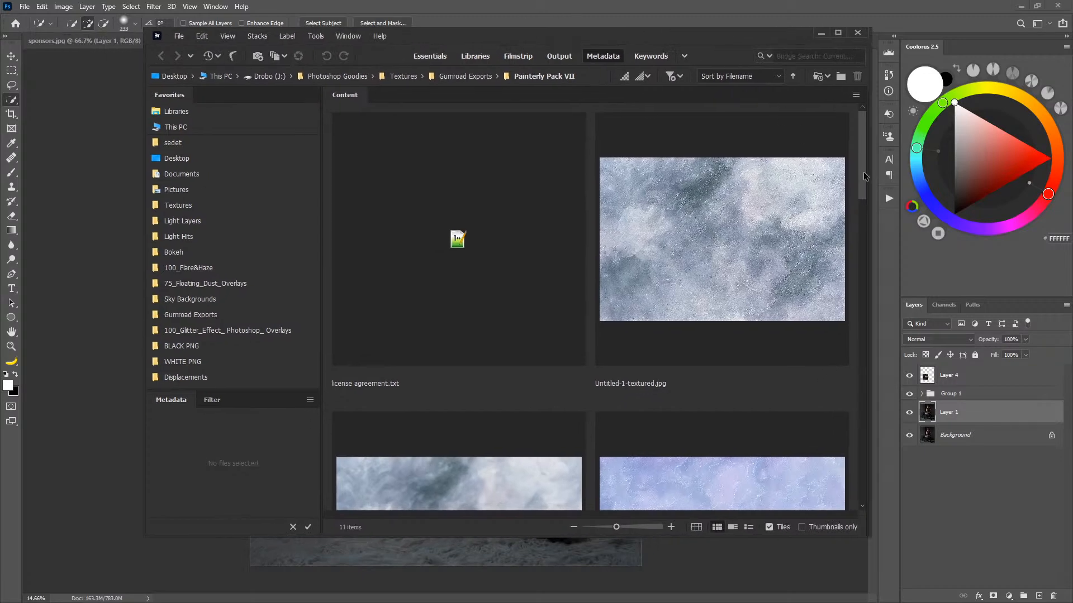
drag(863, 172, 857, 417)
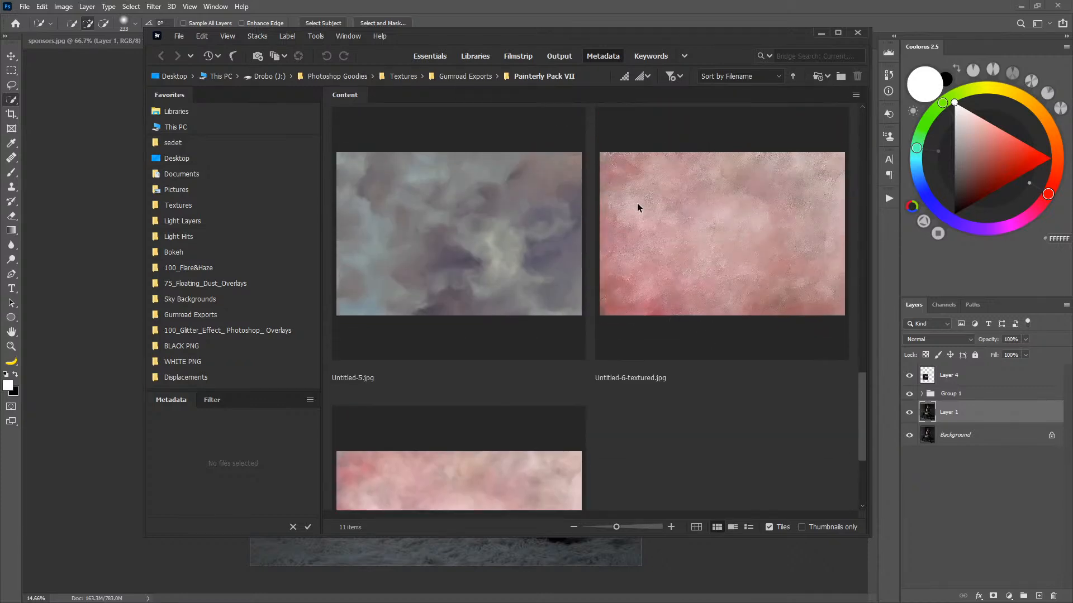
click(738, 255)
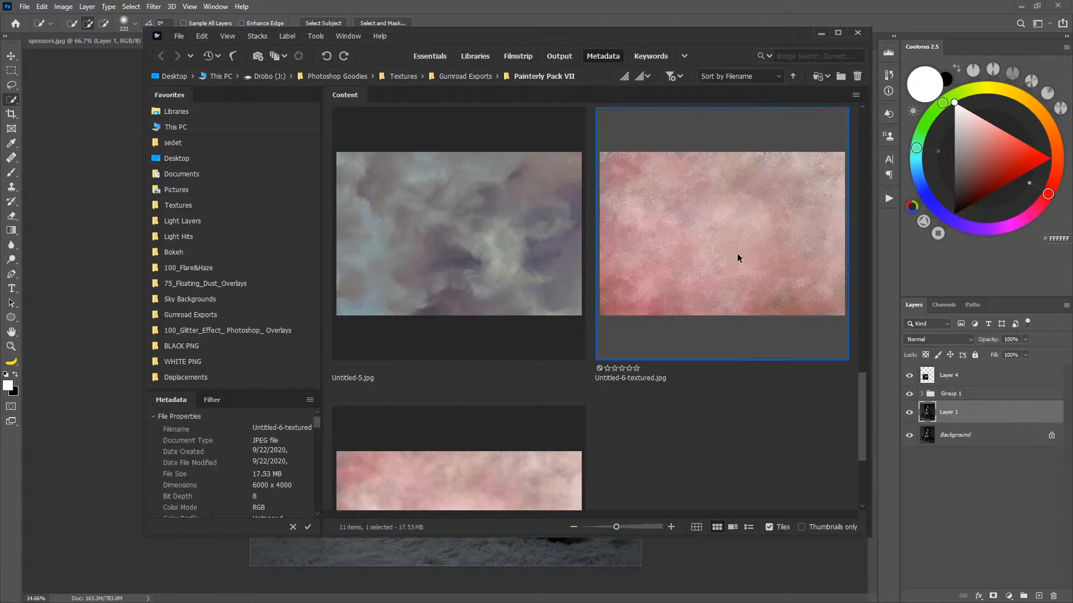
key(space)
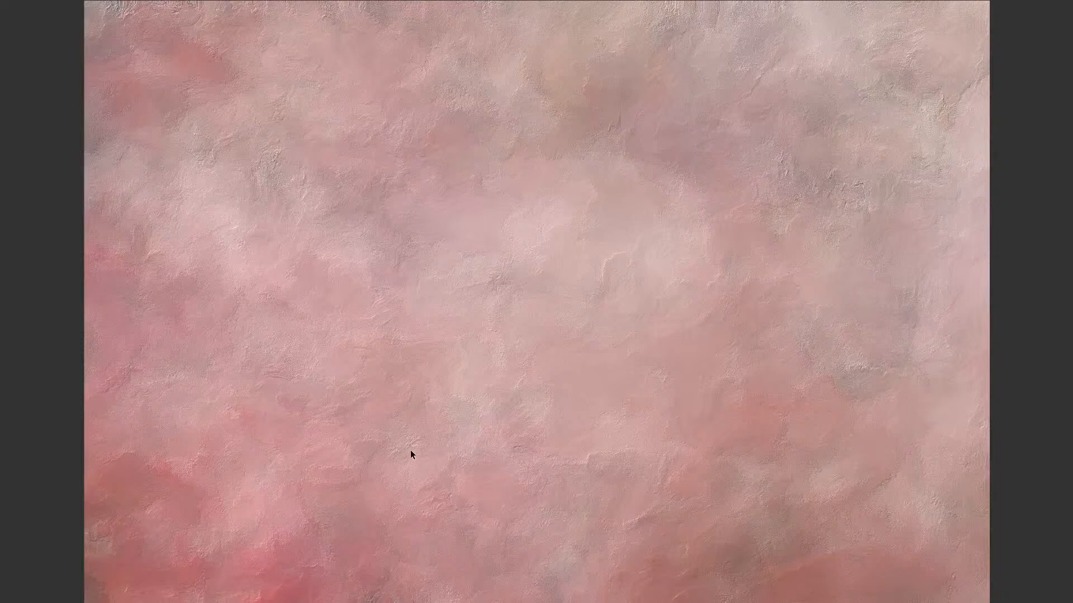
key(Right)
key(Left)
key(space)
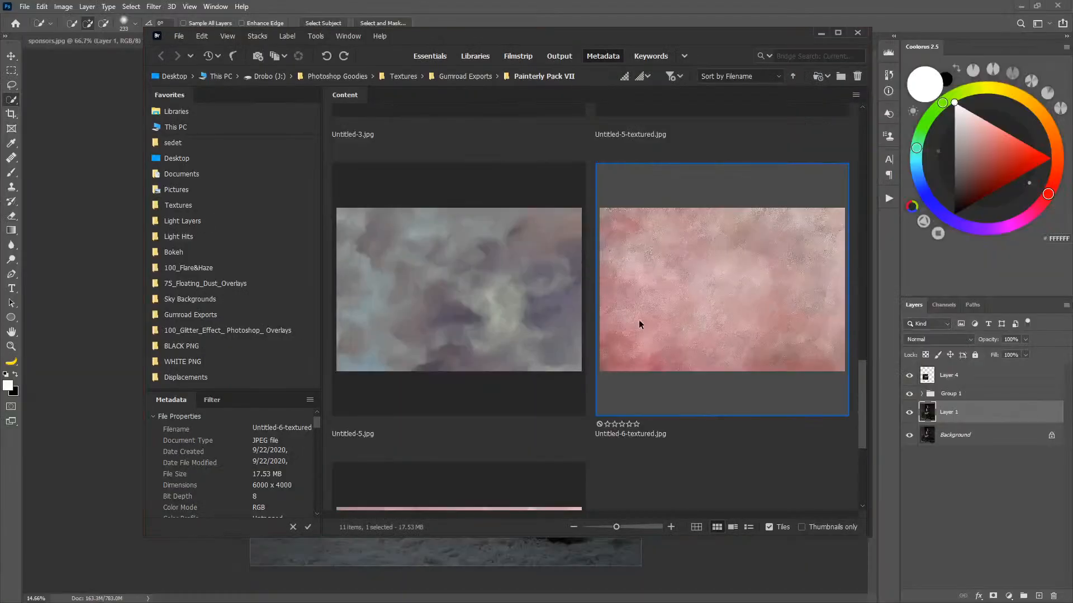
click(582, 545)
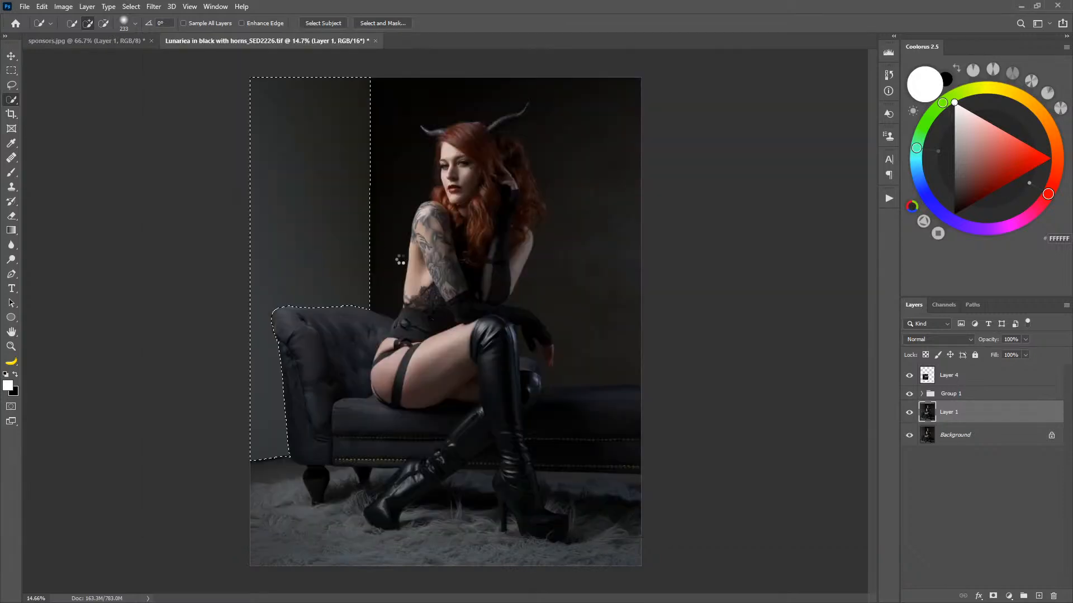
drag(562, 147, 267, 111)
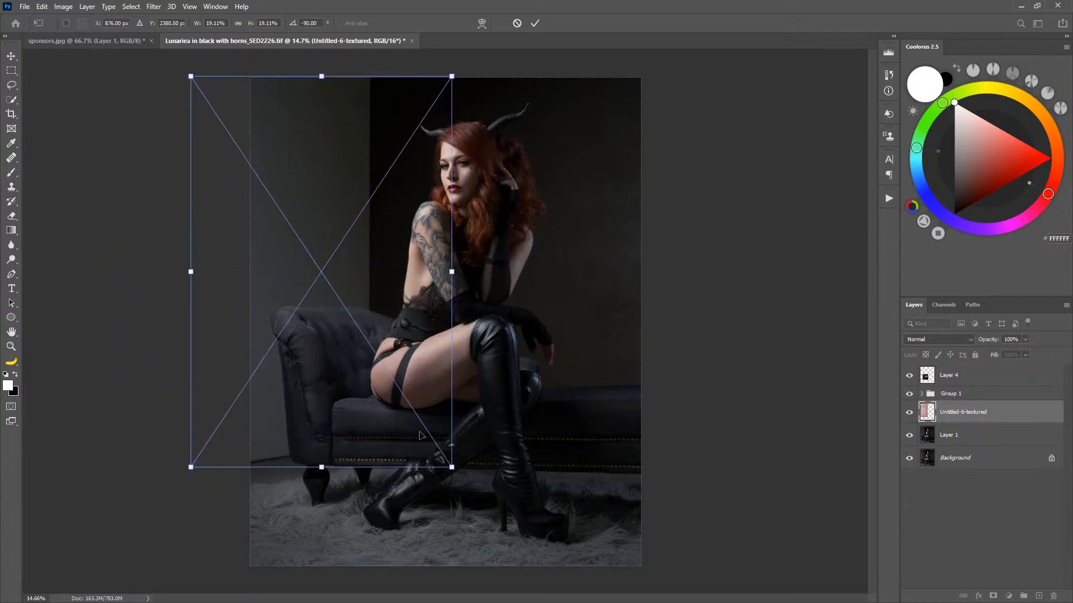
Reshape the placed texture's corners to follow the lighter wall's perspective, commit it, and move its layer to the top of the stack.
right_click(380, 427)
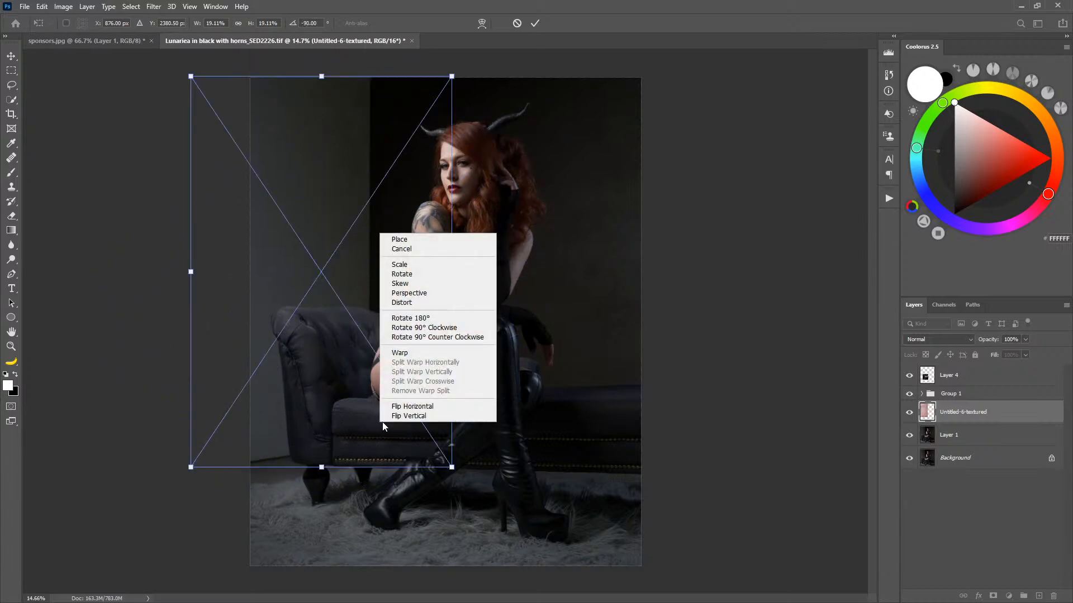
click(415, 294)
drag(451, 466, 369, 444)
drag(191, 468, 189, 478)
drag(369, 444, 369, 448)
drag(452, 78, 372, 70)
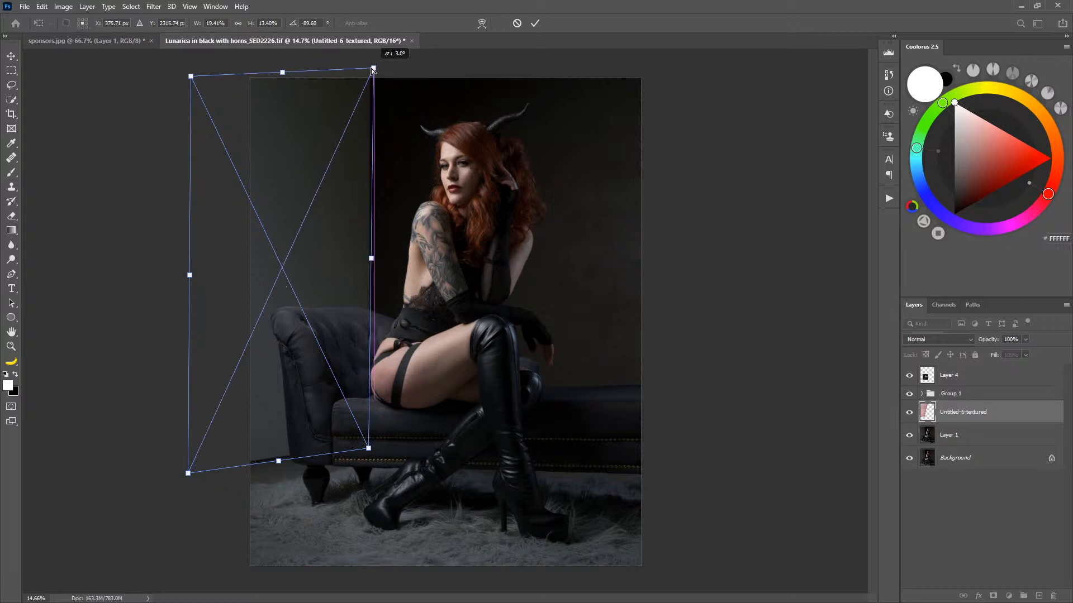
drag(191, 76, 224, 71)
drag(188, 473, 218, 473)
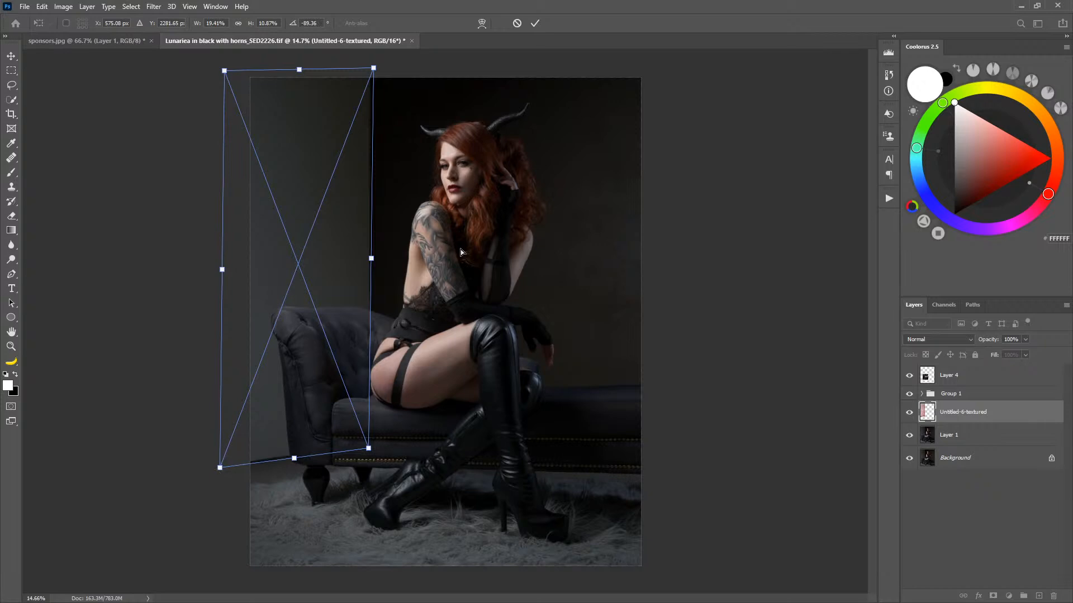
click(535, 23)
drag(984, 416, 983, 371)
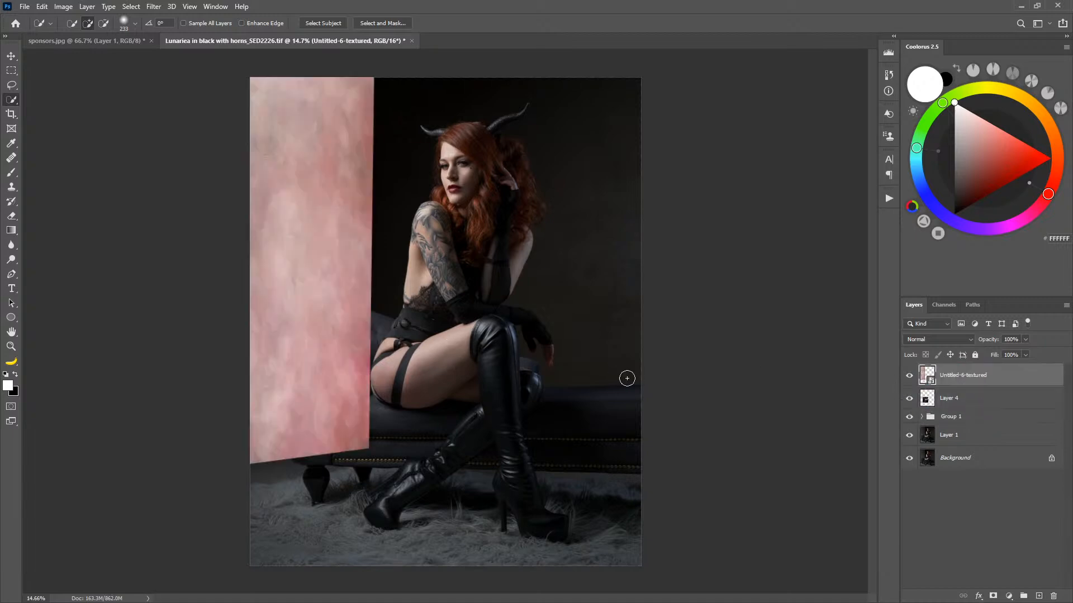
Load the saved wall channel 1 as a selection and use it to mask the Untitled-6-textured layer.
click(943, 306)
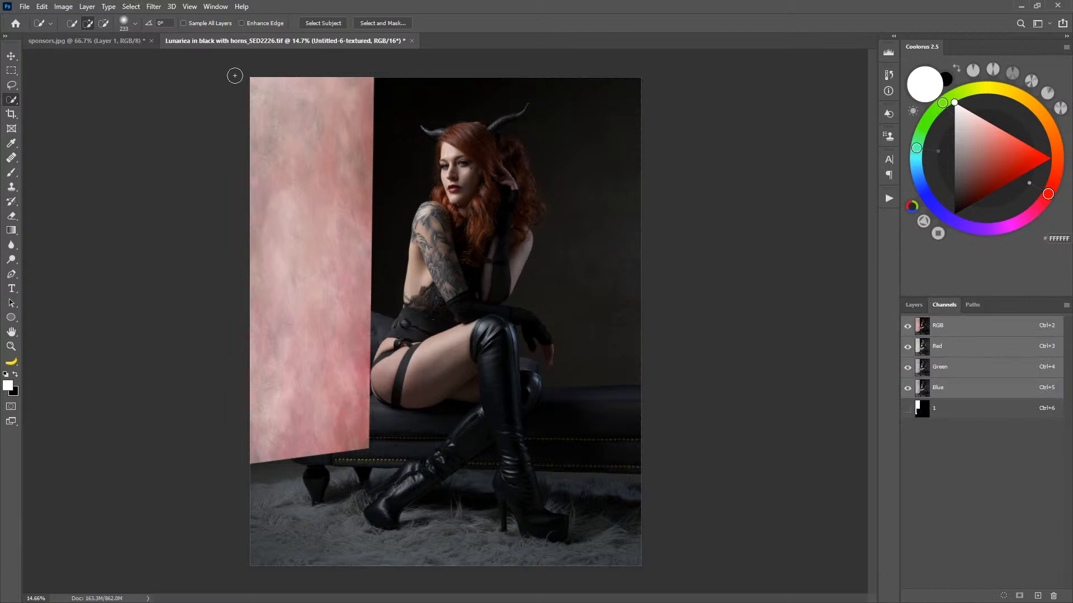
ctrl+click(921, 414)
click(131, 7)
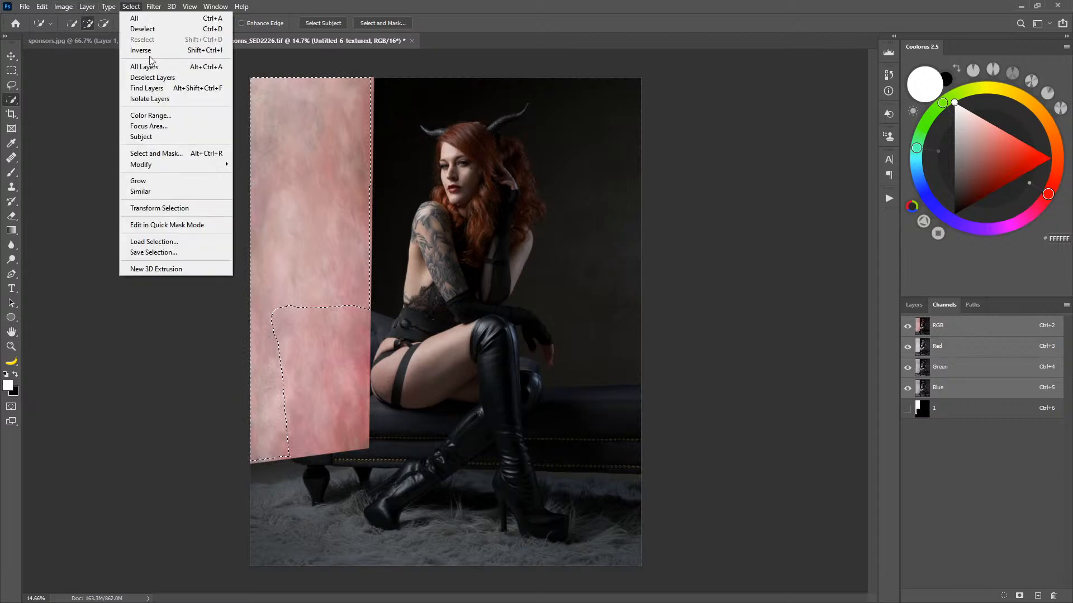
click(156, 241)
click(567, 183)
click(543, 207)
click(634, 151)
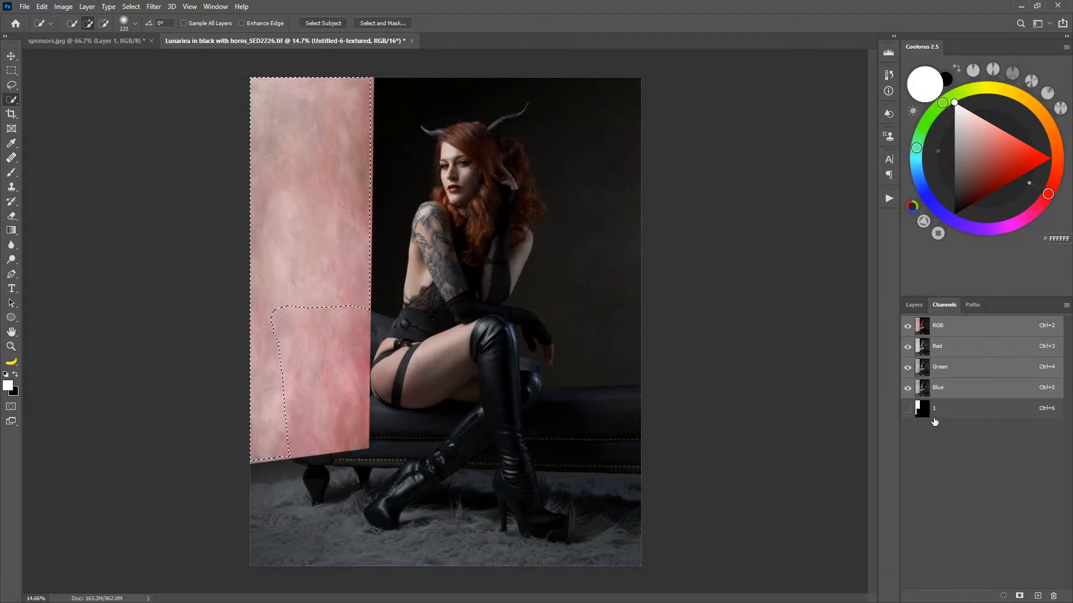
click(908, 305)
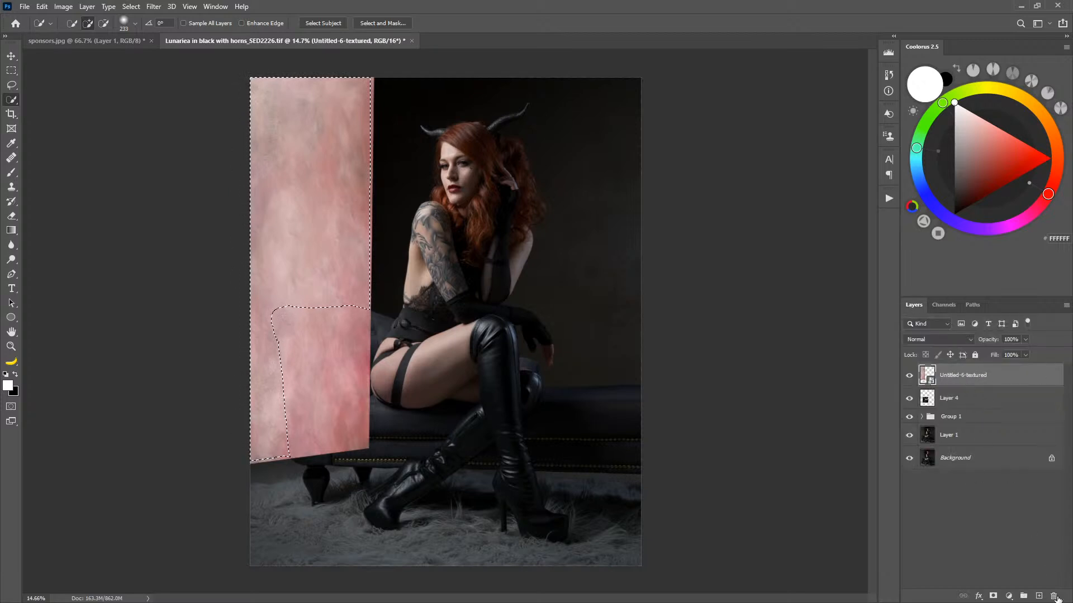
click(994, 597)
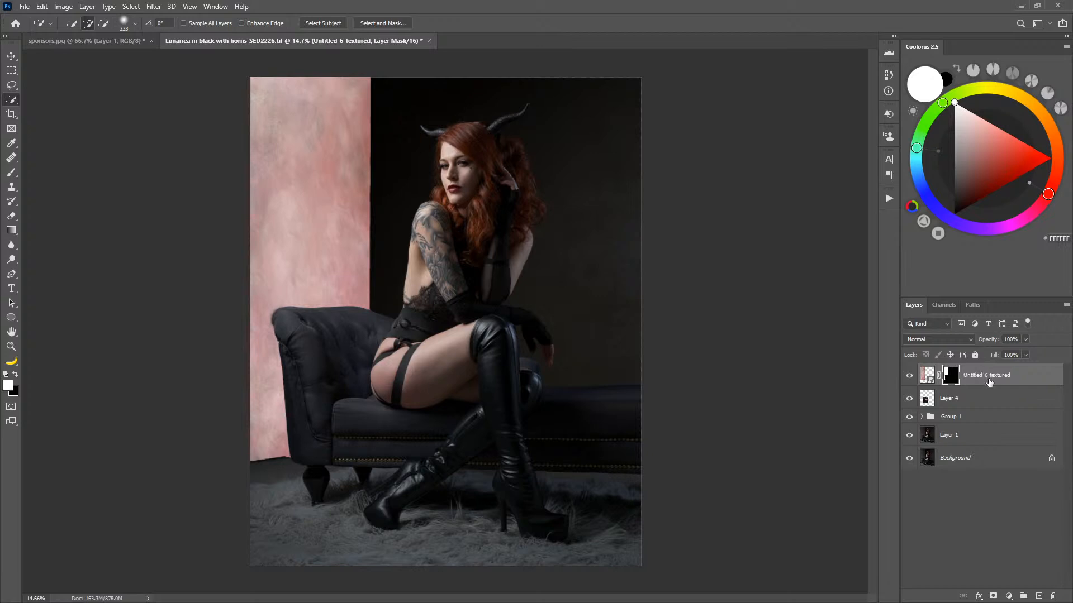
Set the texture layer's blend mode to Overlay and clip a Hue/Saturation adjustment layer to it.
click(969, 341)
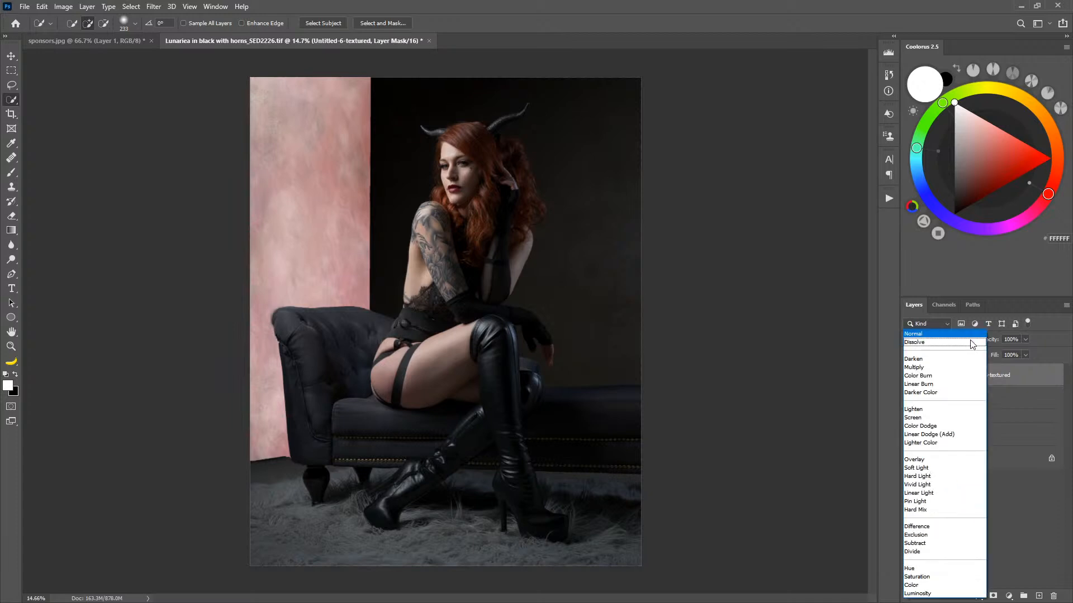
click(946, 461)
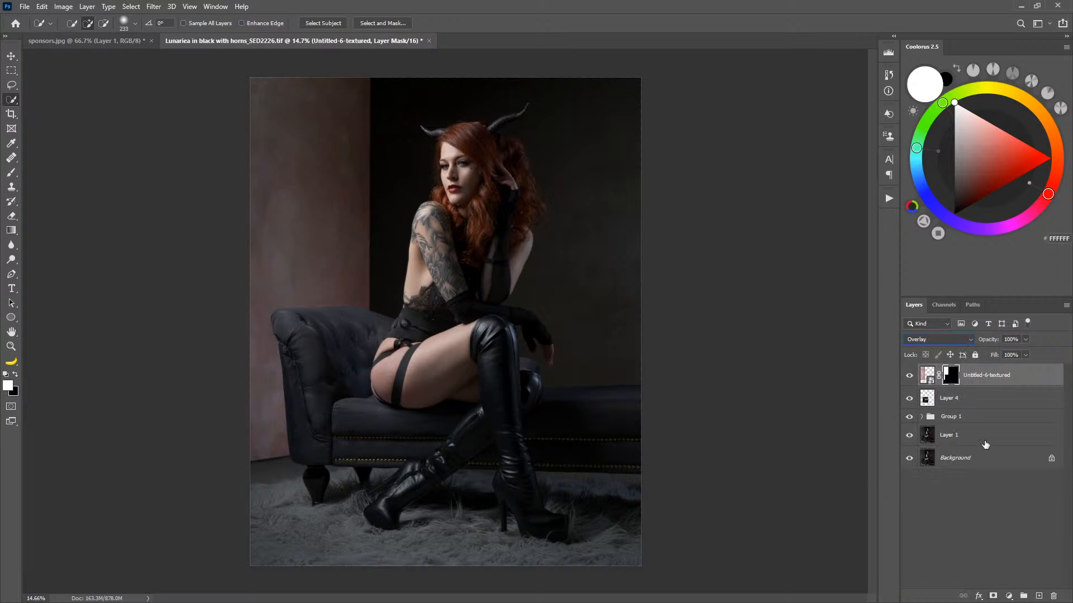
click(988, 382)
click(1009, 597)
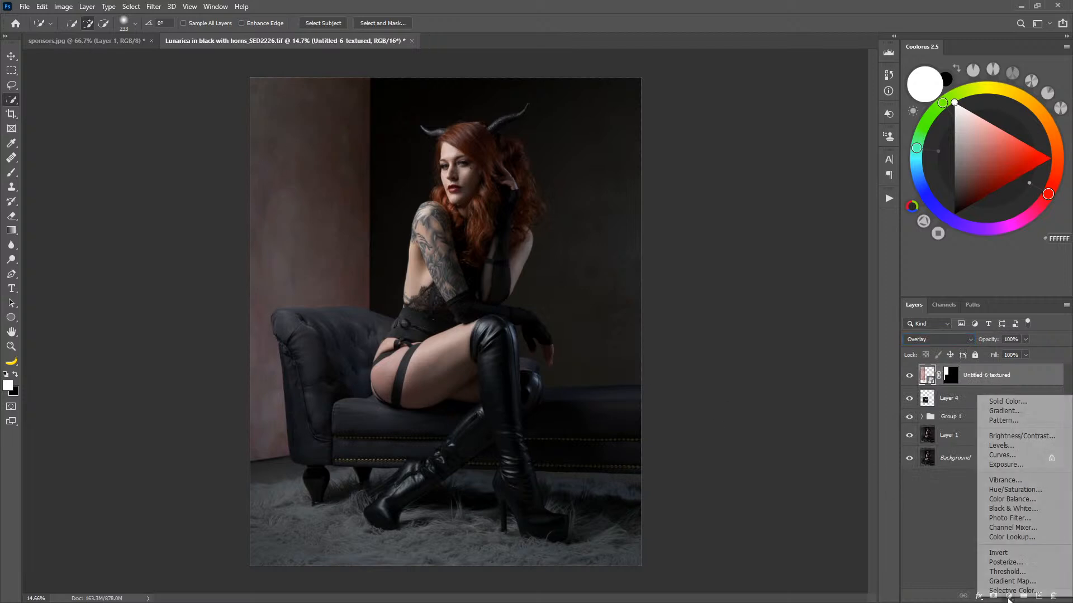
click(1009, 490)
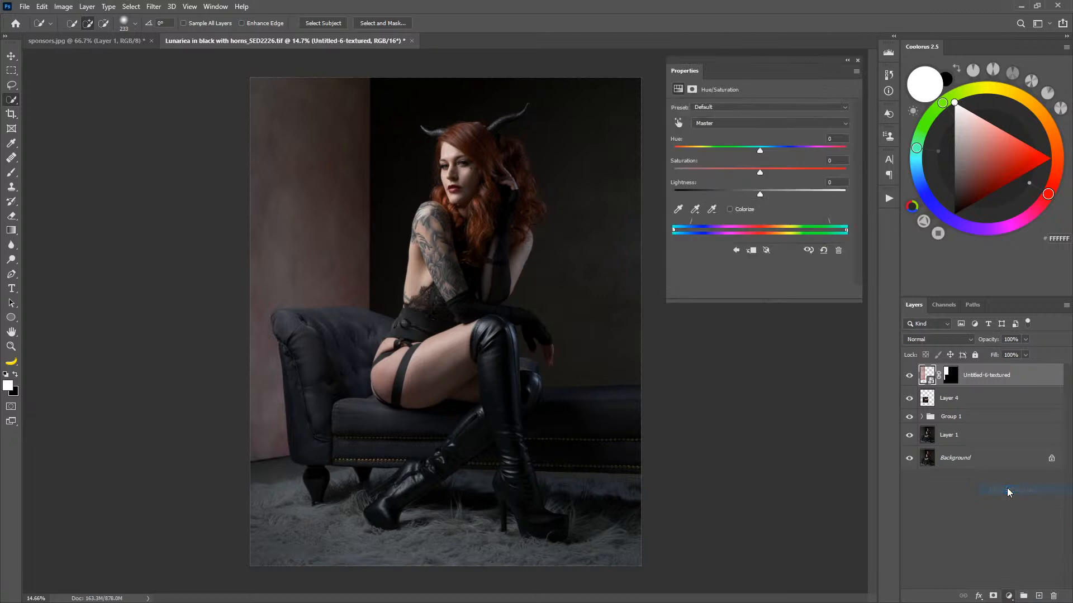
click(779, 292)
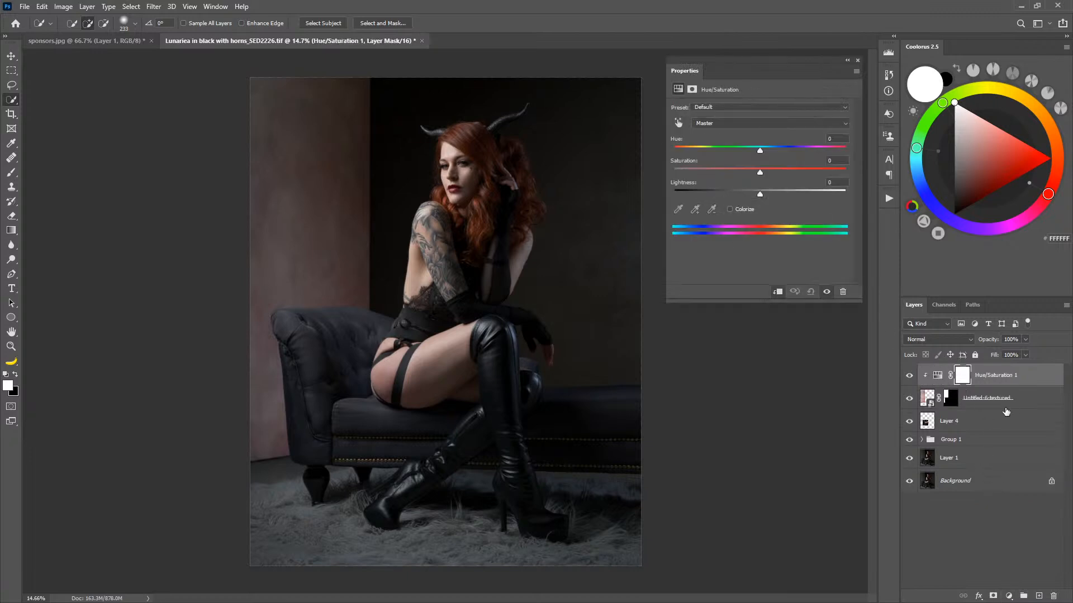
Try a blue tint on the wall texture with Hue -132, Saturation -5 and Lightness -11.
drag(762, 150, 690, 150)
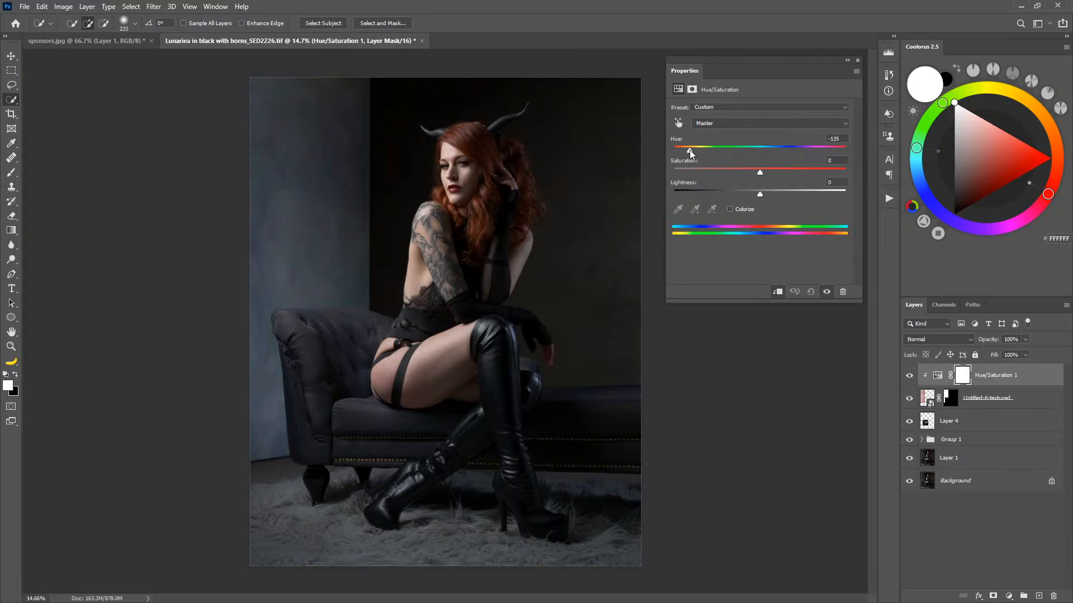
drag(763, 172, 737, 194)
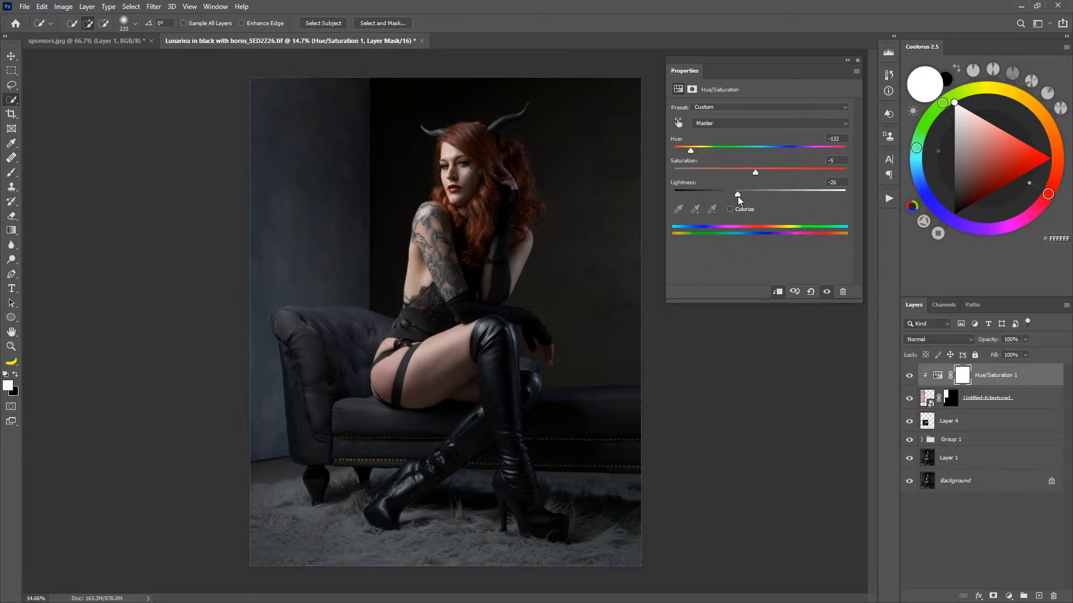
double_click(680, 183)
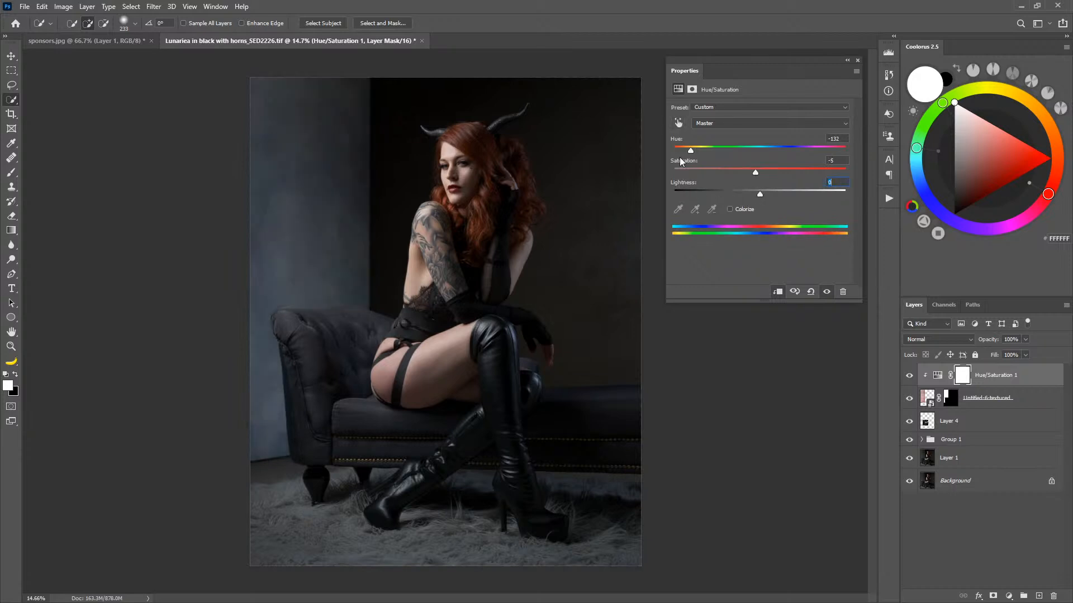
drag(763, 194, 749, 193)
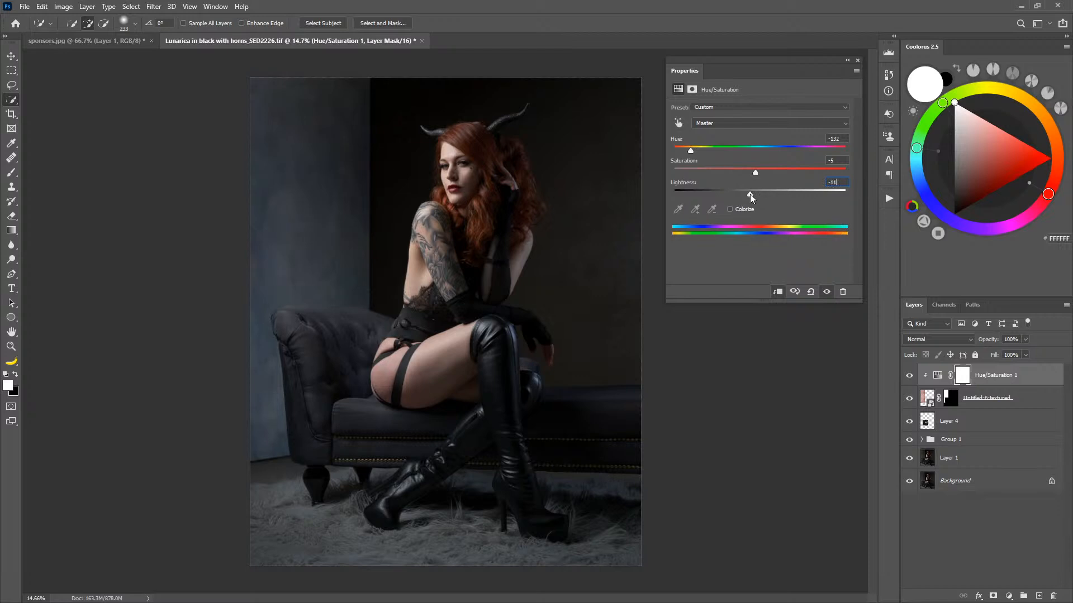
Compare the wall with and without the texture, and try Hue -20 and Saturation -4 on the adjustment.
click(910, 399)
click(909, 398)
click(909, 398)
click(910, 398)
mouse_move(755, 173)
mouse_down()
mouse_move(732, 173)
mouse_move(766, 174)
mouse_up()
drag(695, 151, 739, 156)
Sample the red hair with the Eyedropper, adjust the colour, and pick its complementary teal #305655 as the foreground colour.
click(12, 143)
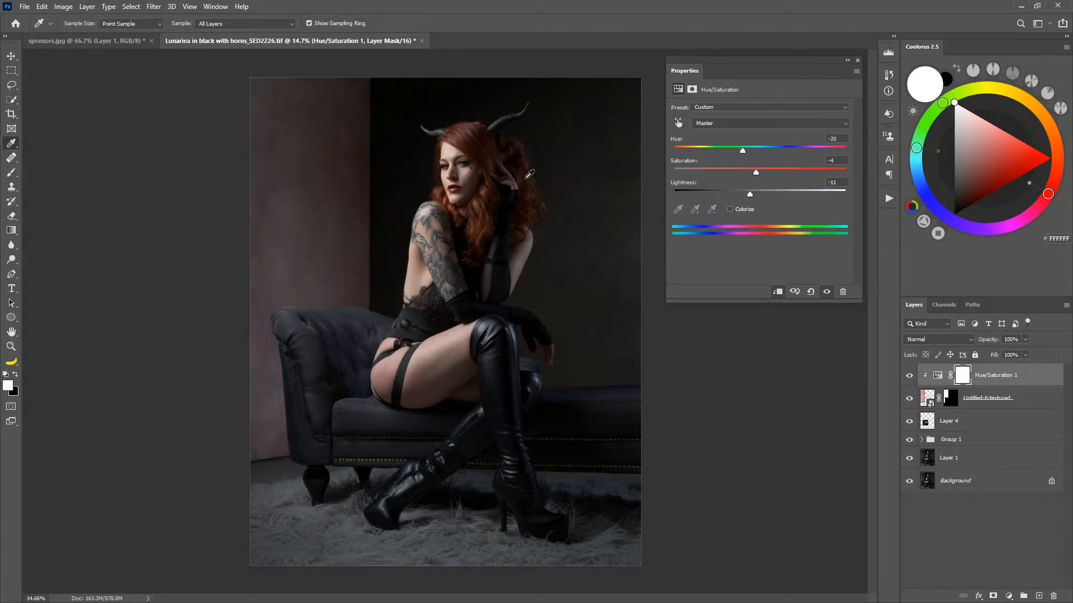
click(461, 131)
click(951, 420)
click(466, 131)
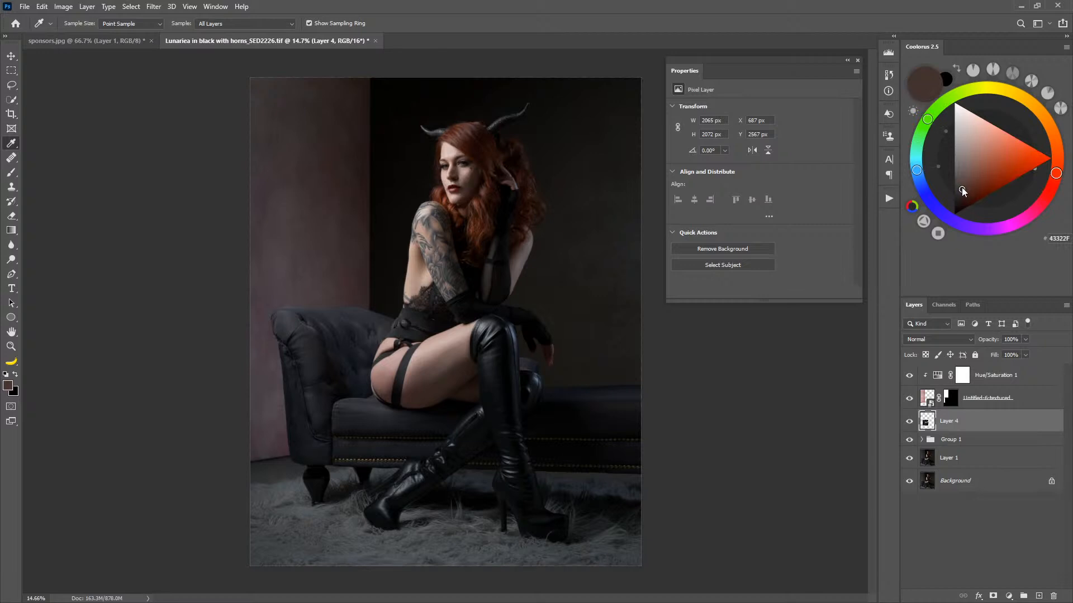
click(994, 72)
mouse_move(960, 189)
mouse_down()
mouse_move(966, 166)
mouse_move(966, 183)
mouse_up()
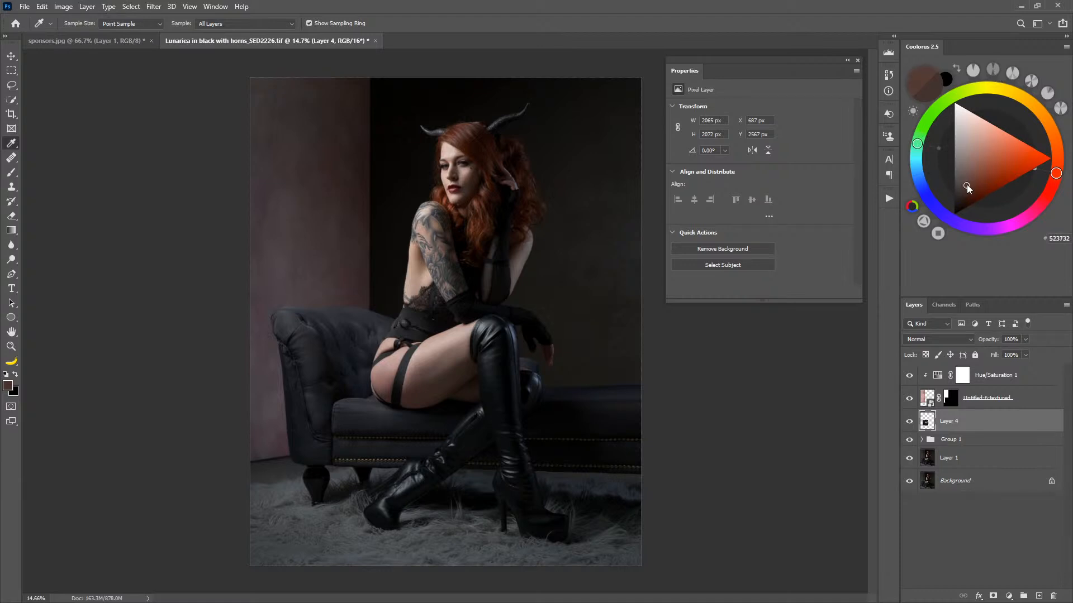
mouse_move(919, 144)
mouse_down()
mouse_move(944, 214)
mouse_move(923, 129)
mouse_move(1001, 85)
mouse_move(1048, 114)
mouse_move(1052, 165)
mouse_up()
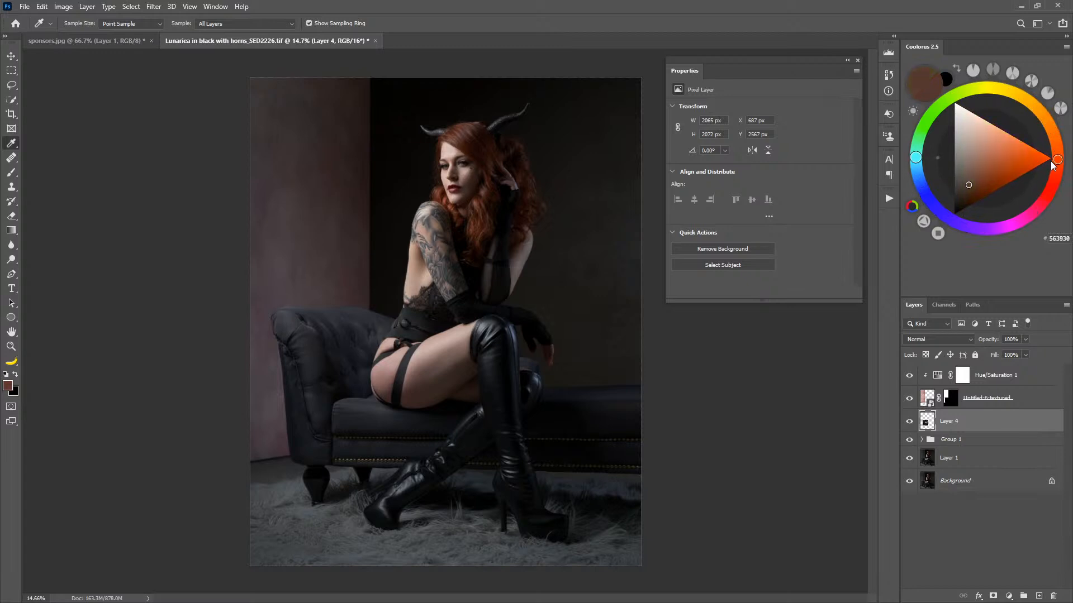
click(915, 159)
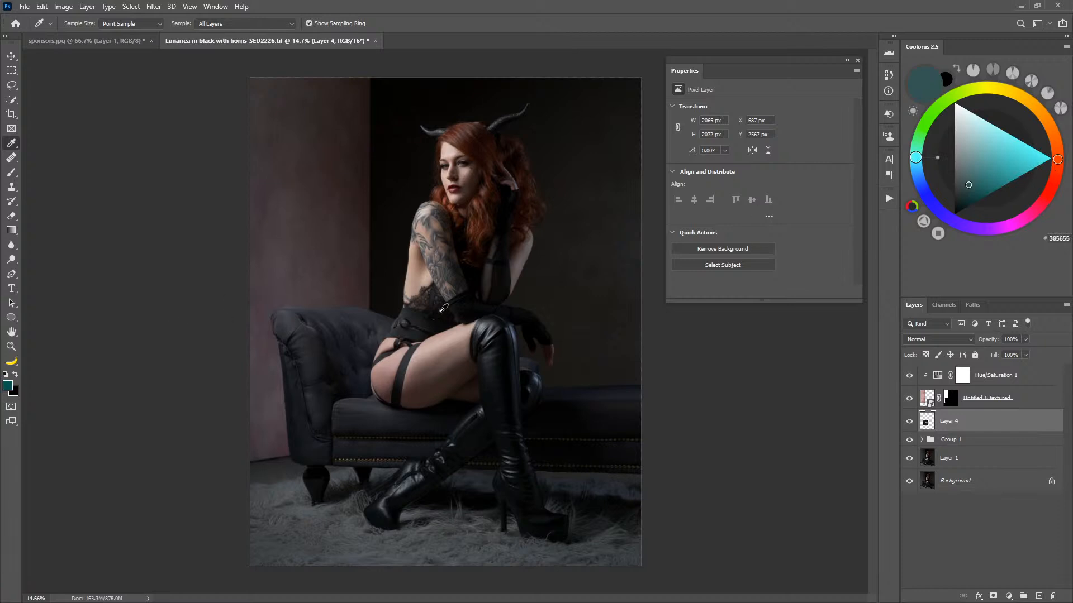
Try a teal wall tint in the Hue/Saturation adjustment, moving to Hue -153, Saturation -22 and Lightness -17.
click(939, 378)
drag(743, 152, 855, 158)
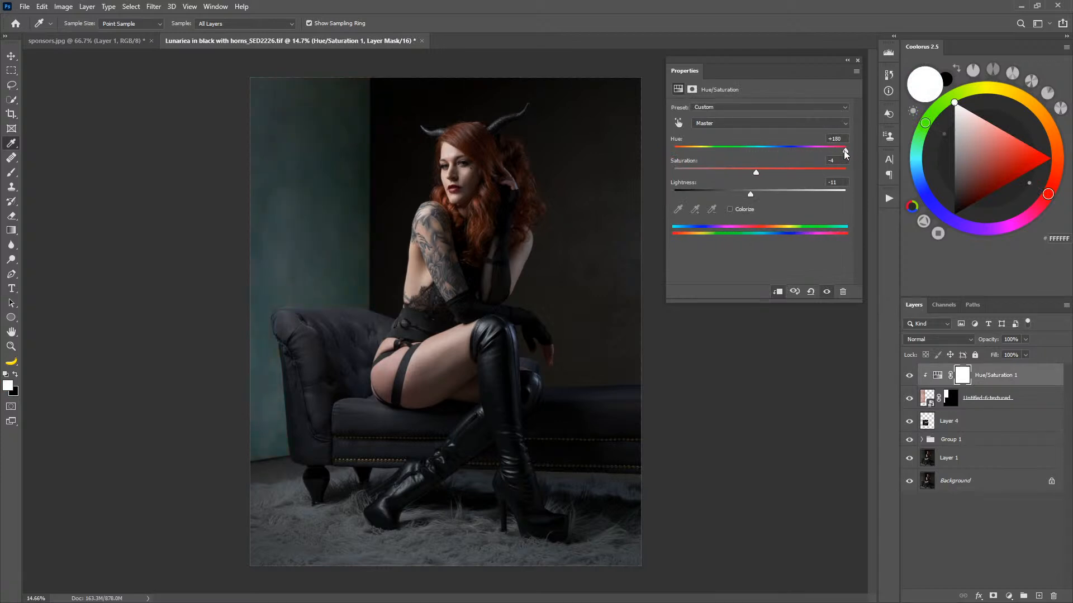
drag(847, 150, 684, 152)
drag(756, 171, 743, 197)
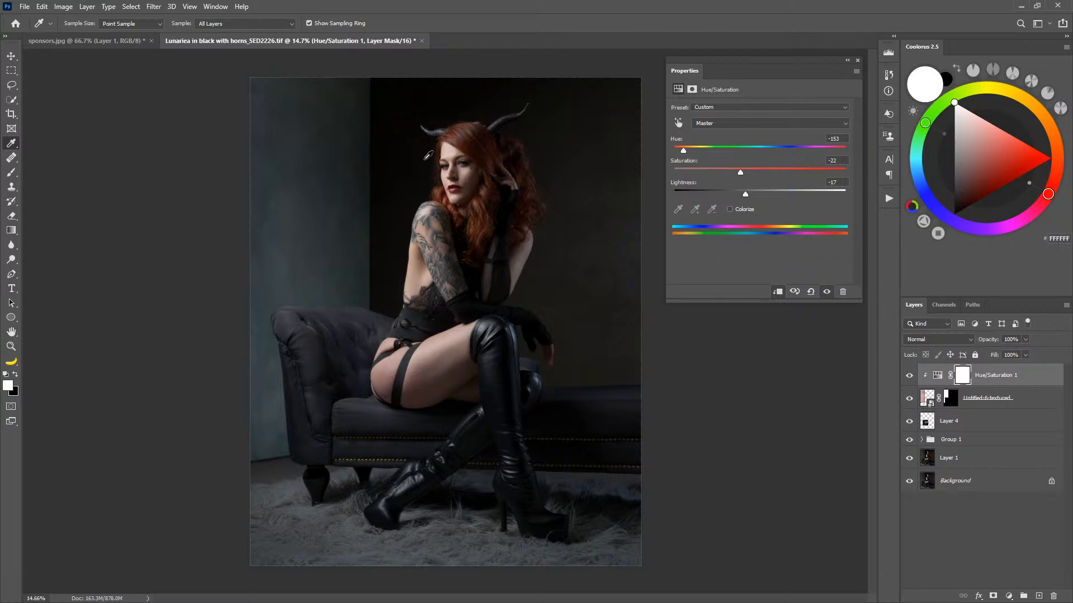
Shift the wall texture to a muted warm brown with Lightness -26 and reduced Saturation, and close the adjustment's settings.
click(937, 374)
drag(686, 152, 733, 195)
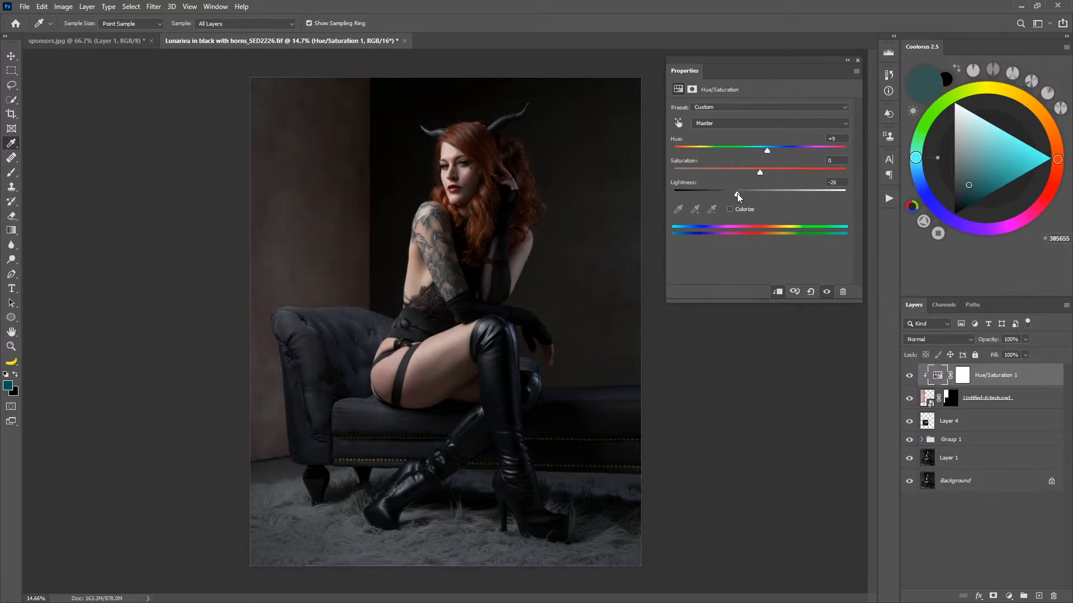
drag(767, 152, 736, 176)
click(857, 61)
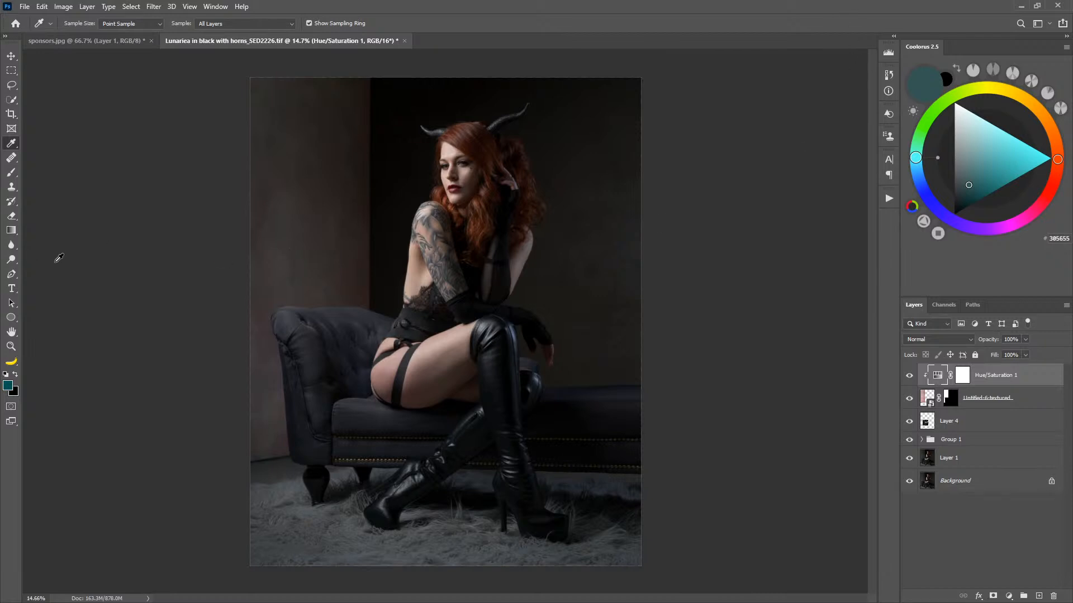
Save the document, then add a new layer above the Hue/Saturation adjustment and enlarge the soft brush to about 4070 px.
key(ctrl+s)
click(1038, 596)
key(b)
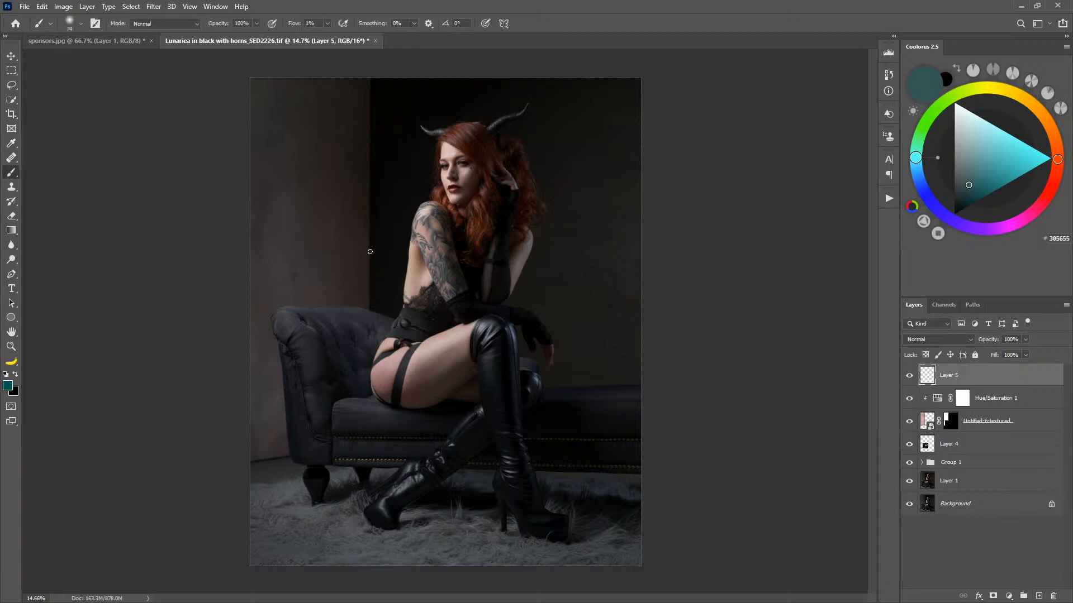
drag(370, 251, 537, 273)
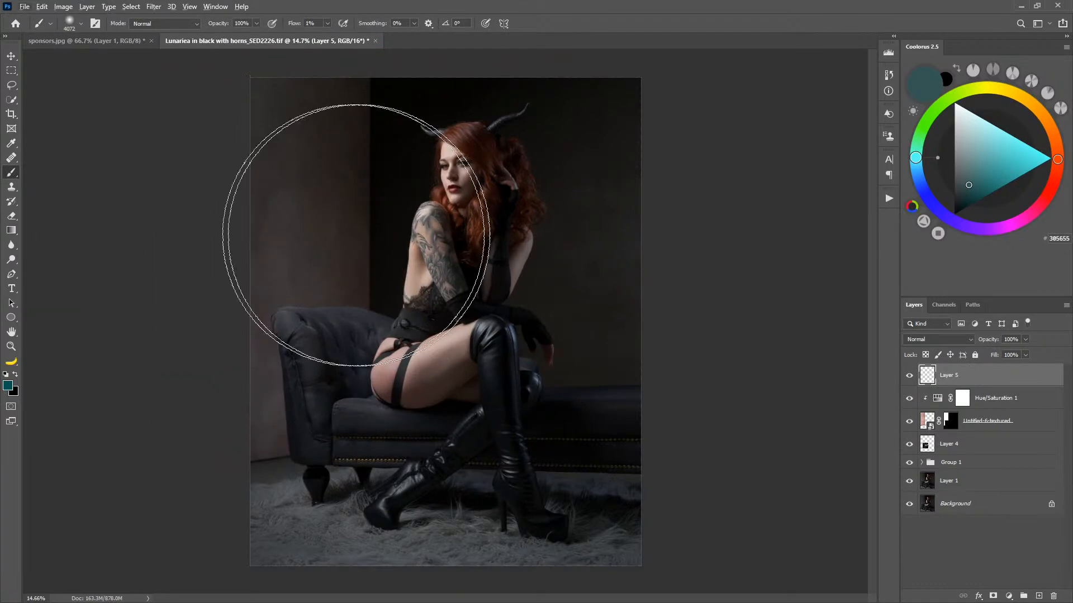
Set the foreground colour to pale cream #FFF8CD and the brush Flow to 100%.
click(1008, 91)
click(997, 127)
click(976, 115)
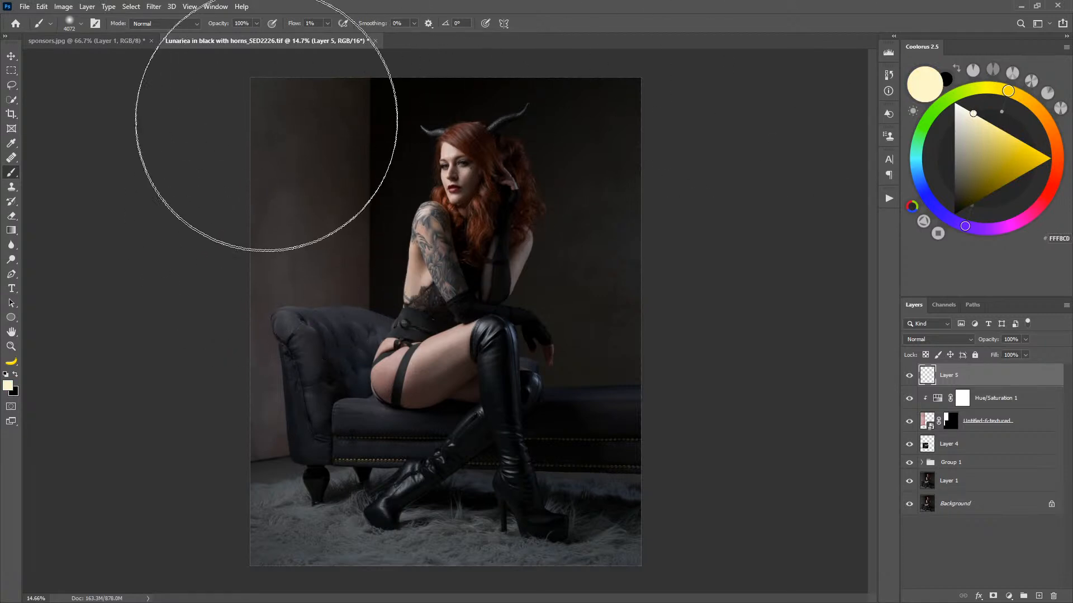
drag(298, 26, 551, 35)
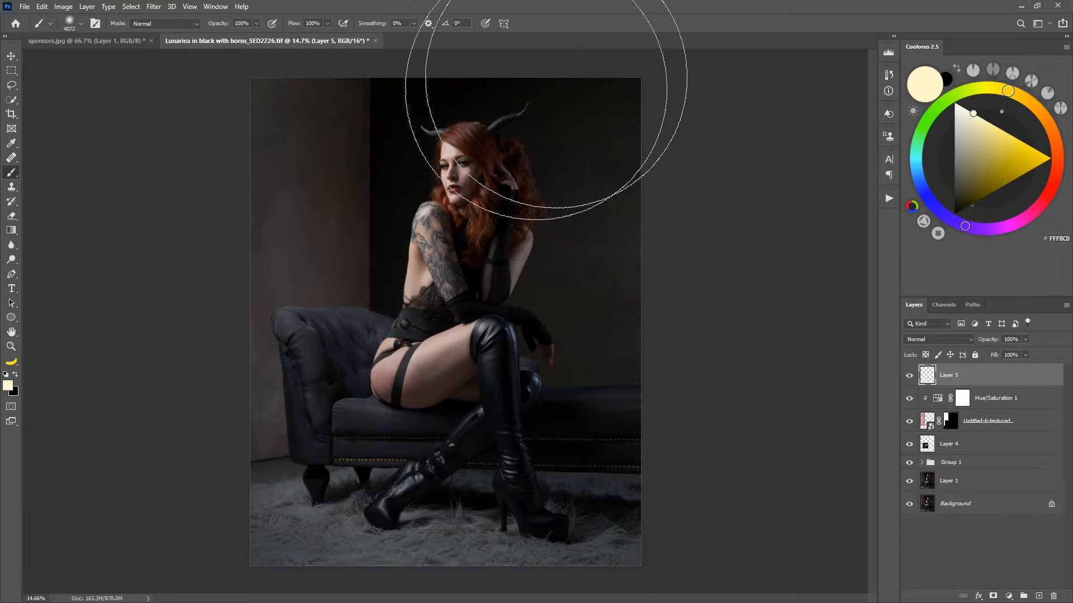
Try a cream light glow at the left edge of the wall with a single dab of a 5000 px brush.
drag(296, 192, 500, 204)
click(205, 194)
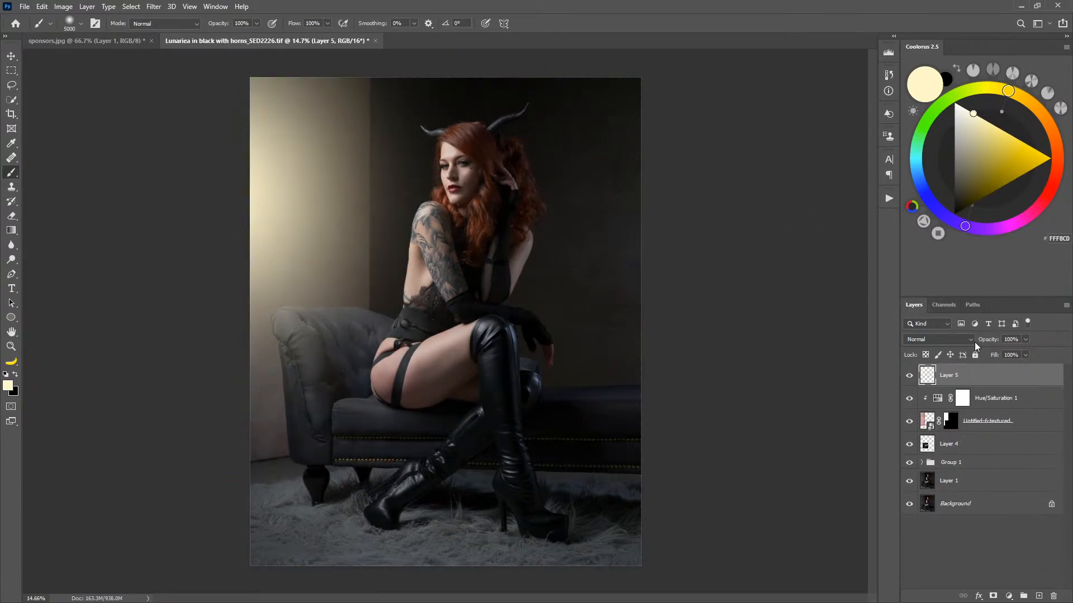
key(v)
mouse_move(432, 236)
mouse_down()
mouse_move(452, 256)
mouse_move(417, 286)
mouse_move(403, 272)
mouse_up()
key(ctrl+z)
Try the wall glow at 12% opacity in Normal mode, and in Screen mode at 34% opacity.
drag(994, 341, 951, 347)
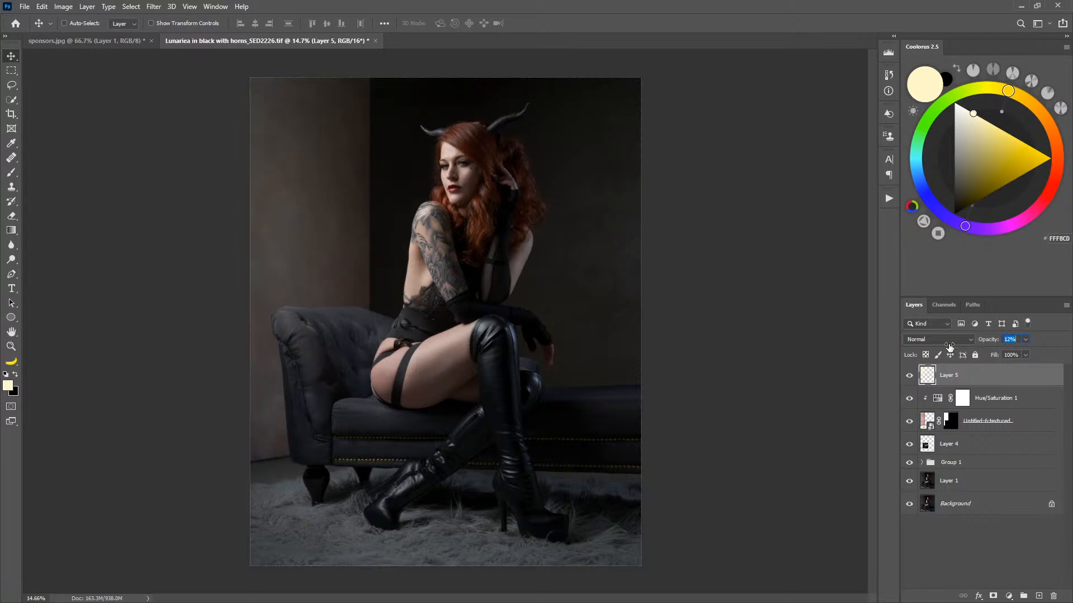
drag(949, 346, 949, 348)
click(911, 377)
click(910, 377)
key(Return)
click(966, 339)
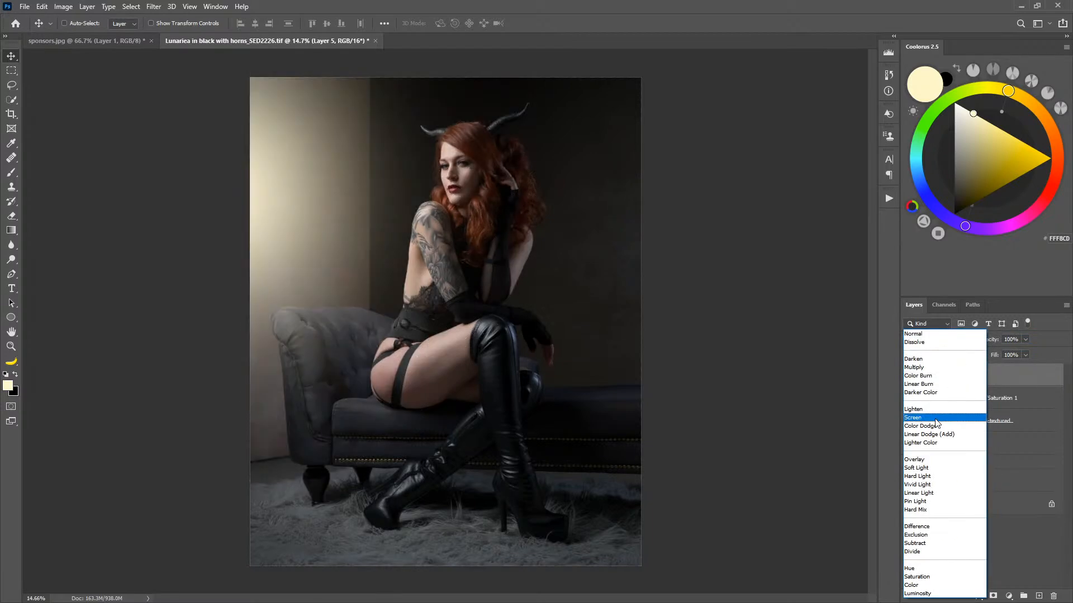
click(936, 419)
drag(993, 343, 958, 346)
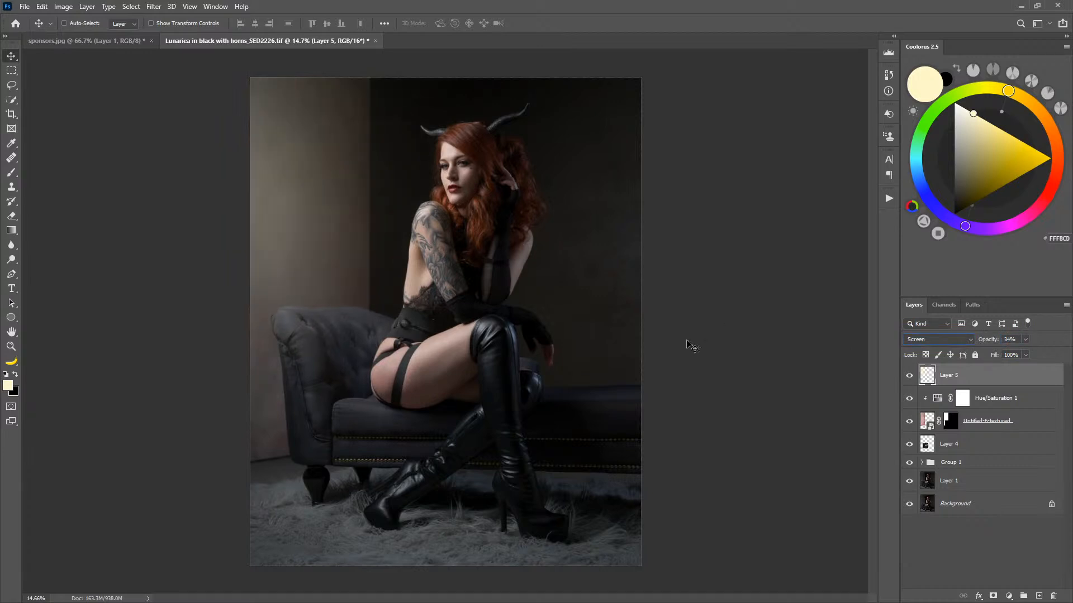
Replace the glow layer with a new empty one and paint a single cream dab about 4000 px wide over the model.
key(ctrl+a)
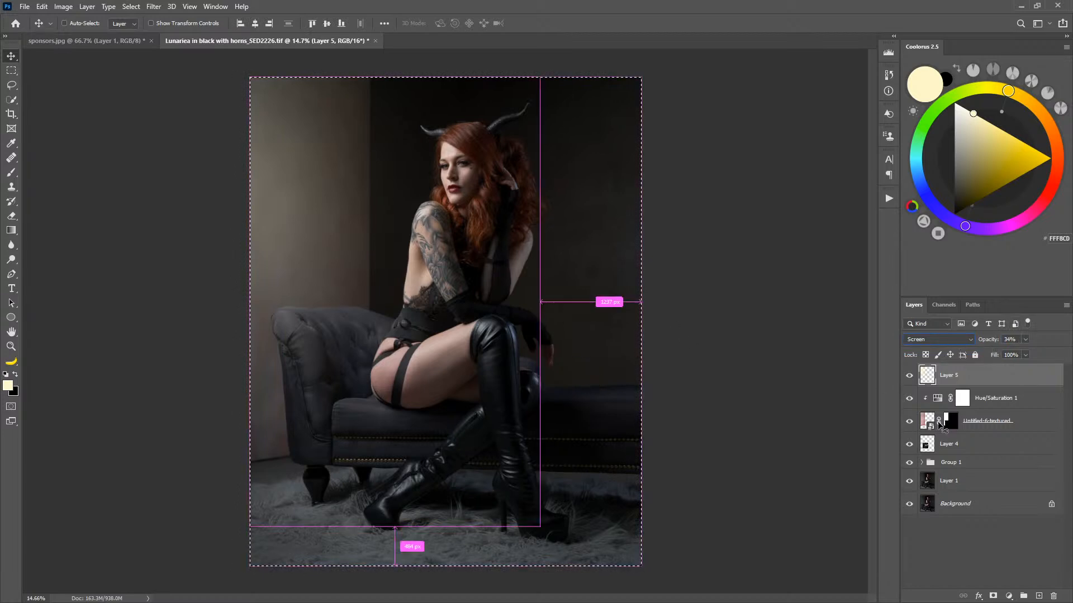
drag(1005, 370, 1053, 596)
click(1038, 596)
key(ctrl+d)
key(b)
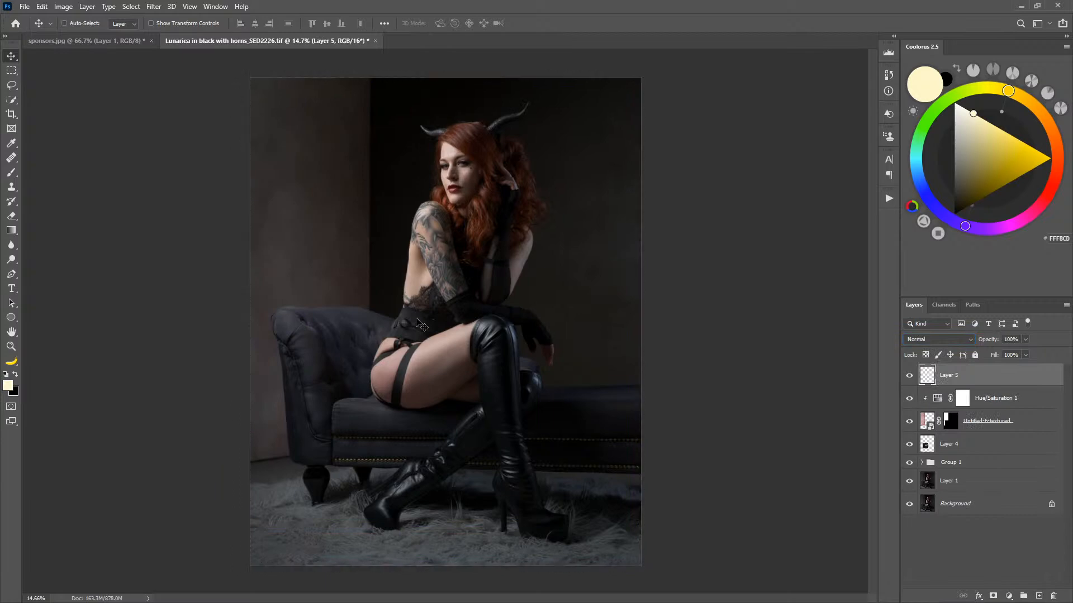
drag(364, 240, 326, 229)
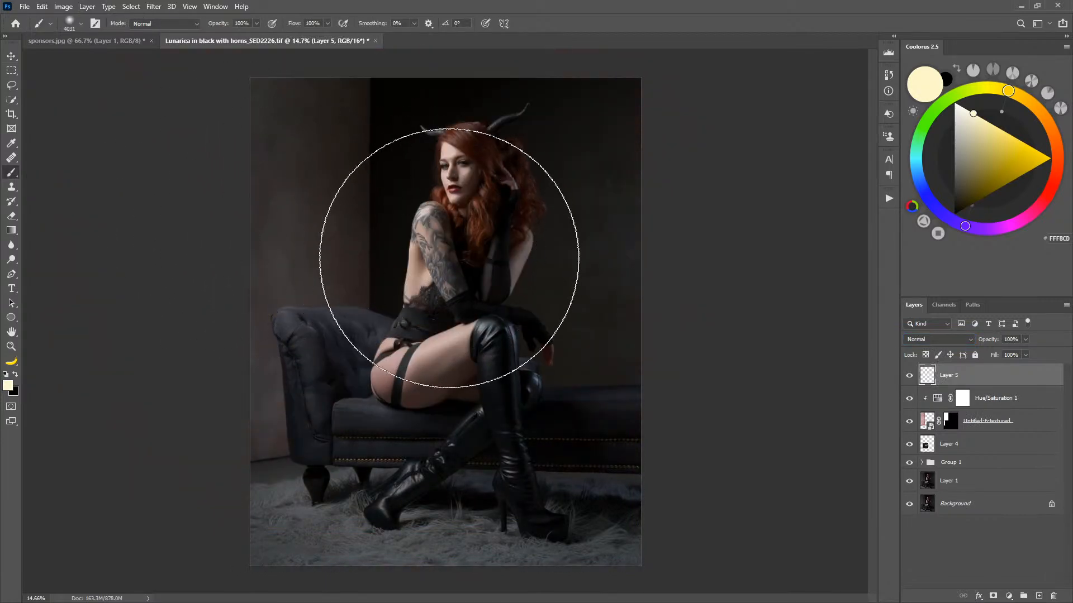
click(450, 257)
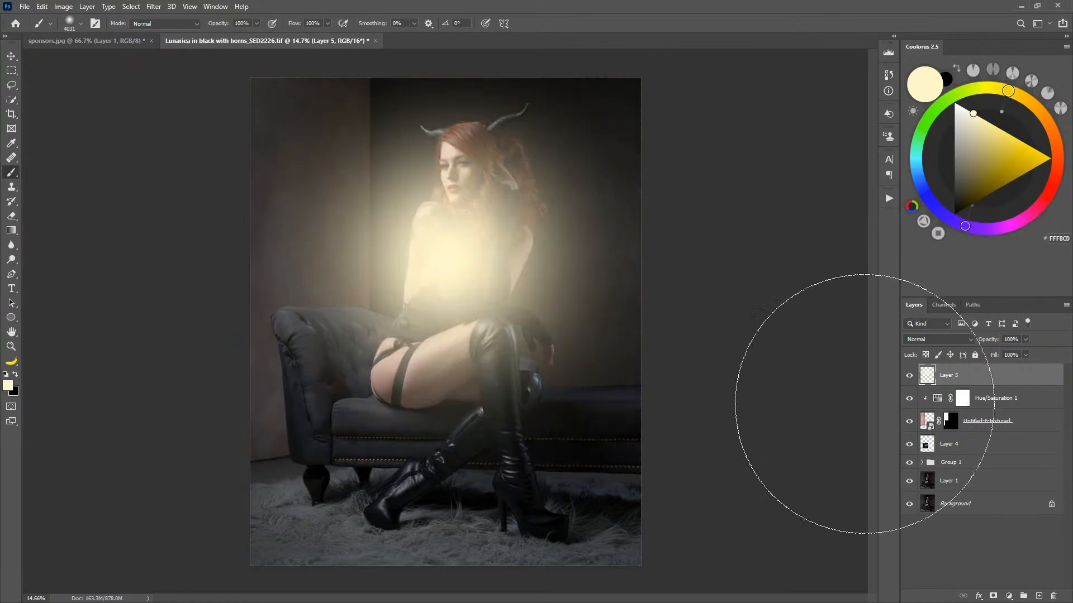
Move the glow to the left edge of the wall and blend it in Screen mode at 30% opacity.
key(v)
drag(548, 304, 390, 290)
click(938, 339)
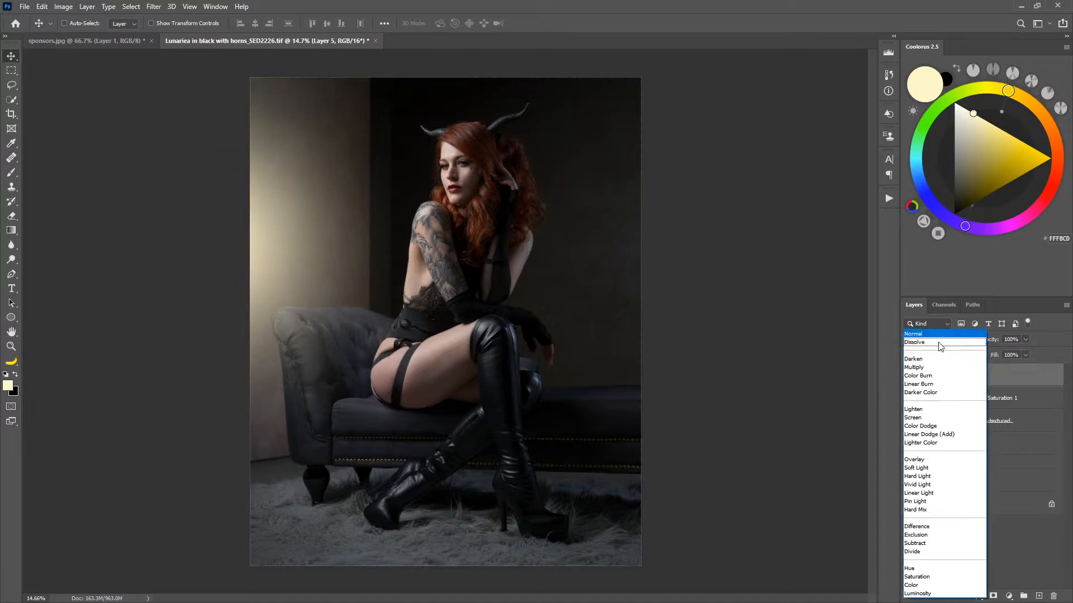
click(926, 418)
drag(982, 343, 952, 342)
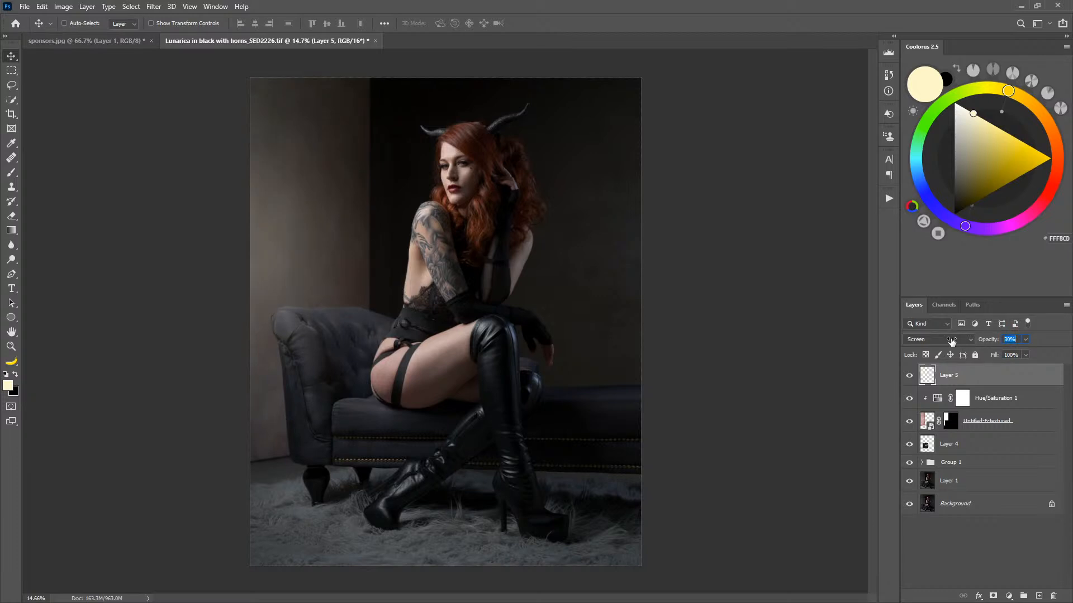
Mask the glow off the model and sofa with a black brush at 97% flow, and set the layer's opacity to 35%.
click(994, 595)
key(b)
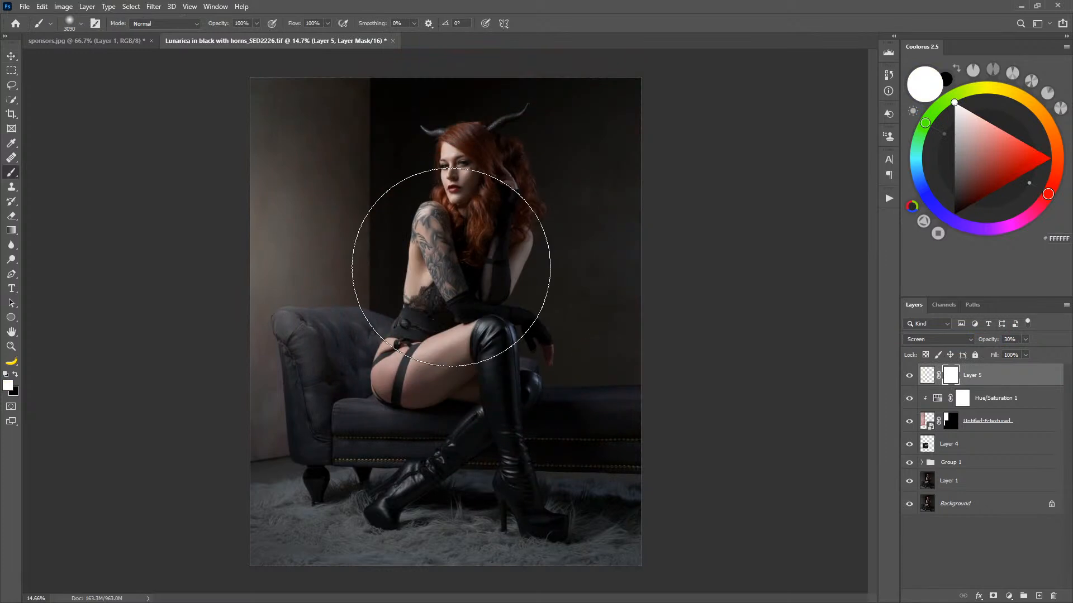
key(x)
drag(291, 26, 289, 26)
drag(520, 206, 467, 215)
mouse_move(411, 91)
mouse_down()
mouse_move(452, 169)
mouse_move(441, 155)
mouse_move(434, 325)
mouse_move(420, 392)
mouse_move(443, 453)
mouse_move(461, 438)
mouse_move(574, 486)
mouse_move(689, 352)
mouse_move(632, 376)
mouse_move(580, 417)
mouse_move(443, 465)
mouse_move(386, 521)
mouse_up()
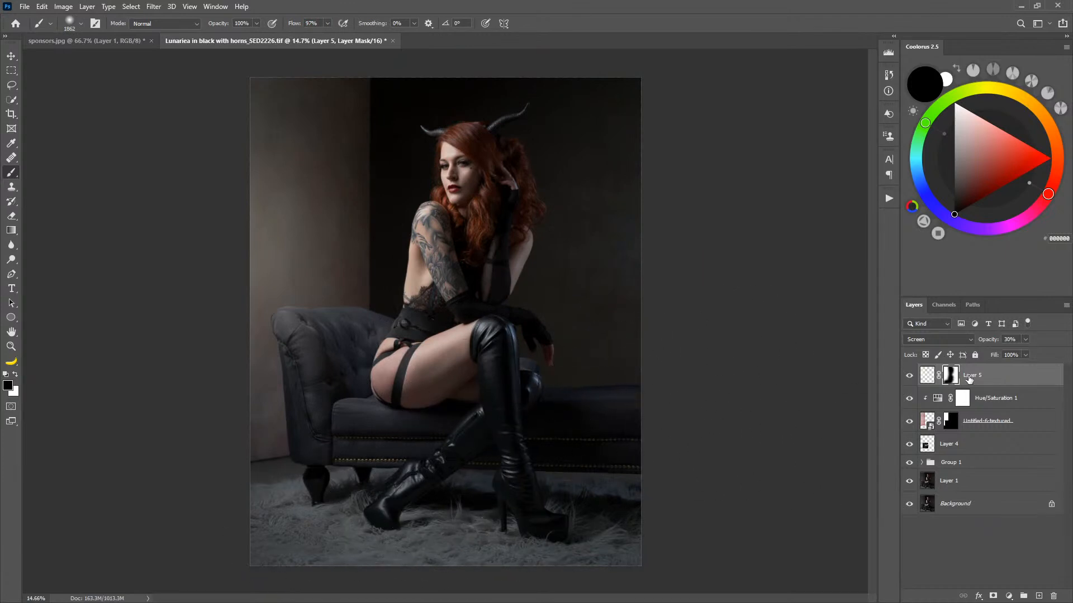
drag(987, 343, 982, 371)
Add a Solid Color fill layer in #fff8cd and clip it to the glow layer.
click(1008, 596)
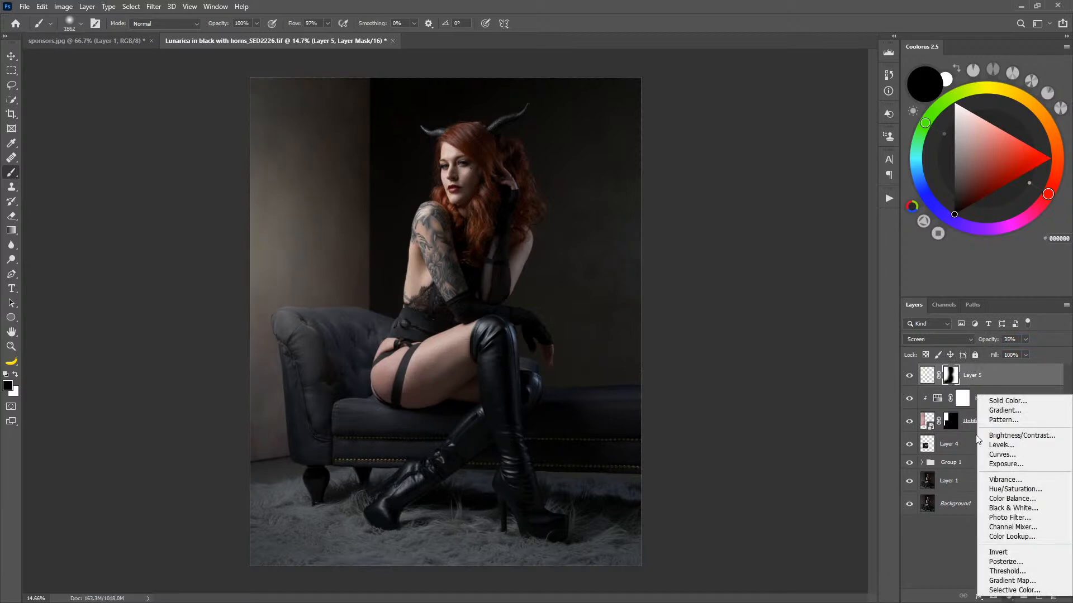
click(939, 401)
key(Return)
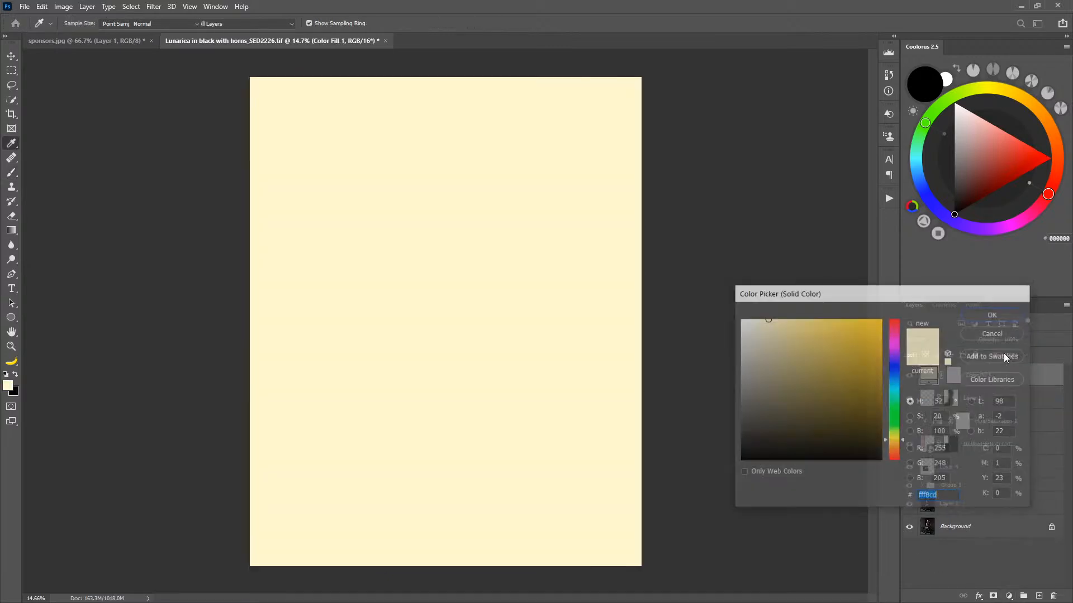
alt+click(1000, 383)
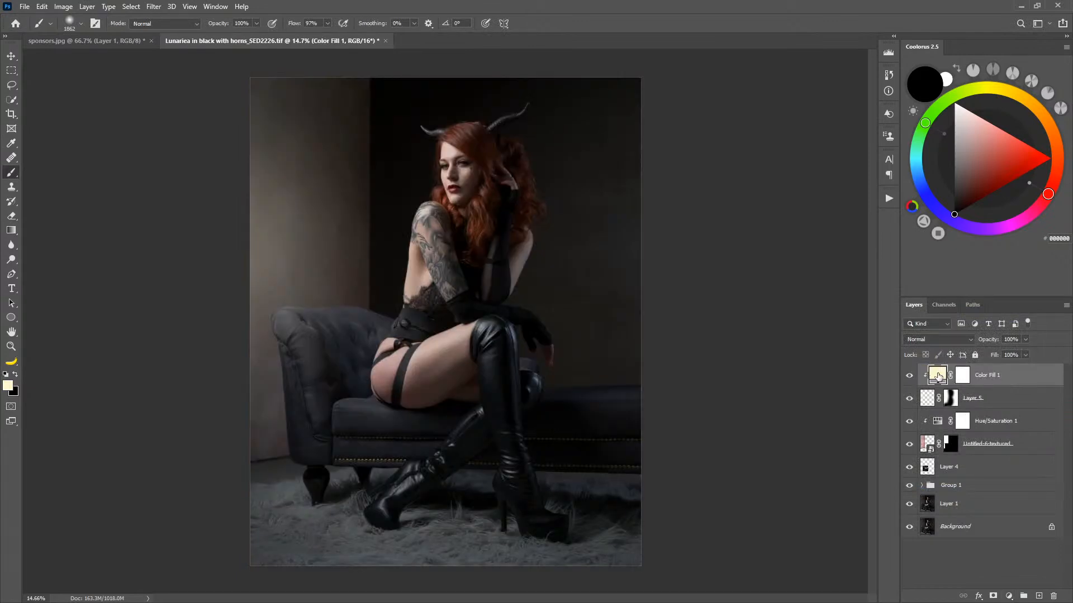
Try yellow and red tints for the clipped colour fill, and settle on warm tan #b29665.
double_click(938, 377)
mouse_move(801, 430)
mouse_down()
mouse_move(867, 378)
mouse_move(817, 427)
mouse_move(804, 416)
mouse_move(816, 428)
mouse_move(880, 422)
mouse_move(850, 326)
mouse_move(749, 318)
mouse_move(796, 318)
mouse_move(810, 431)
mouse_move(808, 365)
mouse_up()
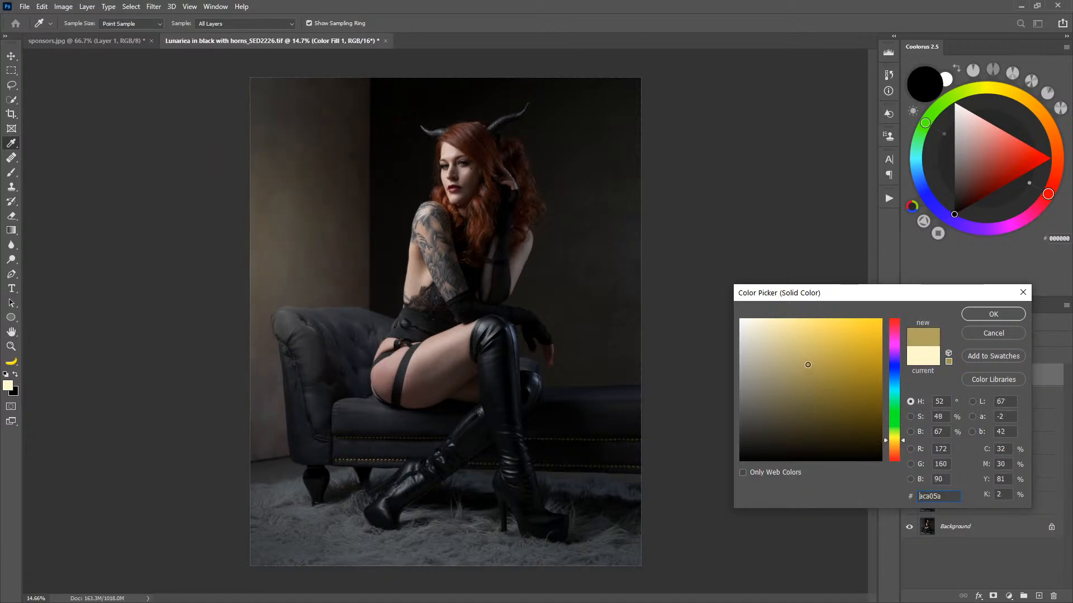
drag(897, 400, 896, 323)
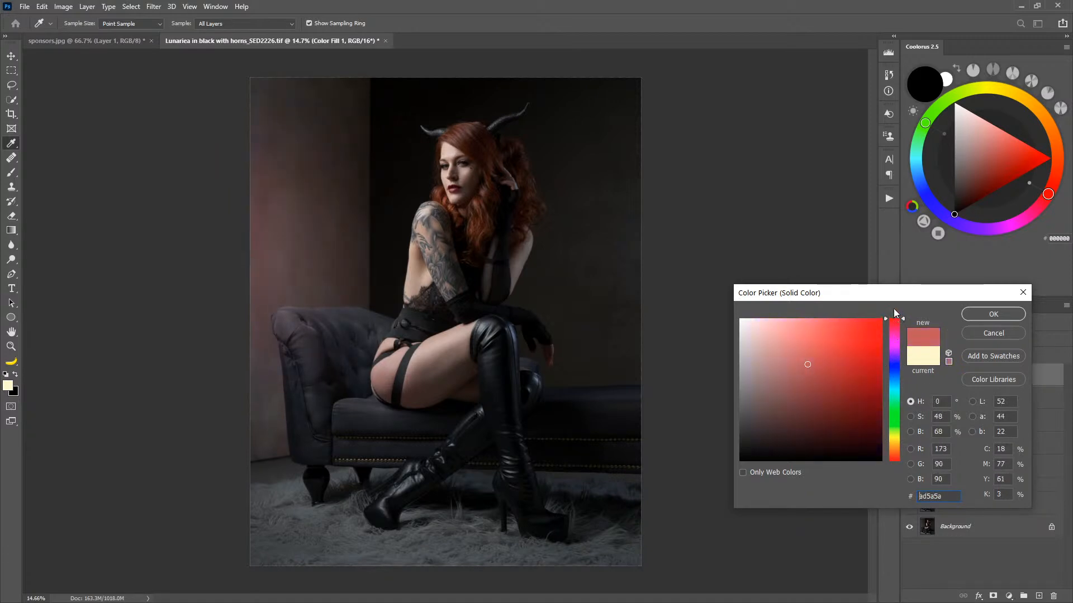
mouse_move(892, 368)
mouse_down()
mouse_move(897, 459)
mouse_move(895, 446)
mouse_up()
mouse_move(804, 363)
mouse_down()
mouse_move(815, 339)
mouse_move(801, 361)
mouse_up()
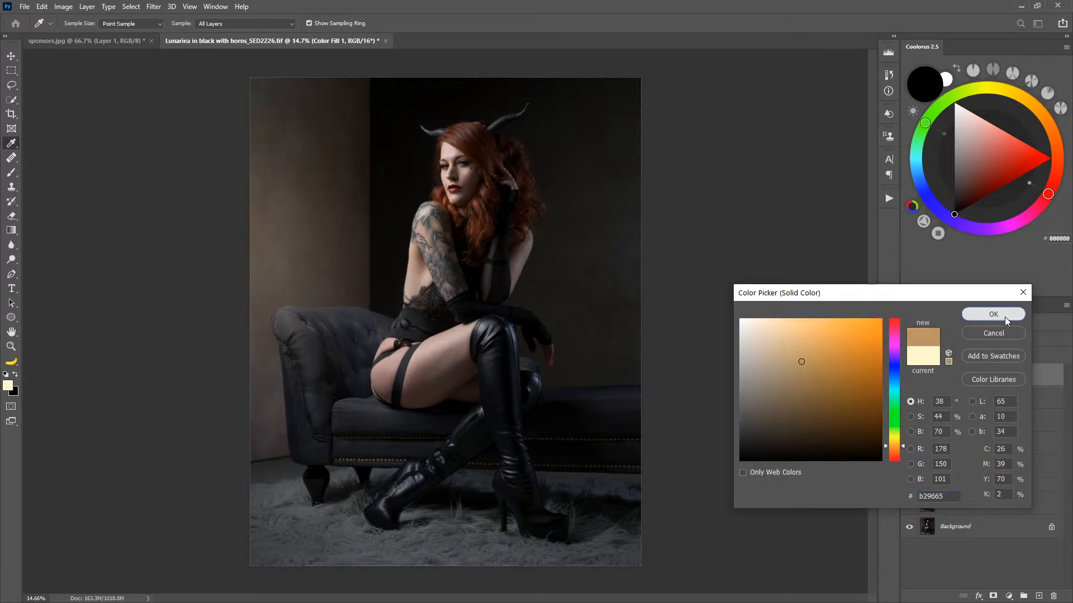
click(1000, 314)
Reposition the glow on the wall behind the model and save the document.
click(1007, 404)
key(v)
drag(398, 290, 434, 274)
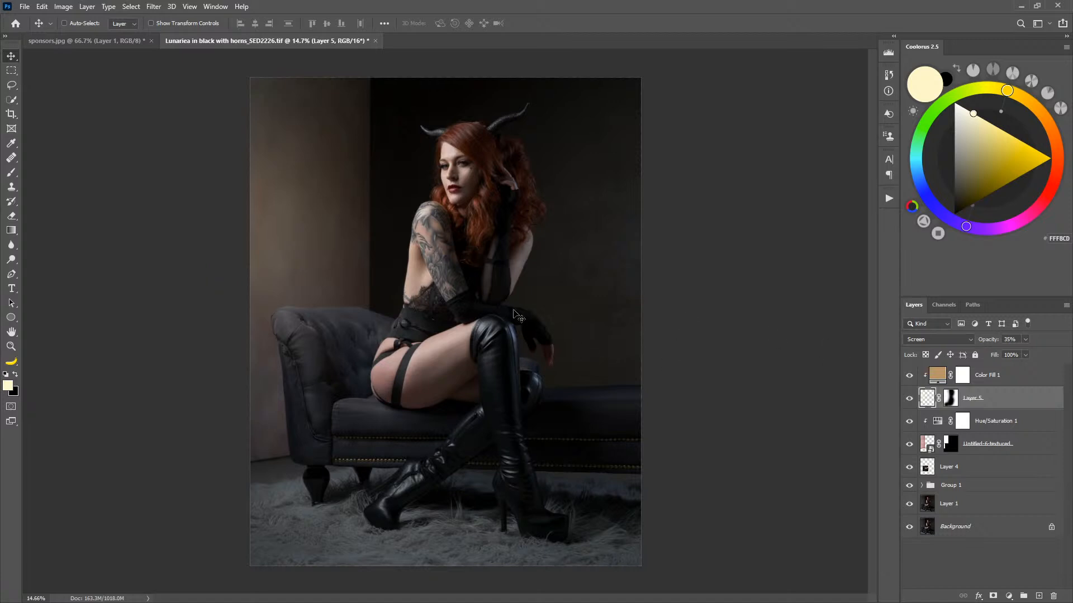
drag(514, 309, 515, 310)
key(ctrl+s)
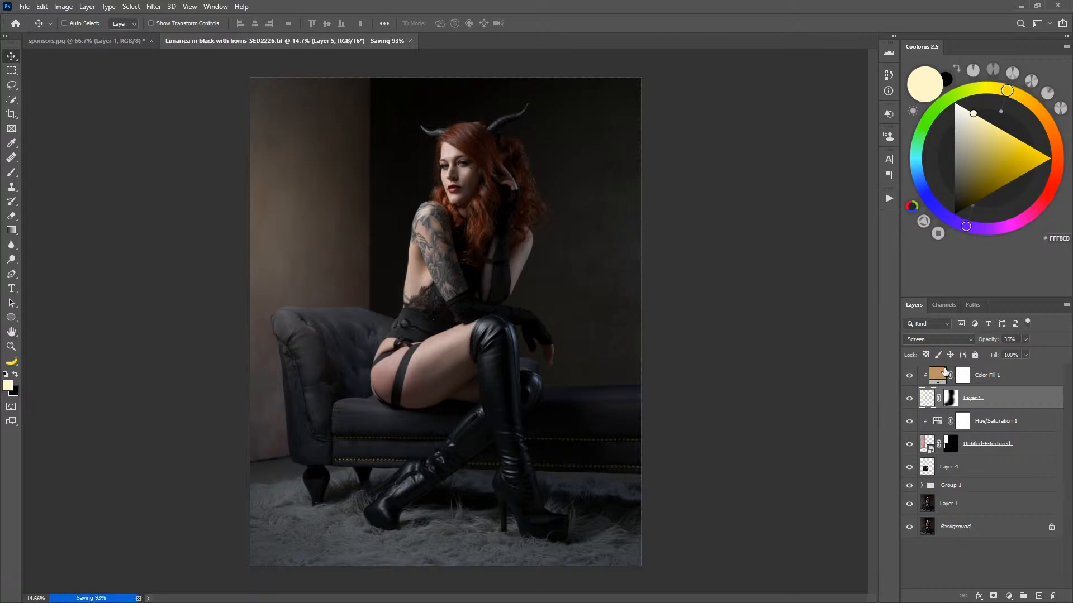
Add a new empty layer above the clipped colour fill and switch to the Brush tool.
key(z)
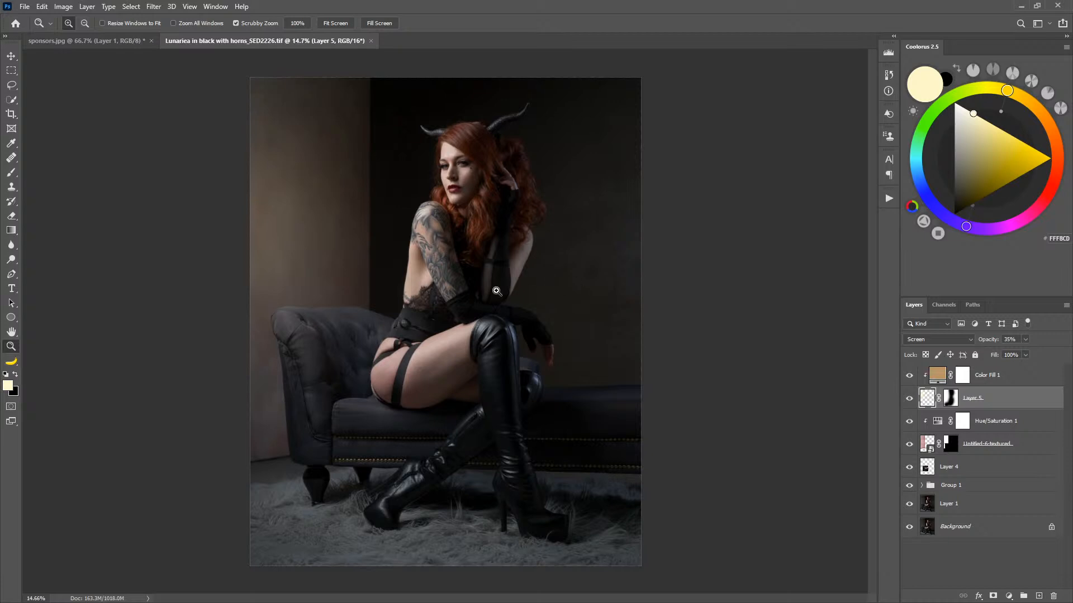
click(1029, 379)
click(1039, 597)
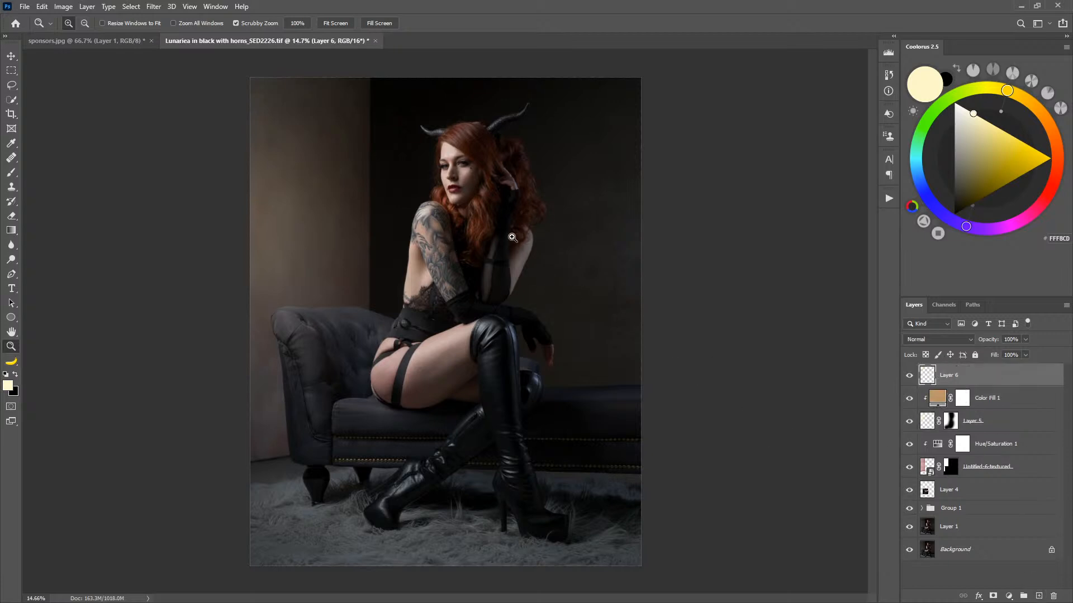
key(b)
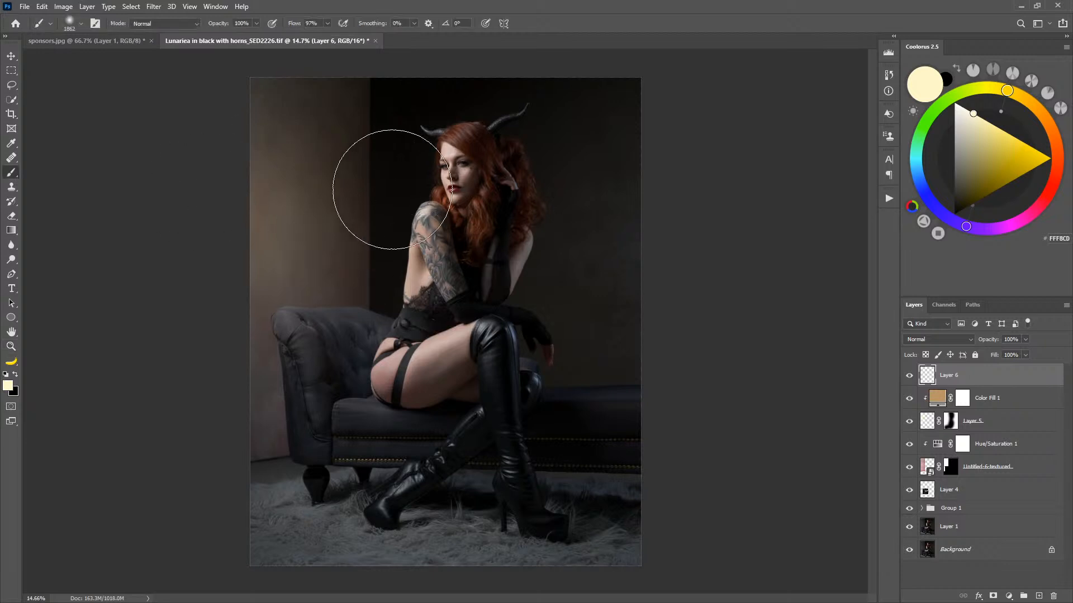
Import the brush set SS-arcane-circles.abr from the Arcane folder inside Brushes.
right_click(366, 187)
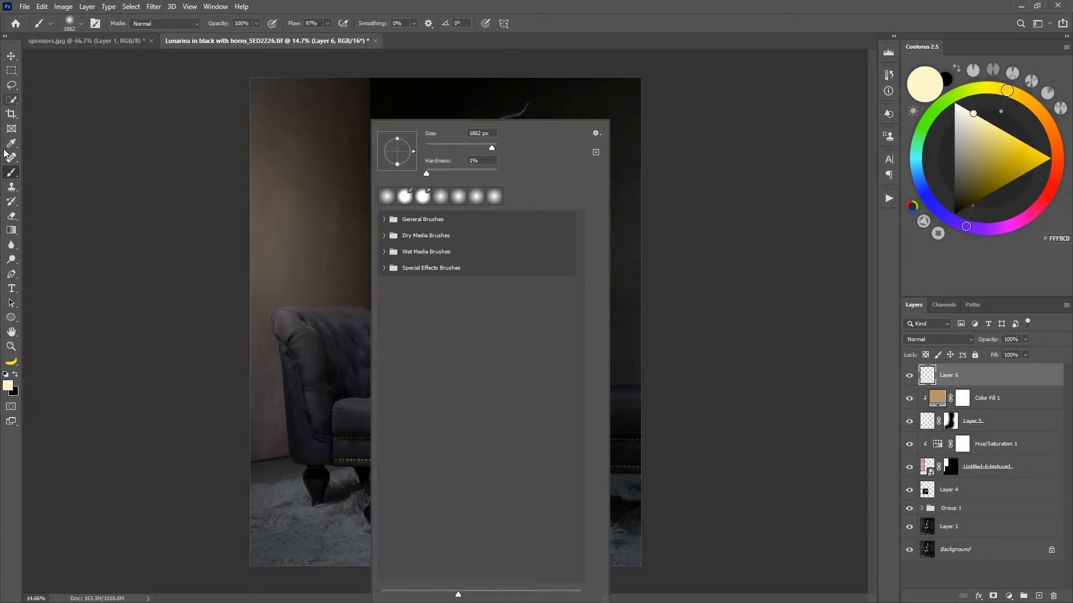
click(14, 173)
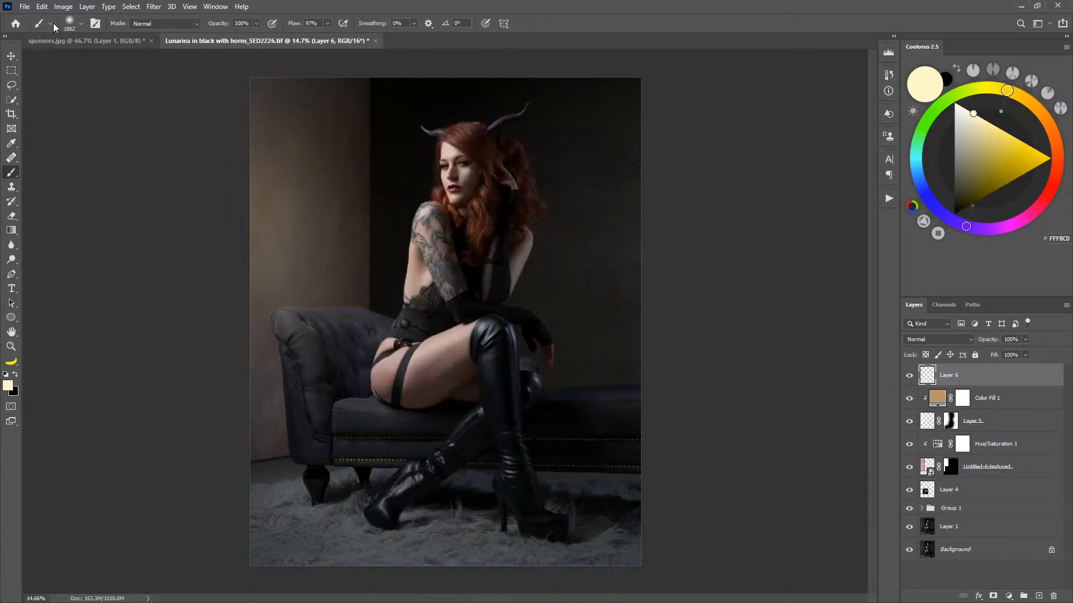
click(81, 24)
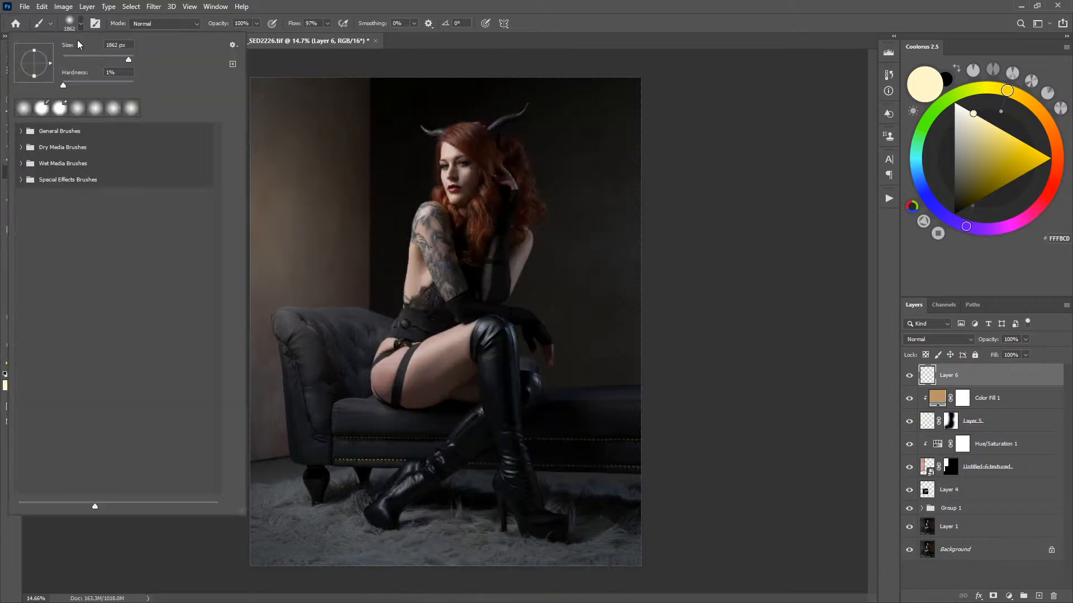
click(21, 179)
click(20, 179)
click(234, 45)
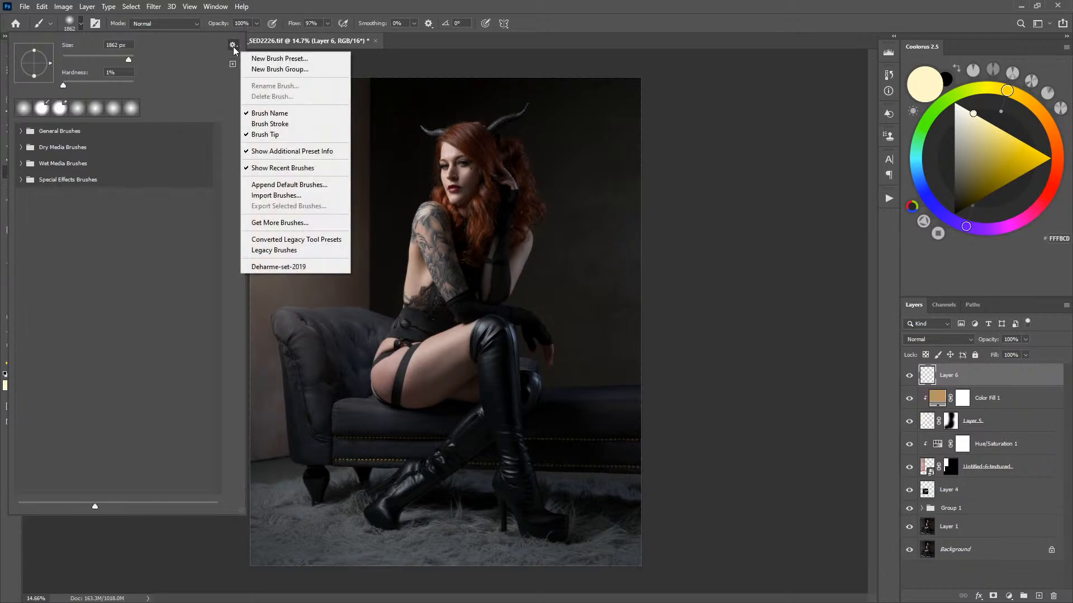
click(296, 196)
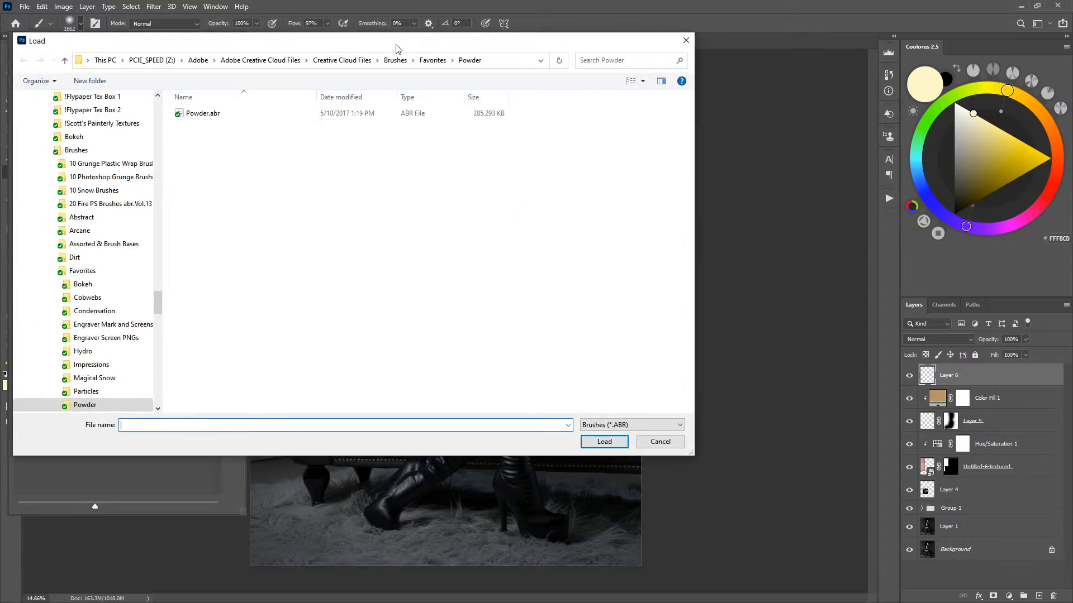
drag(395, 45, 591, 73)
click(593, 89)
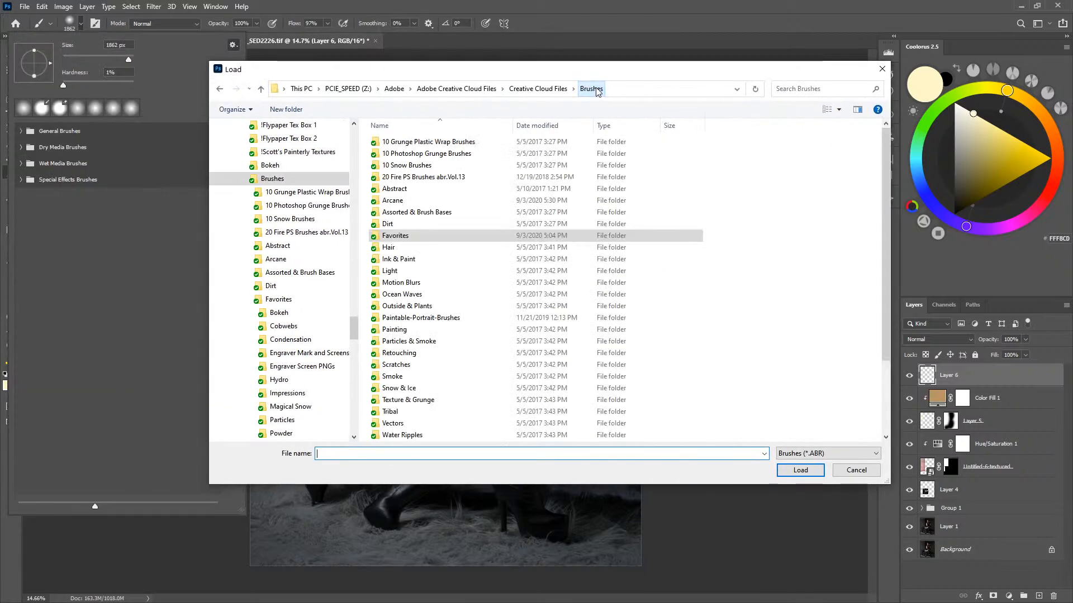
double_click(391, 203)
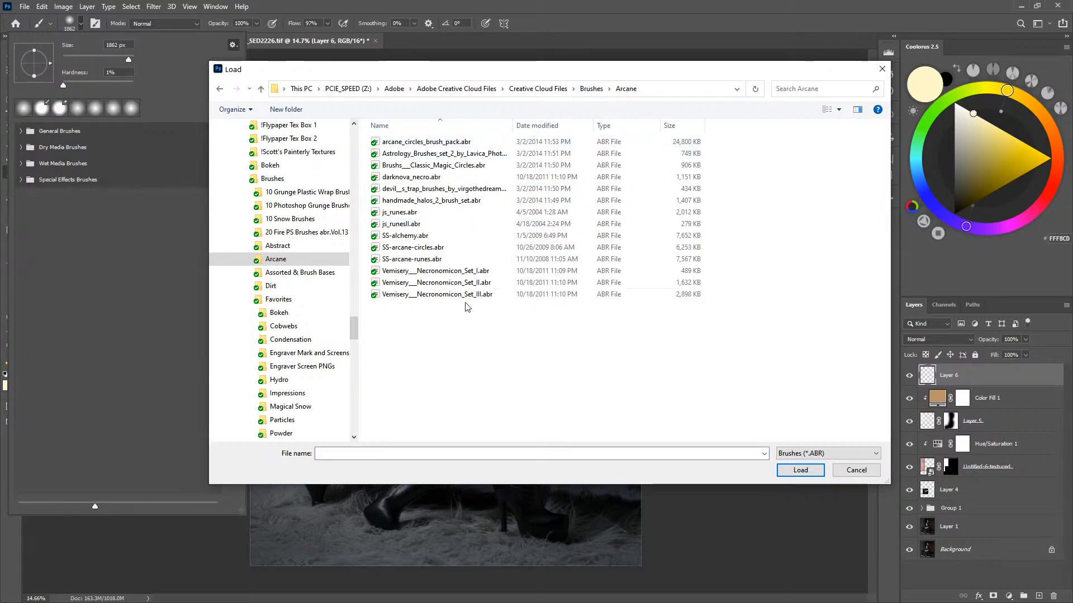
click(438, 248)
click(800, 471)
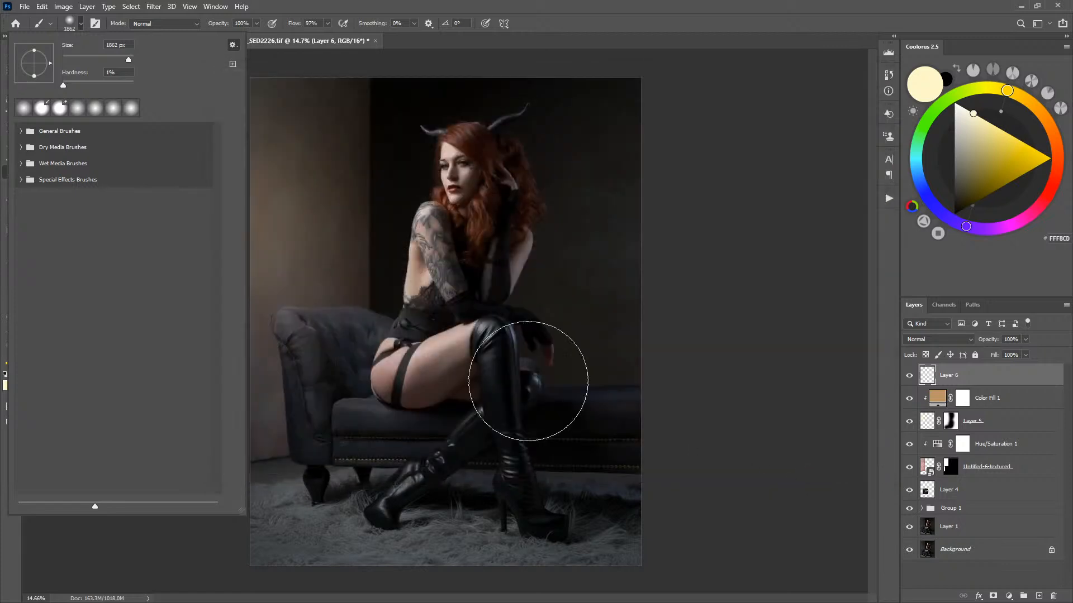
Choose the circles13 brush from the SS-arcane-circles set and enlarge it to span the model's upper body.
click(32, 196)
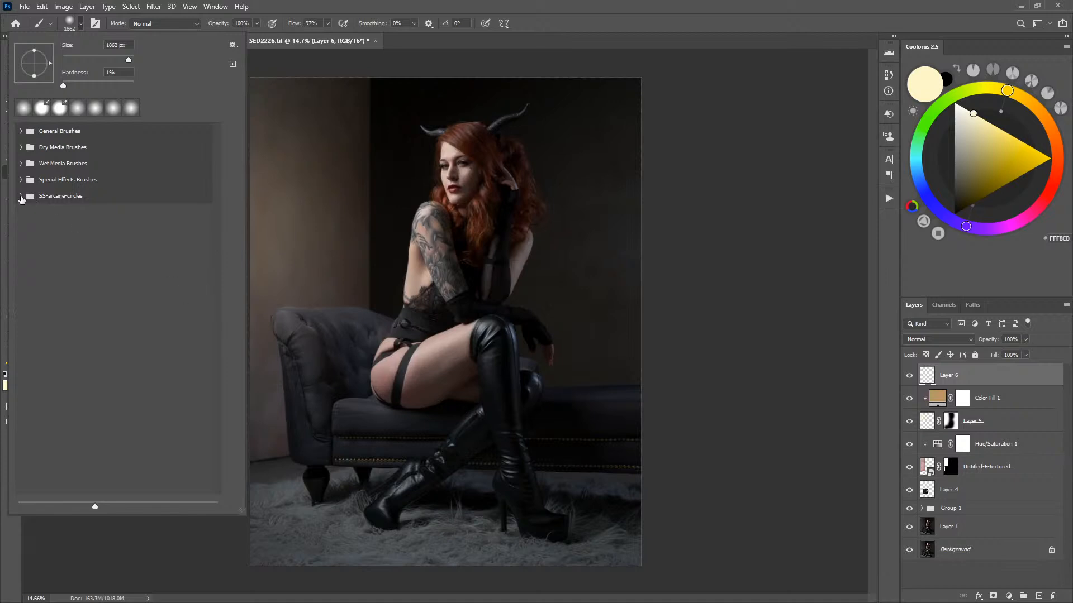
scroll(220, 294, down, 3)
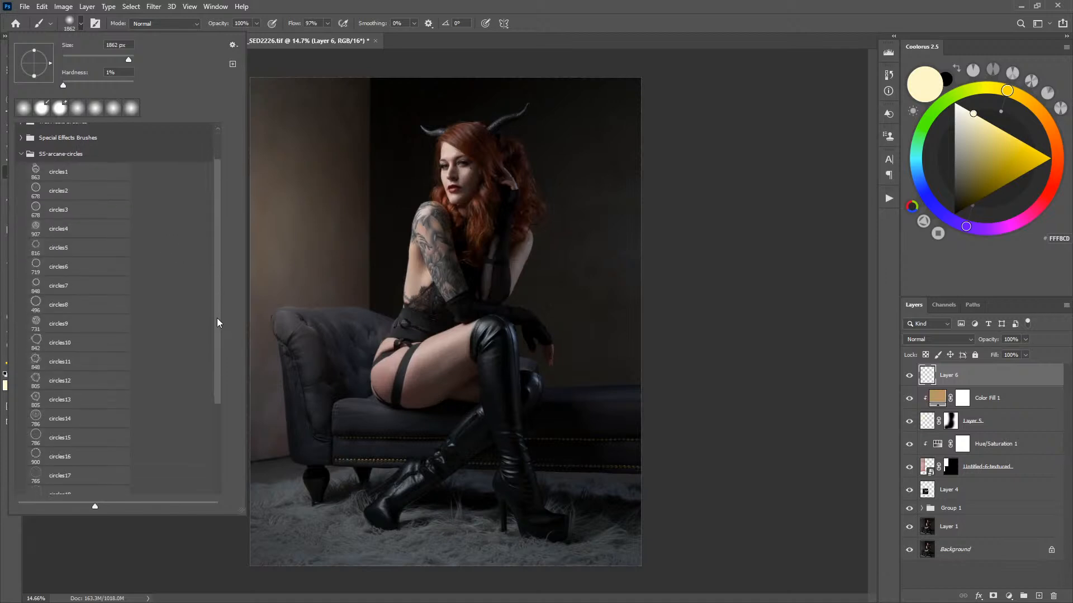
click(84, 402)
click(562, 12)
alt+drag(464, 214, 592, 241)
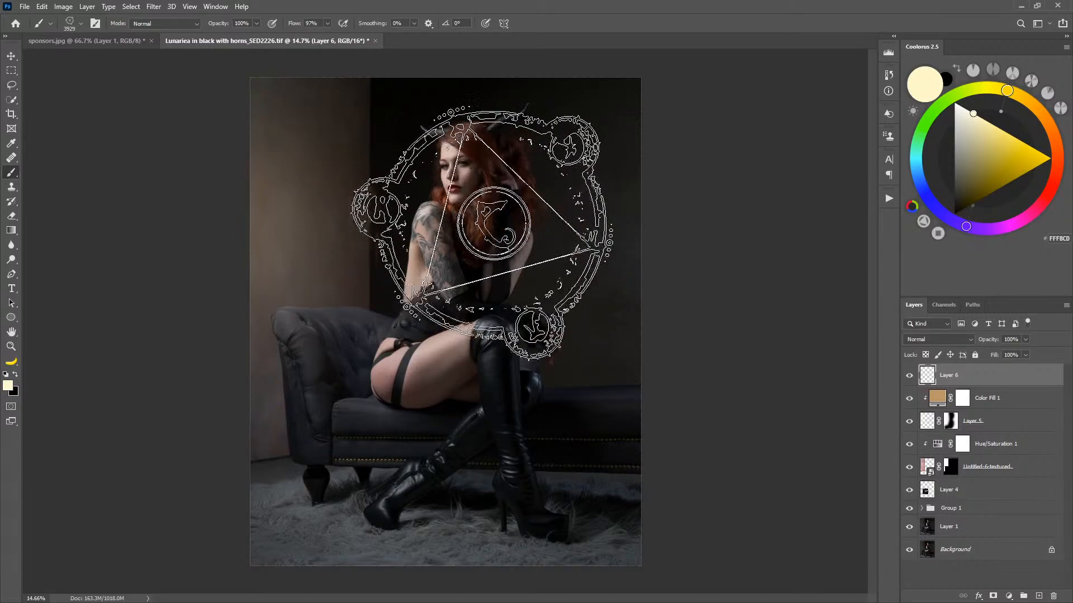
Pick pale yellow #fffaba and stamp one large magic circle over the model's upper body on the empty layer.
drag(986, 121, 983, 89)
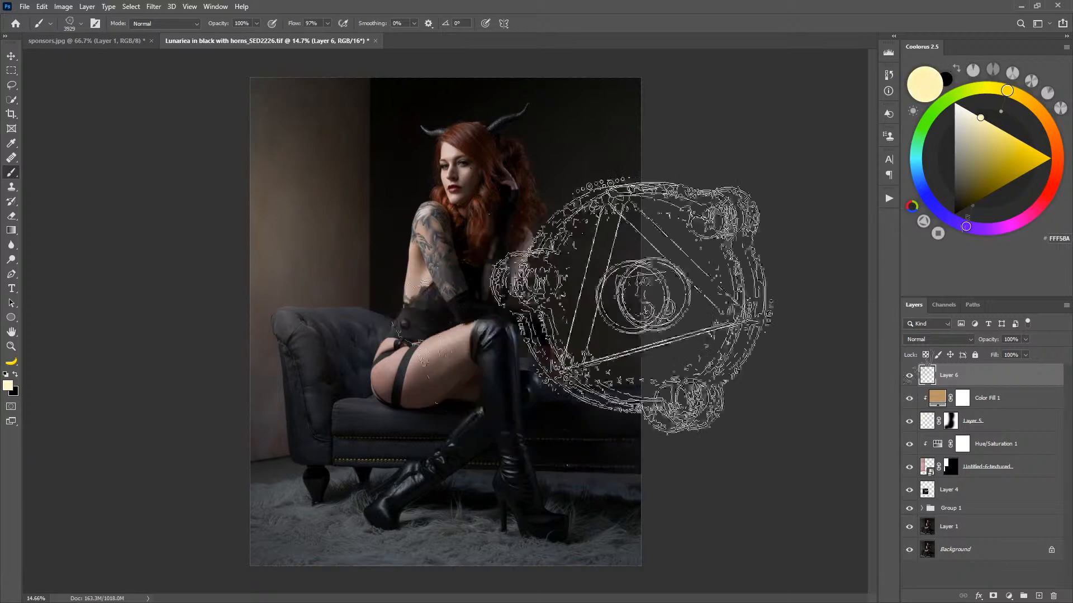
mouse_move(1013, 95)
mouse_down()
mouse_move(963, 103)
mouse_move(997, 94)
mouse_up()
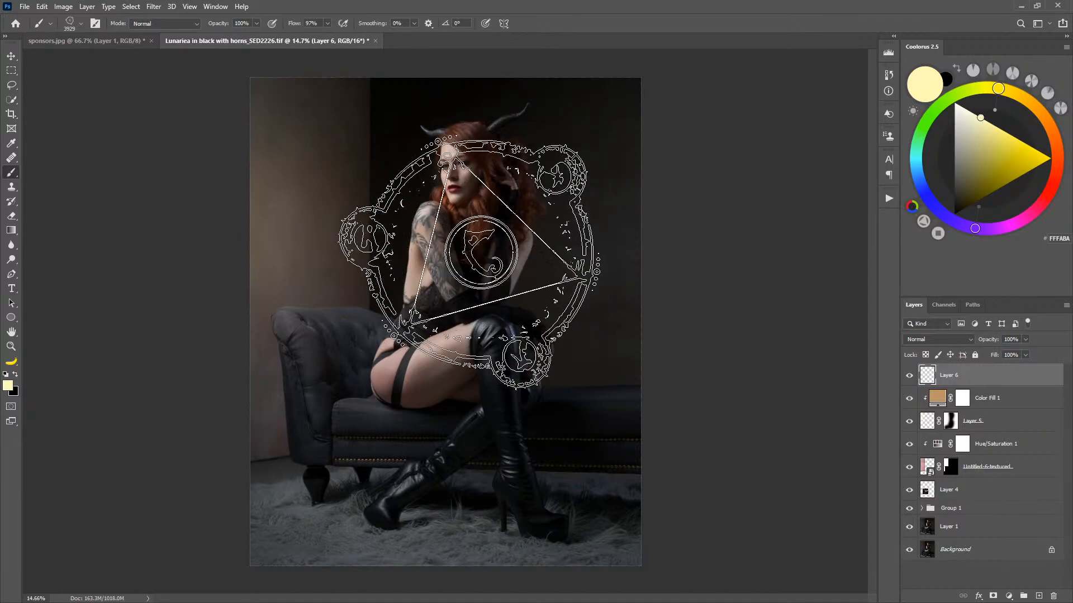
click(469, 261)
Transform the magic circle with a slight Perspective distortion and reposition it over the model's torso.
click(11, 56)
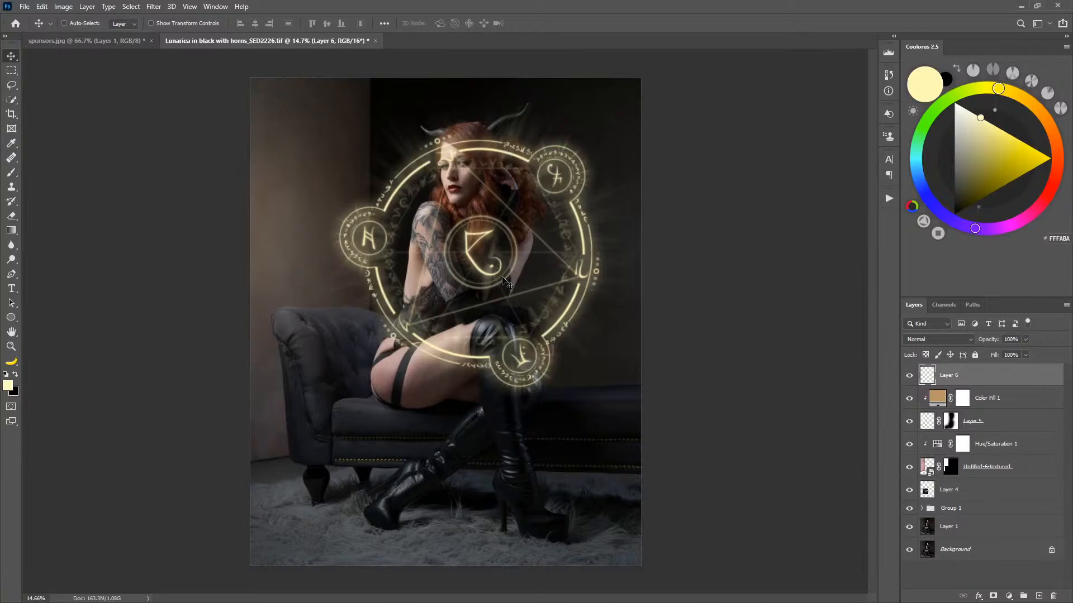
key(ctrl+t)
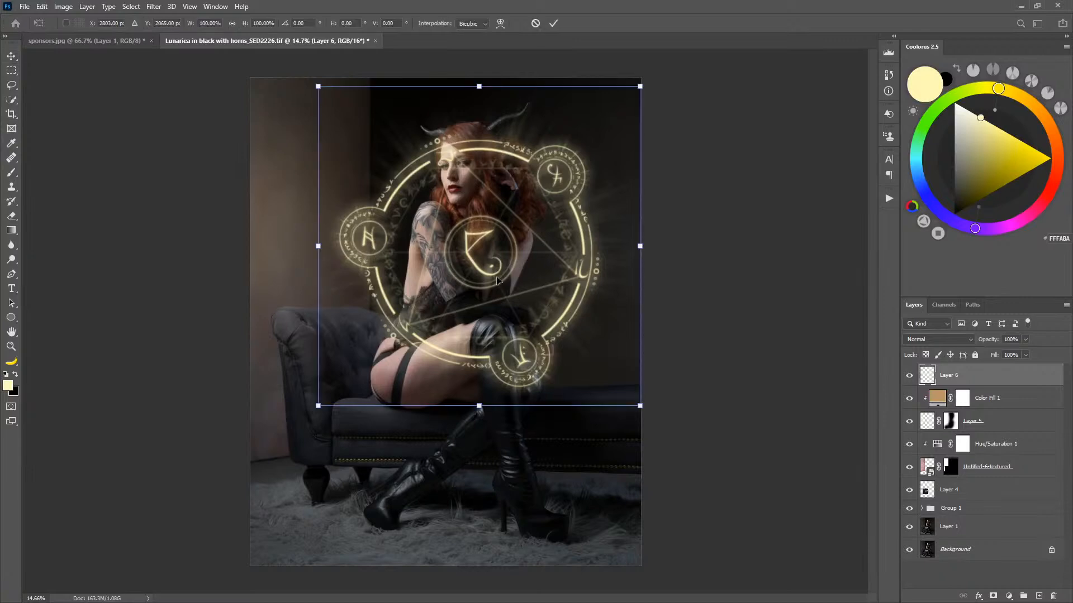
drag(443, 244, 493, 241)
right_click(547, 247)
click(578, 305)
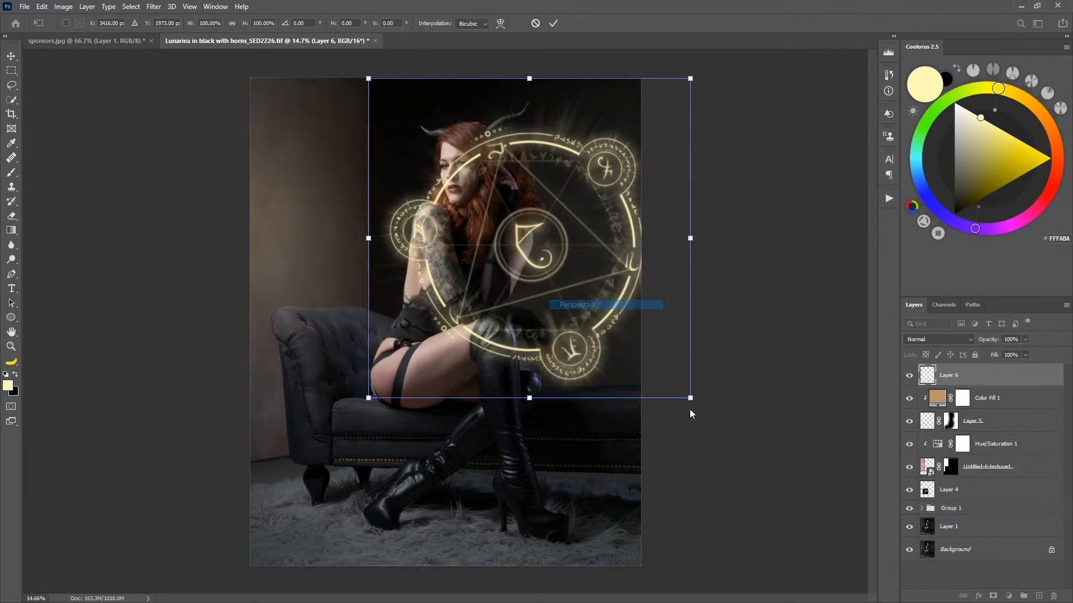
drag(691, 398, 694, 425)
drag(593, 335, 566, 340)
key(Return)
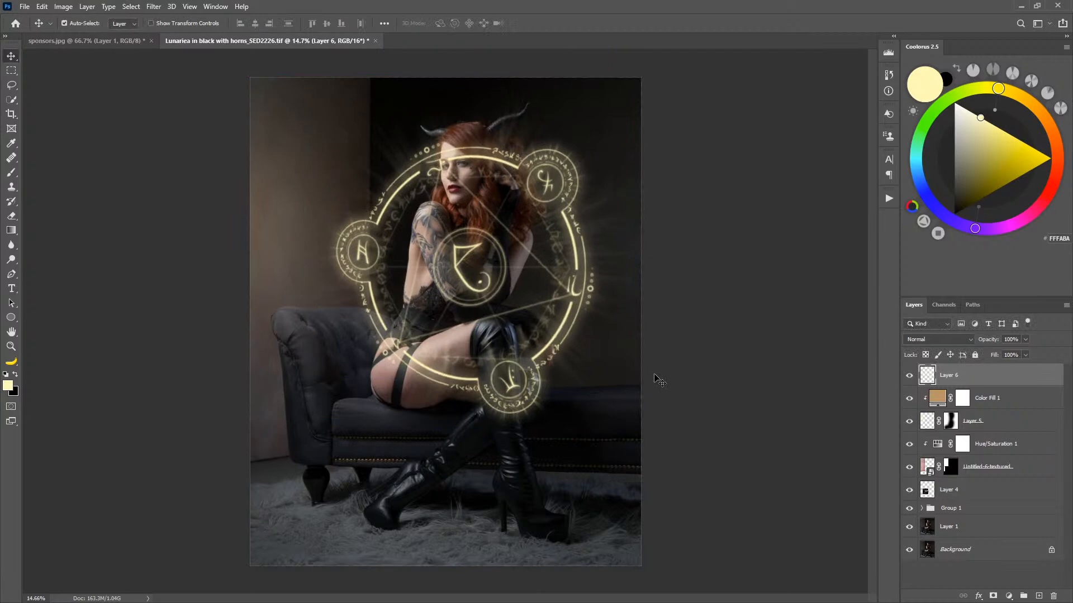
Scale the magic circle to about 84.66% and place it around the model's head and shoulders.
key(ctrl+t)
drag(643, 438, 583, 345)
drag(494, 301, 529, 272)
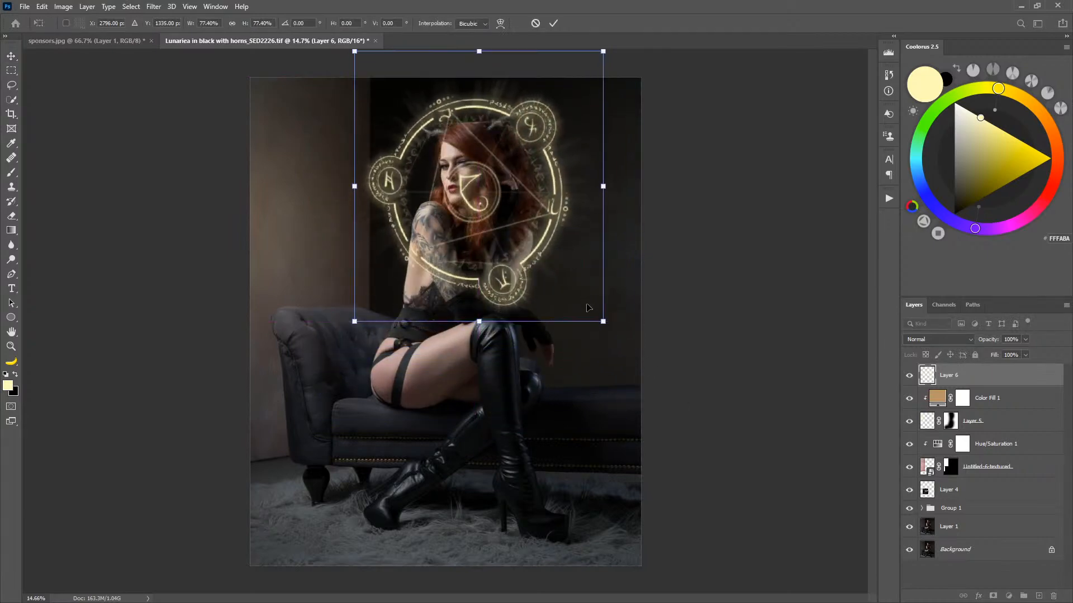
mouse_move(604, 320)
mouse_down()
mouse_move(556, 281)
mouse_move(641, 347)
mouse_move(601, 316)
mouse_up()
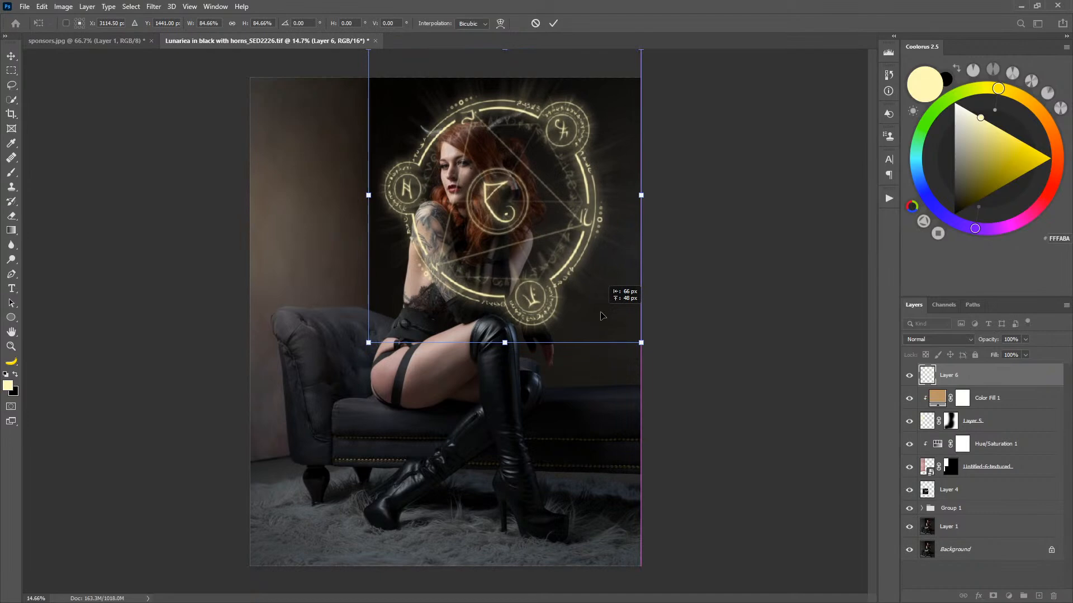
key(Return)
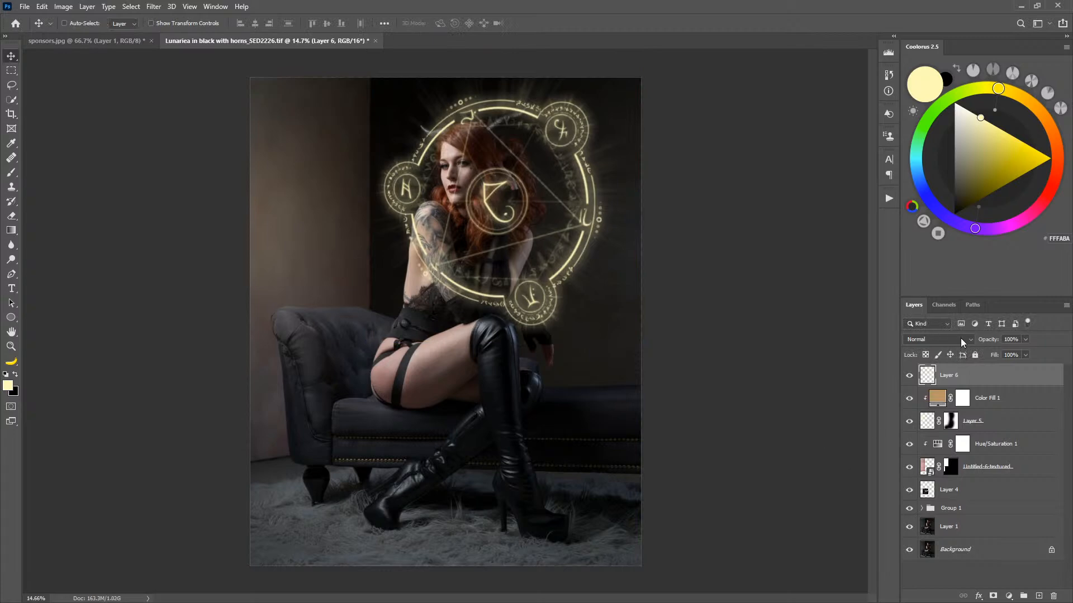
Set the magic circle layer to Soft Light and clip a pale yellow Solid Color fill layer to it.
click(963, 340)
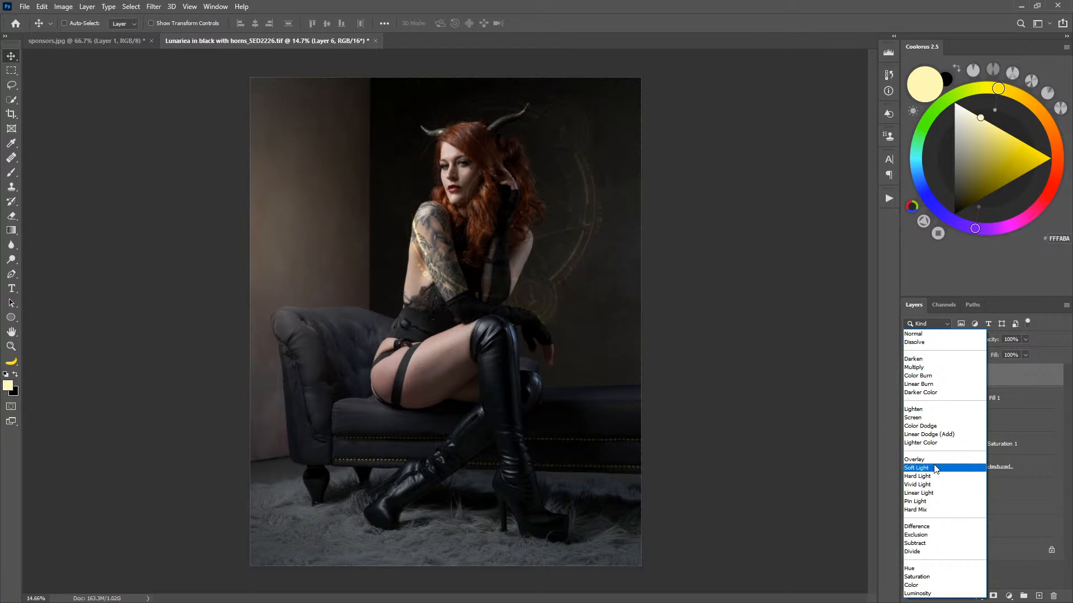
click(935, 469)
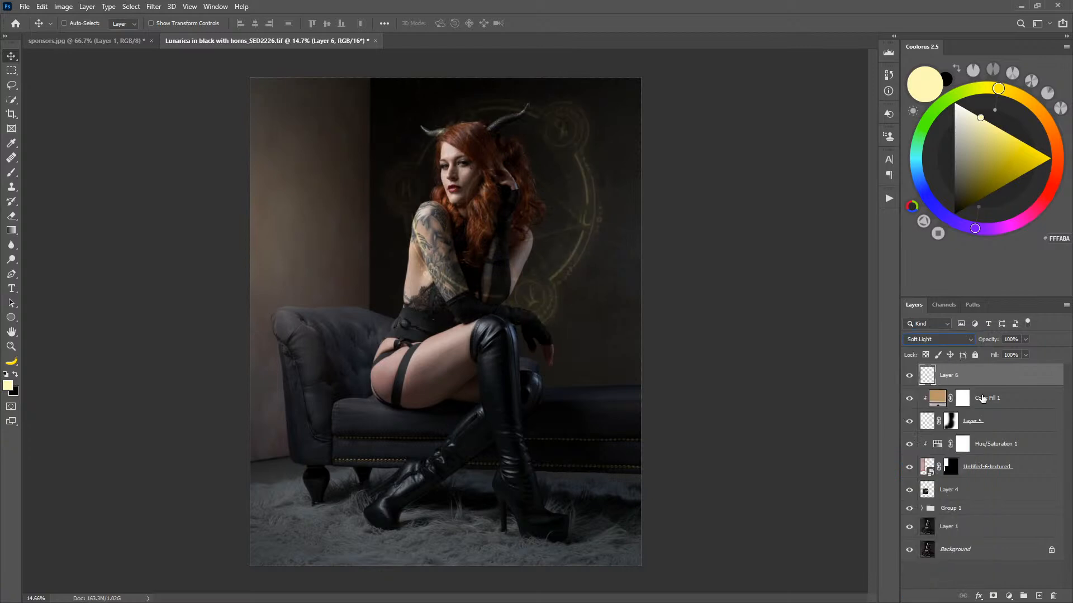
click(1008, 596)
click(1002, 403)
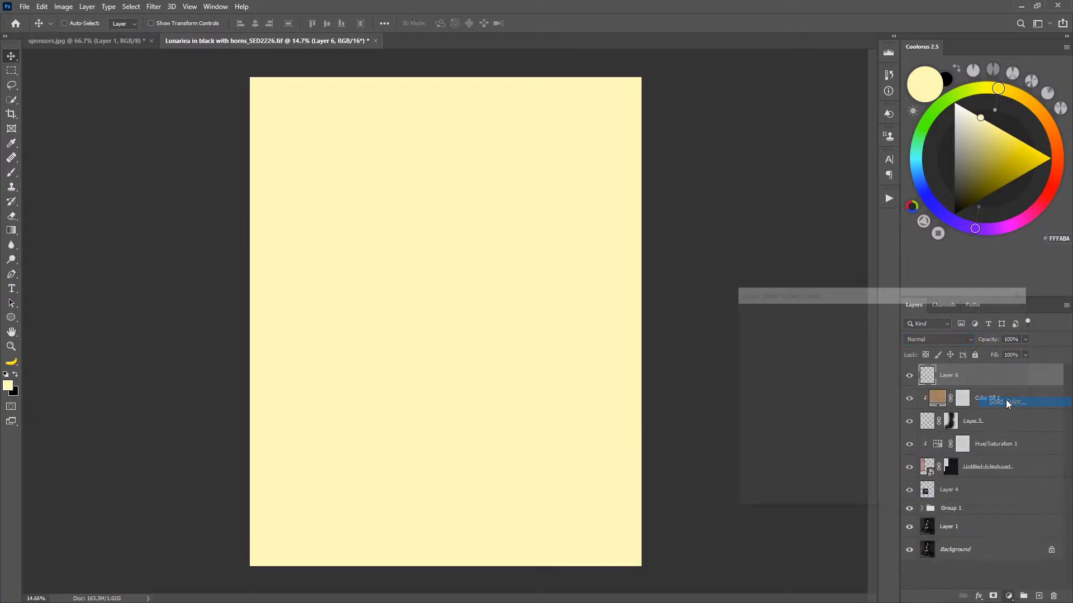
click(984, 314)
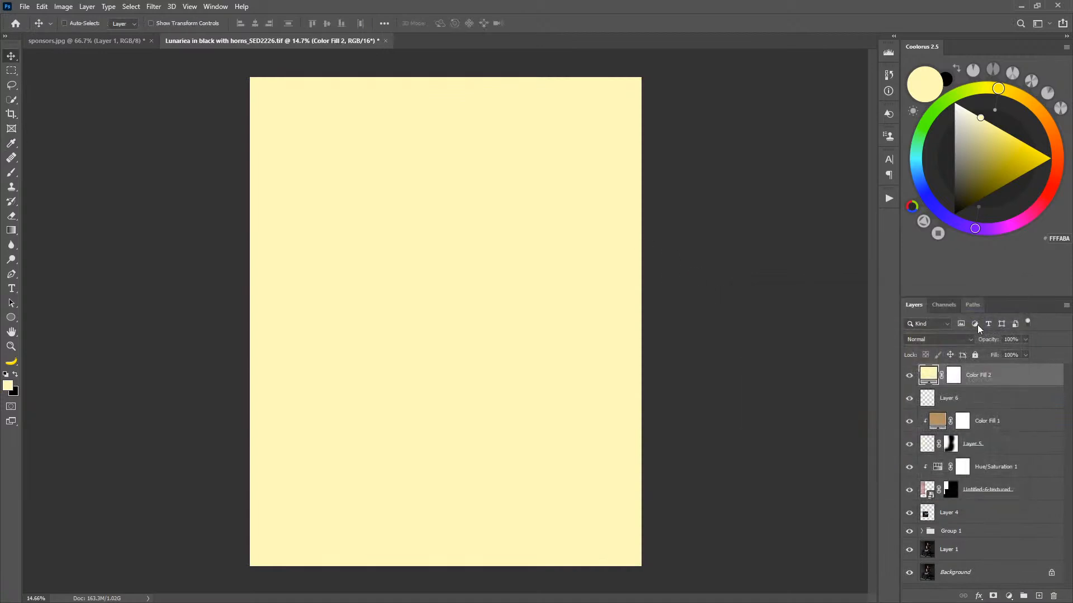
alt+click(993, 383)
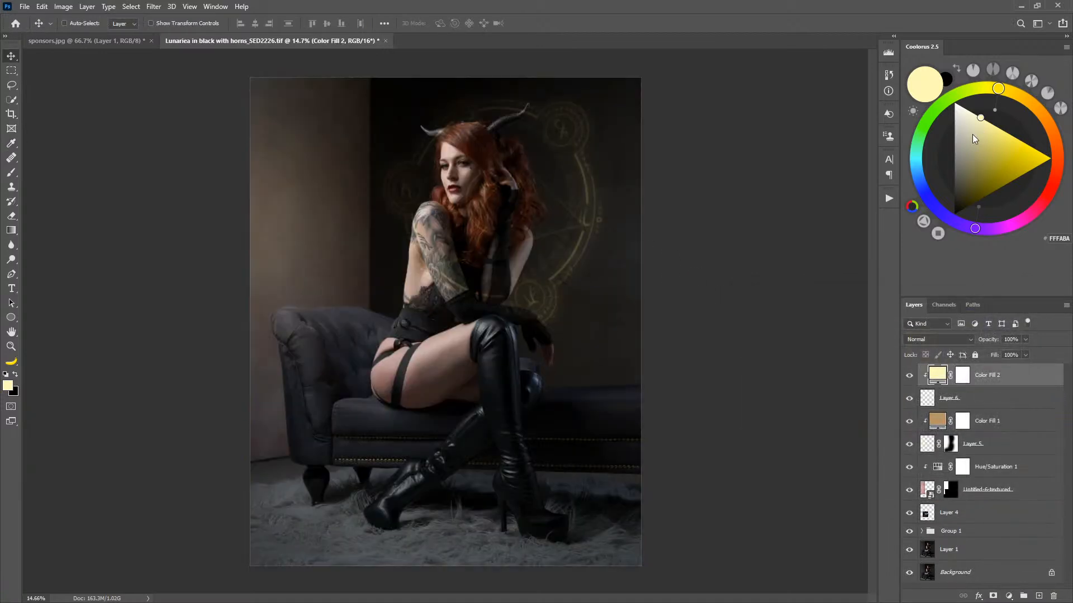
Try pale blue, cream, beige and near-black tints for the colour fill clipped to the magic circle.
mouse_move(976, 149)
mouse_down()
mouse_move(963, 158)
mouse_move(1021, 167)
mouse_move(1007, 140)
mouse_up()
drag(916, 155, 926, 196)
mouse_move(1006, 152)
mouse_down()
mouse_move(993, 152)
mouse_move(974, 101)
mouse_up()
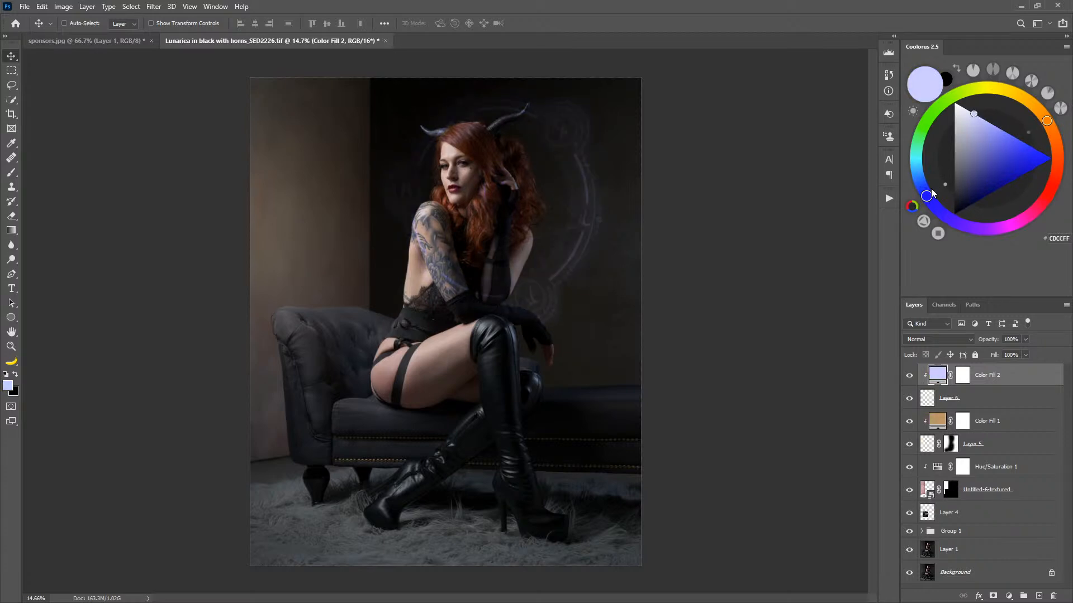
mouse_move(925, 195)
mouse_down()
mouse_move(919, 182)
mouse_move(1019, 96)
mouse_up()
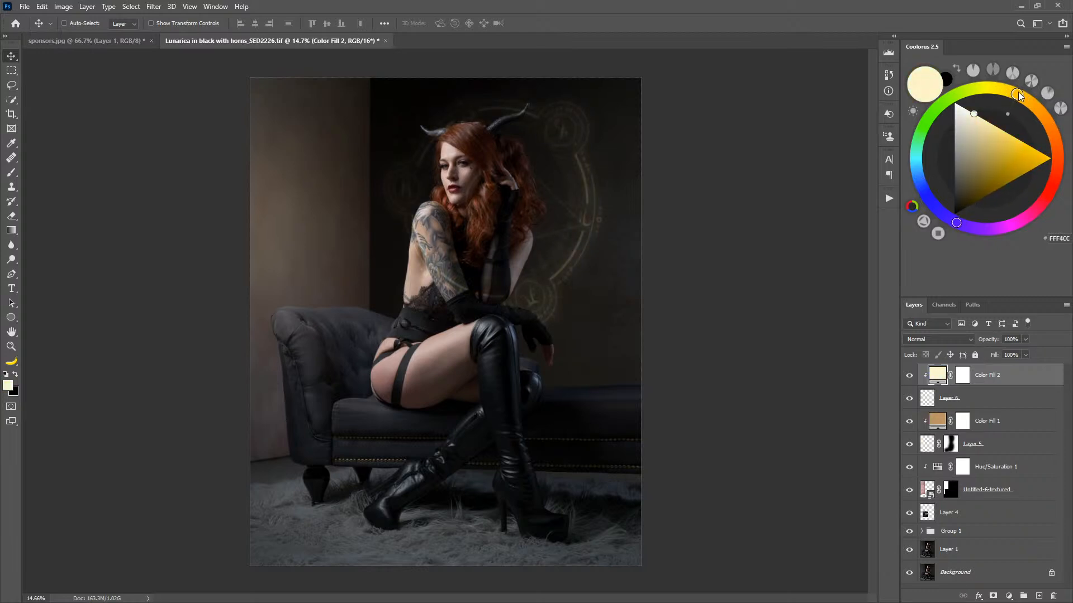
drag(969, 132, 968, 134)
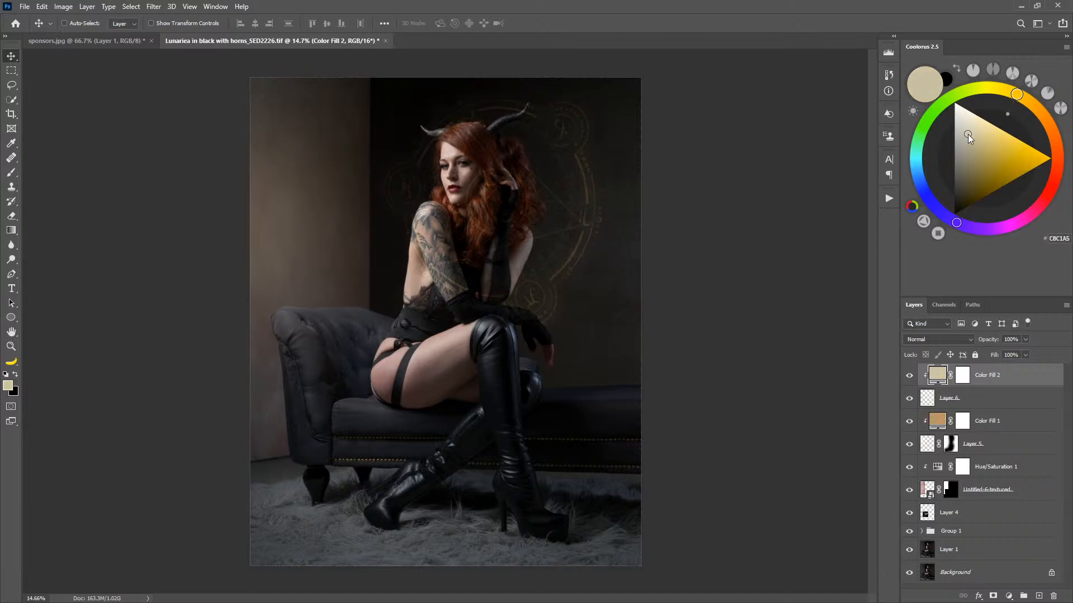
mouse_move(970, 133)
mouse_down()
mouse_move(994, 227)
mouse_move(961, 274)
mouse_move(961, 302)
mouse_up()
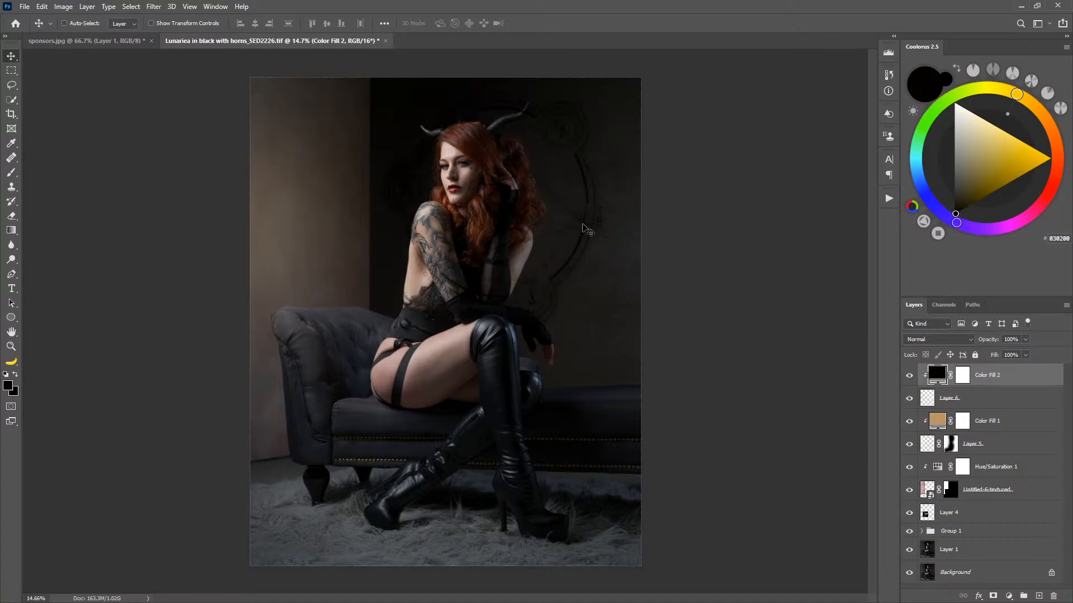
drag(954, 215, 945, 213)
Try the Color Burn blend mode on the clipped colour fill with a black tint.
click(934, 339)
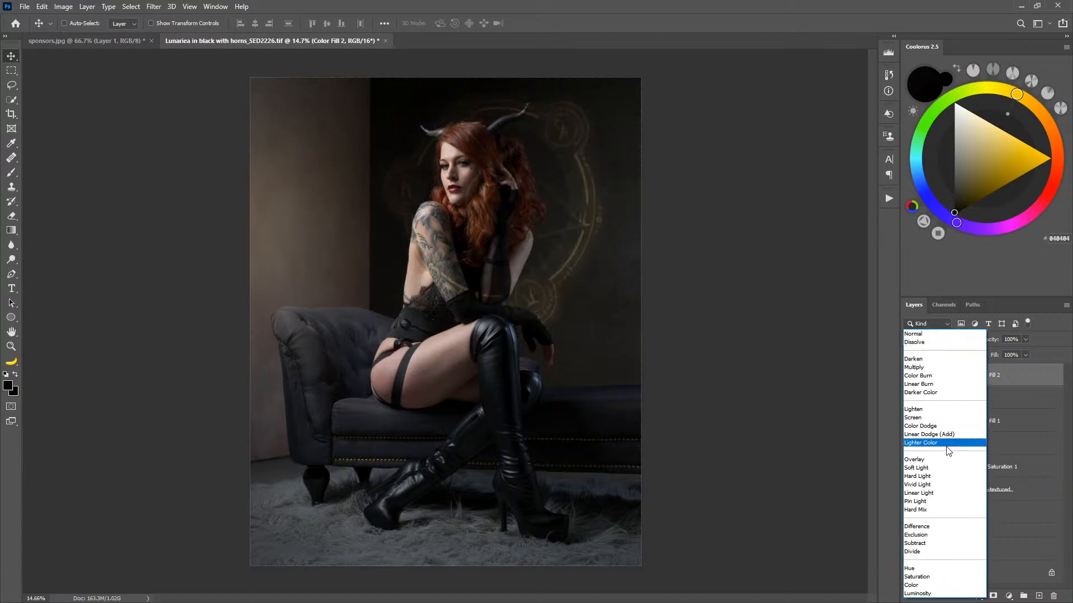
click(932, 376)
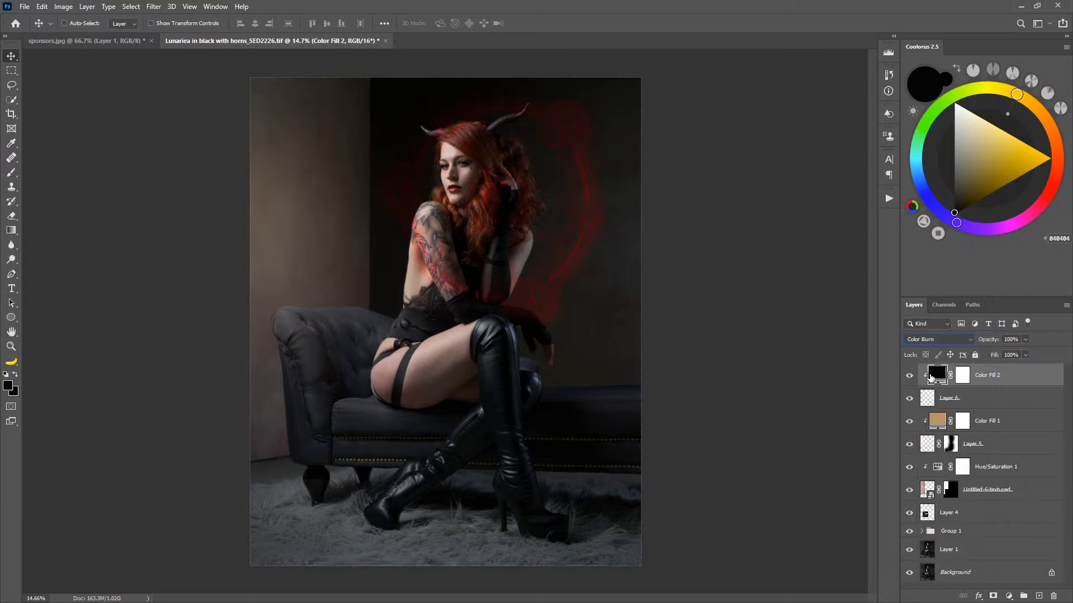
click(961, 179)
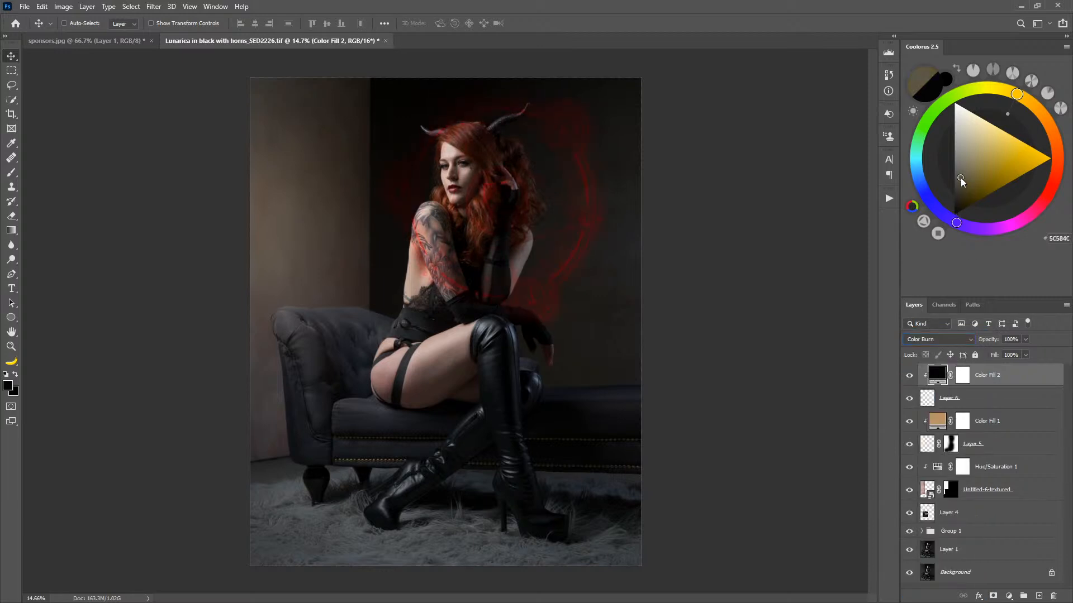
drag(960, 178, 930, 252)
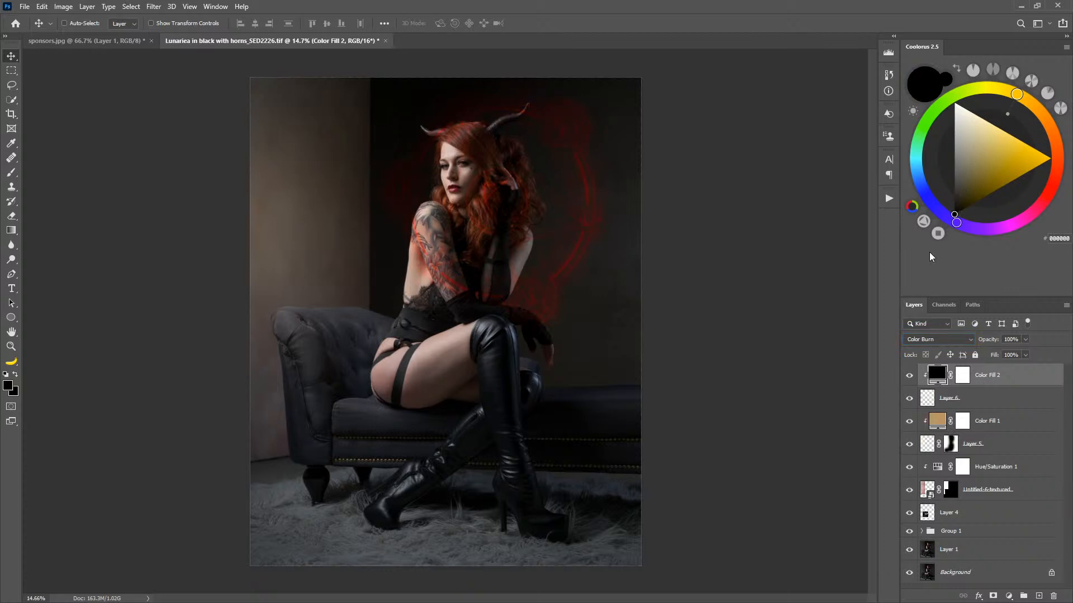
Try adjusting the opacity of the clipped colour fill and of the magic circle layer.
drag(991, 340, 1057, 404)
click(1006, 399)
drag(979, 342, 1056, 322)
Try neutral grey tints on the magic circle's clipped colour fill with the Lighten blend mode.
mouse_move(979, 185)
mouse_down()
mouse_move(970, 161)
mouse_move(979, 144)
mouse_up()
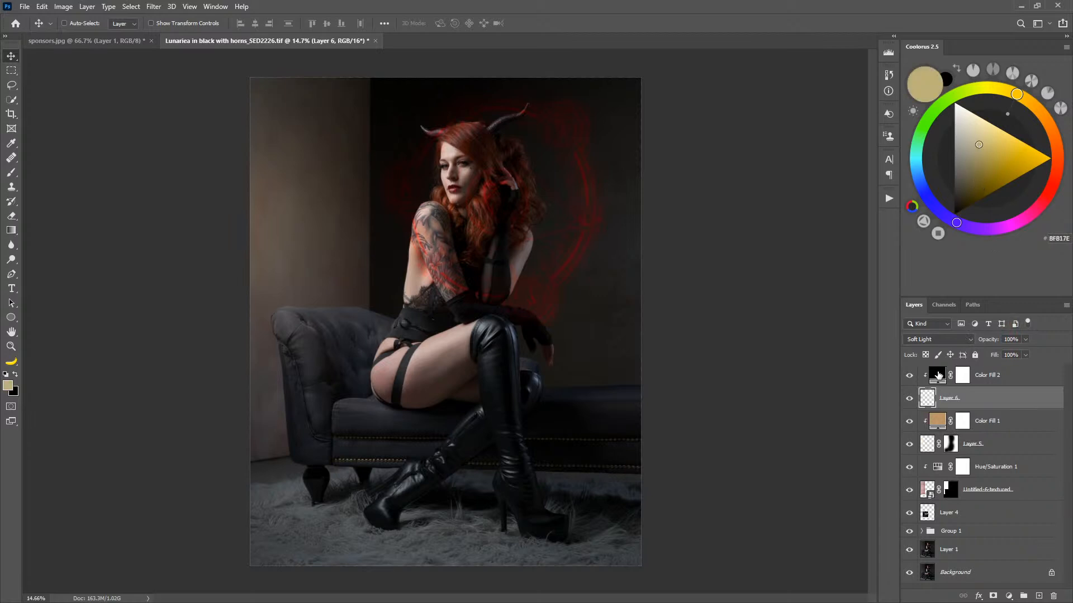
click(938, 376)
click(977, 137)
click(971, 145)
mouse_move(971, 150)
mouse_down()
mouse_move(943, 180)
mouse_move(955, 165)
mouse_up()
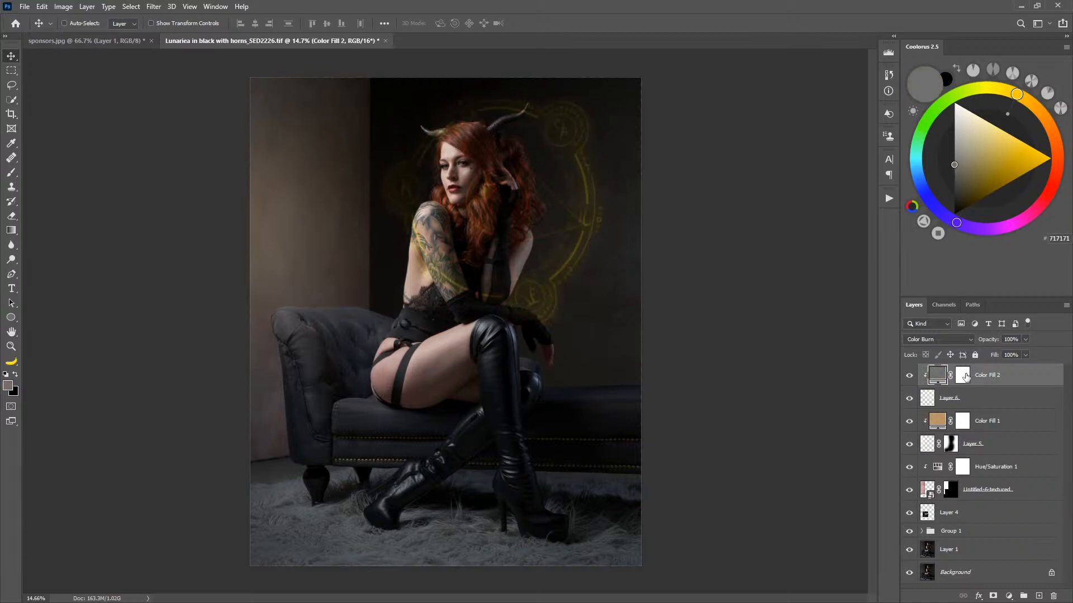
click(957, 342)
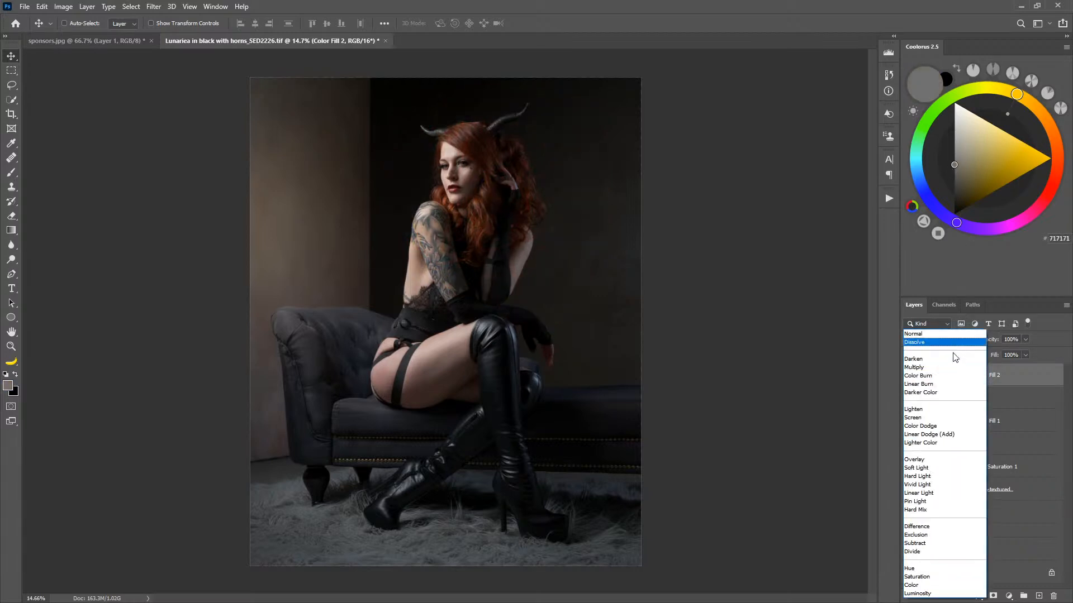
click(935, 410)
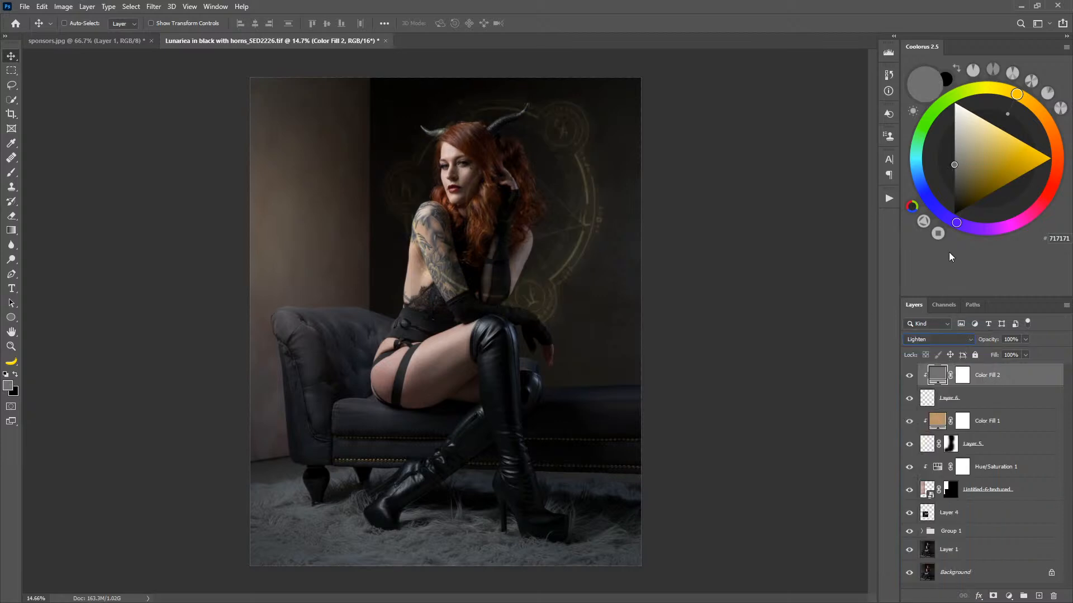
mouse_move(964, 174)
mouse_down()
mouse_move(953, 197)
mouse_move(957, 157)
mouse_move(933, 114)
mouse_move(927, 161)
mouse_up()
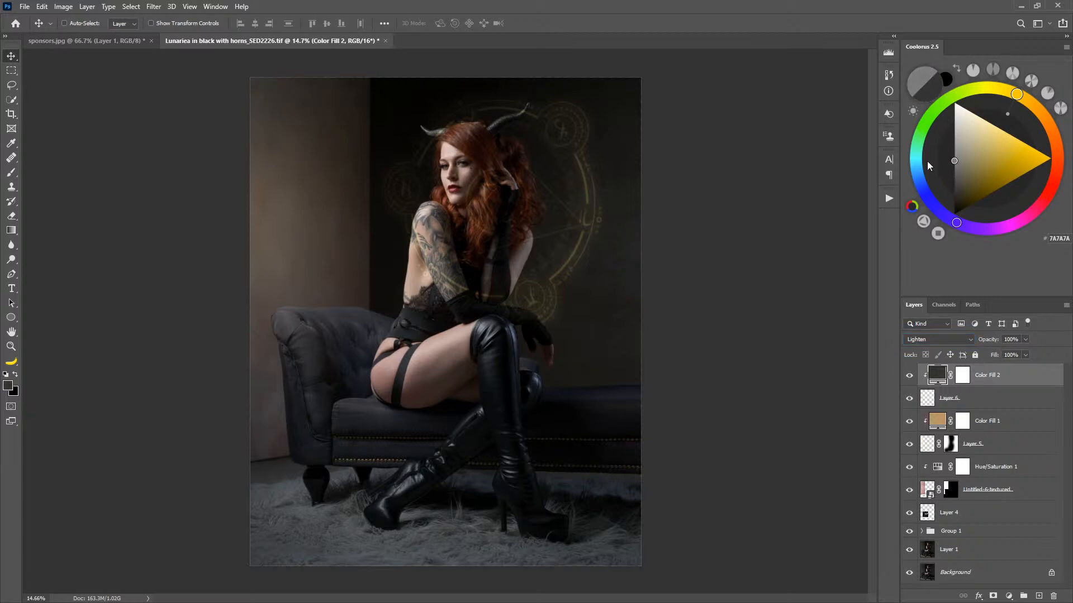
Recolour the magic circle's clipped fill orange, set it to Overlay, and select the circle layer beneath it.
key(alt+bracketleft)
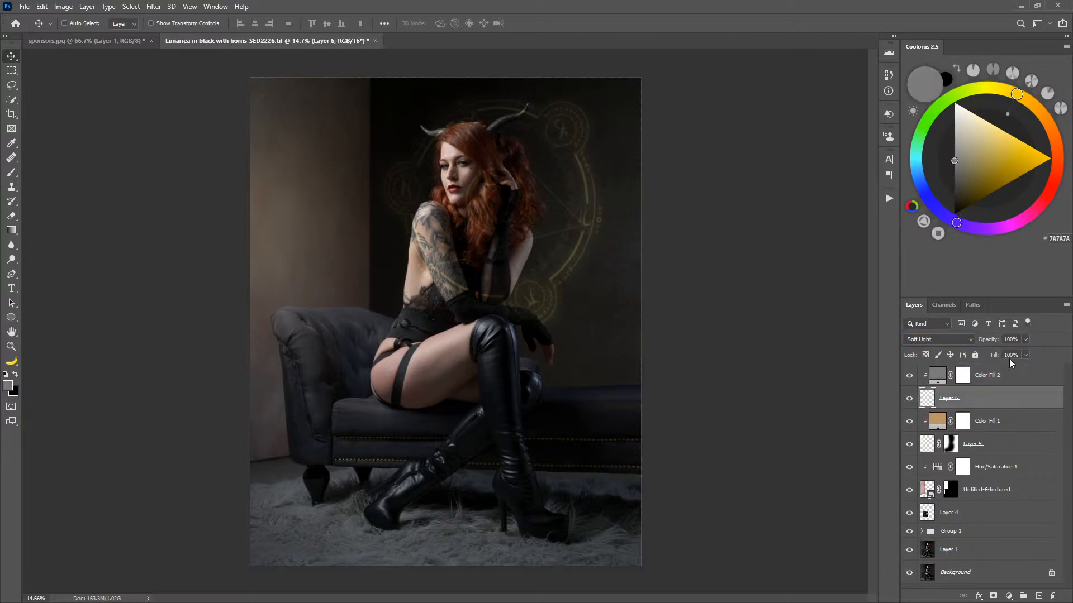
key(alt+bracketright)
click(997, 165)
click(1008, 150)
drag(1038, 110, 1045, 120)
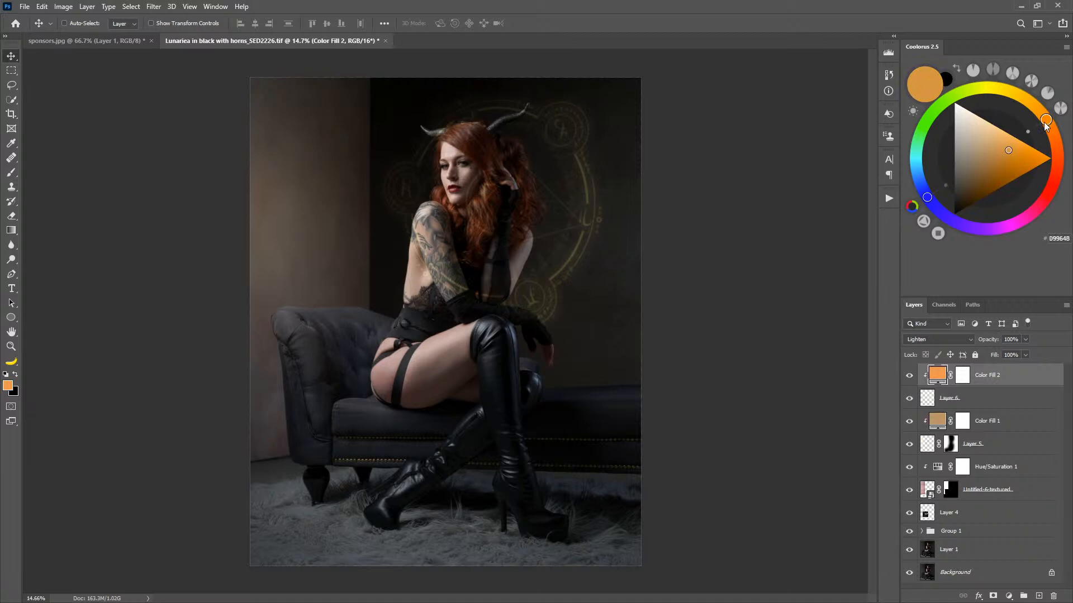
click(951, 341)
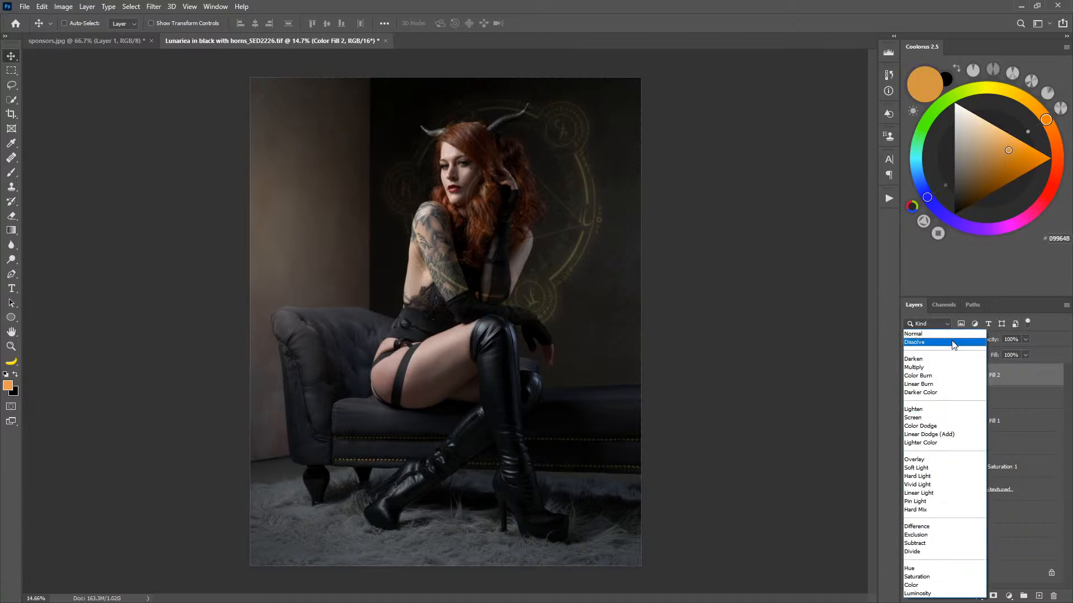
click(936, 460)
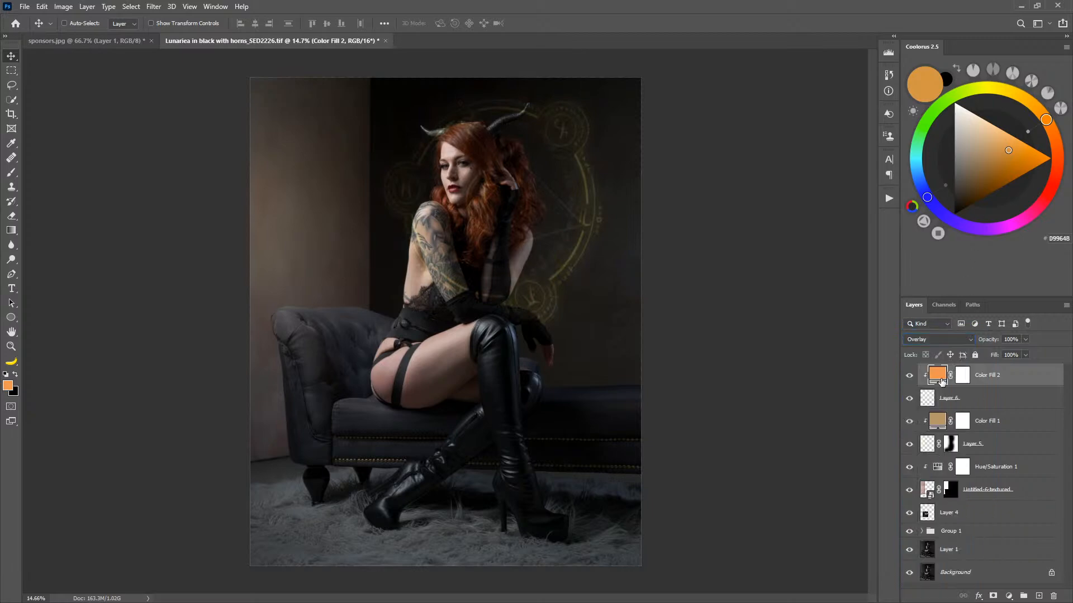
click(955, 400)
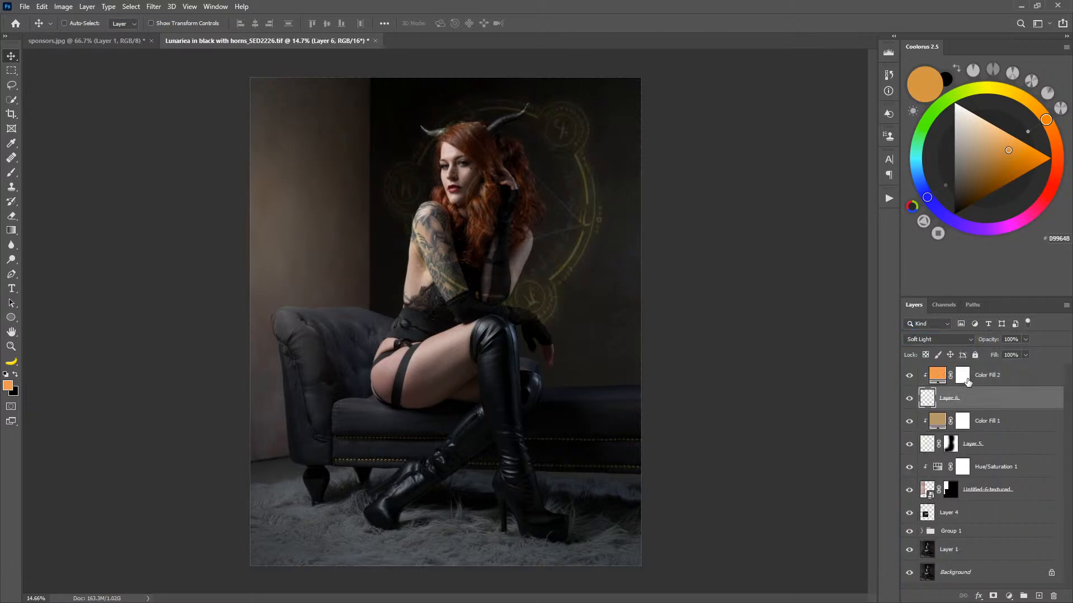
Compare Normal and Overlay blending on the magic circle layer, keep Overlay, and tint its clipped fill muted beige AD9984.
click(949, 340)
click(949, 347)
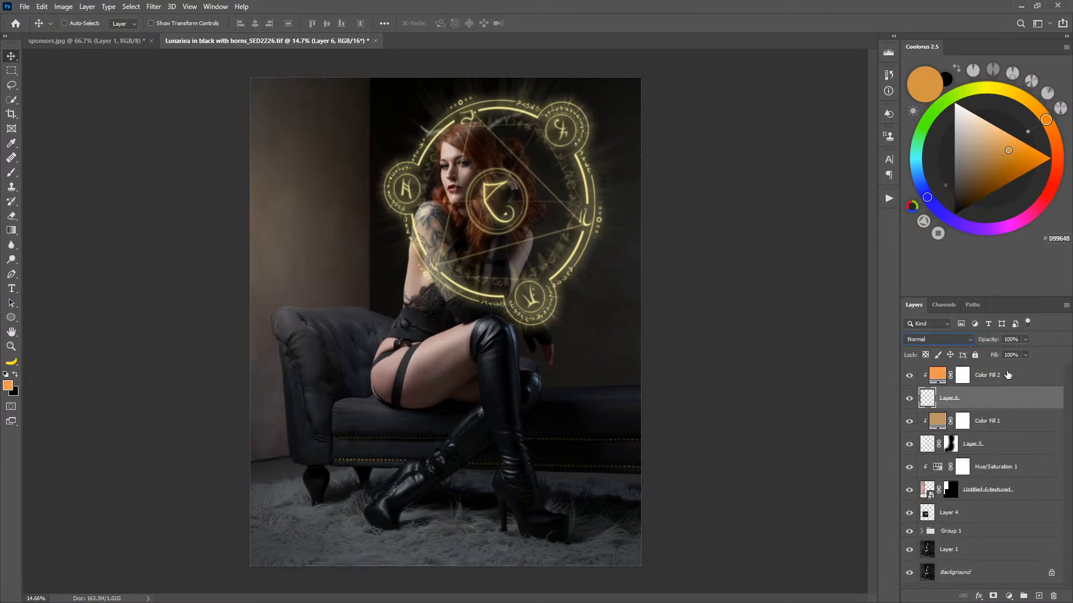
click(949, 338)
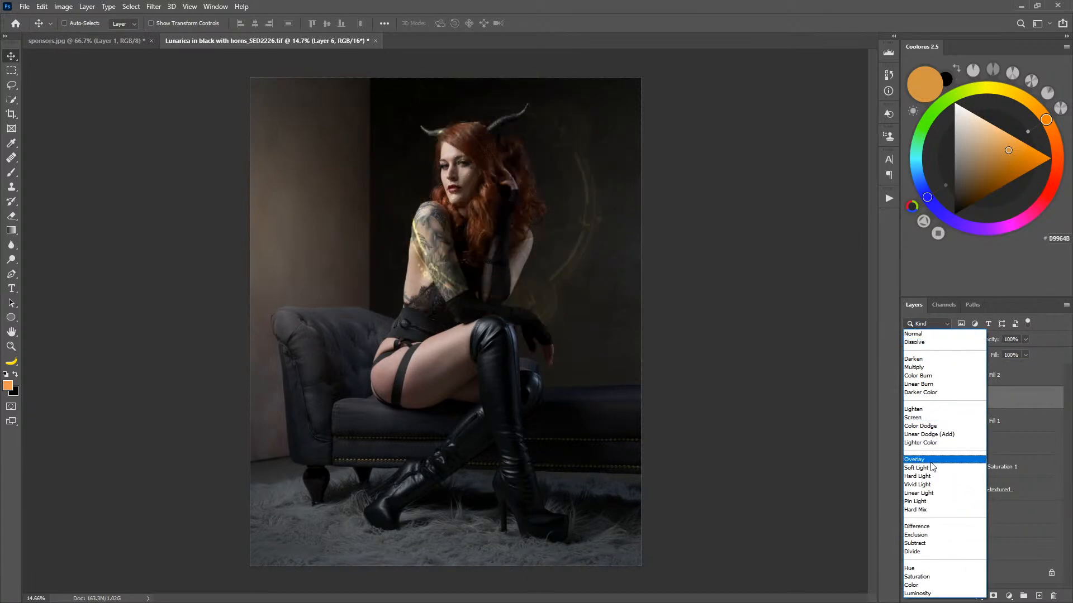
click(933, 459)
click(1008, 377)
mouse_move(993, 158)
mouse_down()
mouse_move(1002, 165)
mouse_move(973, 179)
mouse_move(957, 118)
mouse_move(987, 176)
mouse_move(981, 186)
mouse_move(971, 143)
mouse_up()
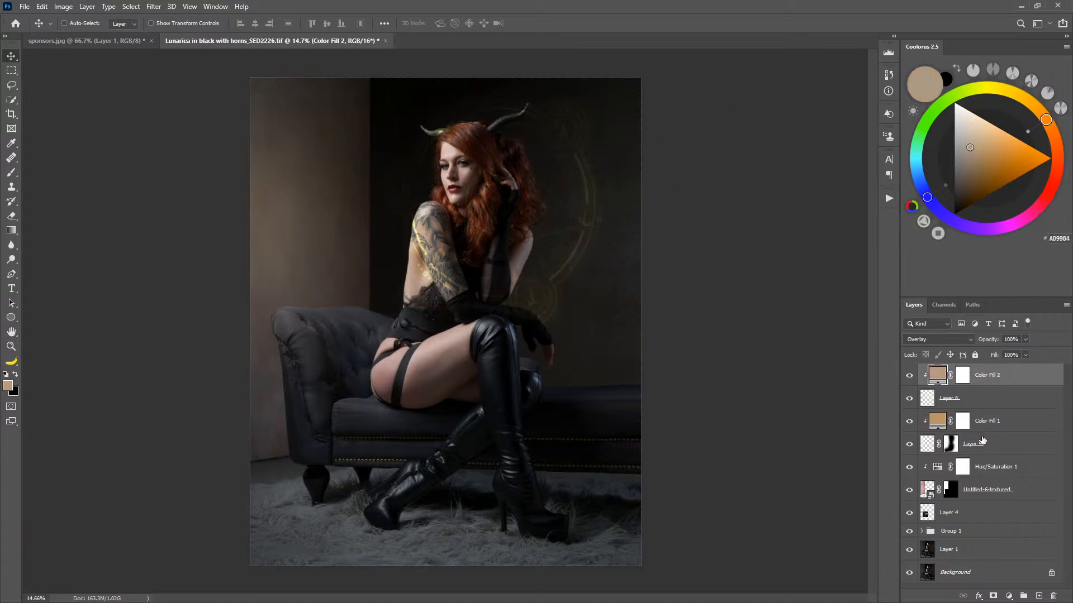
Select the model's upper body, hair and arms on Layer 1 with the Quick Selection tool.
click(964, 553)
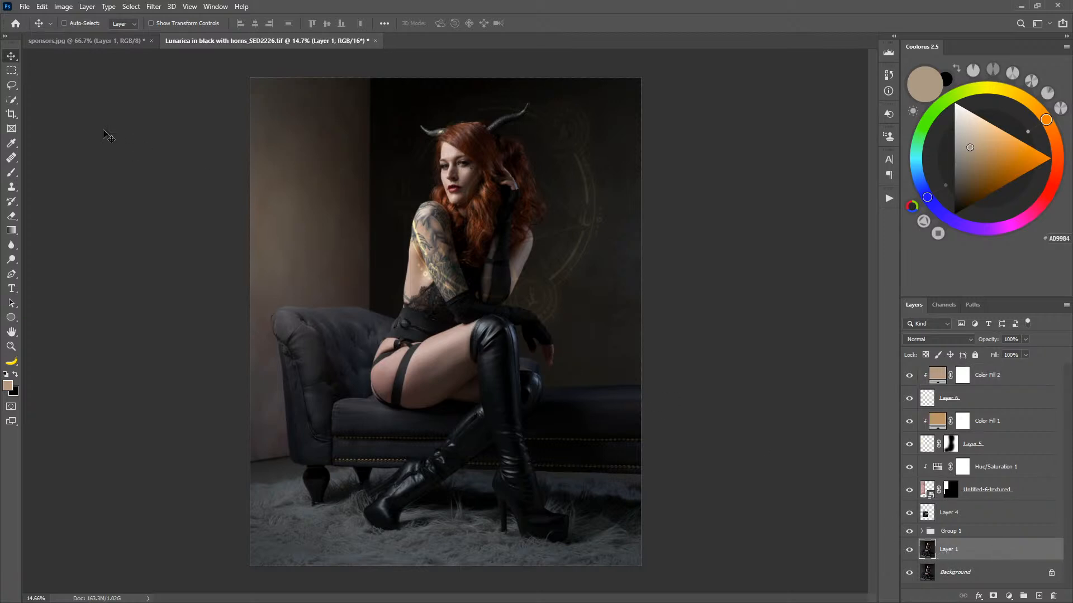
click(11, 100)
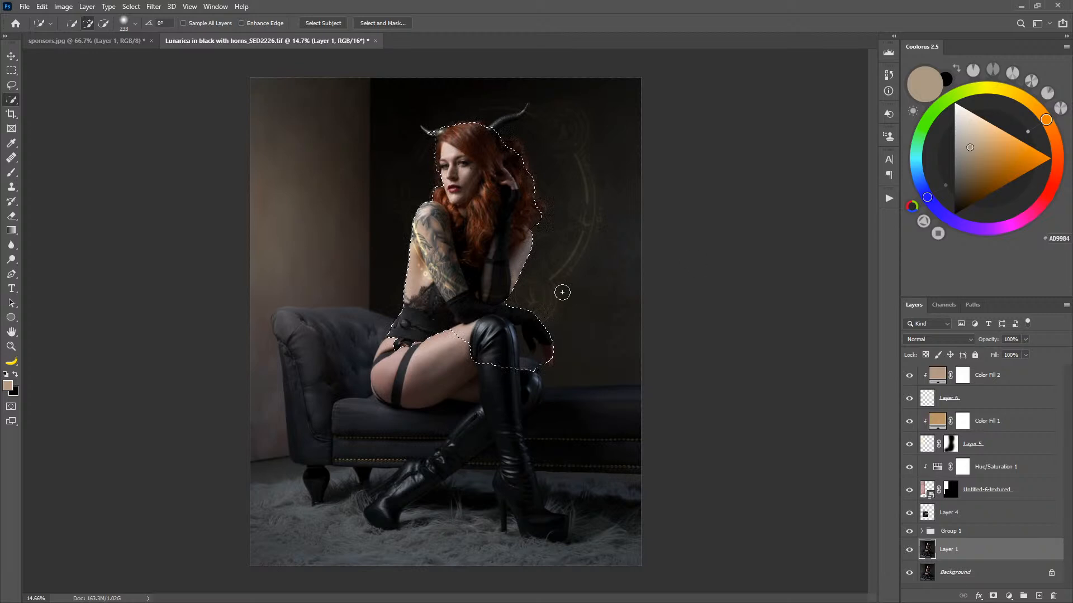
drag(515, 158, 517, 187)
Refine the selection edges around the hair, horns, shoulders and back with Refine Edge, outputting to a selection.
click(131, 7)
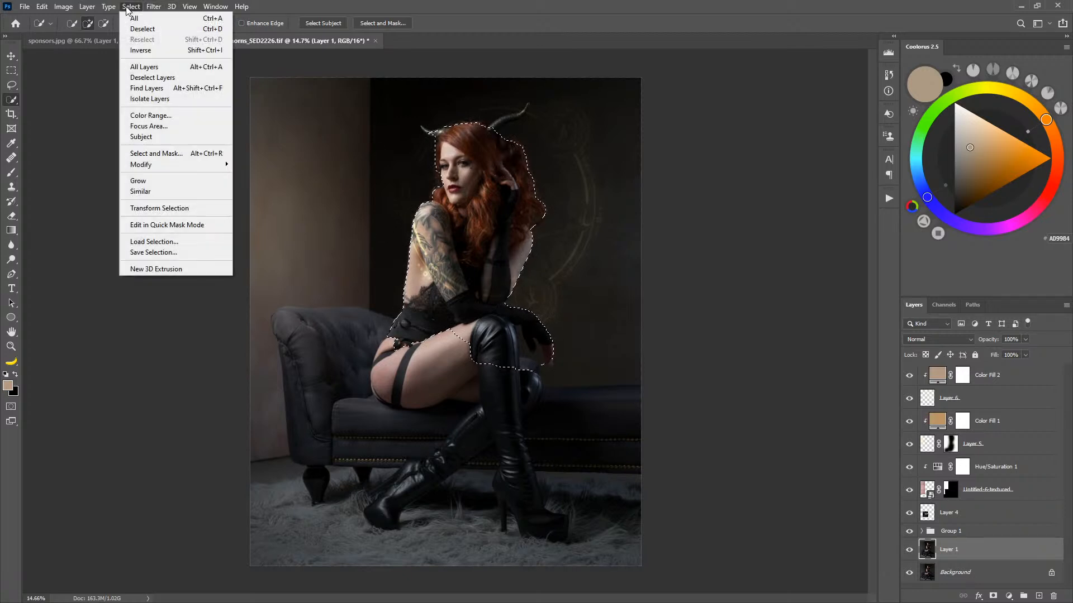
shift+click(170, 157)
mouse_move(465, 117)
mouse_down()
mouse_move(531, 149)
mouse_move(550, 203)
mouse_move(546, 226)
mouse_move(542, 193)
mouse_move(548, 221)
mouse_move(516, 304)
mouse_up()
drag(539, 134, 567, 224)
mouse_move(416, 155)
mouse_down()
mouse_move(431, 168)
mouse_move(429, 201)
mouse_move(395, 268)
mouse_up()
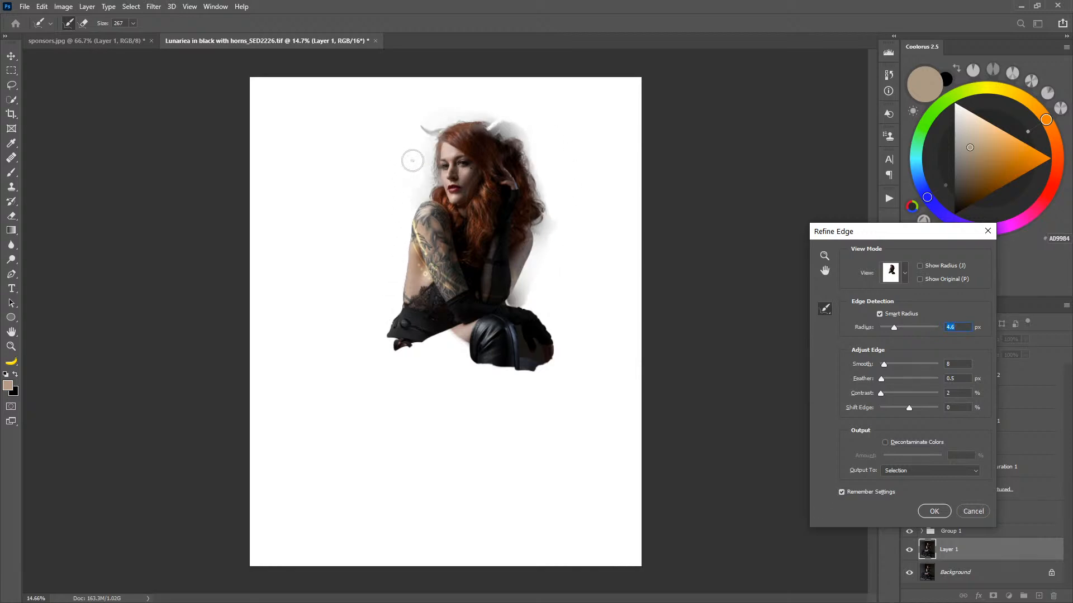
drag(420, 198, 395, 301)
drag(438, 134, 412, 118)
mouse_move(491, 128)
mouse_down()
mouse_move(541, 102)
mouse_move(517, 132)
mouse_move(558, 159)
mouse_move(550, 144)
mouse_up()
key(alt)
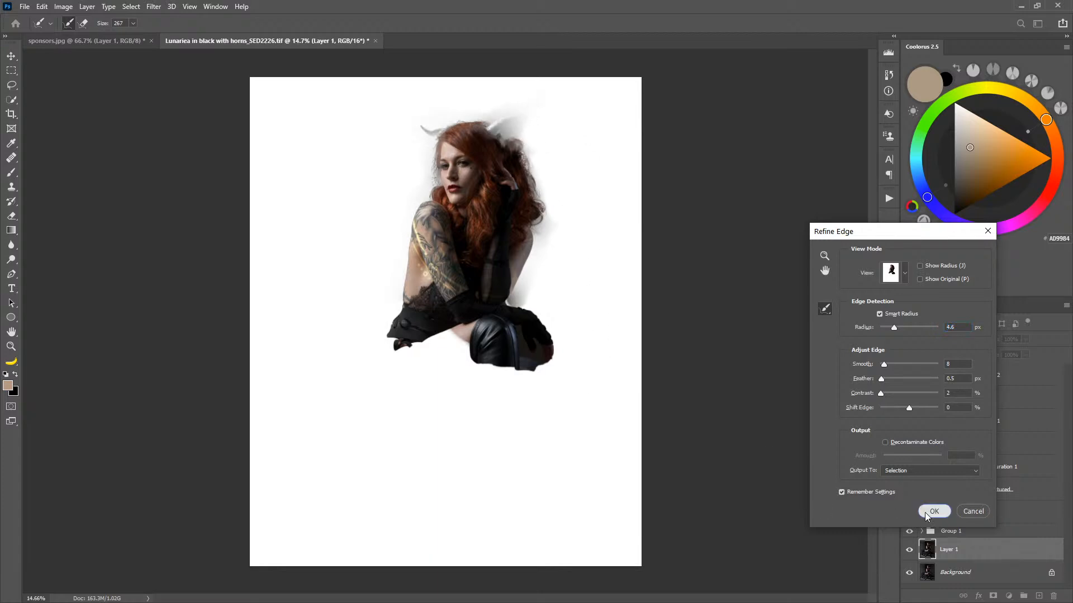
click(932, 512)
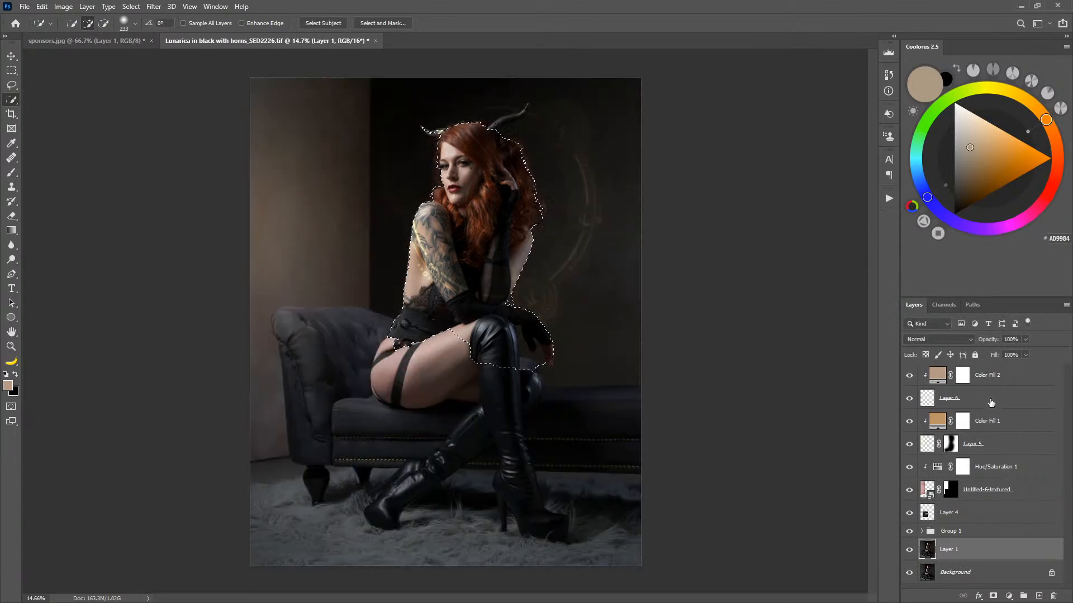
Add a layer mask from the selection to the magic circle layer and invert it to hide the circle over the model.
click(945, 400)
click(993, 596)
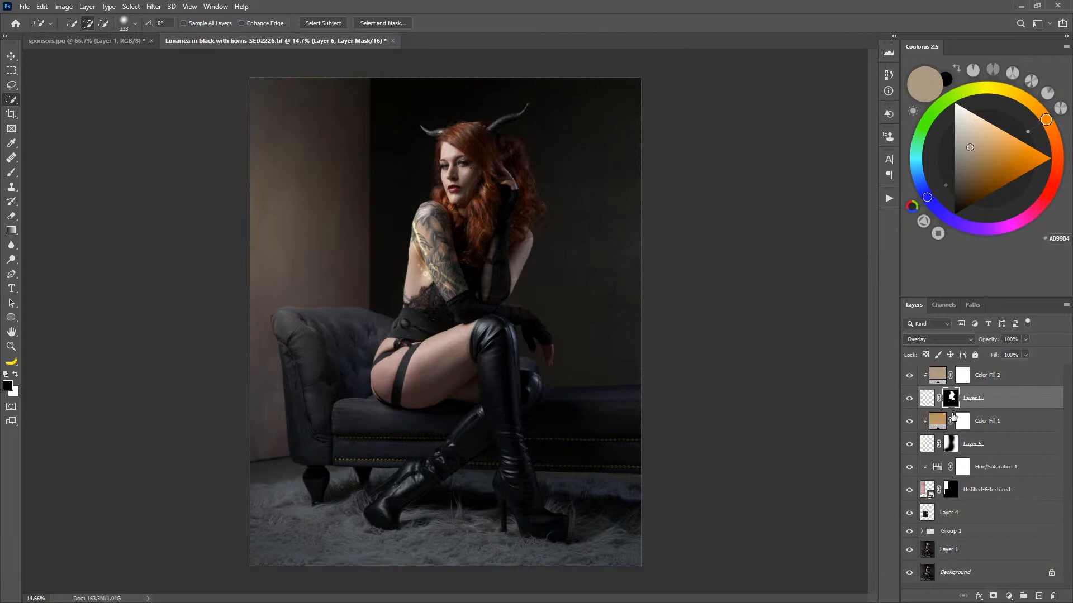
key(ctrl+i)
Paint the circle off the longer curved horn in the layer mask using a small soft black brush at 100% flow.
key(z)
drag(525, 192, 594, 233)
drag(553, 189, 562, 397)
drag(433, 270, 481, 326)
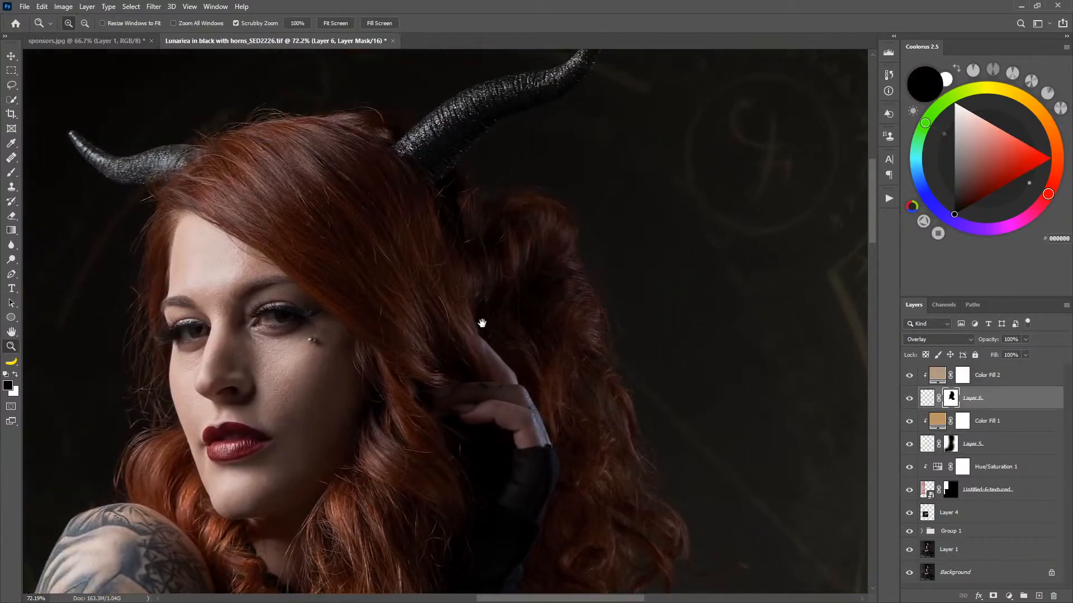
drag(410, 299, 419, 400)
drag(545, 245, 604, 304)
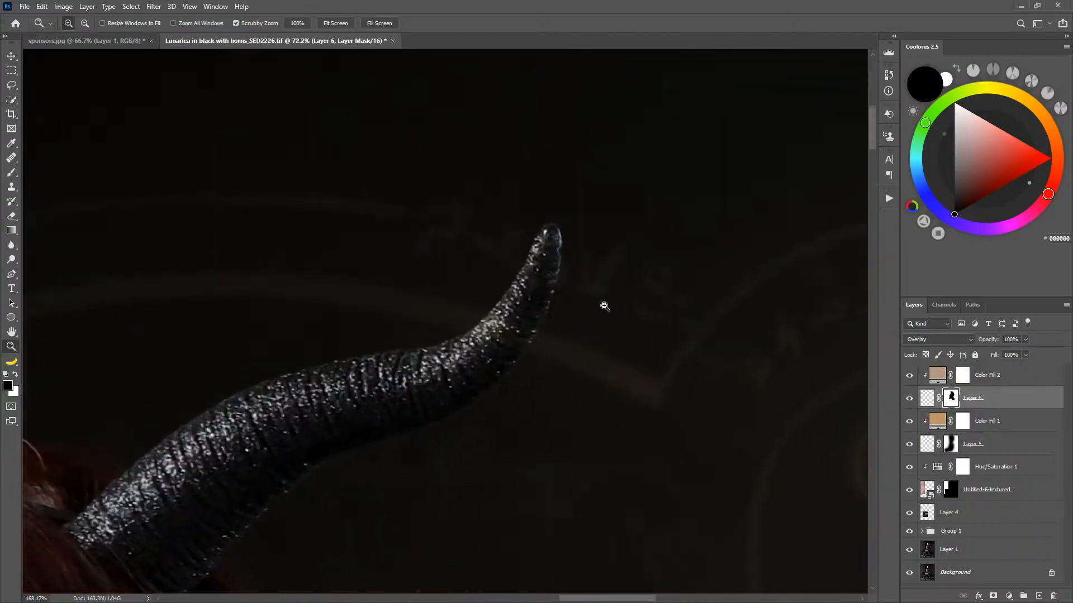
key(b)
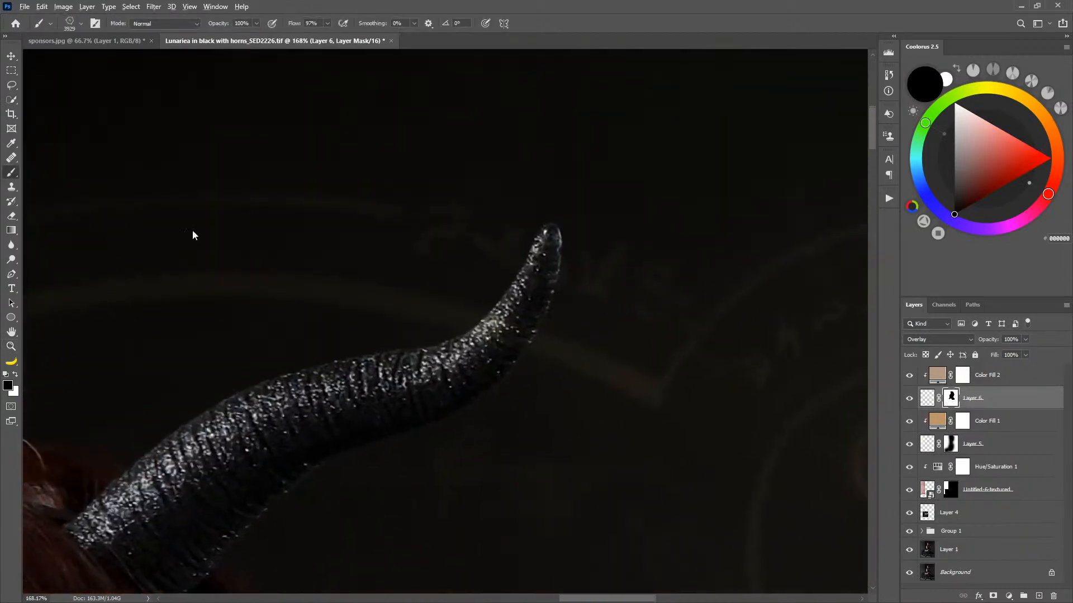
right_click(342, 327)
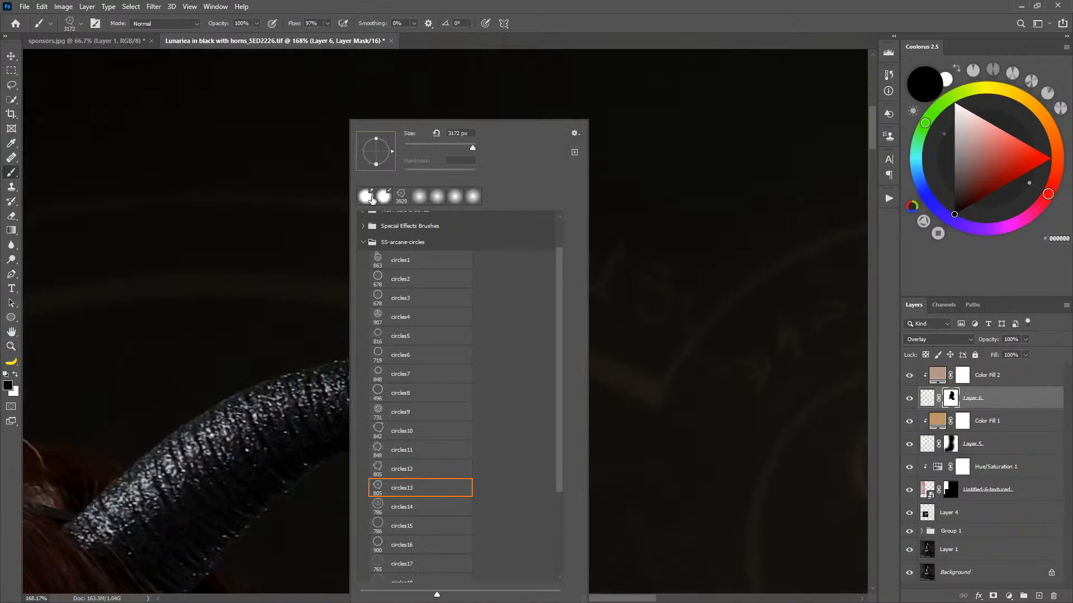
click(425, 200)
click(597, 10)
mouse_move(604, 312)
mouse_down()
mouse_move(182, 342)
mouse_move(175, 334)
mouse_move(559, 321)
mouse_move(487, 332)
mouse_up()
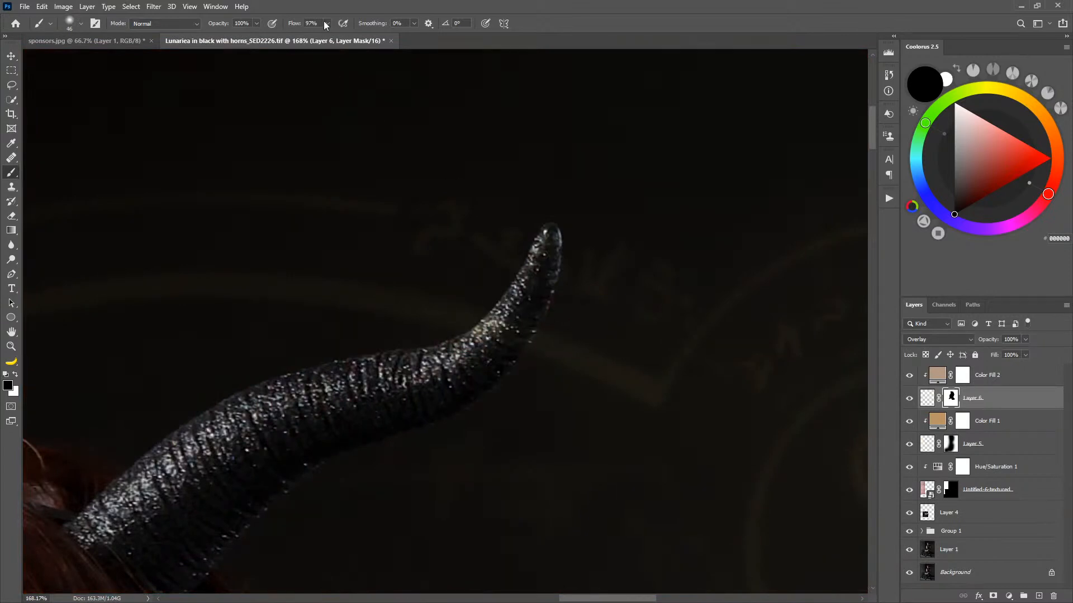
drag(296, 24, 302, 24)
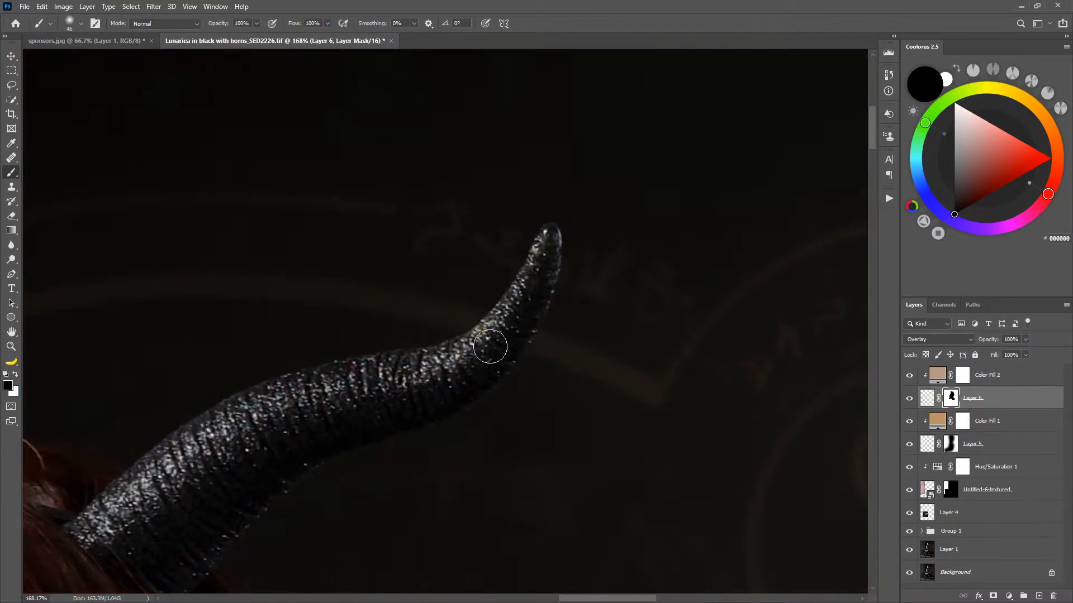
drag(490, 434, 426, 435)
Mask out the magic circle over the other horn and the adjoining hair with the black brush.
drag(371, 515, 598, 316)
drag(425, 307, 467, 273)
key(b)
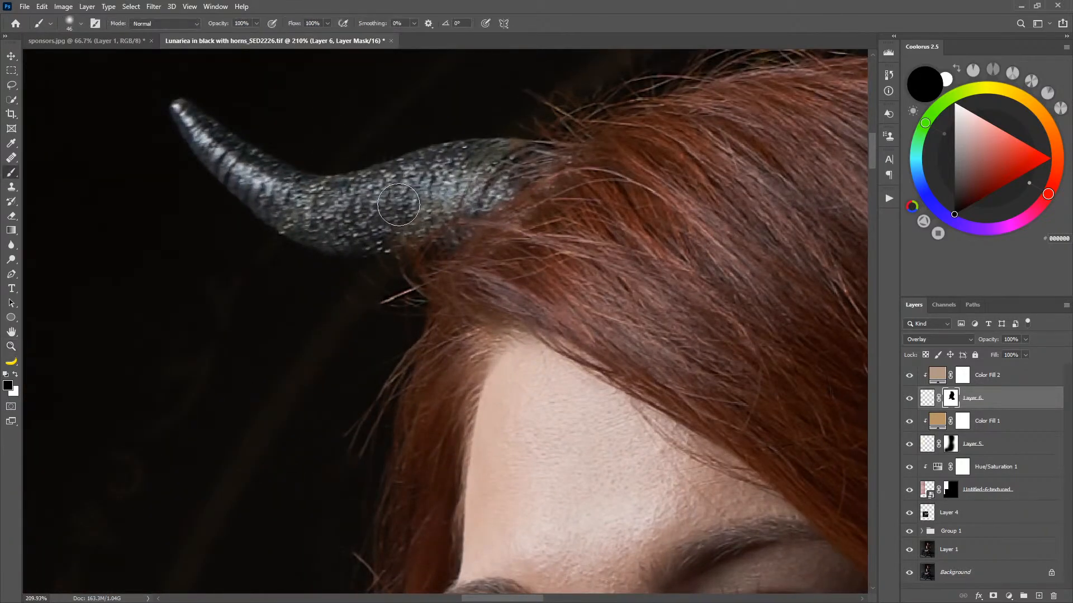
mouse_move(506, 228)
mouse_down()
mouse_move(471, 187)
mouse_move(503, 168)
mouse_move(526, 170)
mouse_up()
drag(378, 266, 500, 251)
drag(557, 517, 572, 270)
drag(514, 363, 793, 217)
drag(494, 433, 569, 233)
drag(595, 416, 548, 316)
Inspect the mask edges around the hair, shoulder and arm up close, and return to the full image.
key(z)
drag(619, 389, 568, 411)
drag(569, 422, 301, 401)
drag(727, 408, 474, 143)
drag(578, 462, 553, 402)
drag(536, 451, 581, 447)
drag(287, 206, 531, 459)
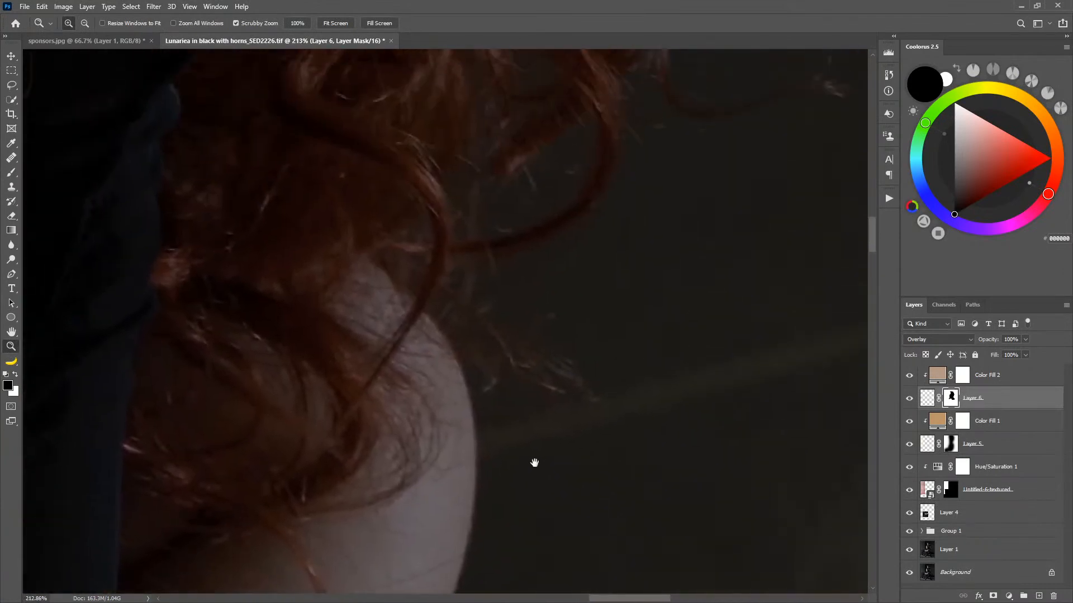
drag(589, 233, 497, 484)
drag(355, 174, 526, 484)
drag(567, 429, 488, 489)
drag(497, 491, 494, 243)
double_click(11, 332)
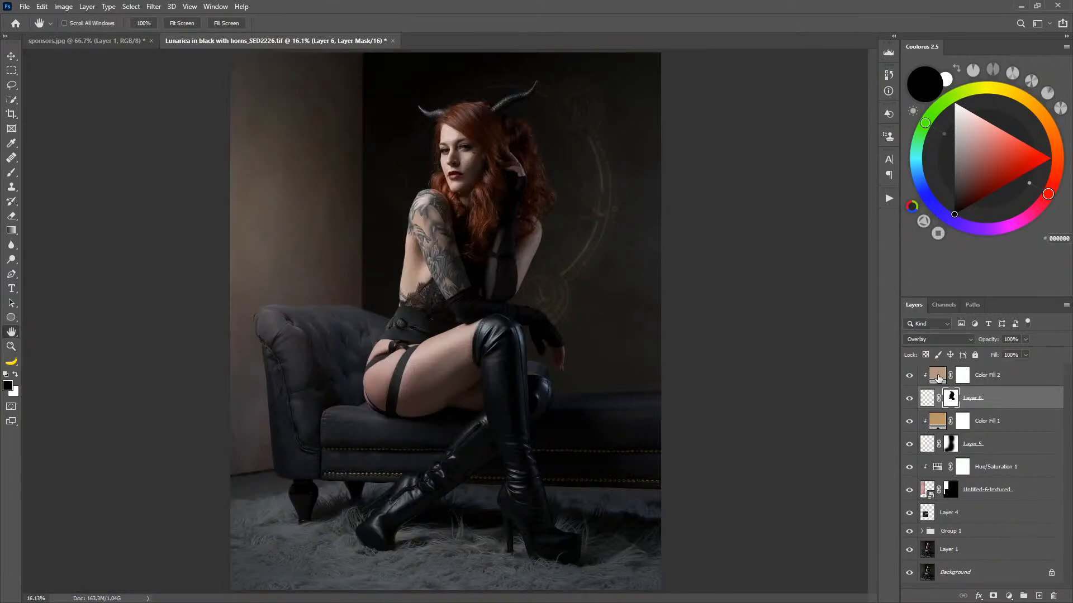
Try a saturated blue-violet tint on the magic circle's clipped colour fill.
double_click(938, 376)
mouse_move(793, 386)
mouse_down()
mouse_move(791, 409)
mouse_move(790, 358)
mouse_move(817, 331)
mouse_move(892, 394)
mouse_move(889, 422)
mouse_move(883, 340)
mouse_move(883, 360)
mouse_move(896, 360)
mouse_up()
click(894, 385)
click(985, 317)
key(h)
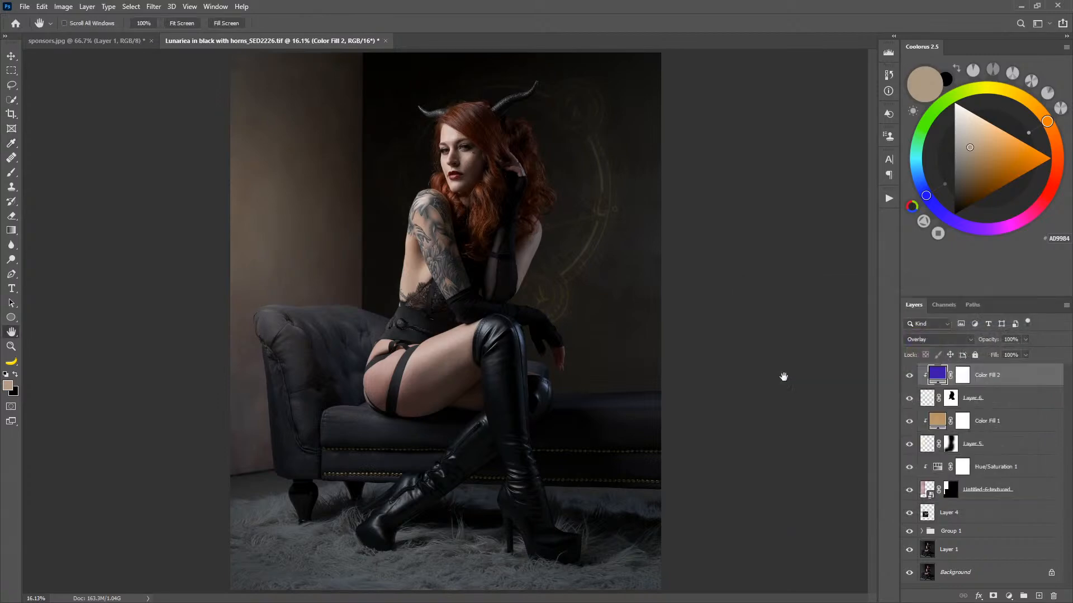
Set the blend mode of the magic circle's clipped colour fill, Color Fill 2, to Normal.
click(995, 402)
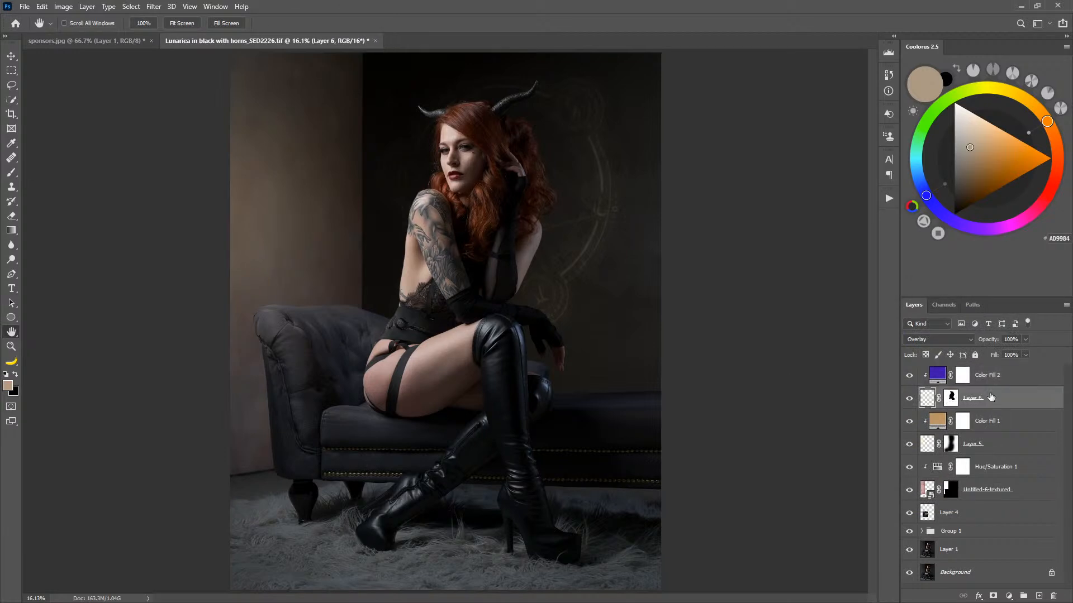
click(1000, 370)
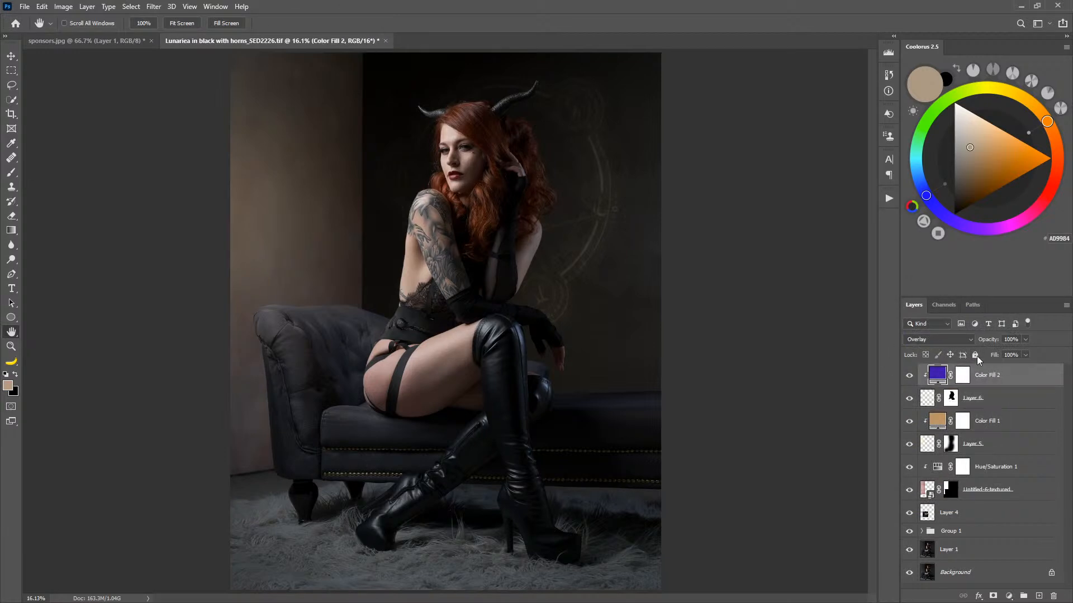
click(967, 339)
click(938, 335)
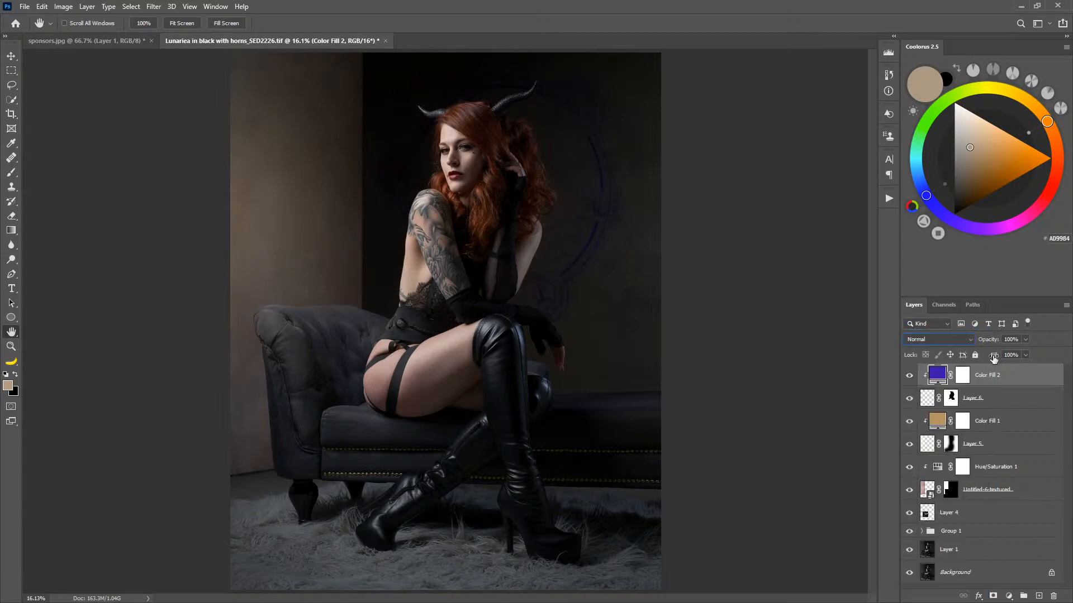
Recolour the magic circle's clipped fill pale yellow with a hue of 52°.
double_click(937, 378)
drag(894, 364, 890, 440)
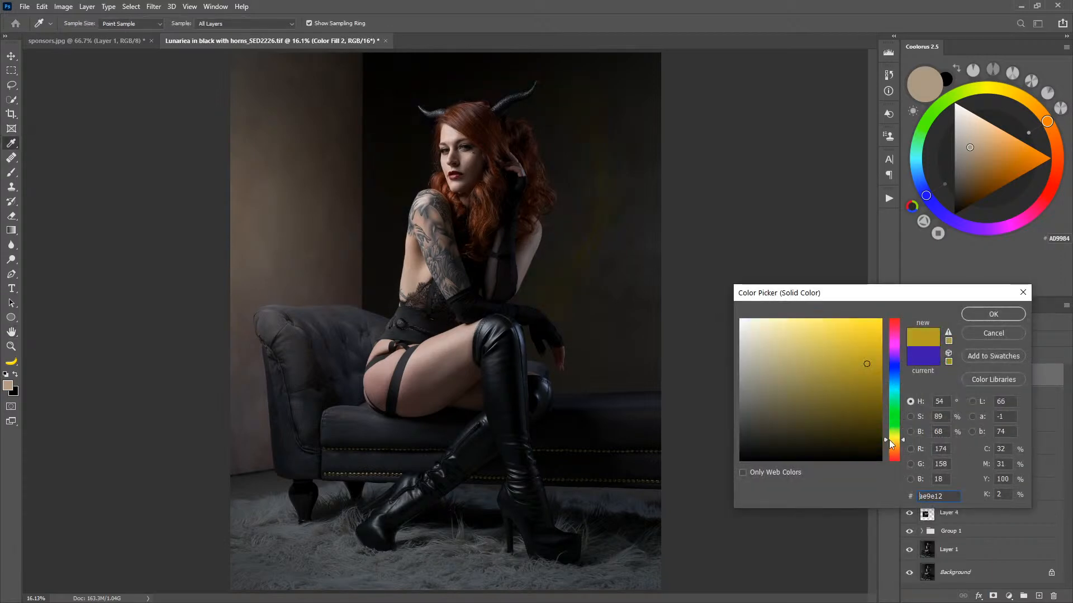
mouse_move(869, 405)
mouse_down()
mouse_move(799, 375)
mouse_move(814, 337)
mouse_move(776, 350)
mouse_up()
drag(897, 439, 897, 440)
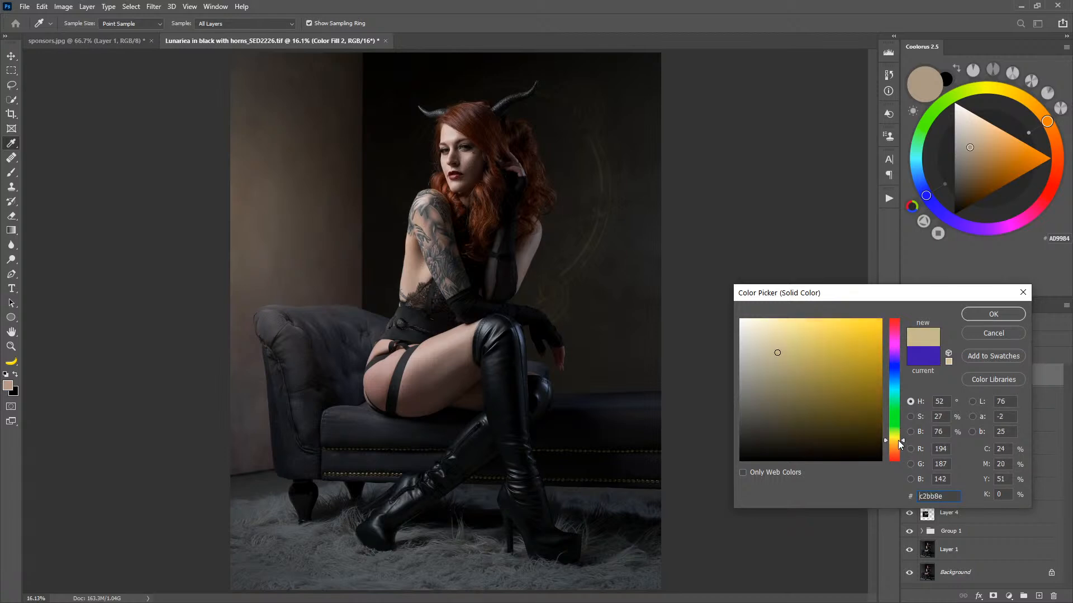
drag(780, 345, 779, 333)
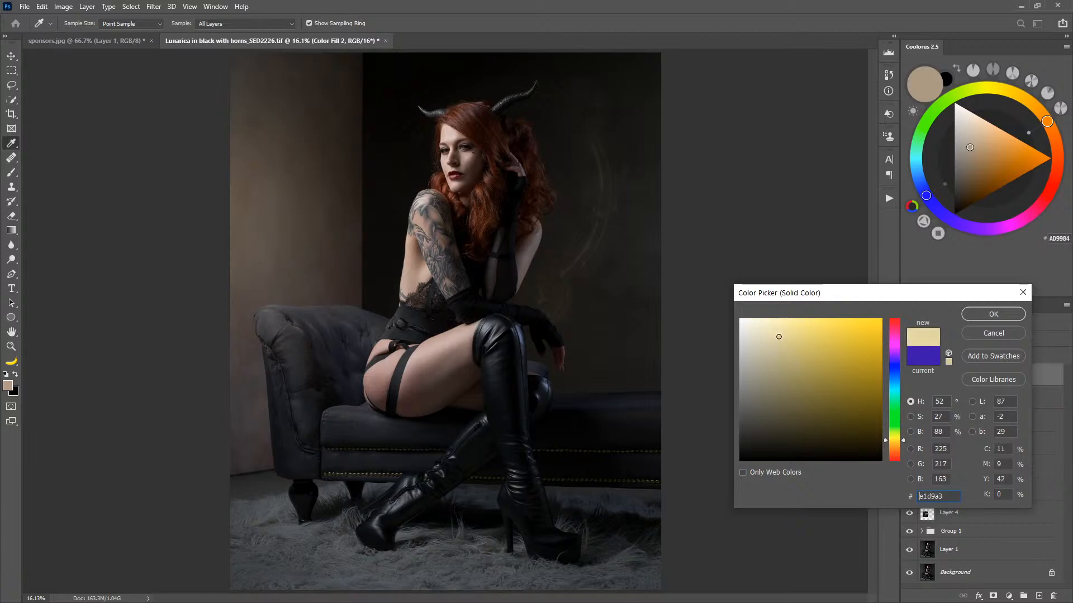
click(1003, 314)
key(h)
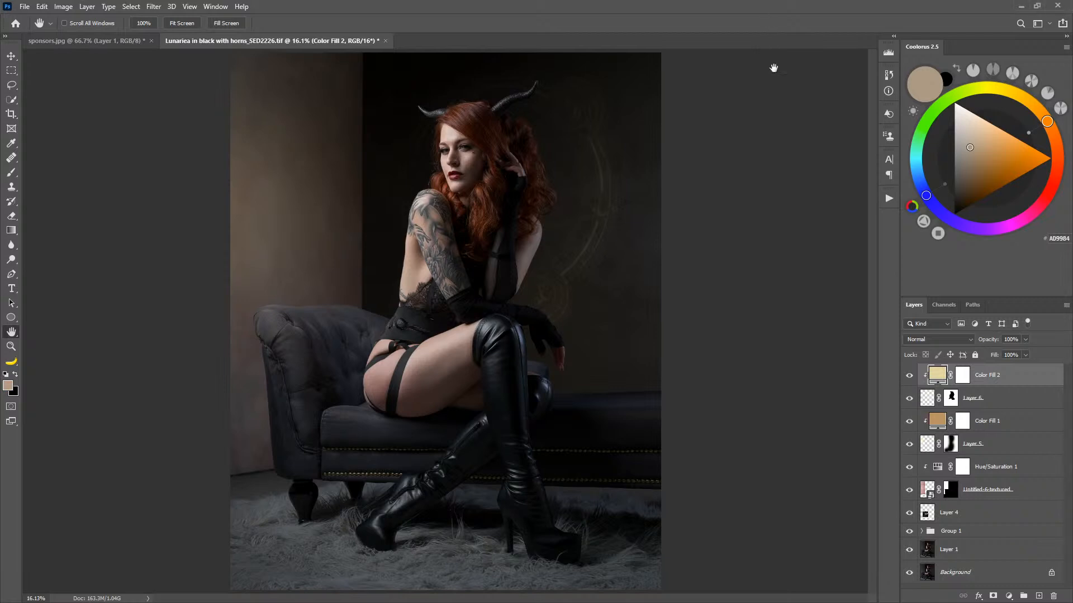
Desaturate the magic circle's clipped fill to the pale greyish cream d0ccae.
double_click(938, 375)
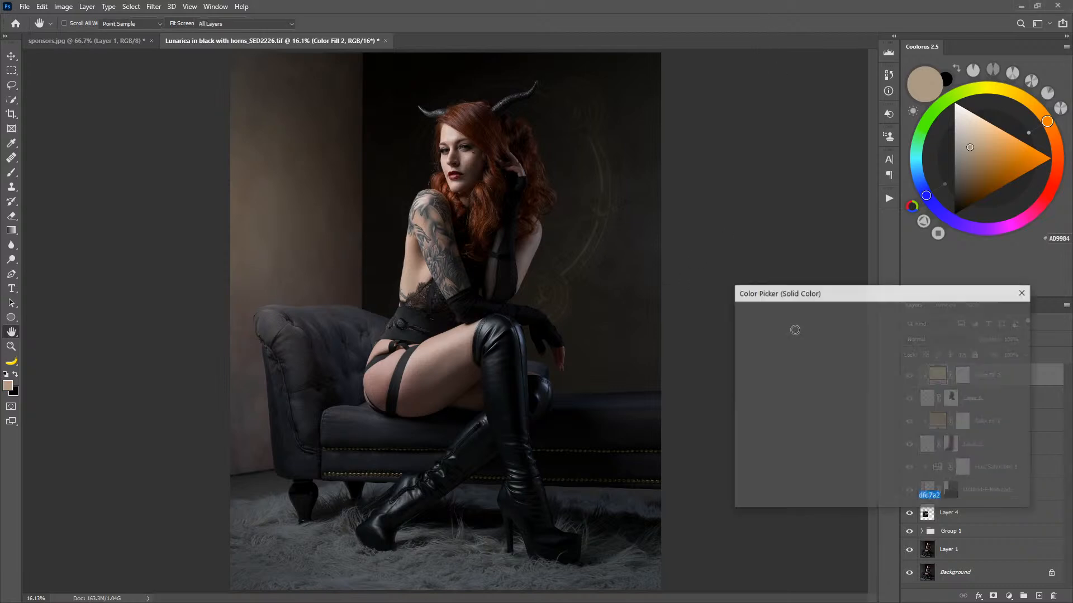
click(756, 356)
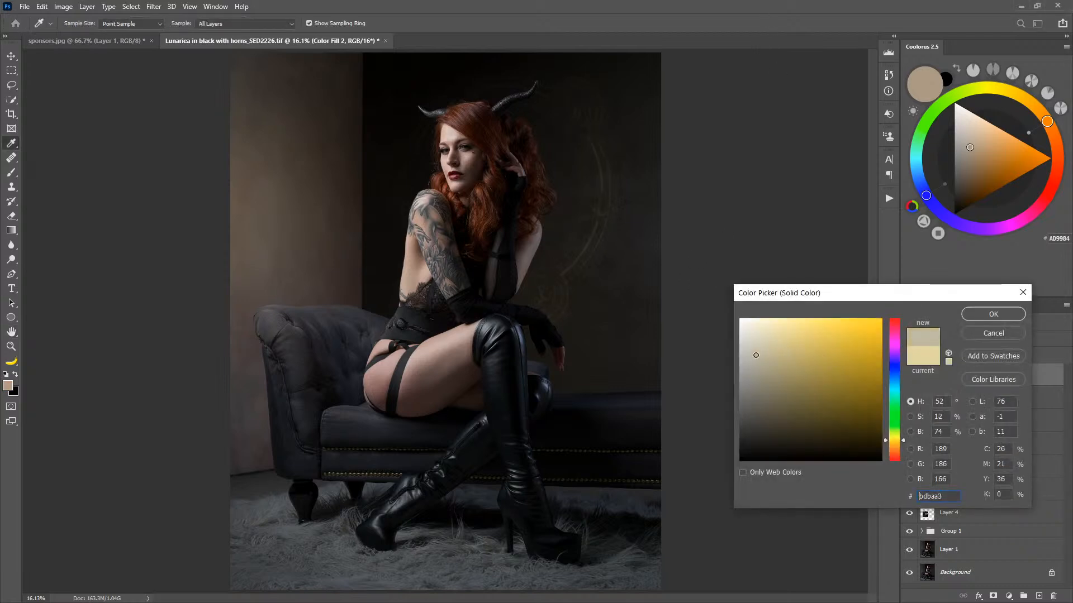
mouse_move(756, 355)
mouse_down()
mouse_move(775, 340)
mouse_move(745, 346)
mouse_move(883, 346)
mouse_move(745, 345)
mouse_move(762, 345)
mouse_up()
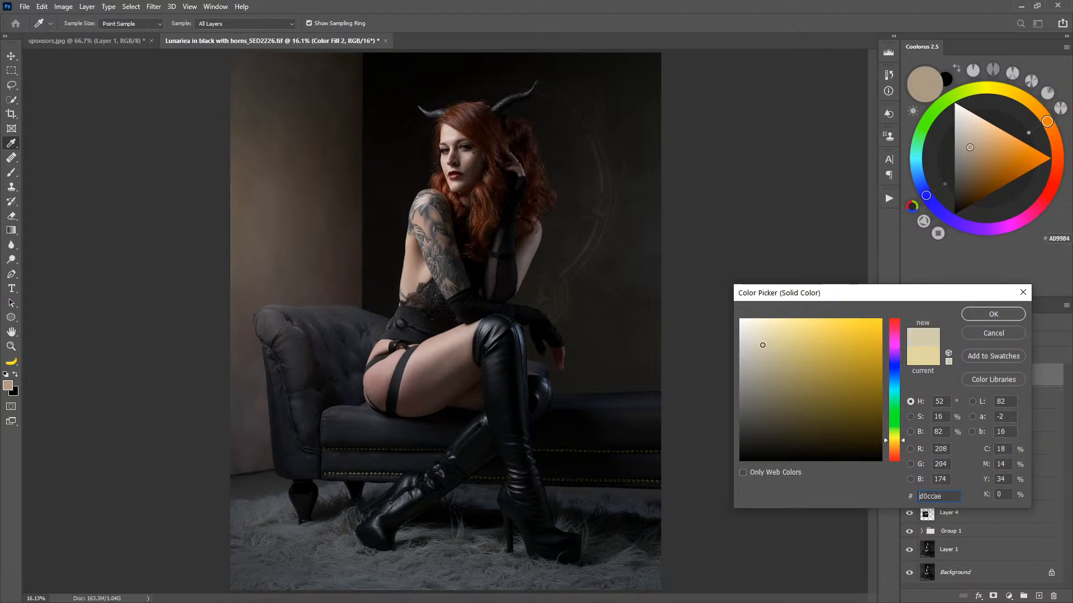
click(973, 314)
key(h)
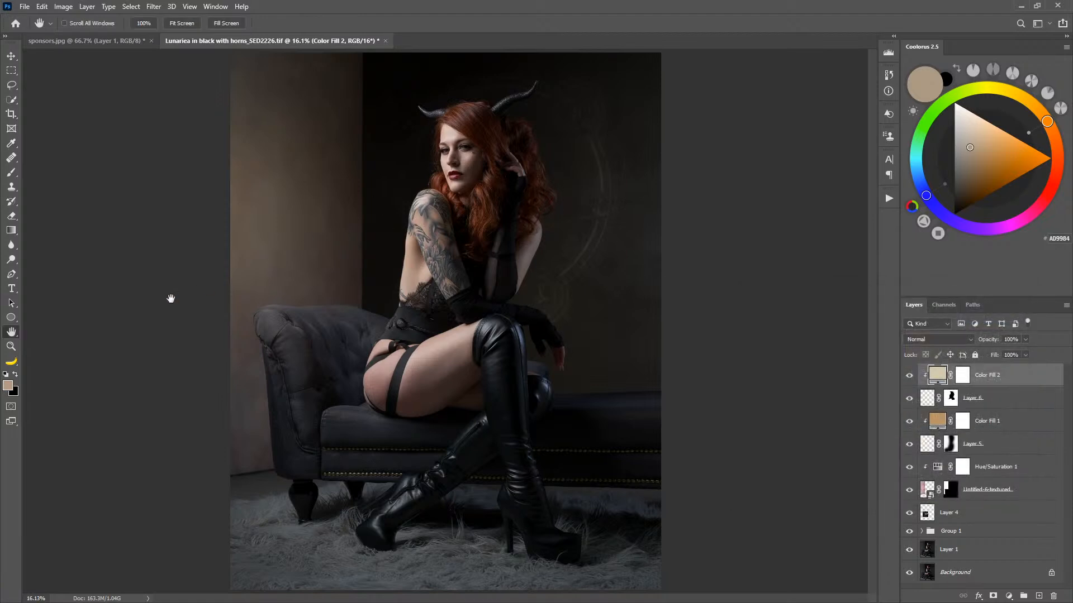
Save the retouched portrait, switch to Capture One and open the session library's output location.
key(ctrl+s)
key(alt+Tab)
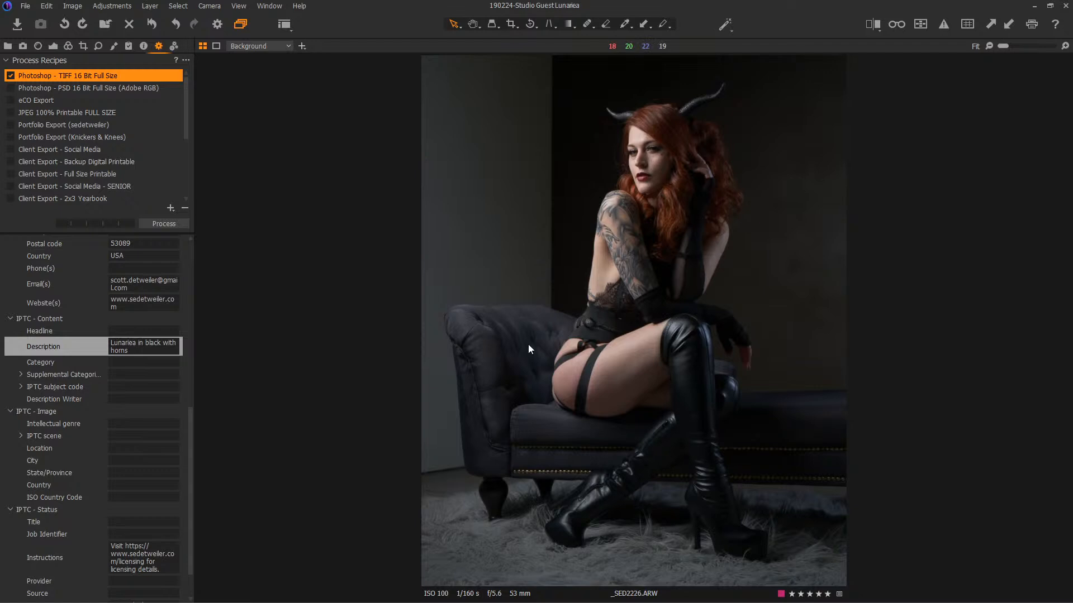
click(8, 46)
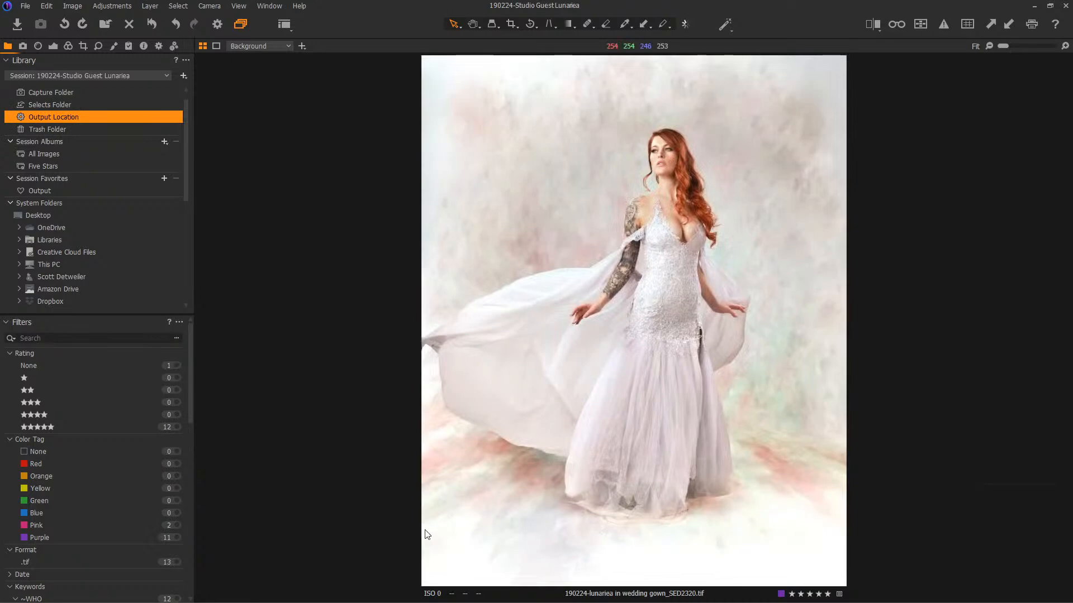
Show the image browser and locate the retouched SED2226 TIFF among the output thumbnails.
key(ctrl+b)
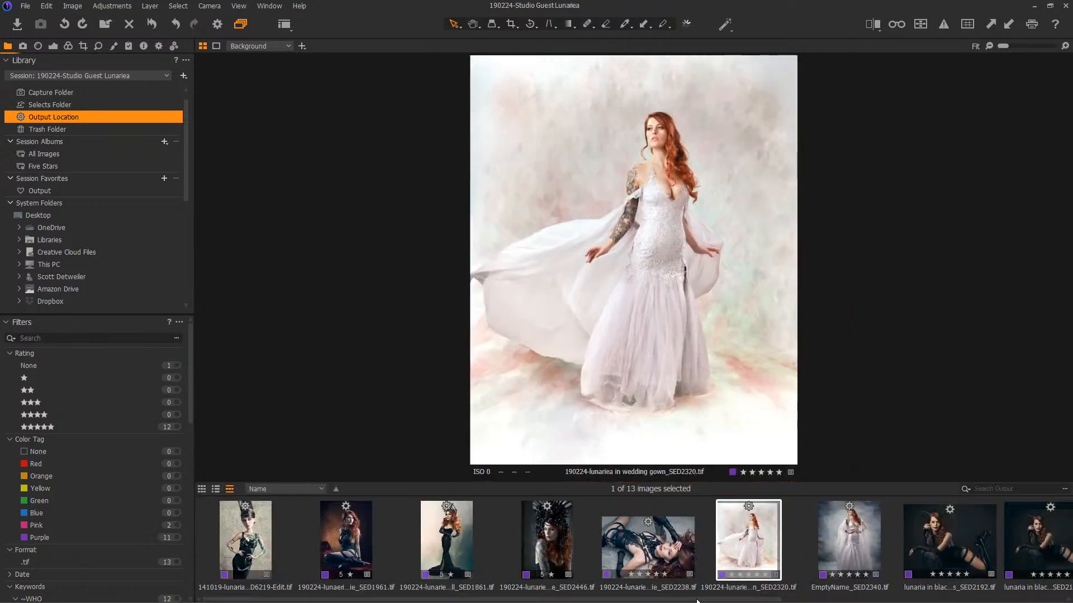
drag(697, 601, 662, 601)
drag(455, 602, 837, 601)
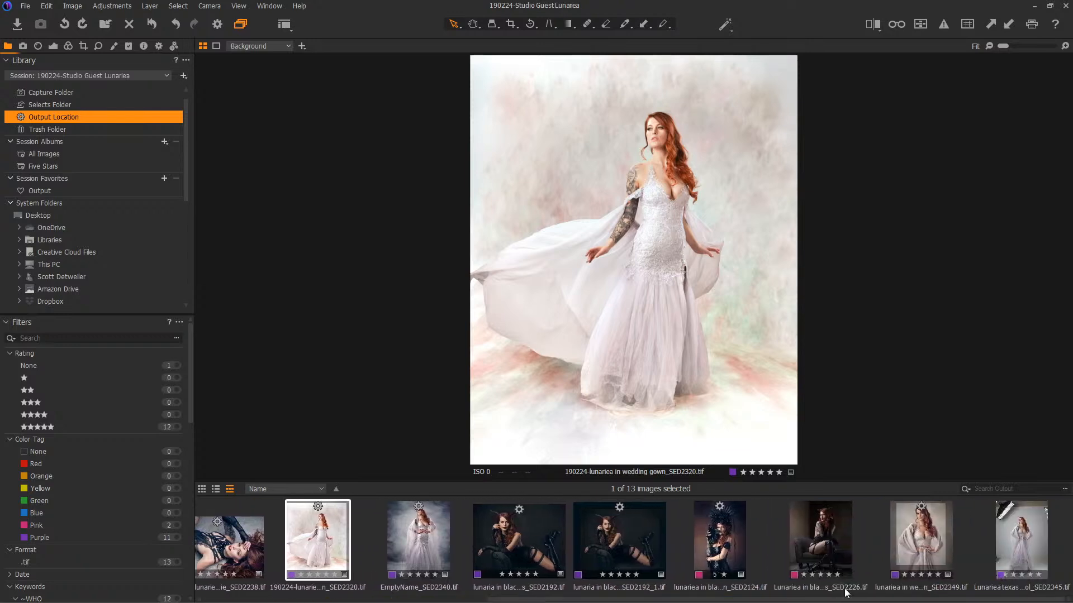
Display the retouched SED2226 TIFF on its own with the thumbnails hidden and bring up the colour adjustment tools.
click(835, 537)
key(ctrl+shift+b)
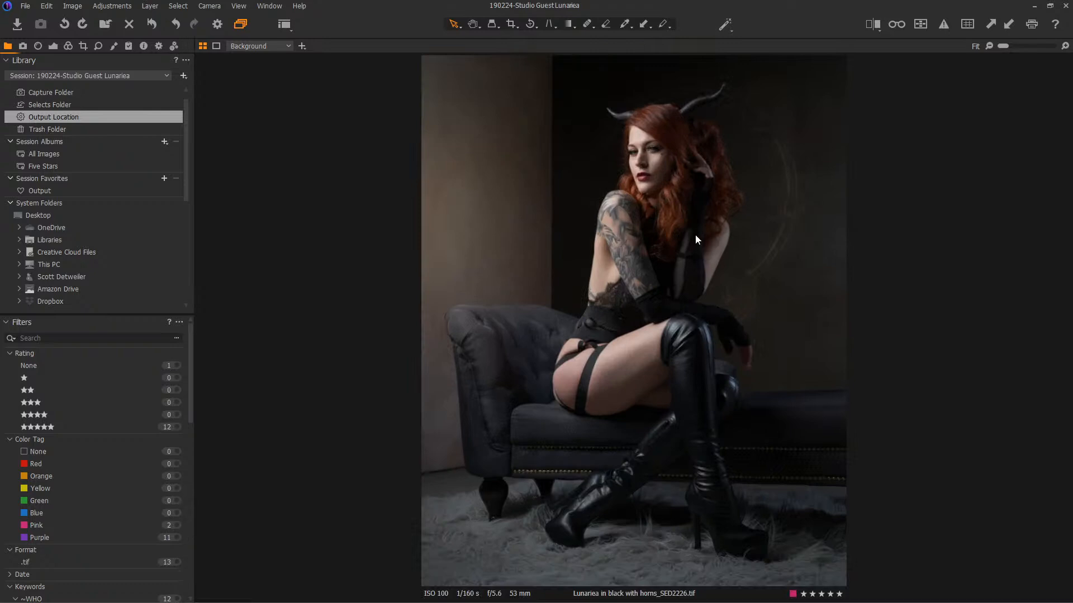
click(69, 48)
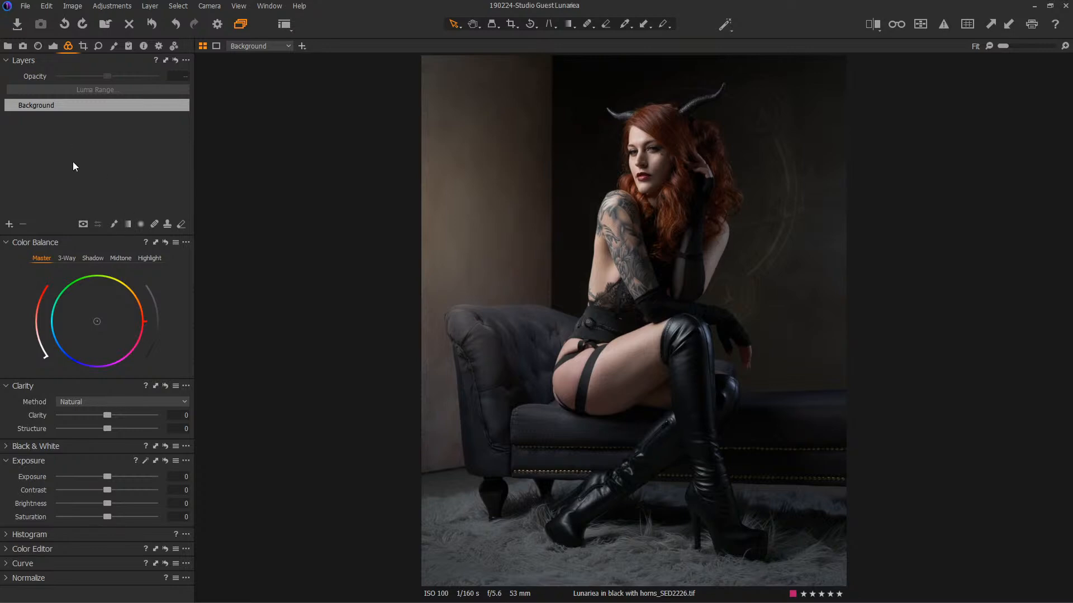
Tint the portrait's shadows a teal-blue in Color Balance and moderate the tint's saturation.
click(93, 258)
drag(99, 321, 89, 286)
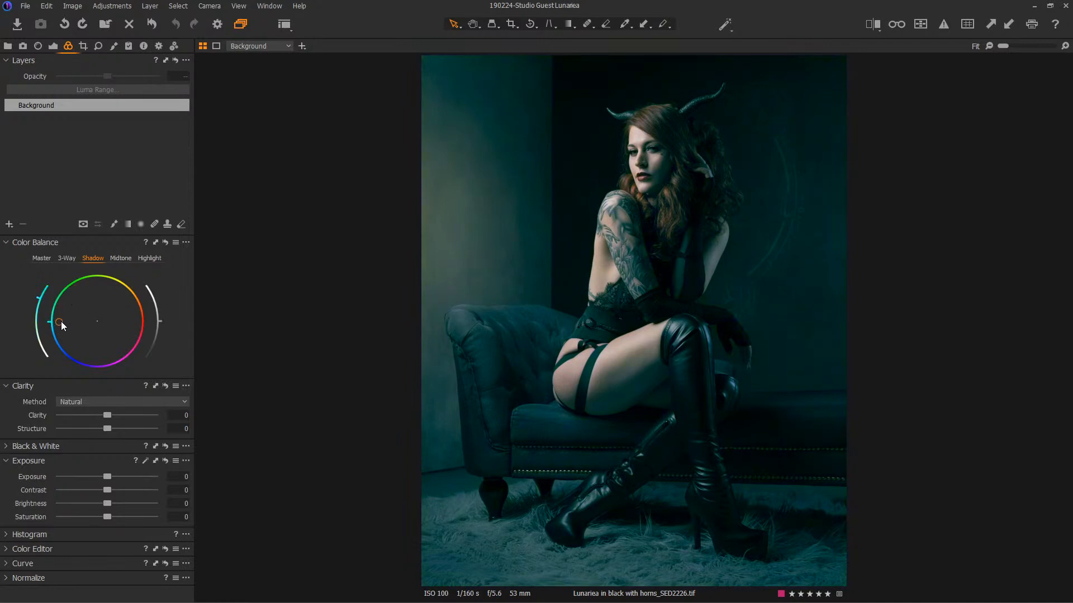
mouse_move(62, 321)
mouse_down()
mouse_move(88, 342)
mouse_move(74, 336)
mouse_move(77, 316)
mouse_move(78, 343)
mouse_move(67, 332)
mouse_up()
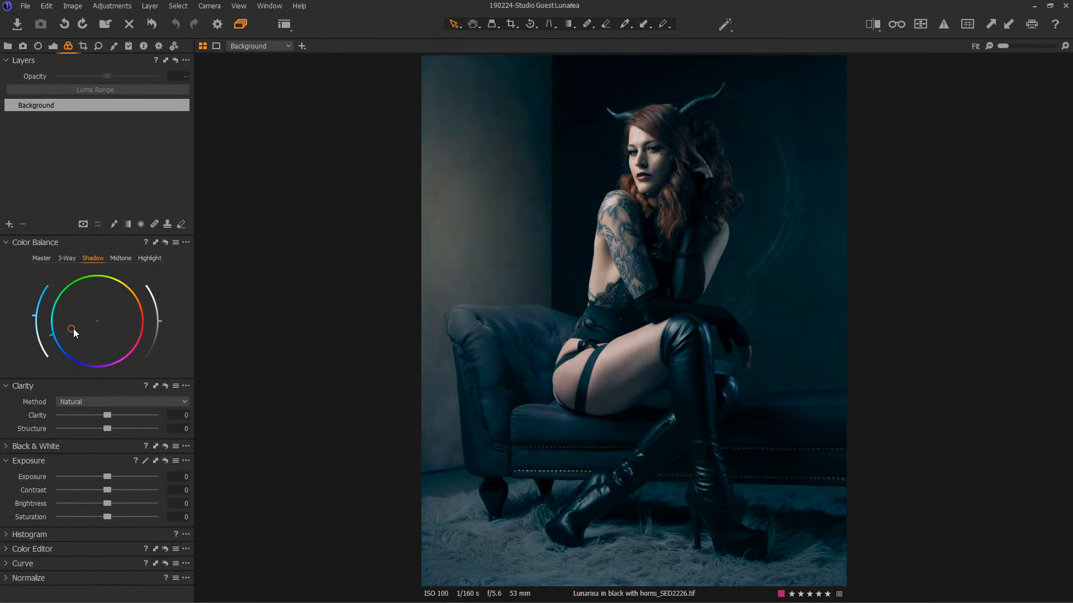
drag(36, 316, 186, 272)
Tint the midtones orange at reduced saturation and try a slight warm tint in the highlights.
click(121, 259)
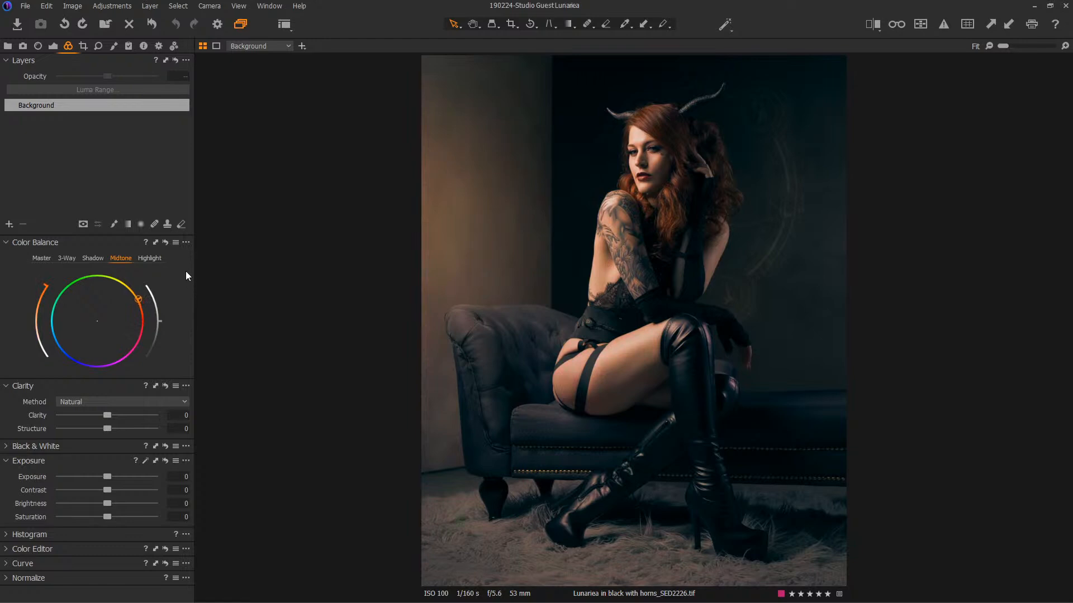
drag(45, 286, 38, 315)
click(150, 258)
mouse_move(98, 323)
mouse_down()
mouse_move(127, 307)
mouse_move(72, 332)
mouse_move(116, 307)
mouse_move(106, 319)
mouse_up()
double_click(115, 310)
Add an overall yellow-orange tint with the Master colour balance and reduce its saturation to a subtle warmth.
click(41, 258)
drag(98, 322, 121, 311)
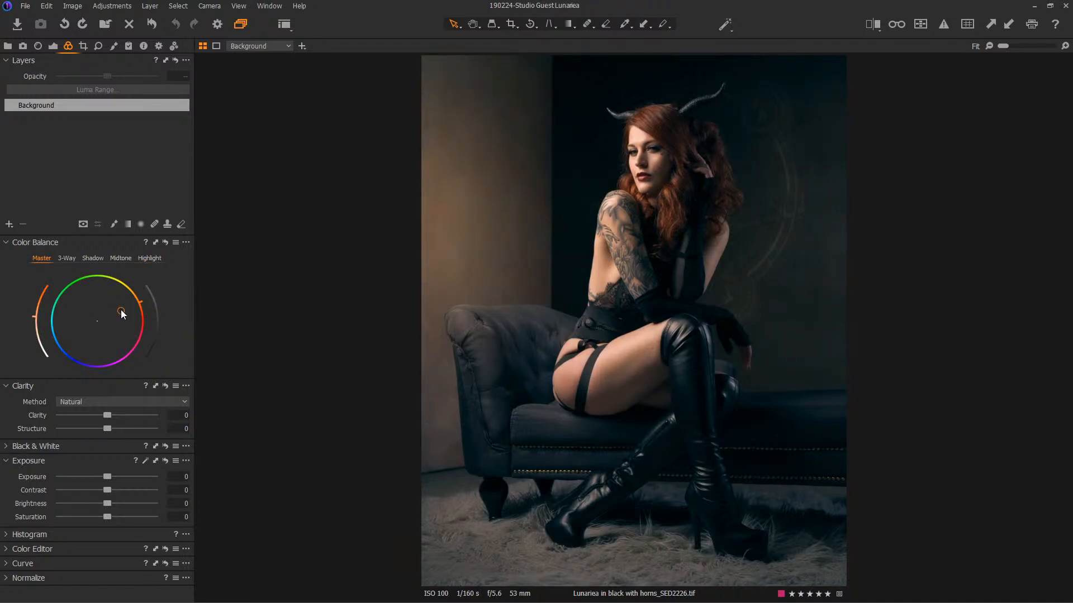
click(22, 563)
drag(124, 146, 142, 127)
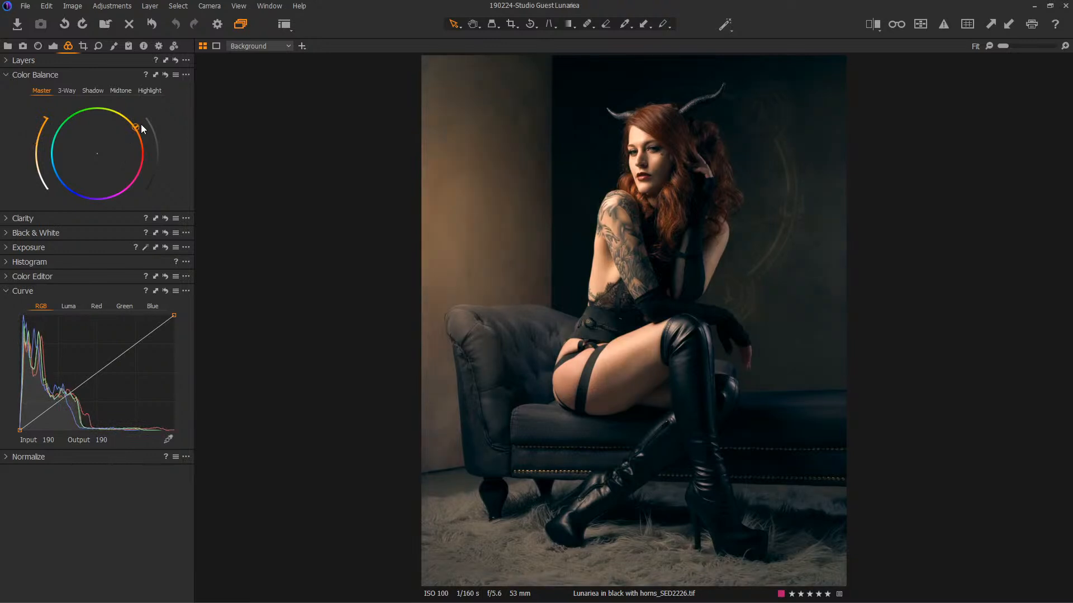
mouse_move(51, 116)
mouse_down()
mouse_move(37, 125)
mouse_move(35, 170)
mouse_move(39, 161)
mouse_up()
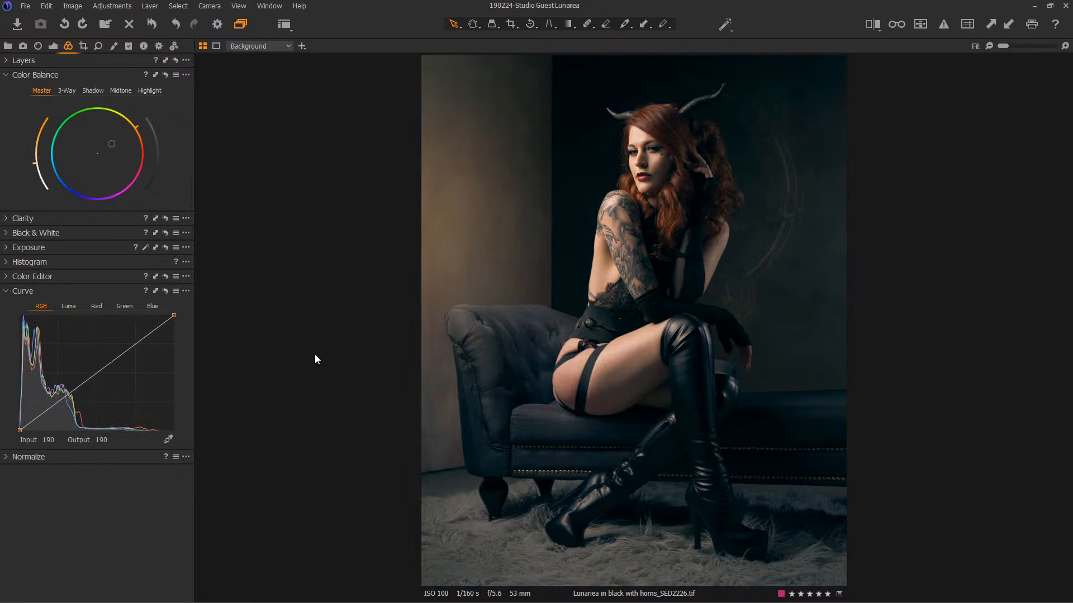
Set the background's High Dynamic Range shadow to 8 and its brightness to -10.
click(55, 46)
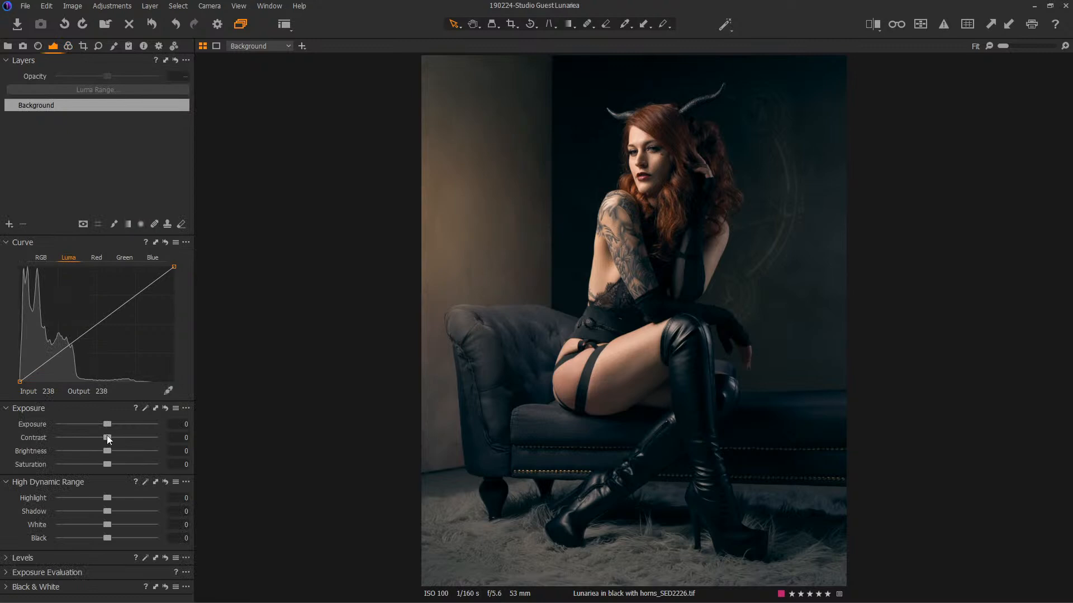
mouse_move(108, 438)
mouse_down()
mouse_move(82, 441)
mouse_move(109, 438)
mouse_move(99, 438)
mouse_up()
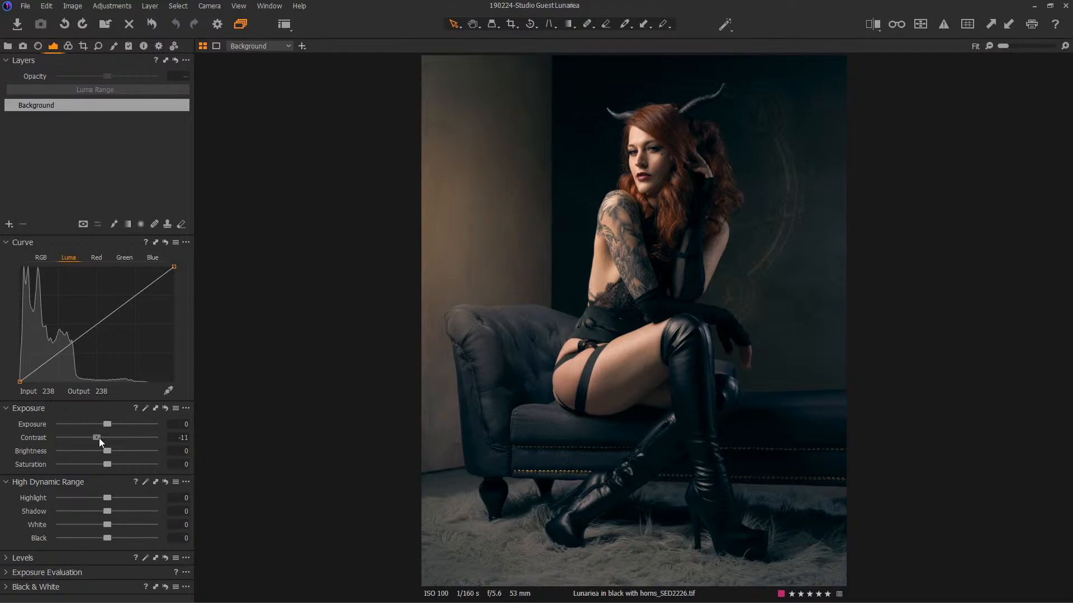
drag(99, 438, 110, 439)
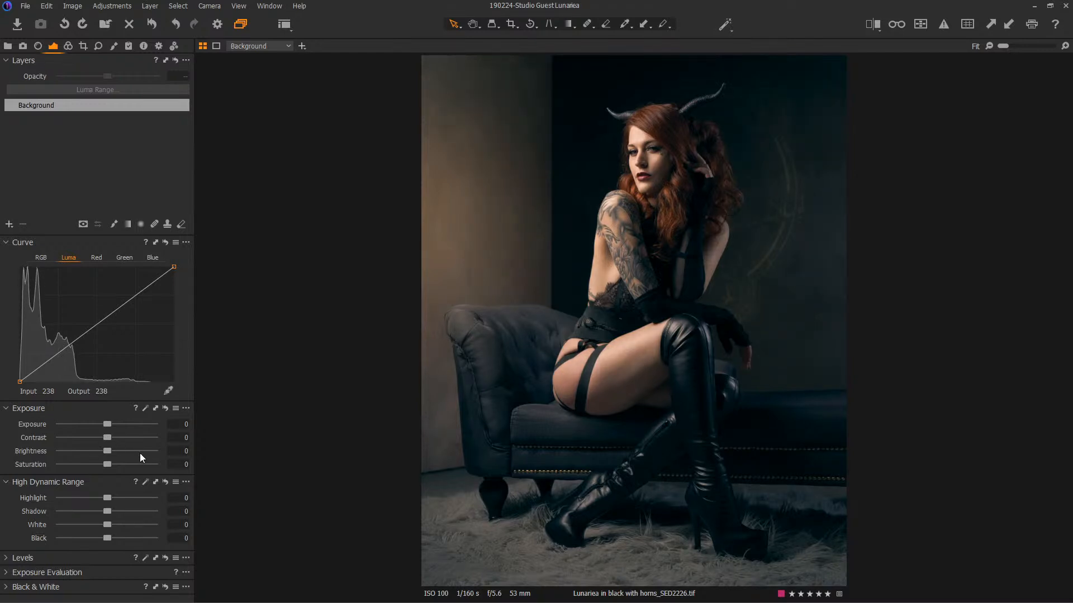
drag(108, 511, 112, 512)
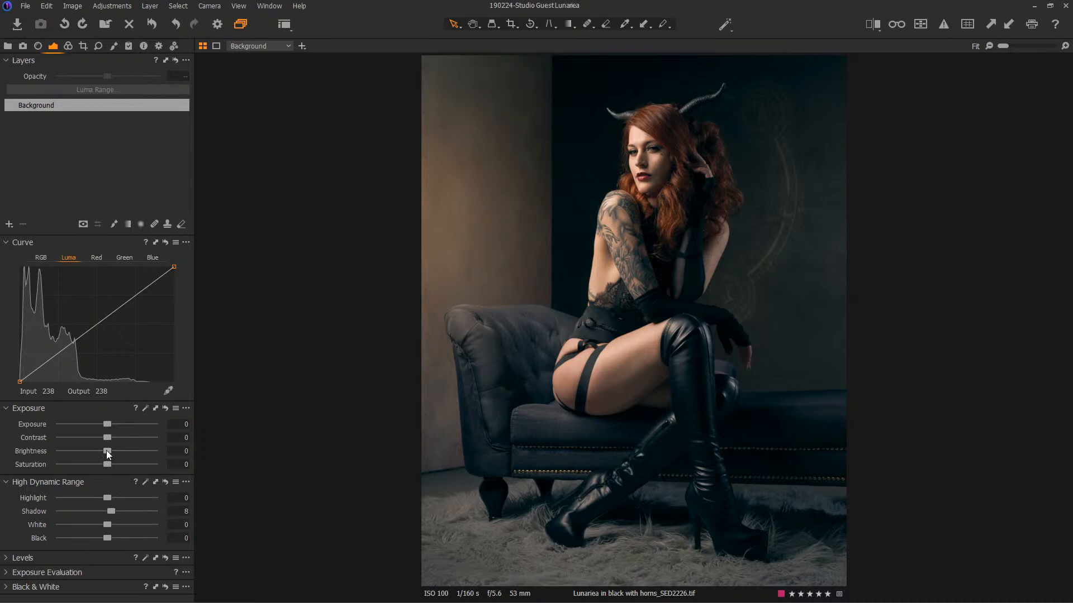
drag(110, 427, 99, 423)
double_click(99, 423)
drag(109, 451, 99, 447)
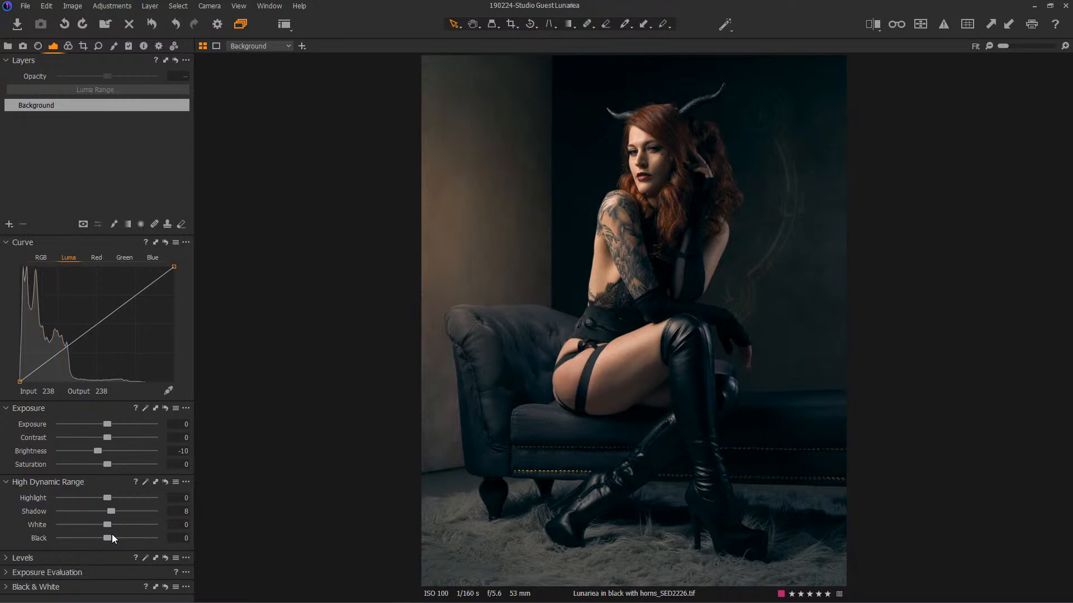
drag(112, 538, 107, 538)
Mask a horizontal gradient inward from the portrait's right edge on an adjustment layer and set its brightness to -11.
key(g)
drag(840, 280, 643, 282)
drag(109, 453, 98, 453)
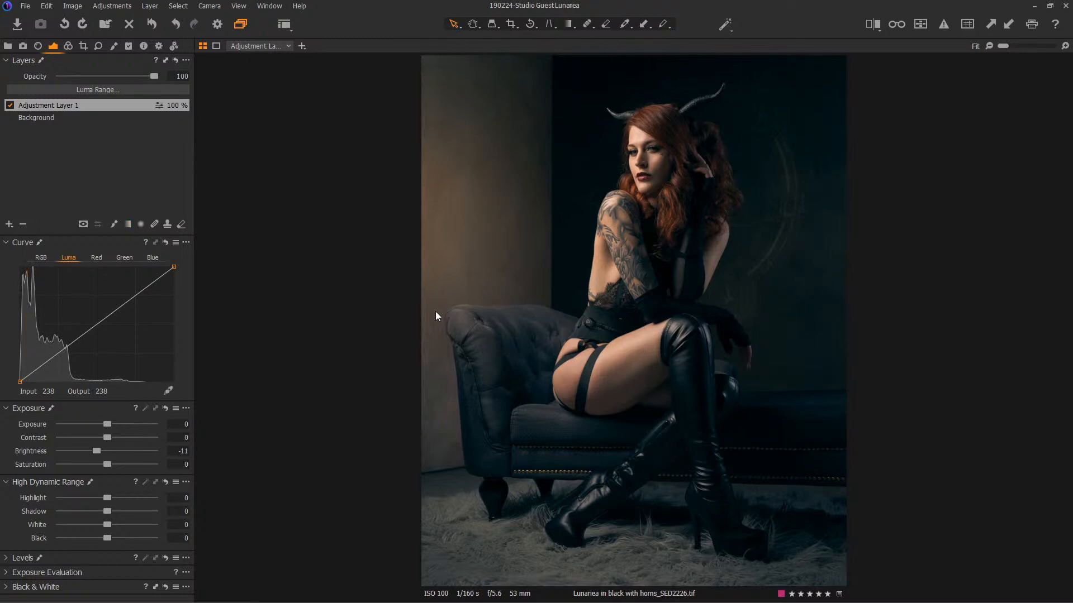
Add a second adjustment layer, brush its mask over both leather boots and hide the mask overlay.
click(9, 224)
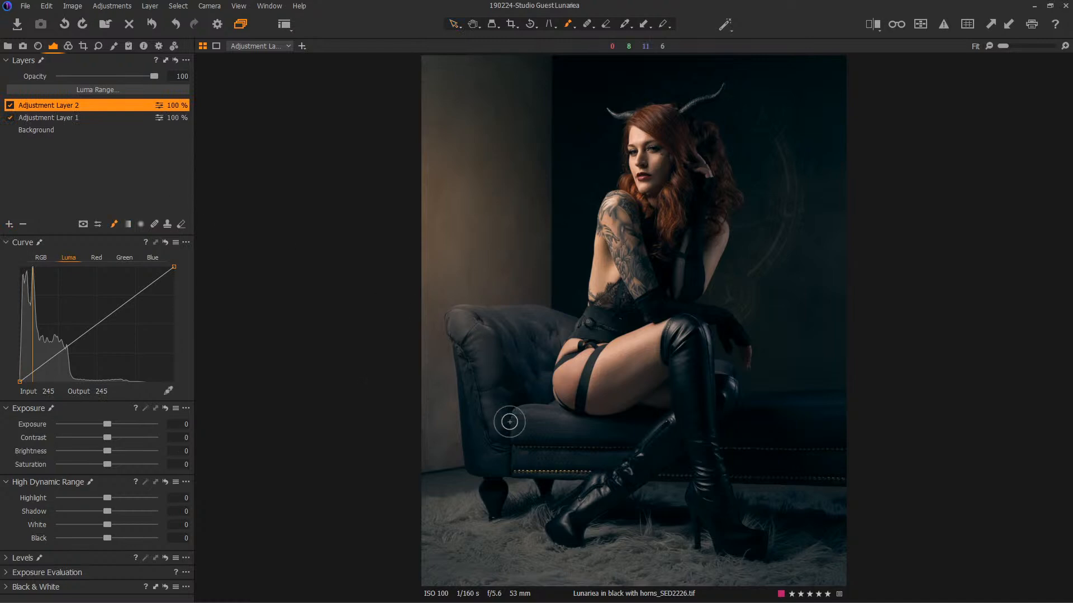
mouse_move(686, 424)
mouse_down()
mouse_move(568, 515)
mouse_move(687, 414)
mouse_move(709, 506)
mouse_move(727, 521)
mouse_move(692, 366)
mouse_move(711, 398)
mouse_move(652, 450)
mouse_move(678, 433)
mouse_move(752, 517)
mouse_up()
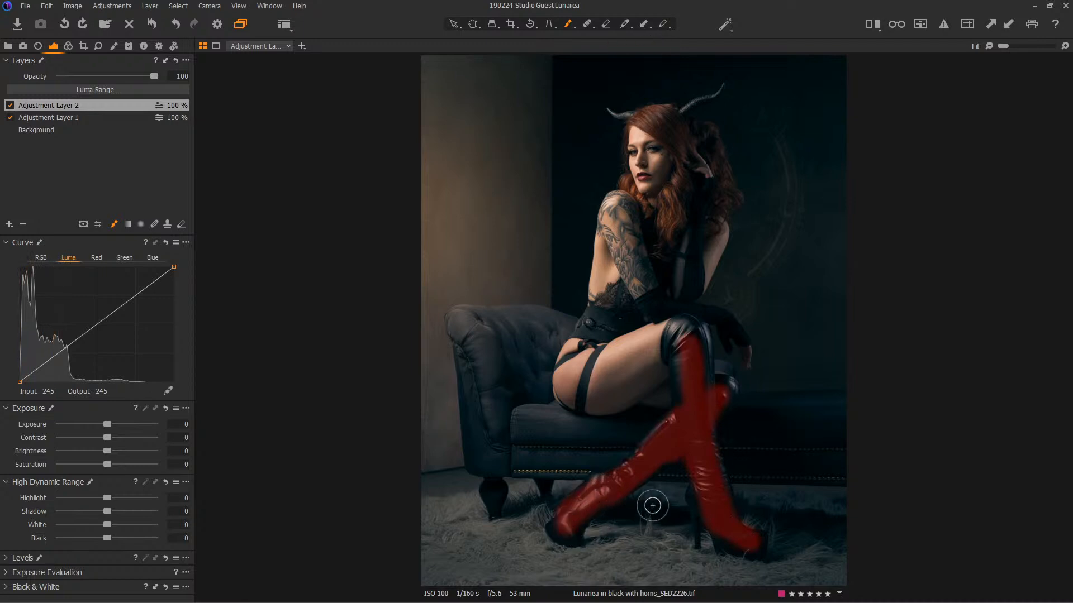
mouse_move(692, 349)
mouse_down()
mouse_move(688, 392)
mouse_move(687, 332)
mouse_move(695, 341)
mouse_move(704, 414)
mouse_move(722, 391)
mouse_up()
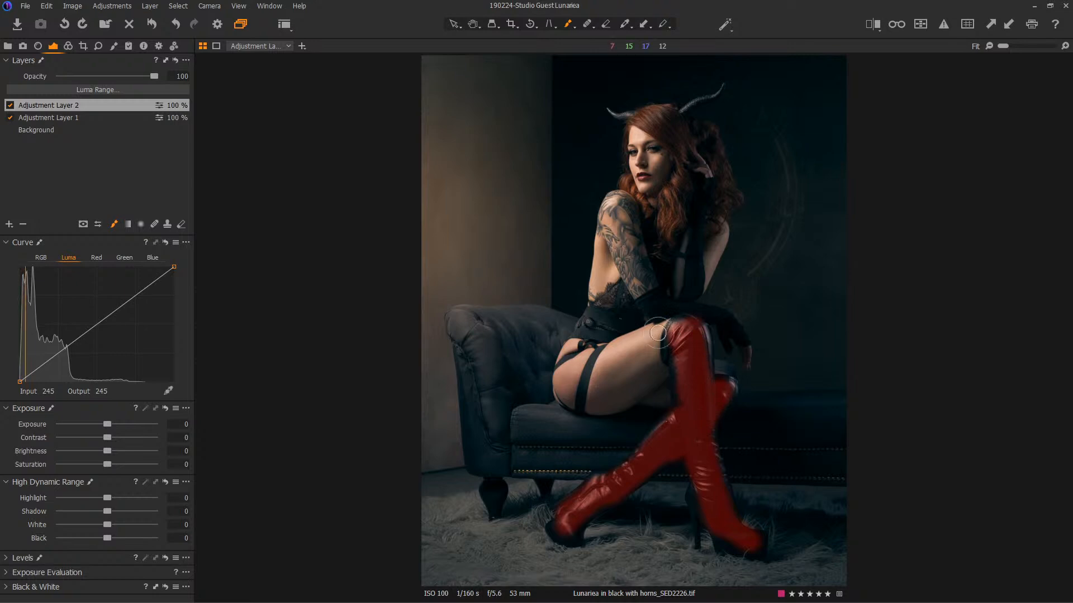
key(m)
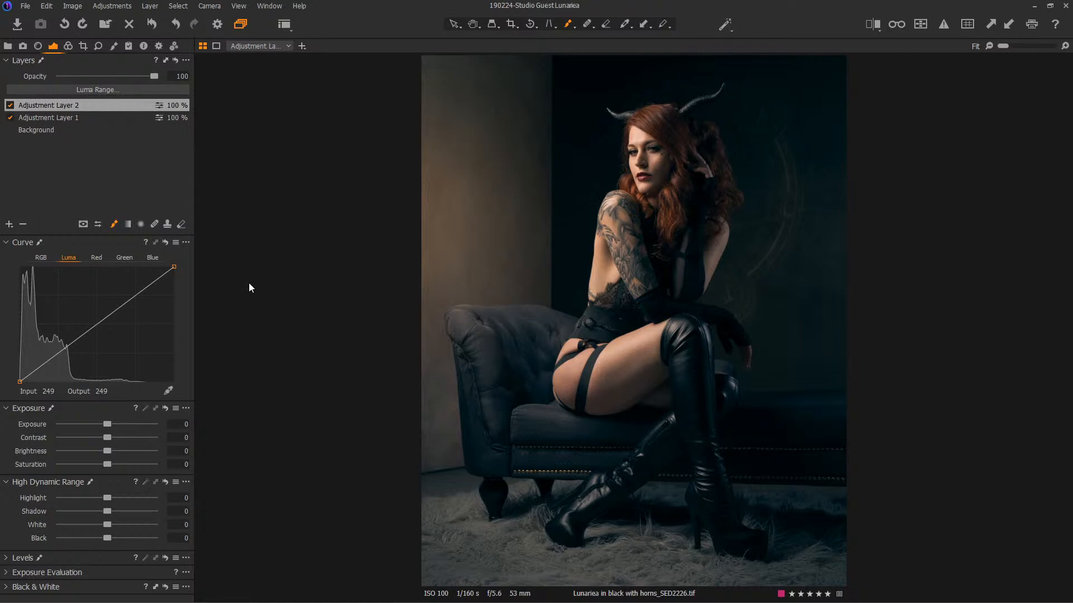
Set the boots layer's clarity method to Punch with a clarity of 34.
click(70, 47)
click(24, 218)
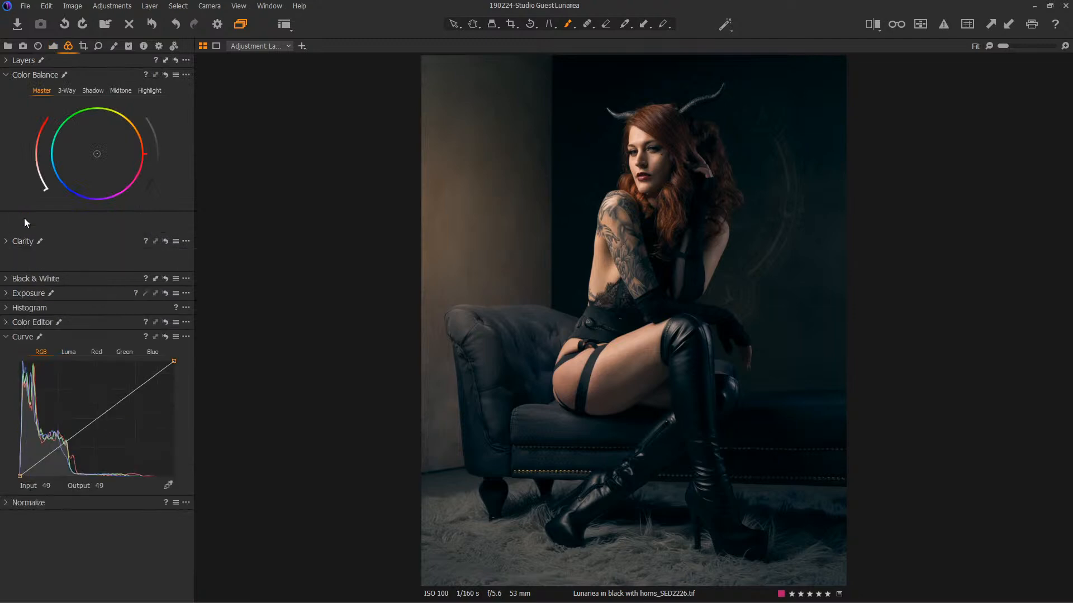
click(112, 234)
click(106, 258)
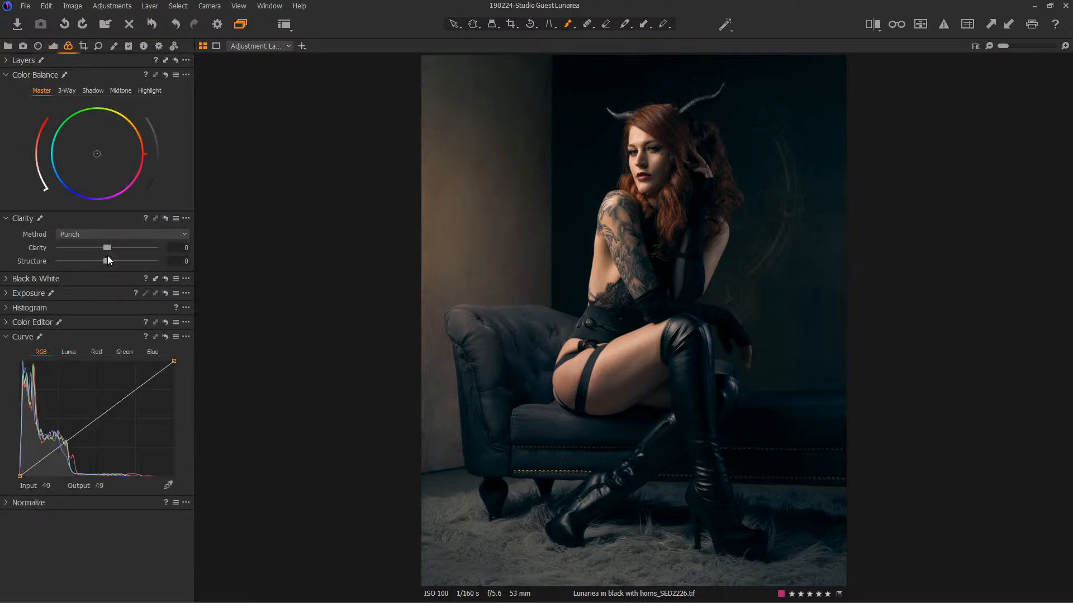
drag(109, 247, 136, 248)
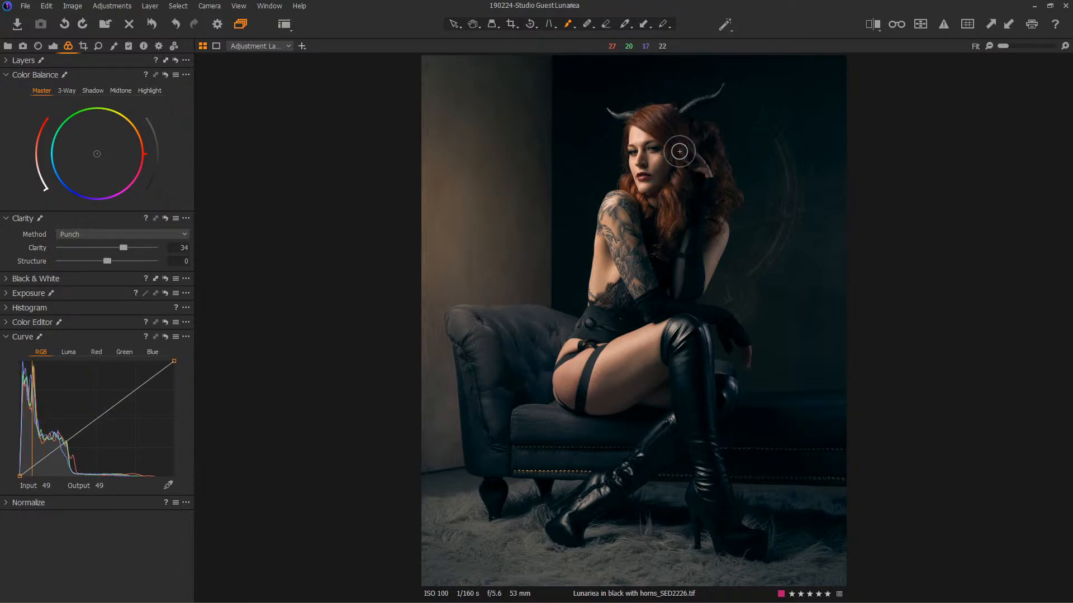
Extend the clarity layer's mask over the model's red hair with a smaller brush, checking coverage with the mask overlay.
key(bracketleft)
mouse_move(671, 123)
mouse_down()
mouse_move(650, 117)
mouse_move(679, 129)
mouse_move(686, 152)
mouse_move(671, 221)
mouse_move(694, 184)
mouse_move(702, 139)
mouse_move(720, 181)
mouse_move(709, 210)
mouse_move(723, 192)
mouse_move(678, 215)
mouse_move(673, 199)
mouse_up()
mouse_move(645, 120)
mouse_down()
mouse_move(676, 129)
mouse_move(671, 237)
mouse_up()
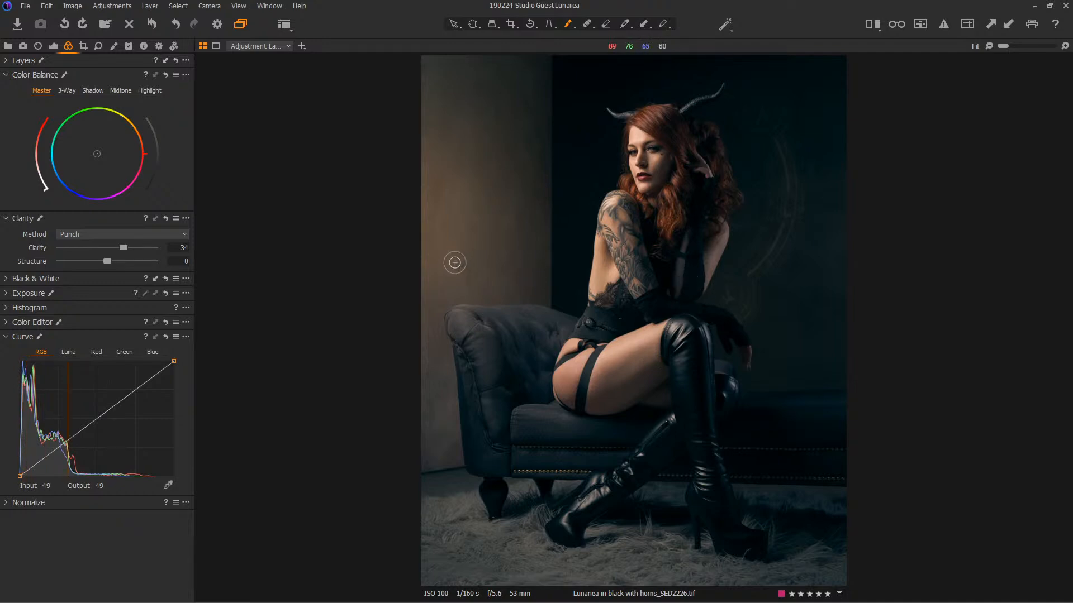
drag(653, 119, 673, 125)
key(m)
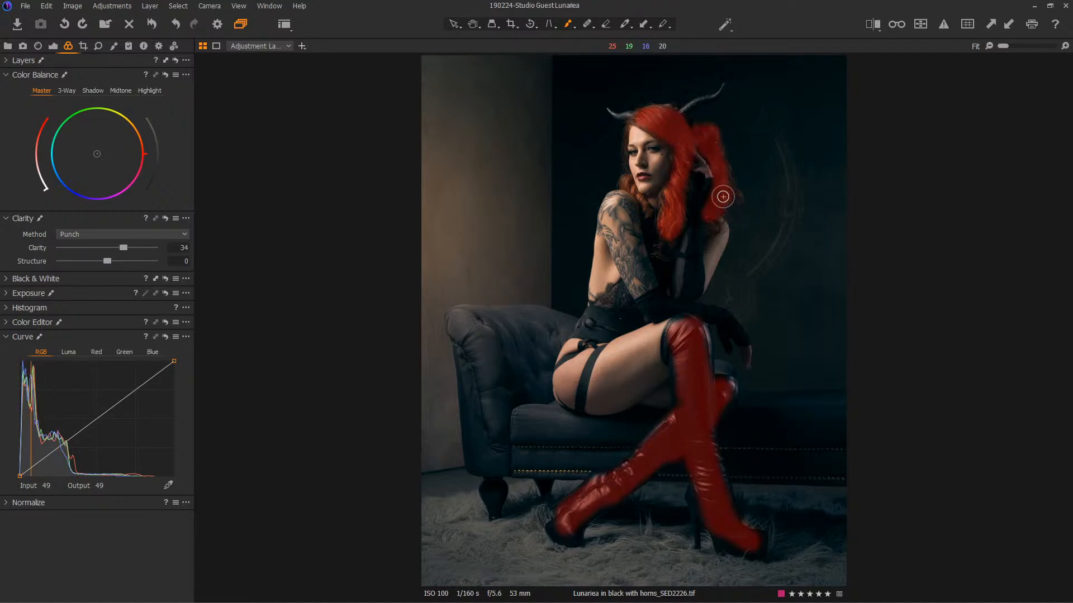
mouse_move(713, 132)
mouse_down()
mouse_move(744, 206)
mouse_move(723, 155)
mouse_move(741, 187)
mouse_up()
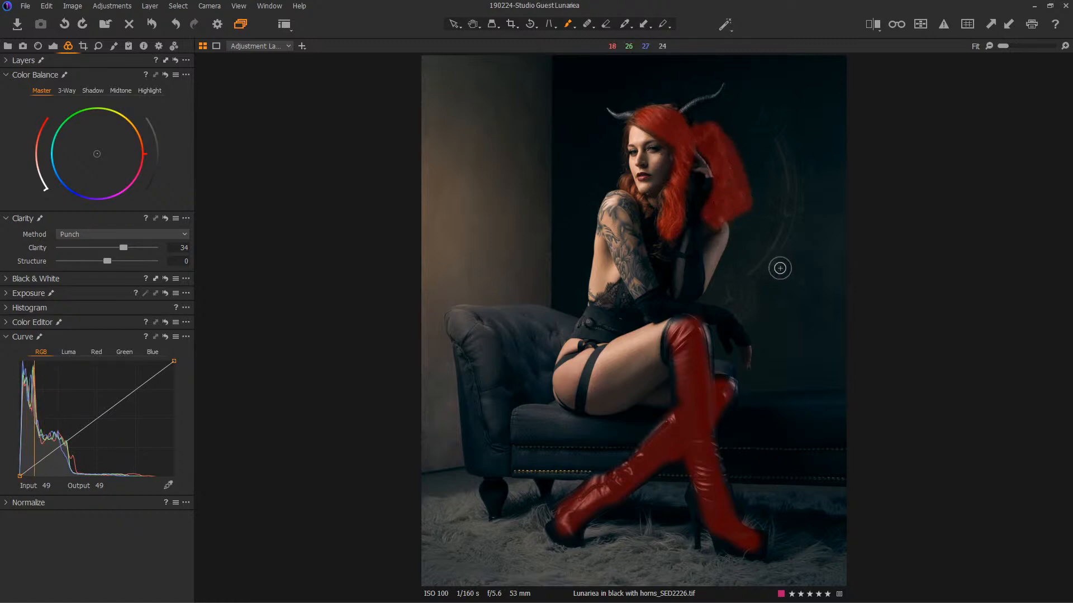
key(m)
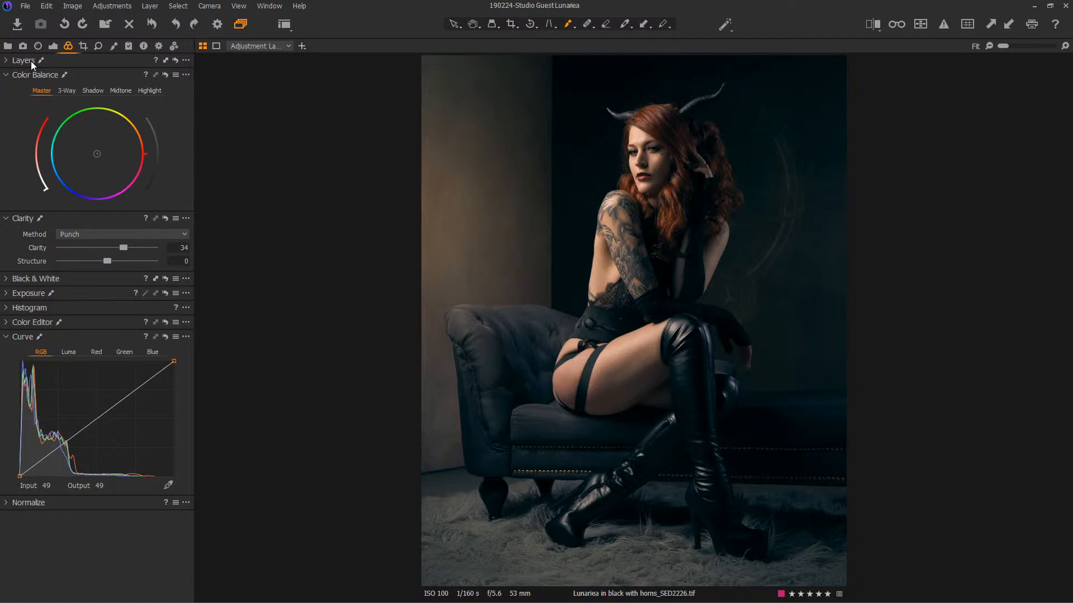
Toggle the second adjustment layer's visibility repeatedly to compare the boots and hair with and without the clarity.
click(53, 46)
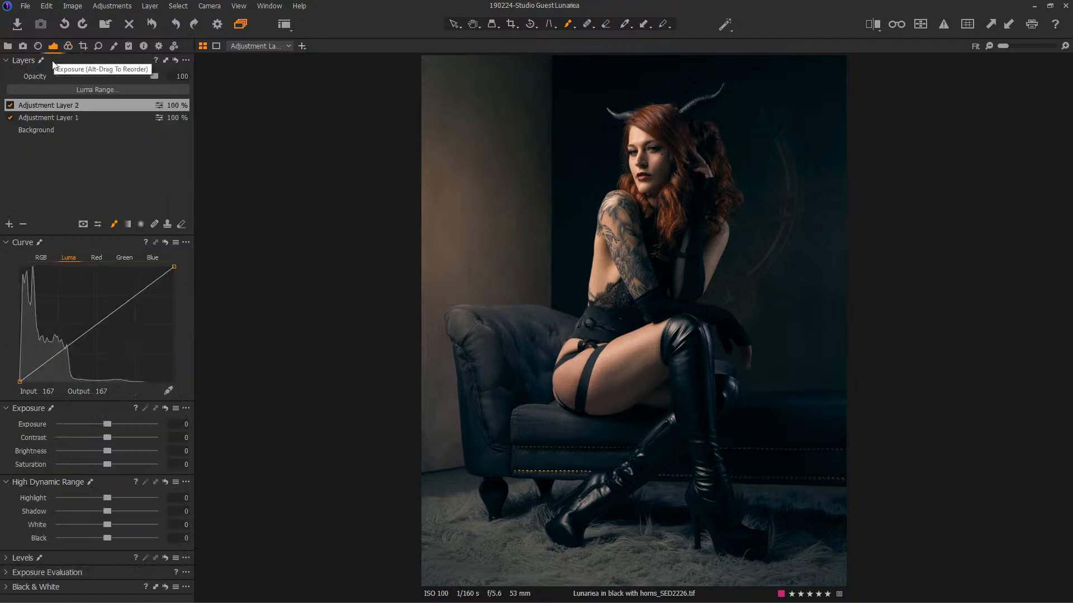
click(10, 106)
click(11, 105)
click(10, 106)
click(10, 106)
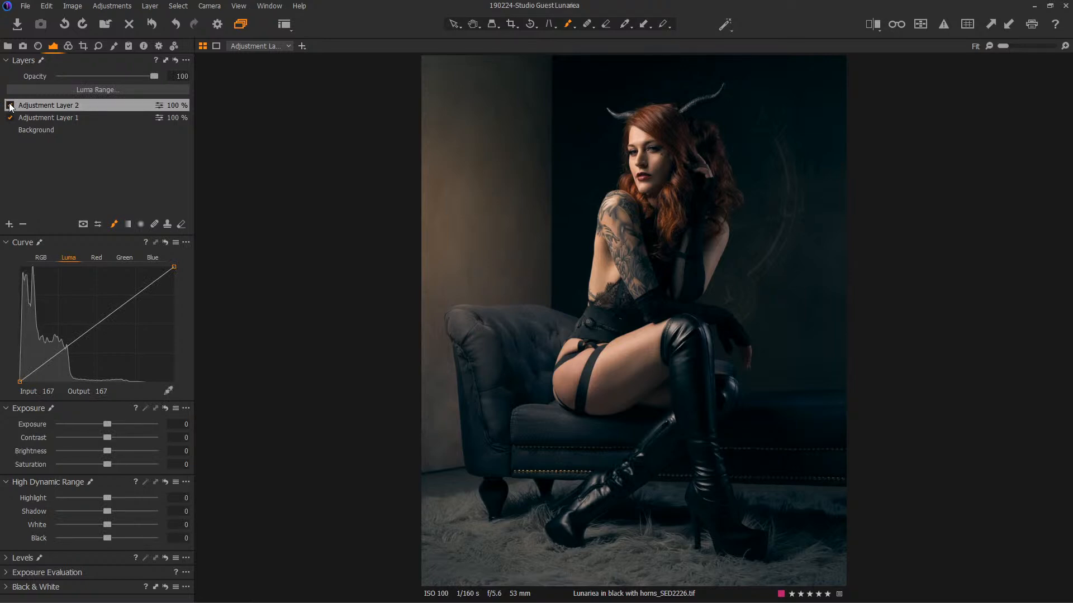
Show the image browser, find the SED2226 TIFF thumbnail and highlight the number 2226 in its file name.
click(160, 46)
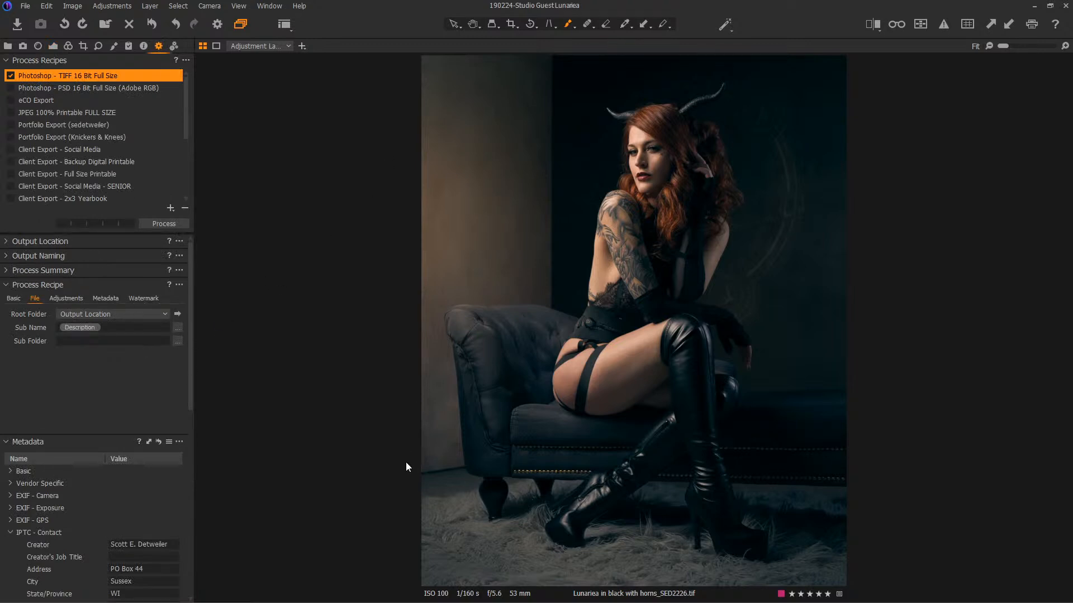
key(ctrl+b)
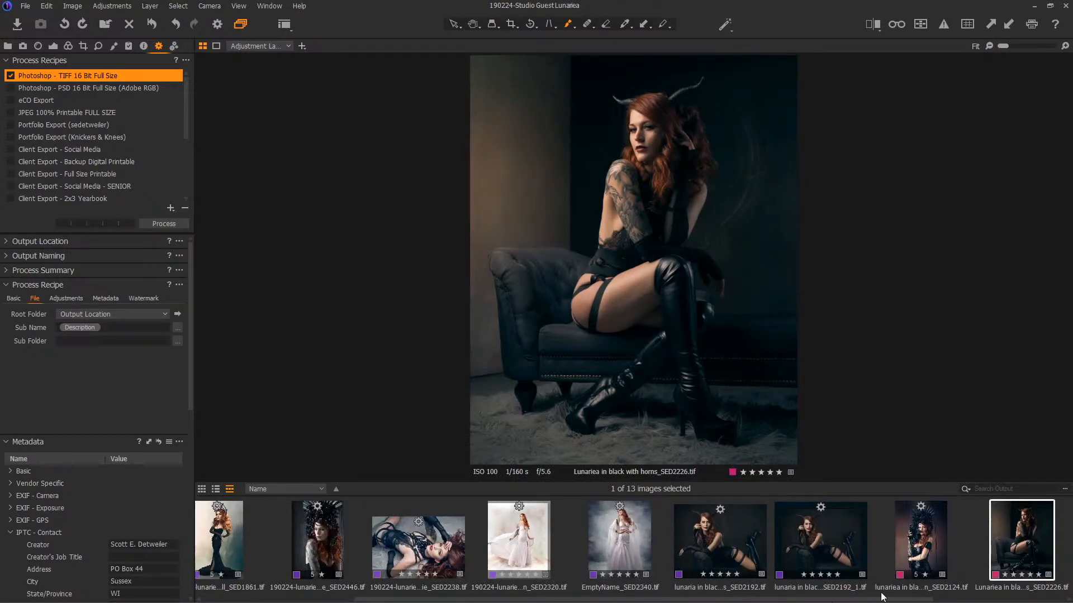
drag(866, 600, 955, 600)
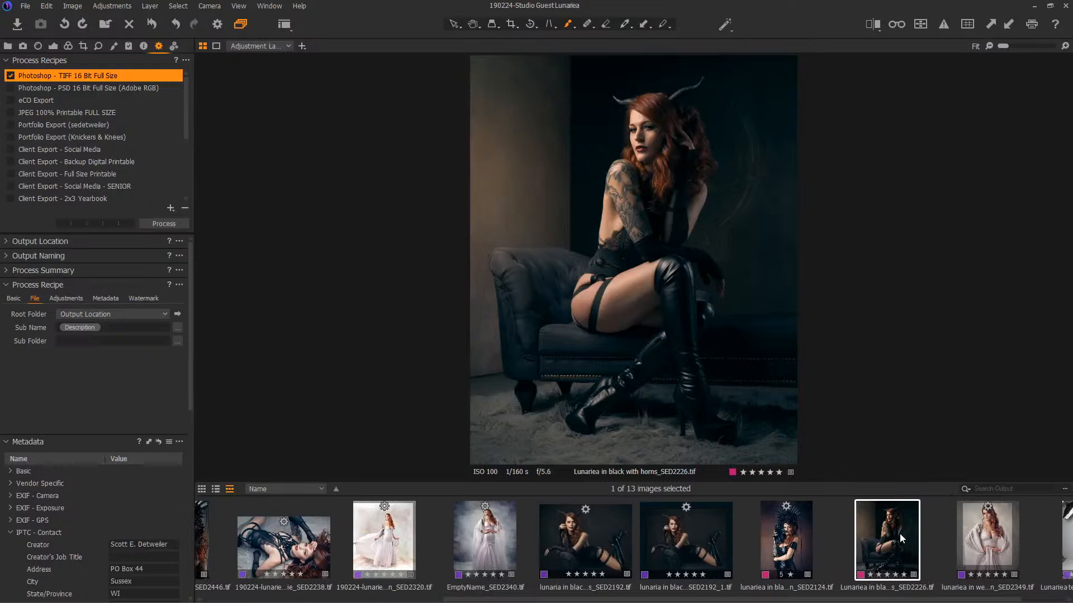
click(909, 588)
drag(913, 588, 935, 586)
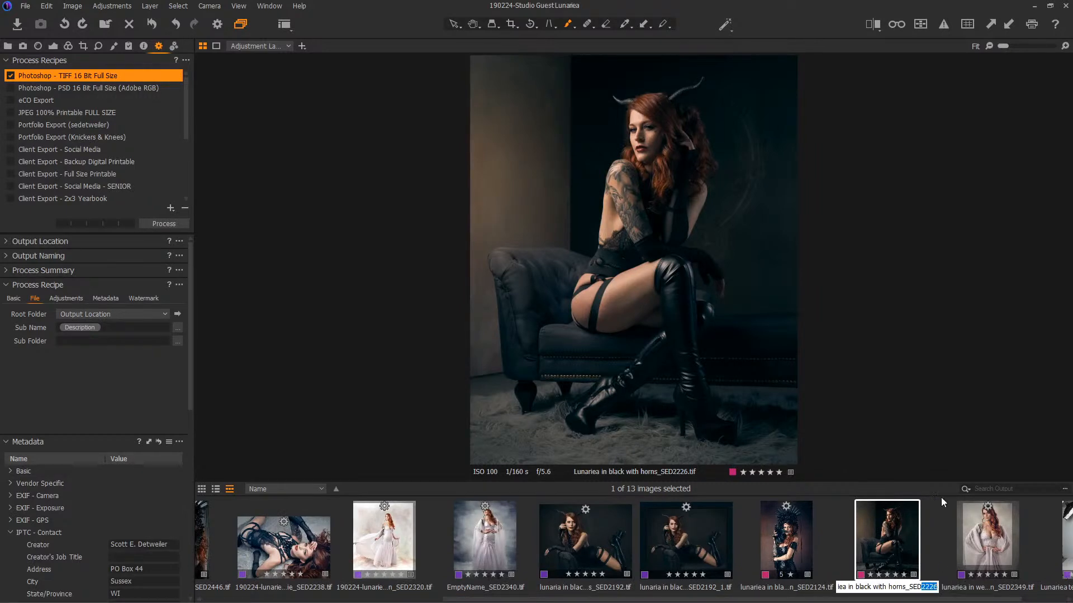
Search the session's All Images album for 2226.
click(8, 46)
click(56, 154)
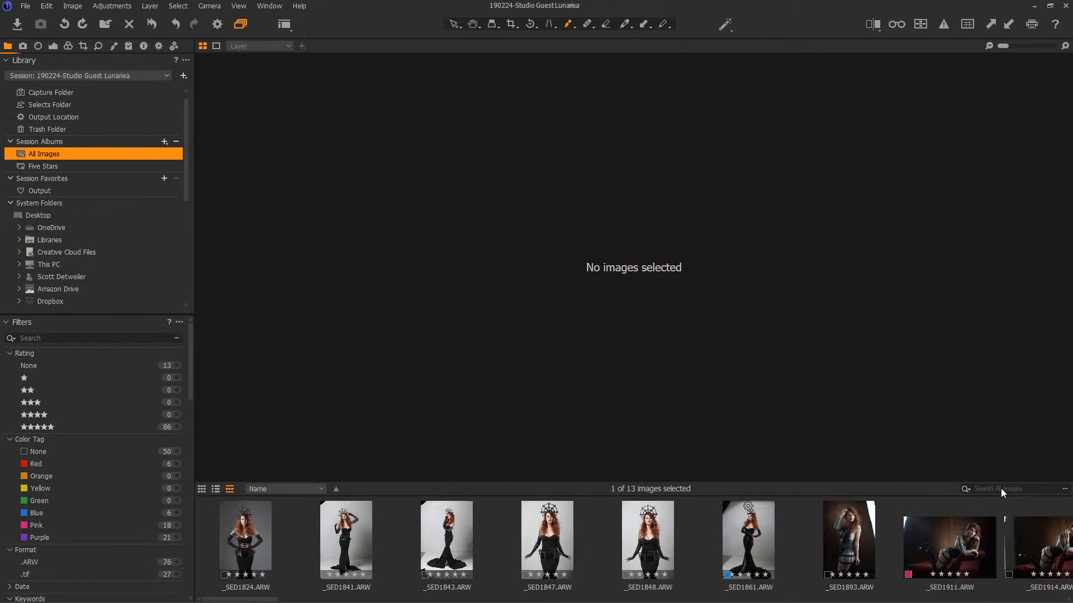
click(1001, 488)
text(2226)
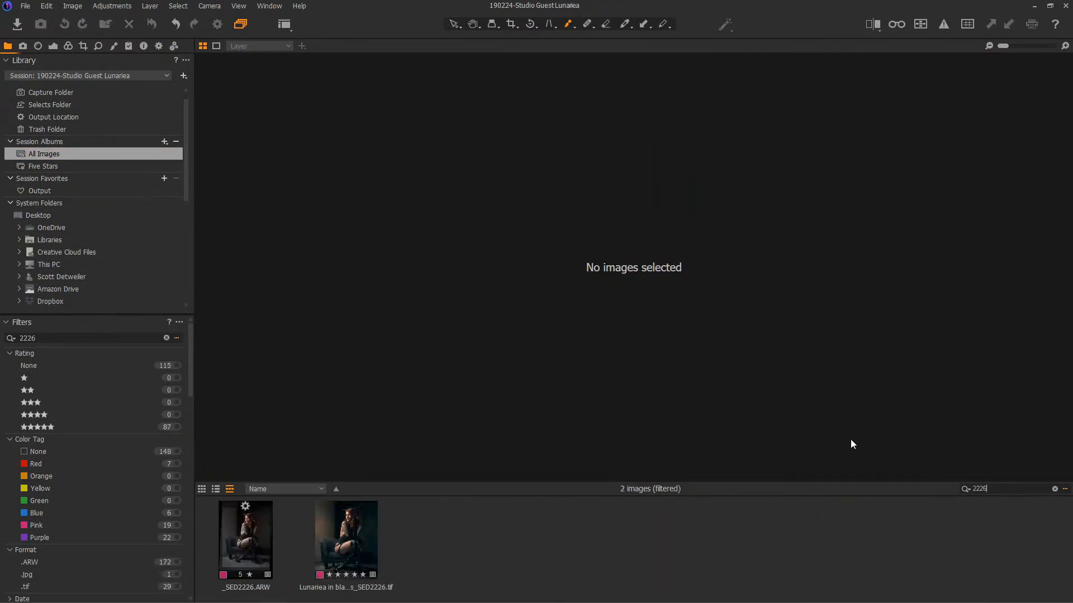
Compare the original _SED2226.ARW and the retouched TIFF side by side with the image browser hidden.
click(367, 522)
ctrl+click(246, 544)
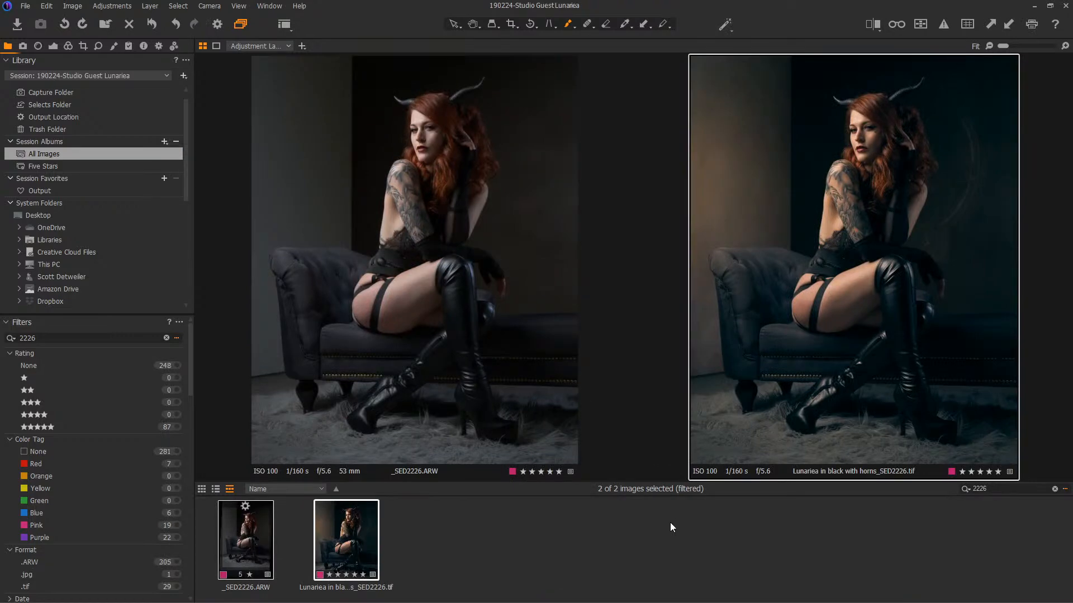
key(ctrl+b)
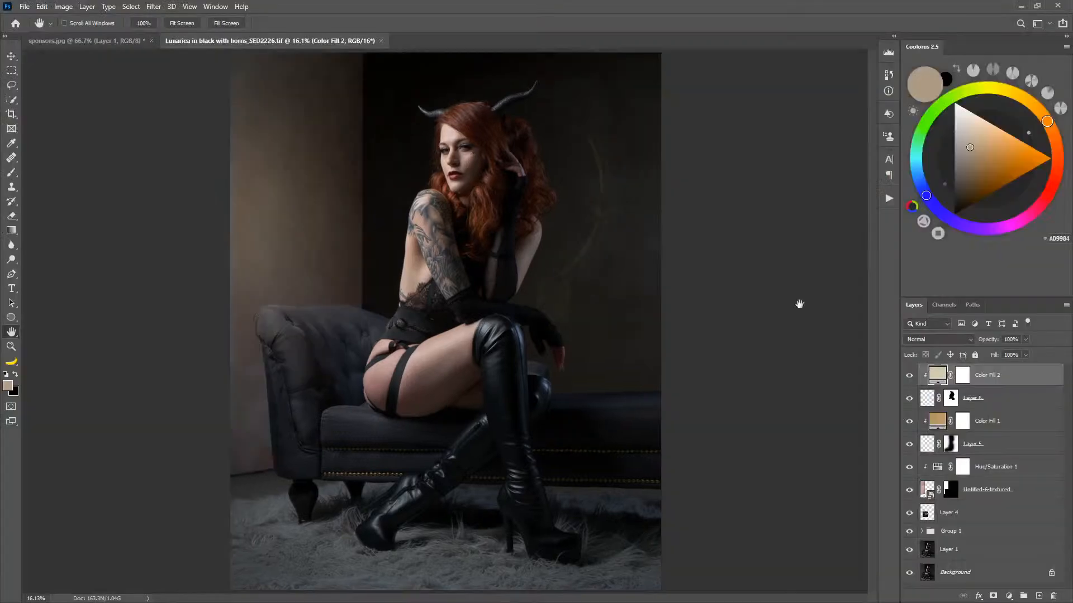
Switch to the Photoshop portrait and select the gray Overlay layer, Layer 2, inside Group 1's d & b group.
key(z)
drag(457, 134, 560, 200)
drag(622, 307, 577, 305)
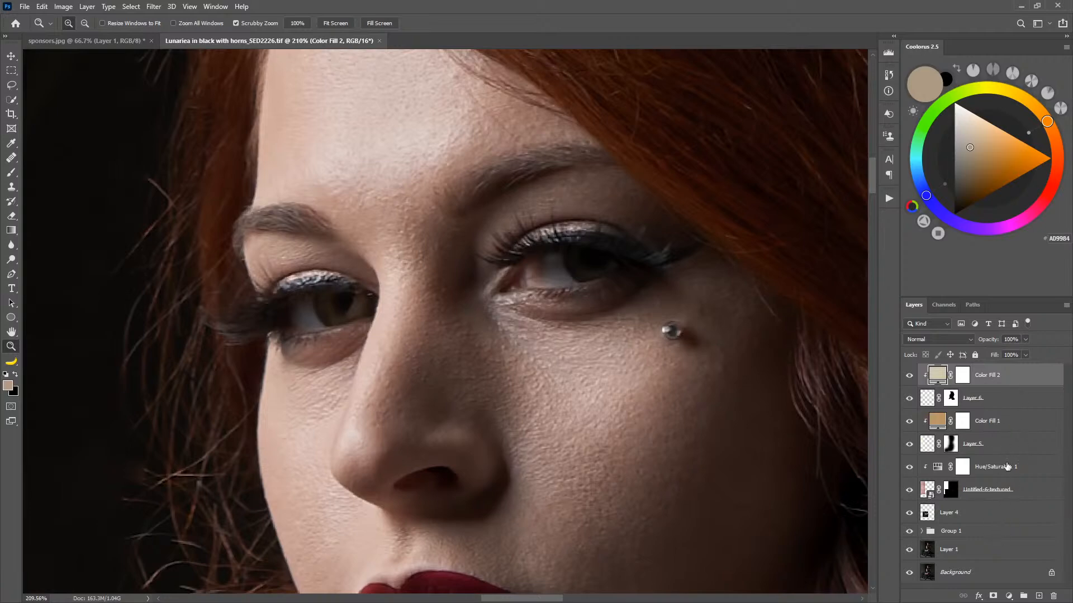
click(922, 532)
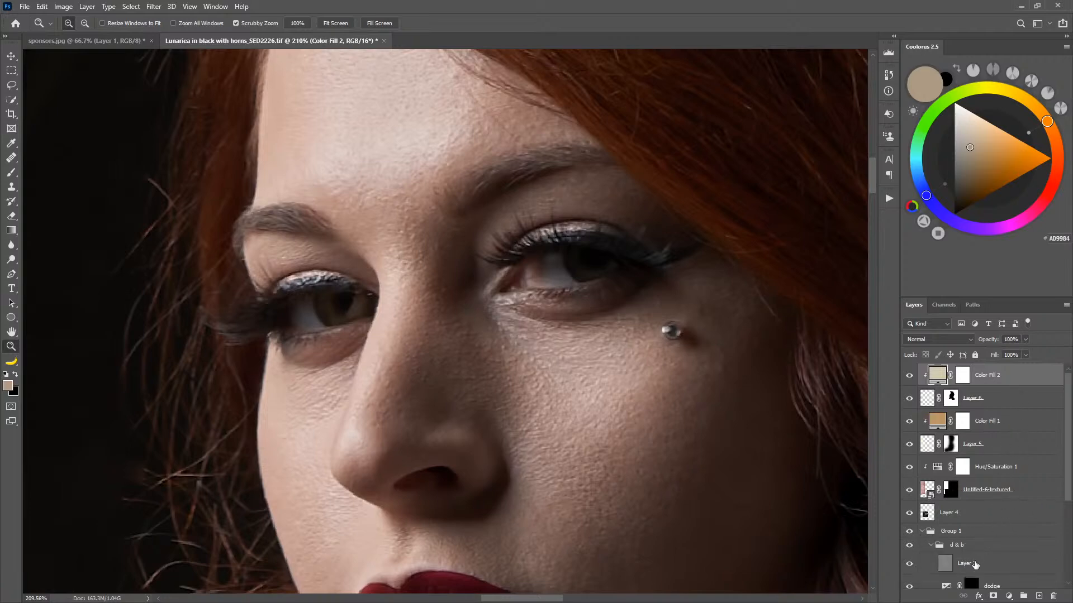
click(975, 563)
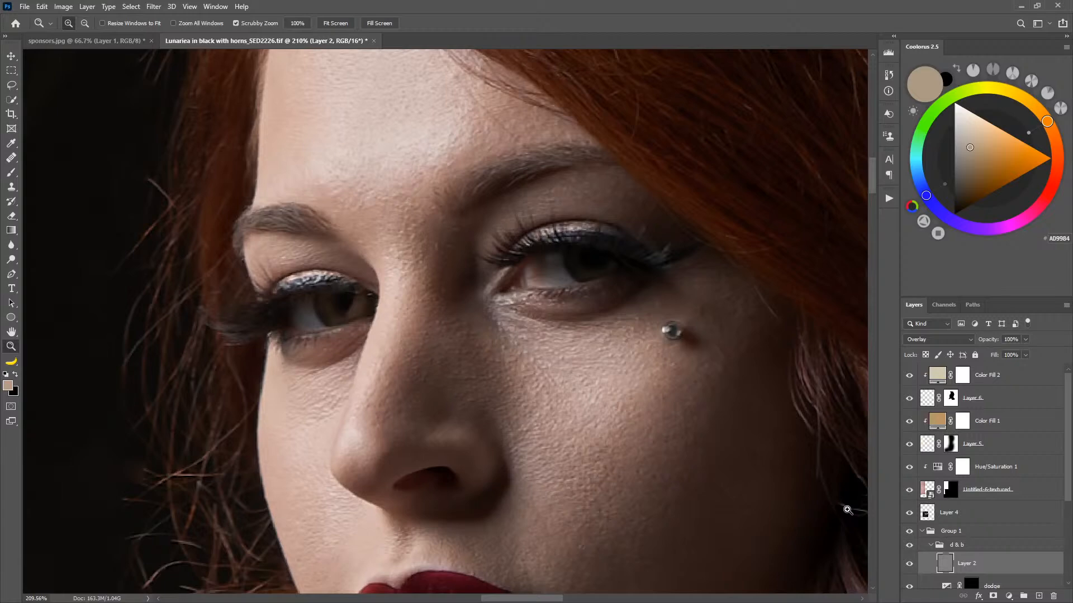
Brush white at 1% flow over the irises of both eyes on Layer 2 to dodge them.
key(b)
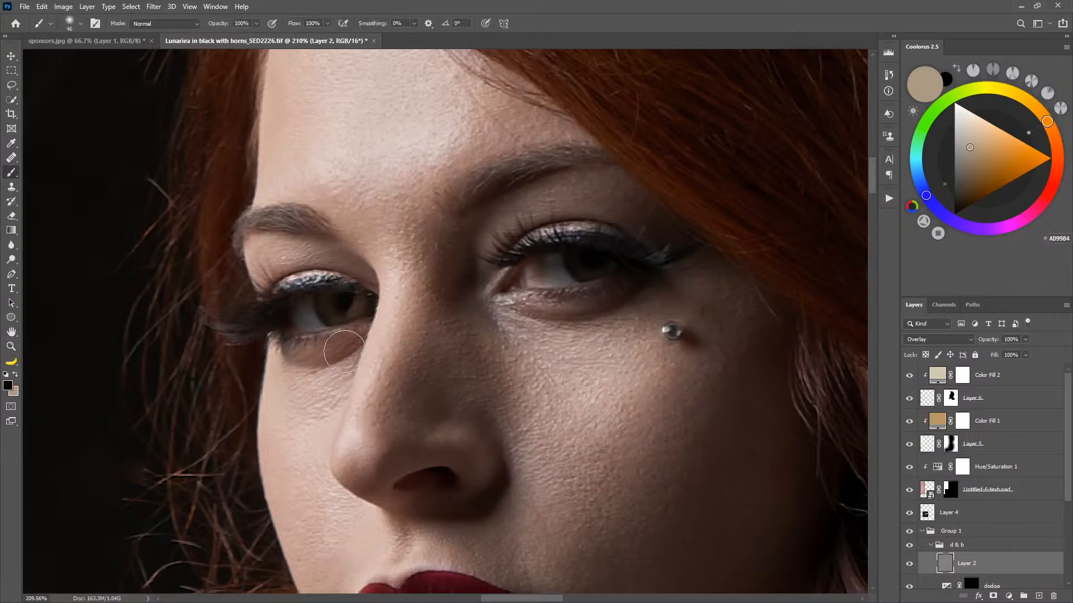
key(x)
key(alt+d)
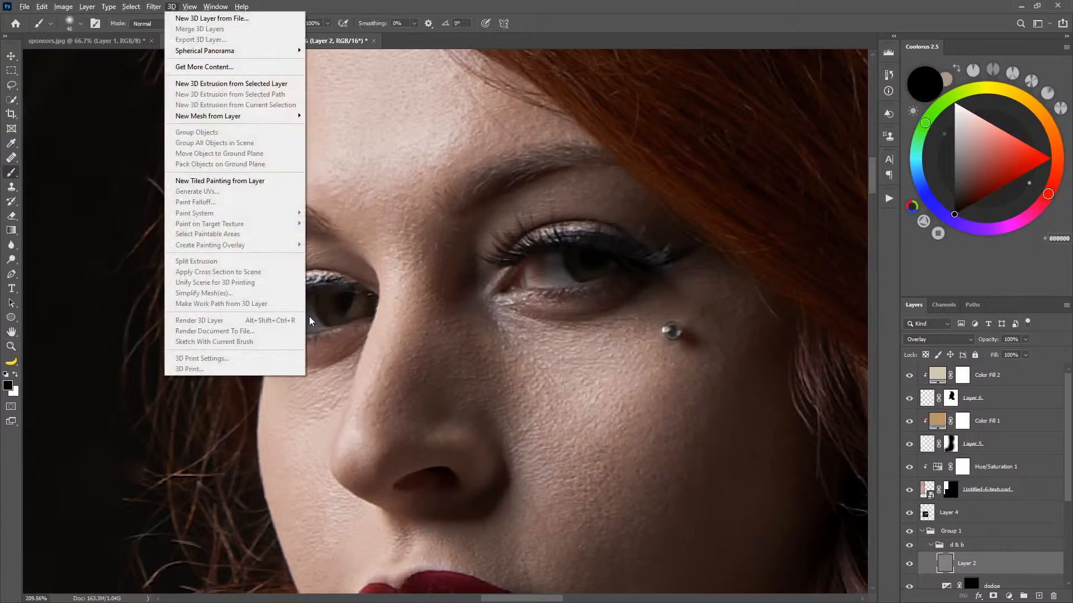
click(505, 105)
key(ctrl+z)
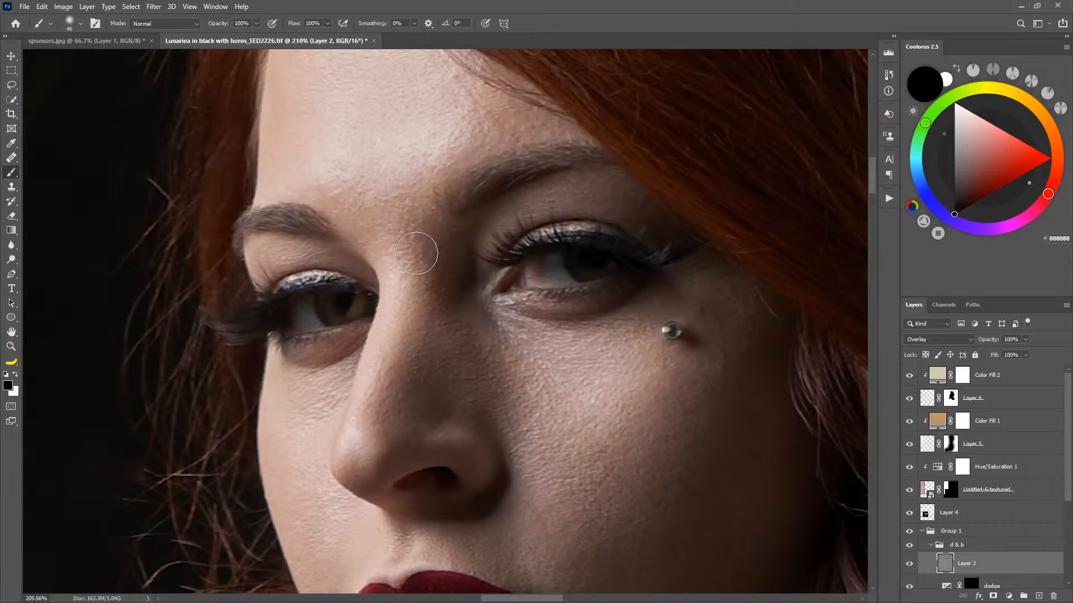
key(x)
drag(399, 313, 379, 324)
drag(294, 25, 108, 64)
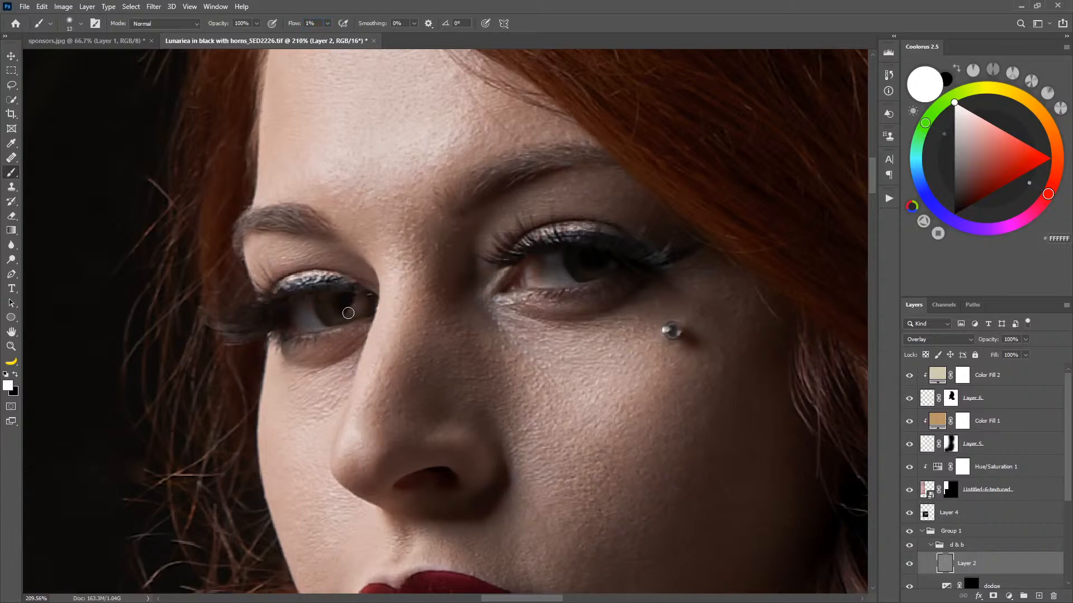
mouse_move(346, 318)
mouse_down()
mouse_move(327, 295)
mouse_move(333, 319)
mouse_move(360, 300)
mouse_up()
drag(613, 265, 599, 275)
Add a new layer above Layer 2 and paint small white catchlights at 100% flow in both eyes.
click(1038, 596)
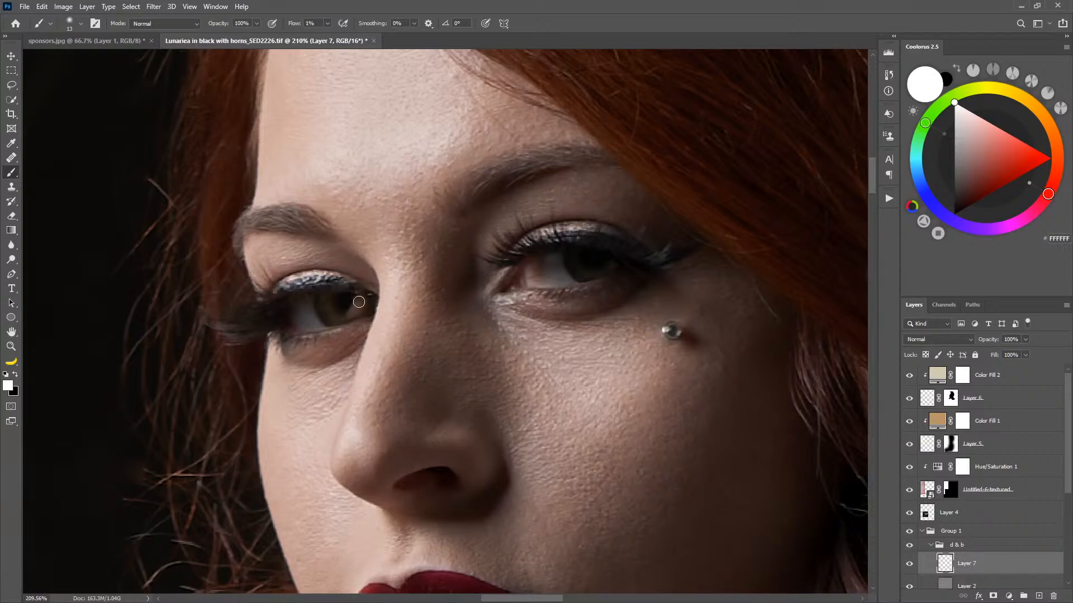
drag(364, 298, 362, 296)
key(shift+0)
drag(611, 277, 607, 276)
key(ctrl+z)
Soften the painted catchlights with a slight Gaussian Blur.
click(154, 6)
mouse_move(224, 132)
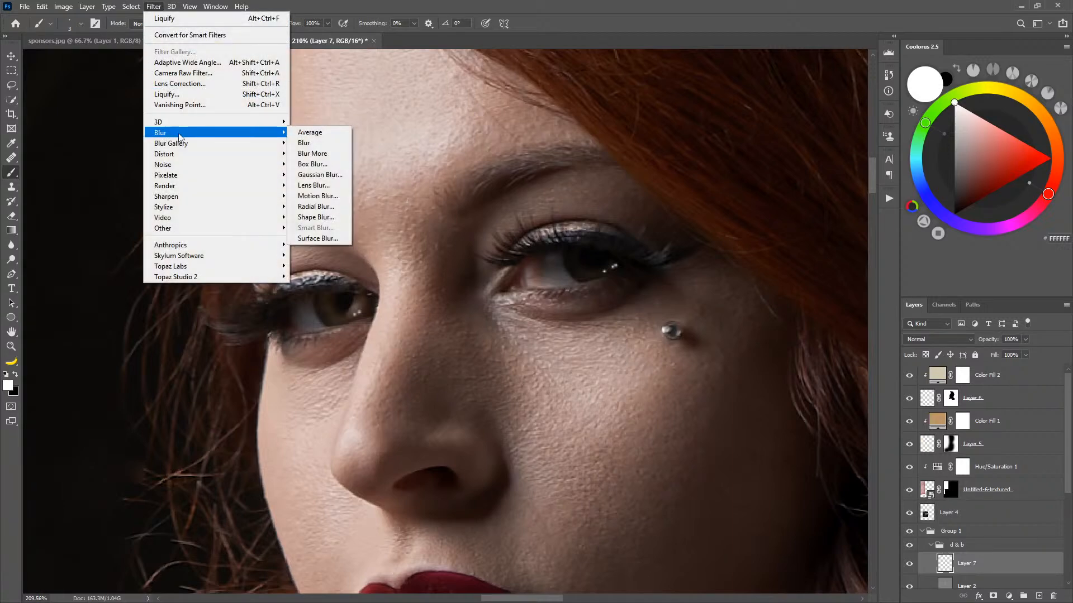
click(319, 175)
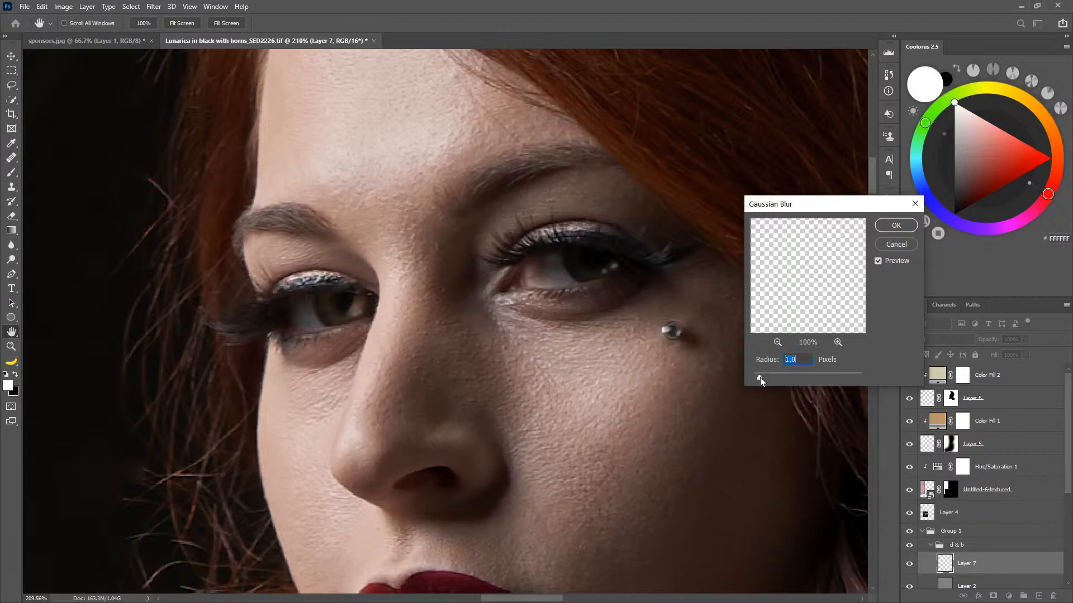
drag(760, 378, 763, 380)
click(895, 226)
Set the catchlight layer's blend mode to Vivid Light.
click(958, 338)
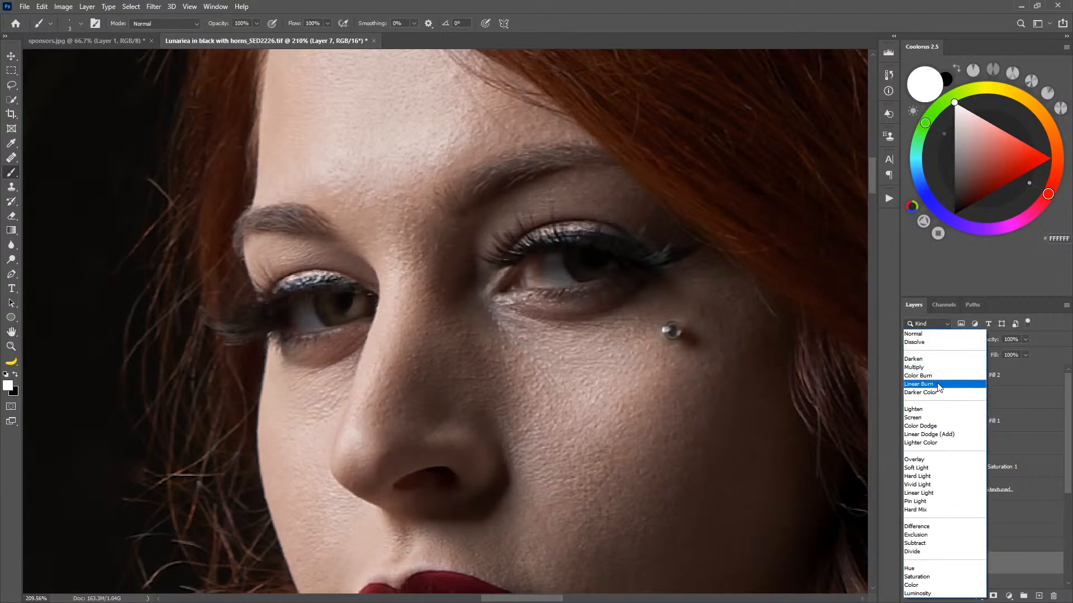
click(914, 485)
drag(663, 440, 584, 480)
key(ctrl+z)
key(z)
mouse_move(636, 439)
mouse_down()
mouse_move(622, 443)
mouse_move(621, 474)
mouse_move(615, 412)
mouse_up()
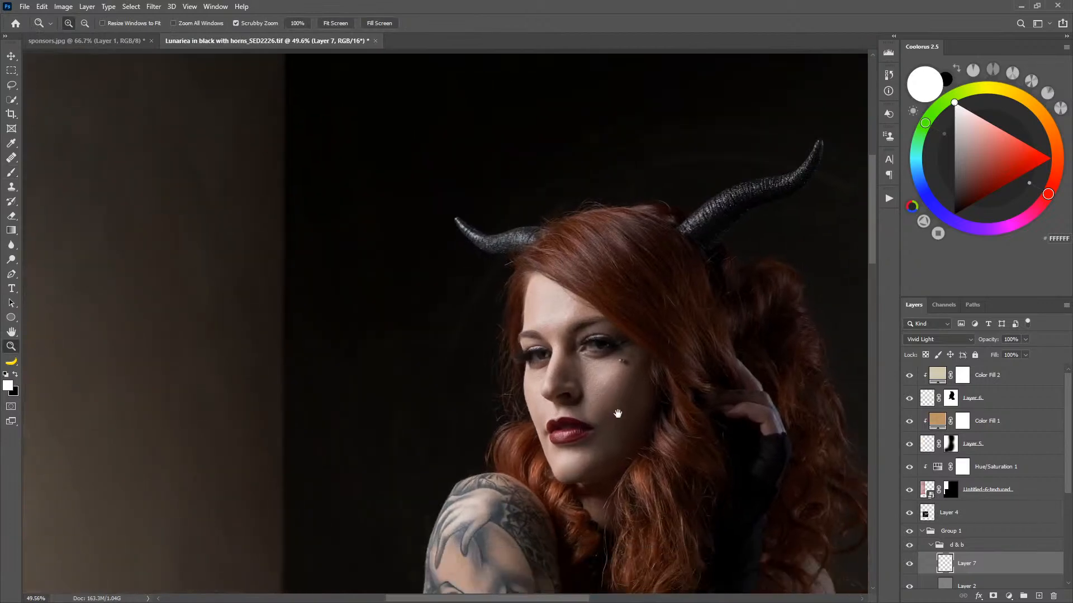
drag(618, 366, 635, 363)
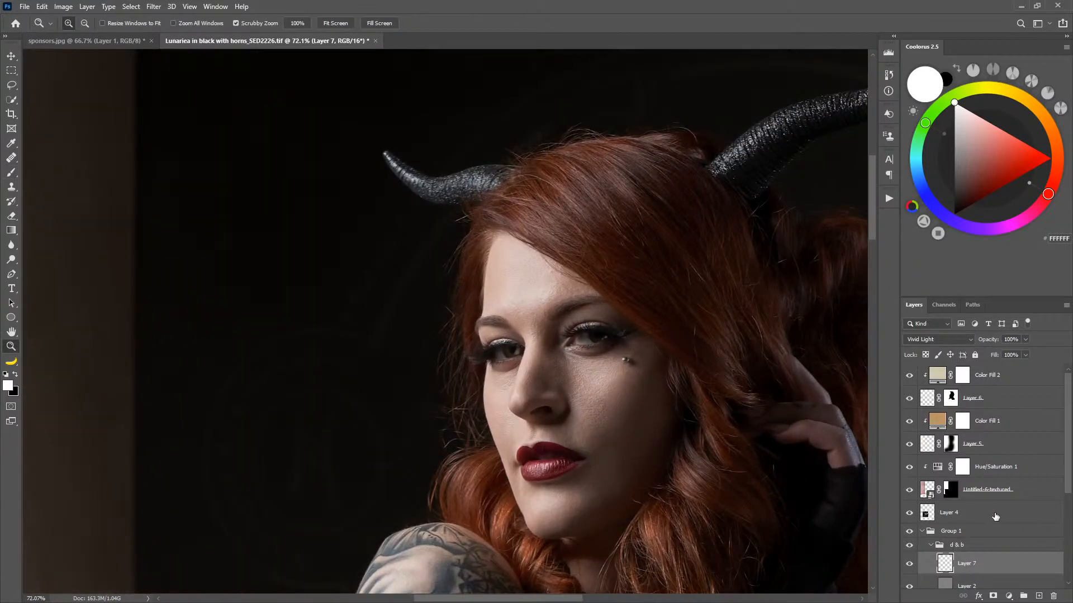
Isolate Layer 2 and paint out its bright crescent over the iris beside the nose with neutral gray sampled from the layer.
scroll(983, 503, down, 2)
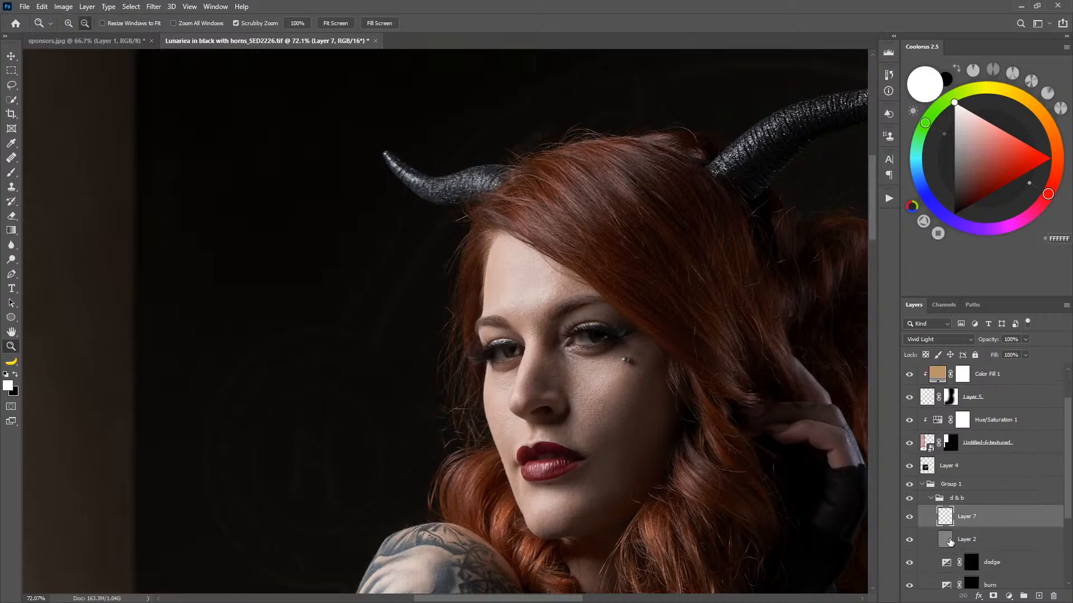
click(966, 539)
key(ctrl+0)
drag(440, 144, 740, 204)
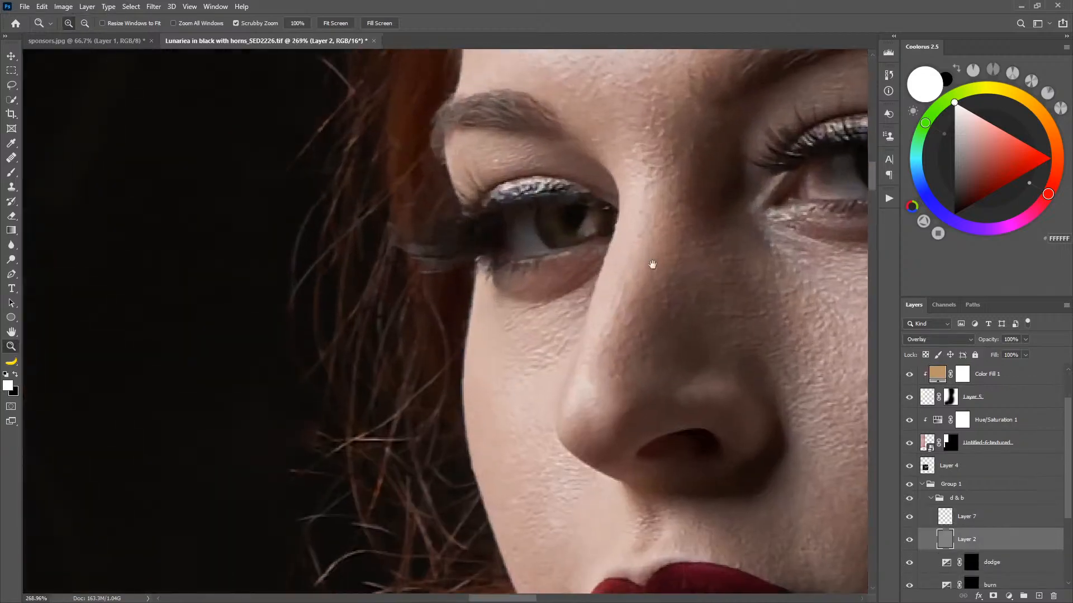
drag(637, 249, 564, 290)
alt+click(909, 541)
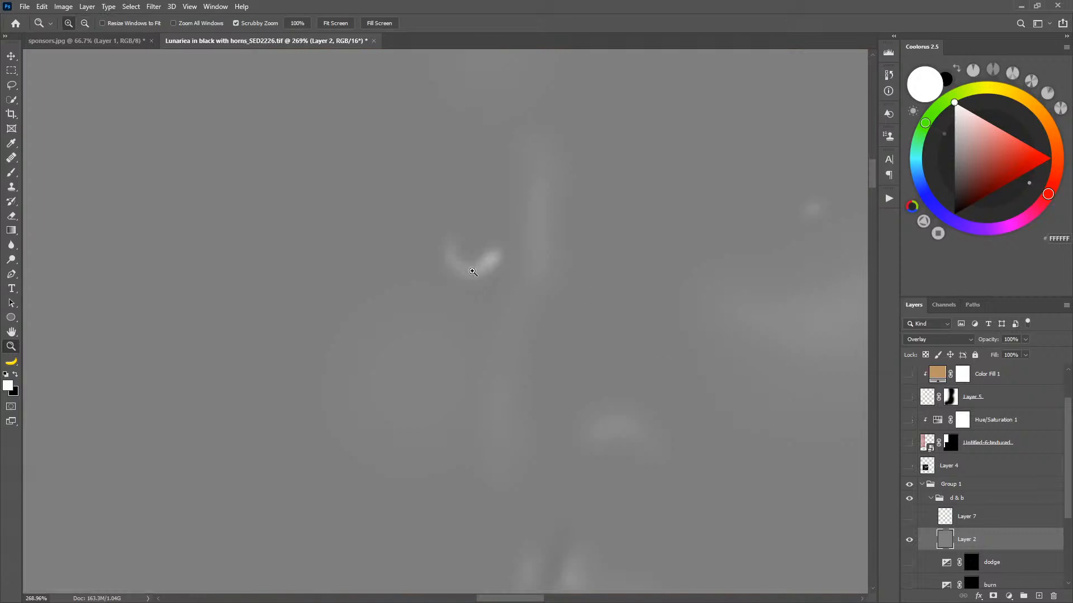
key(b)
drag(456, 235, 487, 271)
alt+click(373, 210)
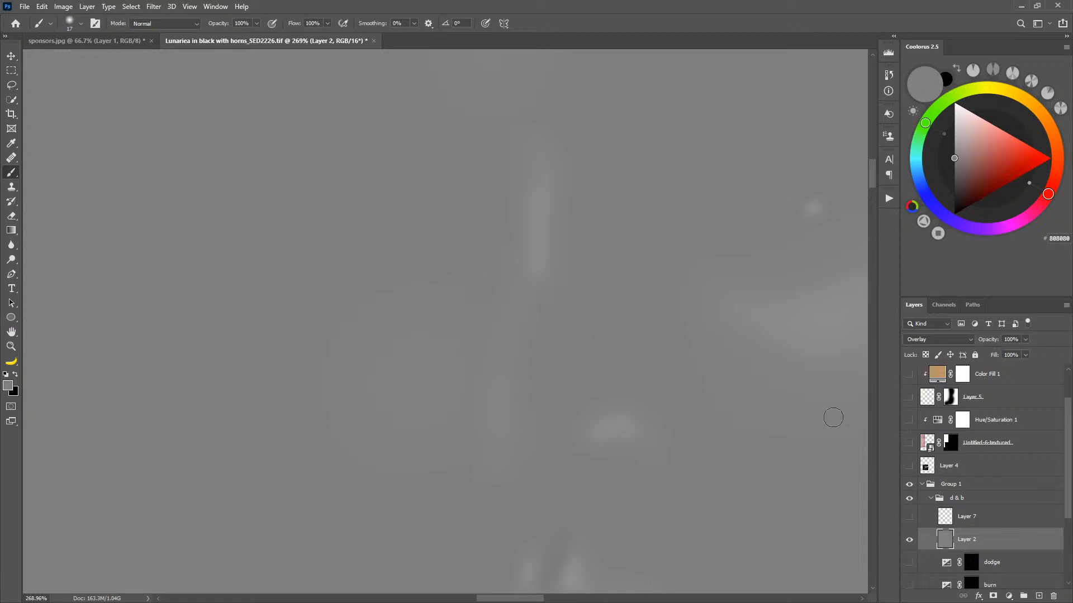
Restore the visibility of the other layers and save the retouched portrait.
alt+click(915, 540)
key(z)
drag(660, 381, 598, 418)
drag(613, 328, 654, 325)
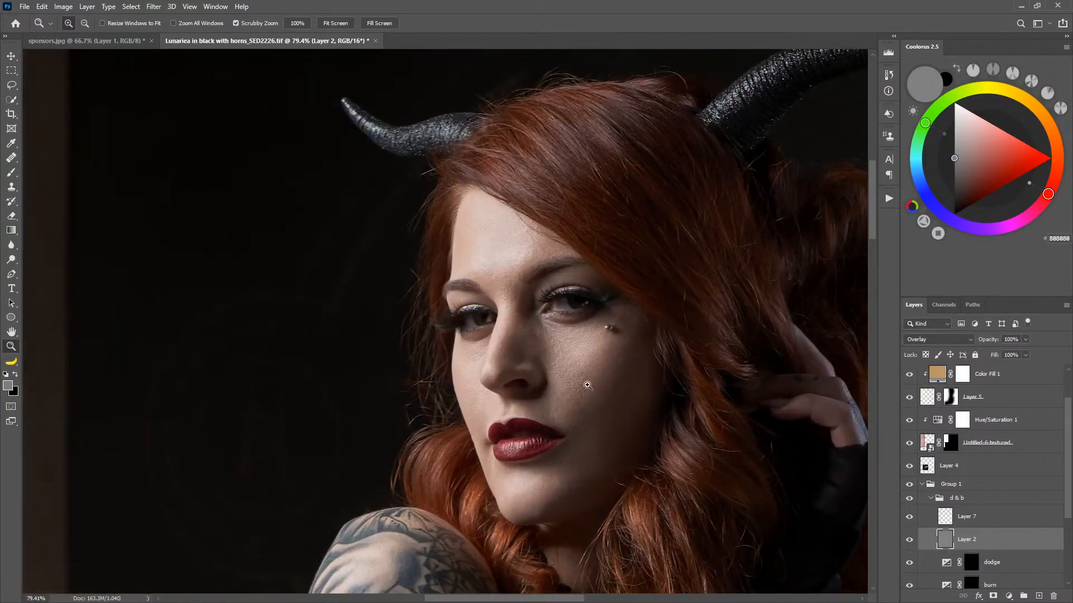
key(ctrl+s)
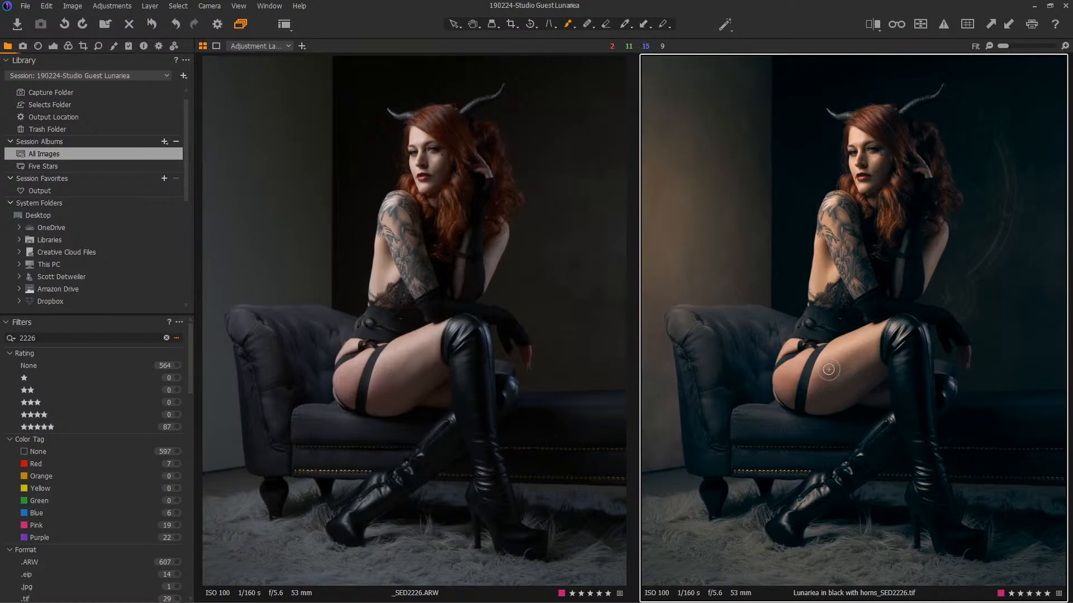
Switch to Capture One and select the Background layer of the retouched TIFF.
click(68, 46)
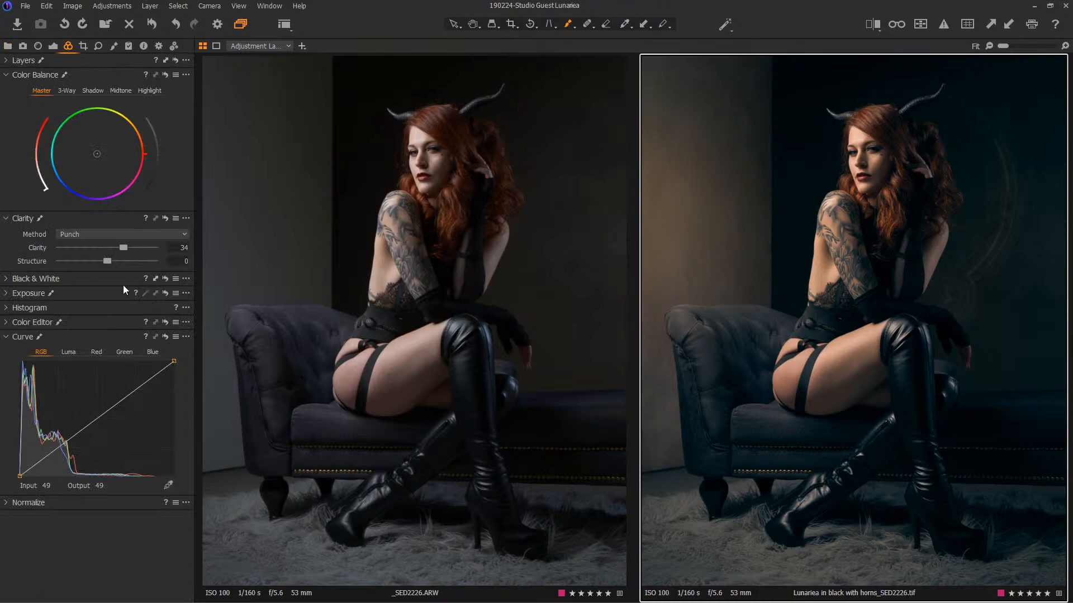
click(39, 323)
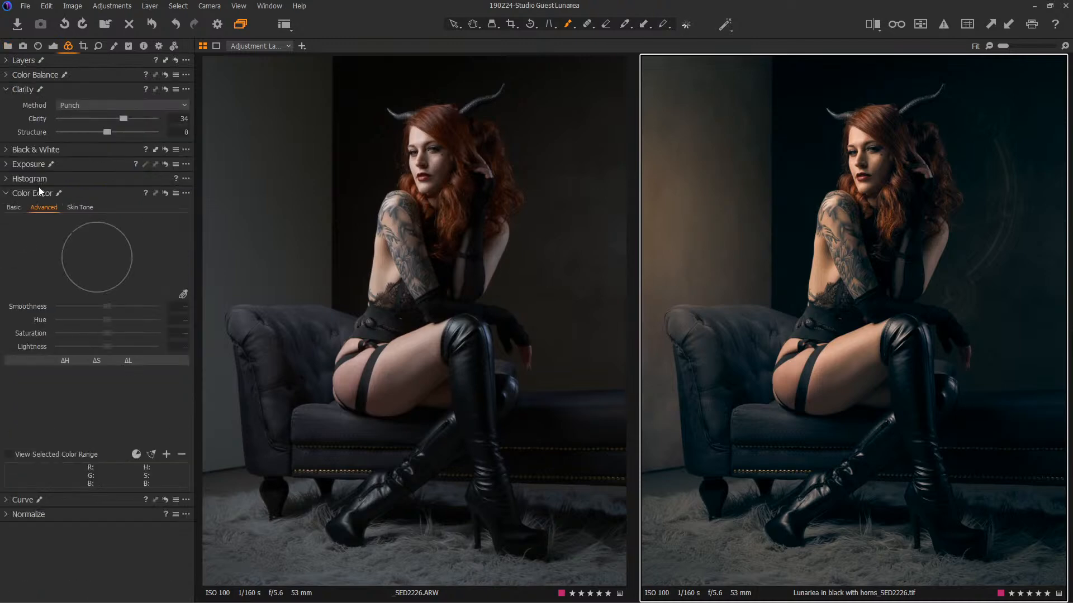
click(37, 77)
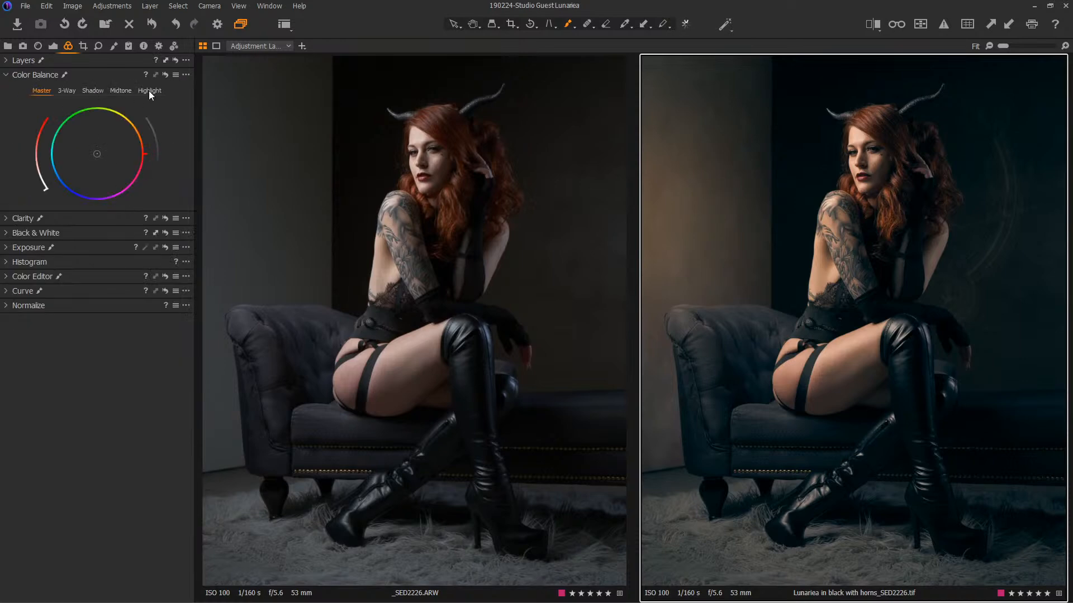
click(121, 91)
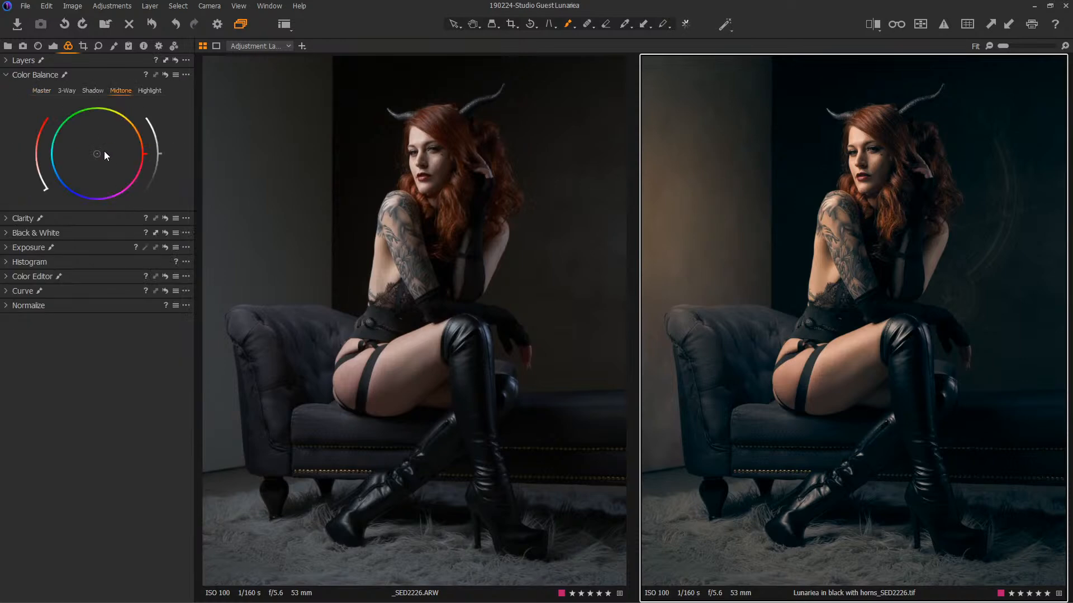
click(7, 45)
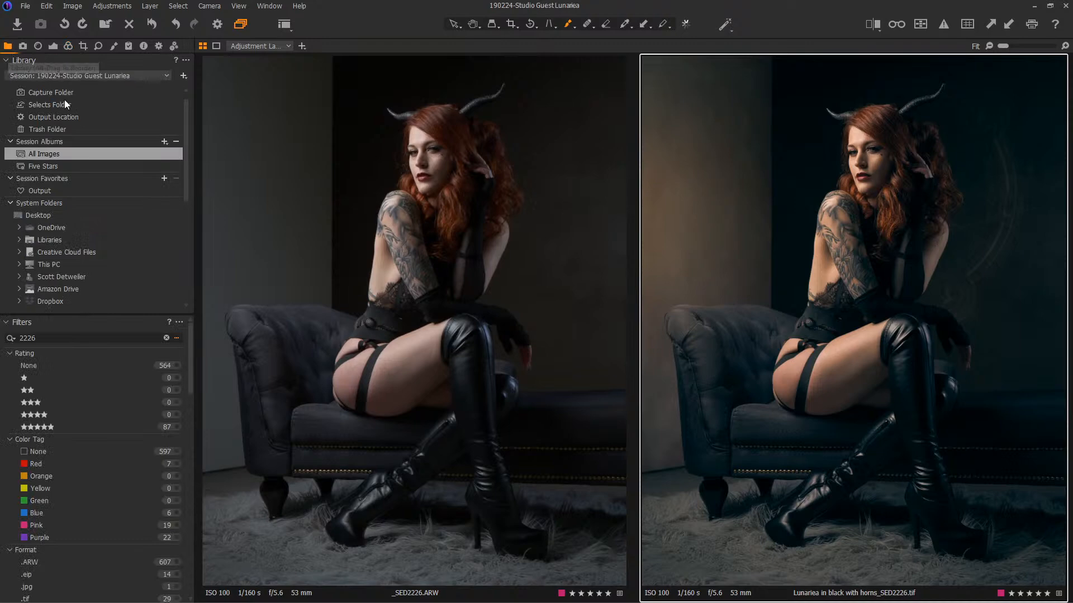
click(54, 47)
click(46, 130)
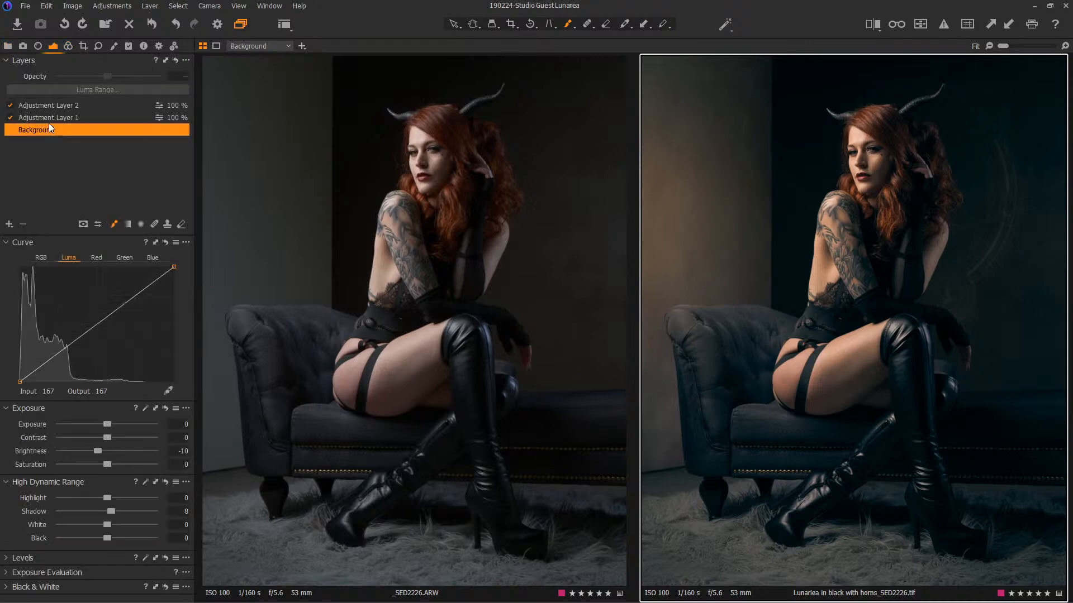
Reset the Background layer's midtone Color Balance tint and shift its Master tint slightly toward orange.
click(68, 47)
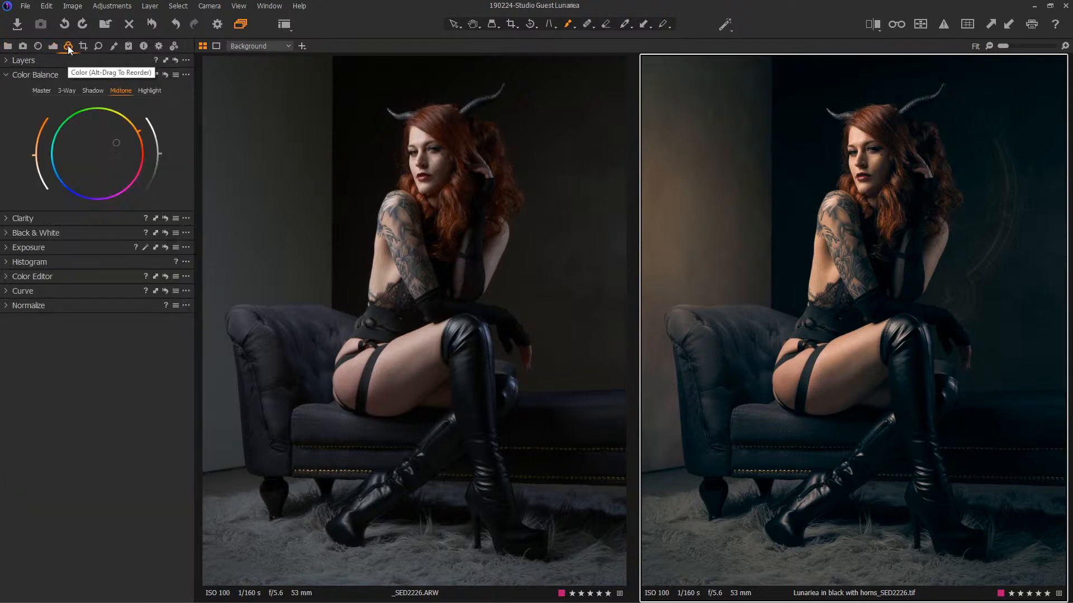
click(27, 60)
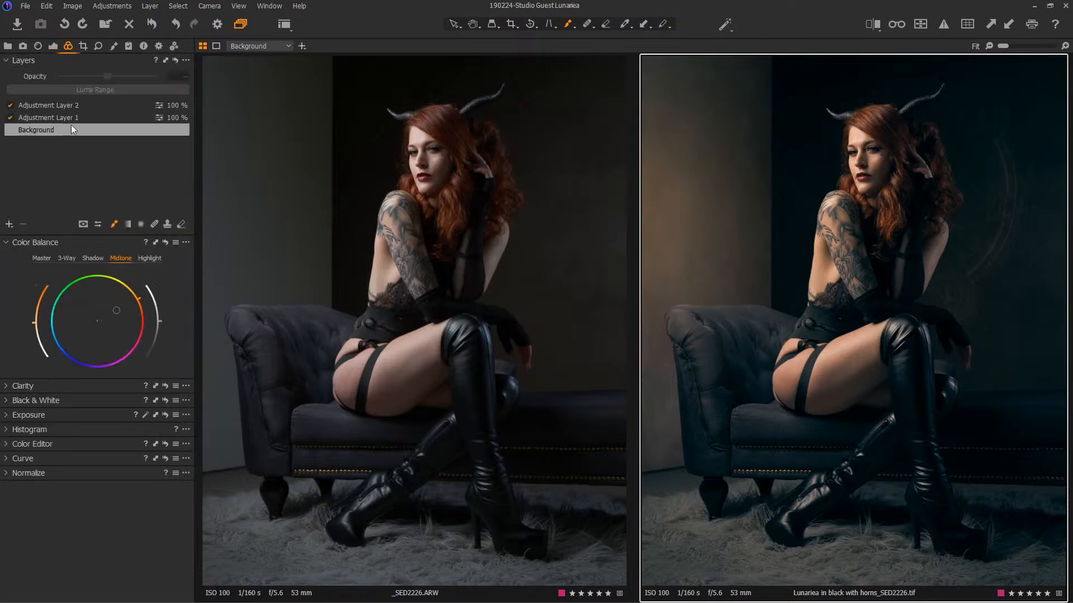
double_click(117, 310)
click(51, 258)
drag(112, 310, 118, 307)
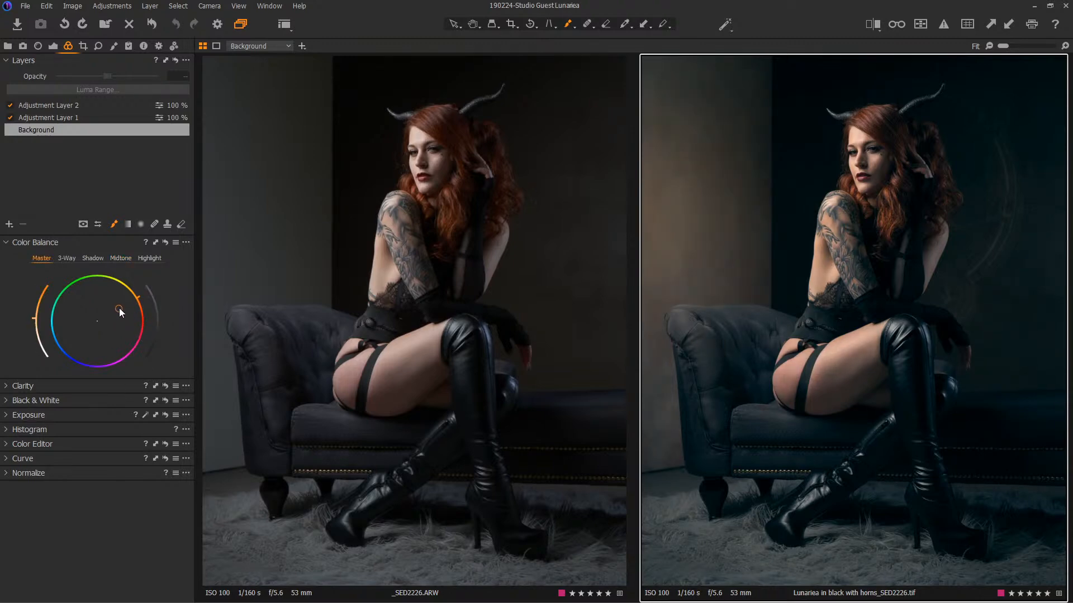